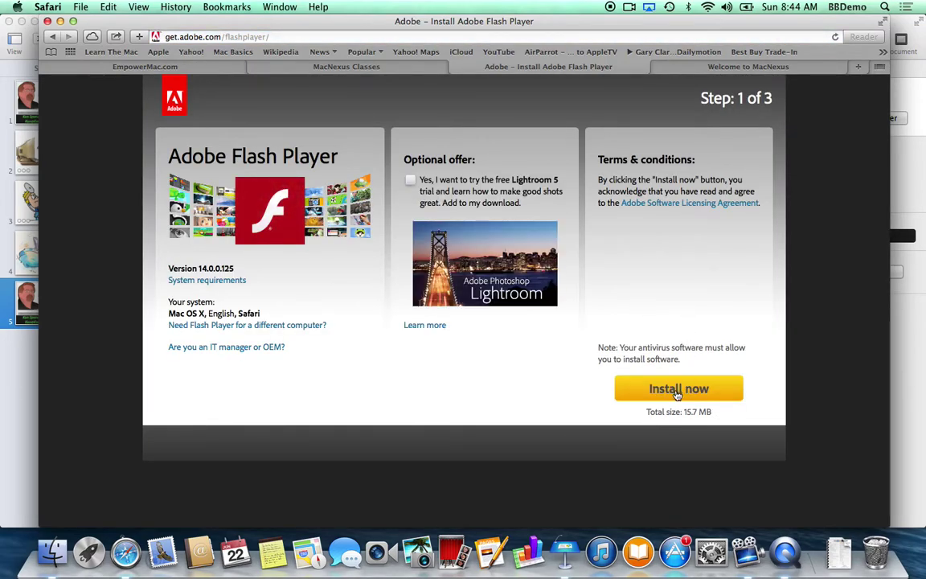
# Download the Adobe Flash Player installer and show the downloaded .dmg in Safari's Downloads list
pyautogui.click(677, 390)
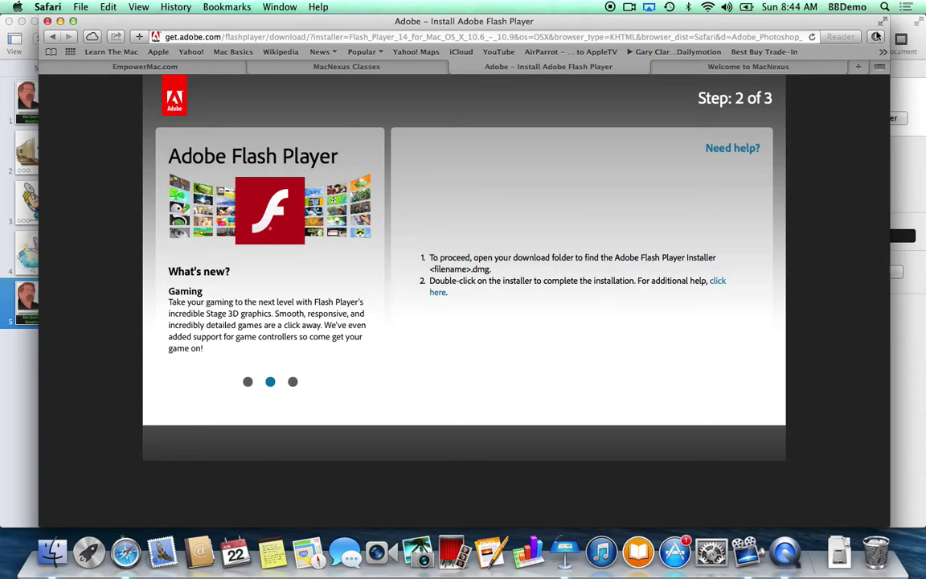
pyautogui.click(876, 36)
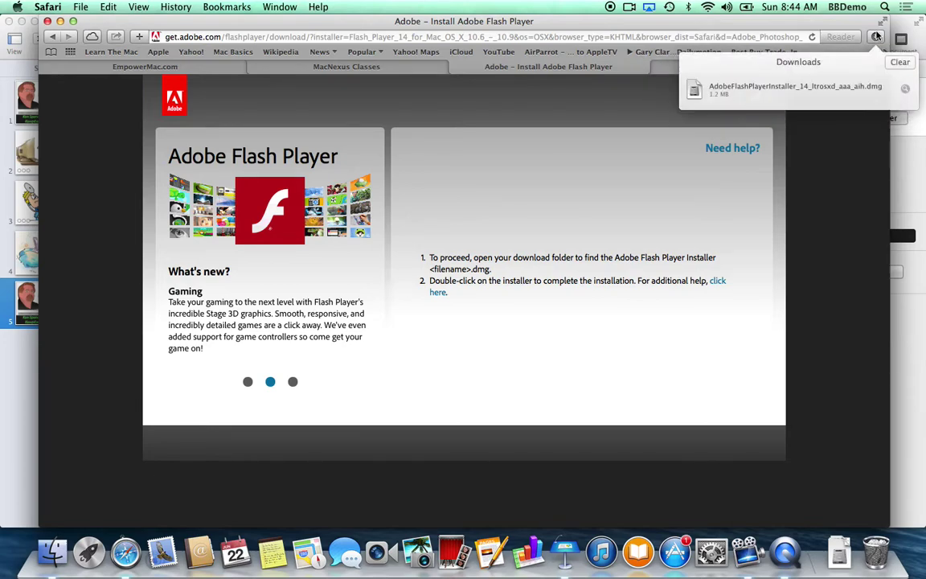
# Mount the downloaded Flash Player disk image and close its installer window
pyautogui.doubleClick(800, 89)
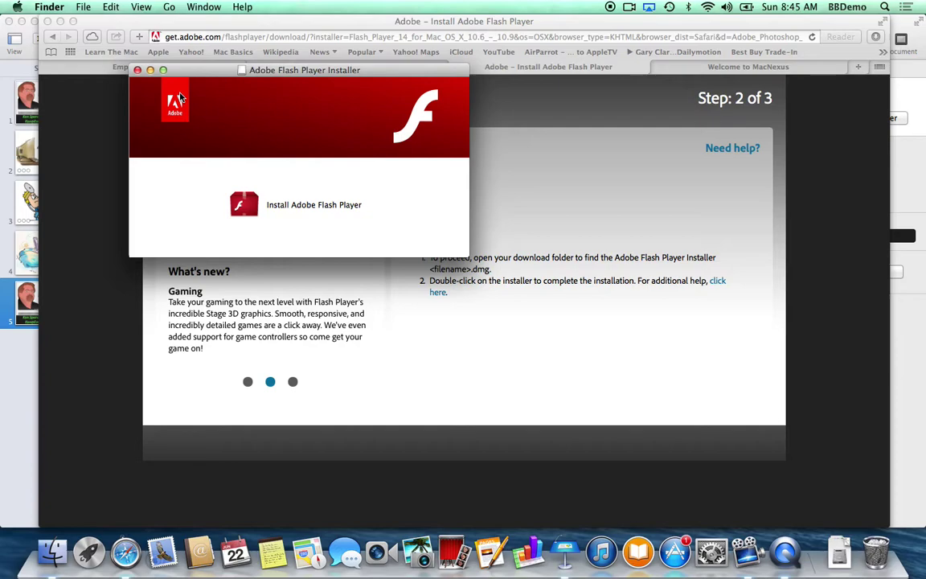
pyautogui.click(137, 71)
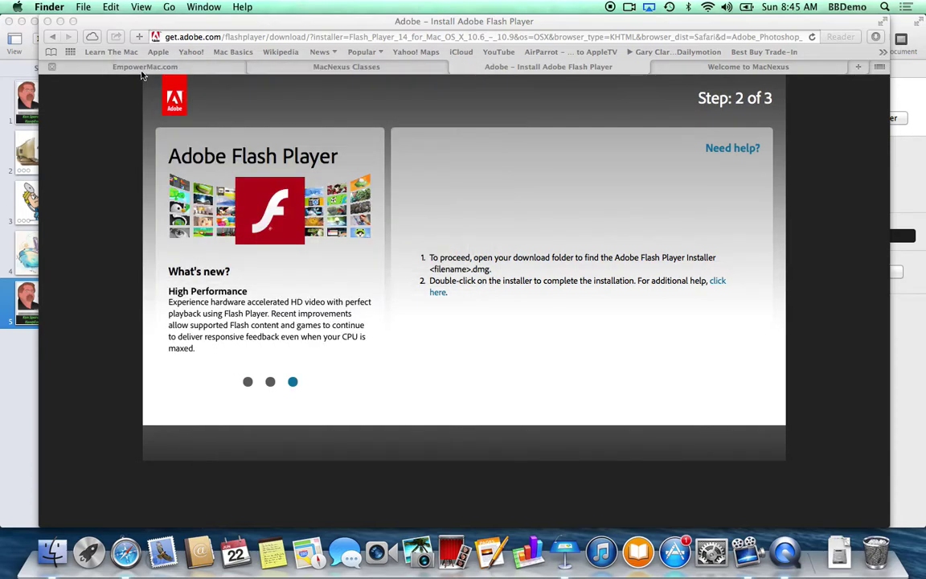
pyautogui.click(53, 550)
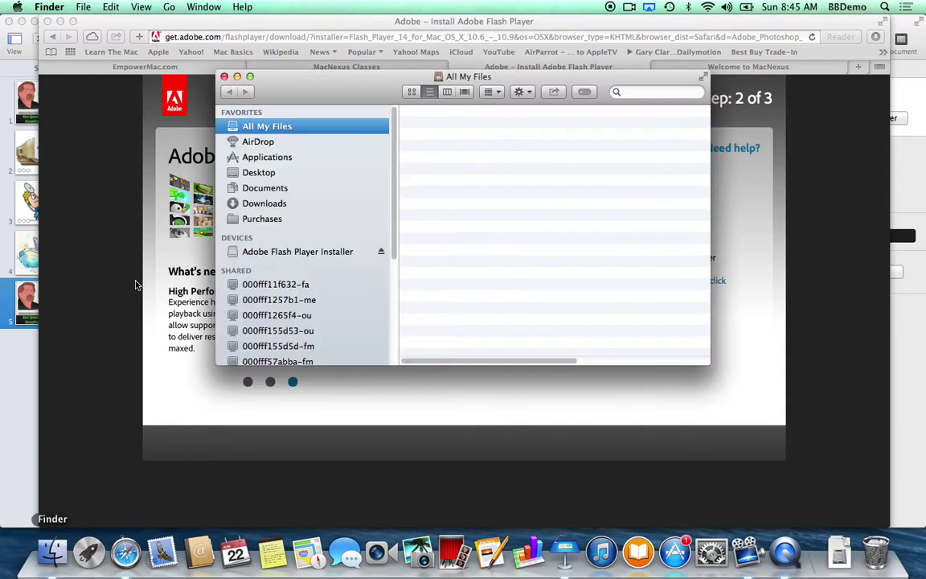
# Eject the Adobe Flash Player Installer disk, close the All My Files window, and return to Safari
pyautogui.click(381, 251)
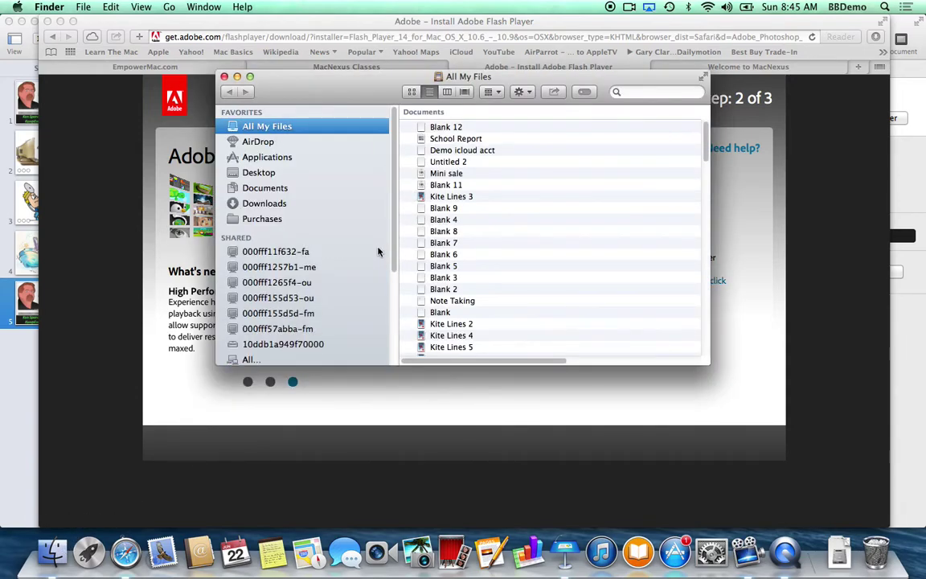
pyautogui.click(225, 78)
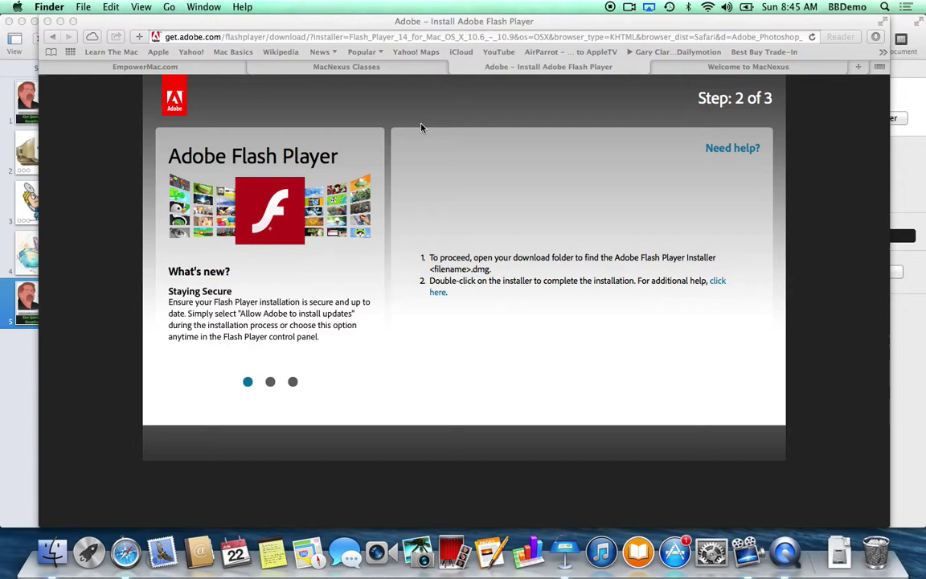
pyautogui.click(396, 37)
pyautogui.click(397, 37)
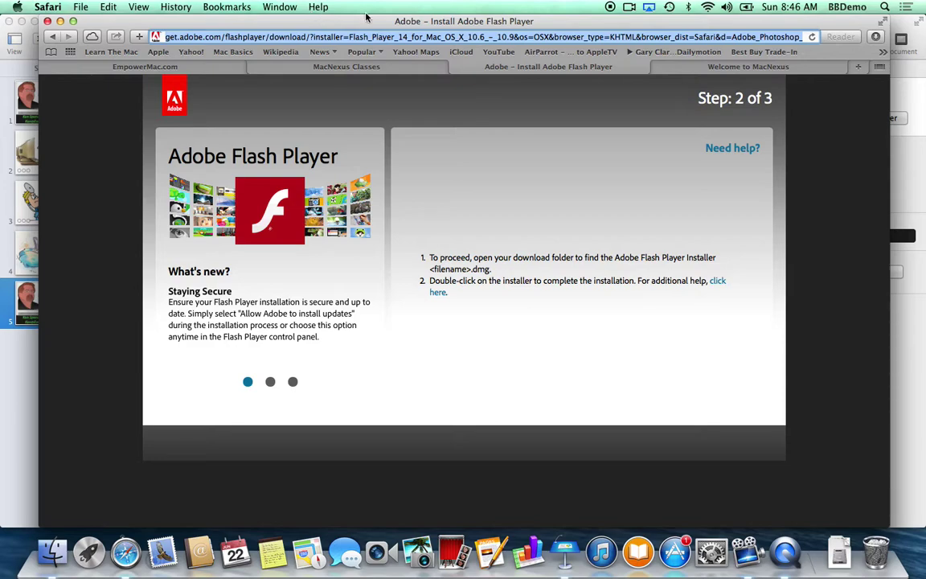
# Search Google for 'apple pie' from Safari's address bar
pyautogui.write('apple i')
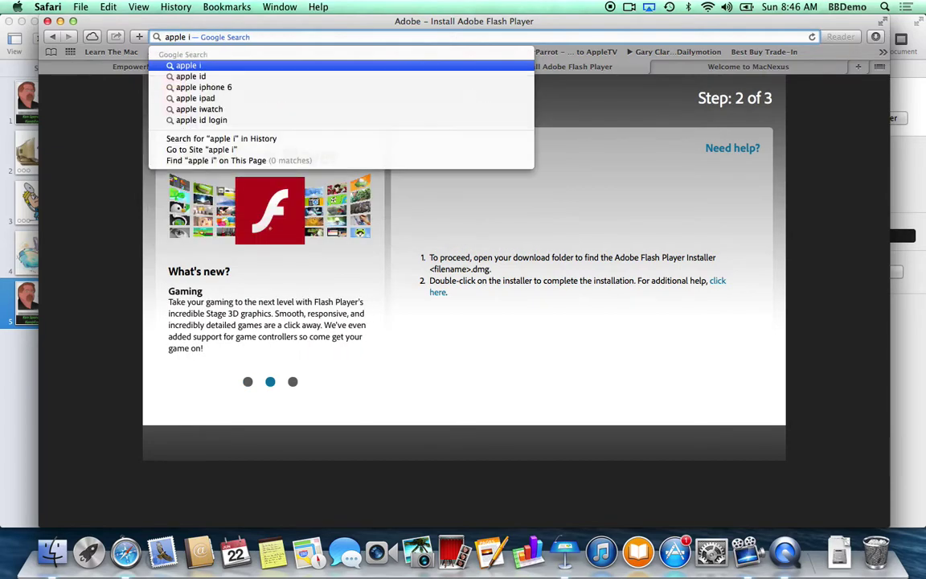
pyautogui.press('BackSpace')
pyautogui.write('ple')
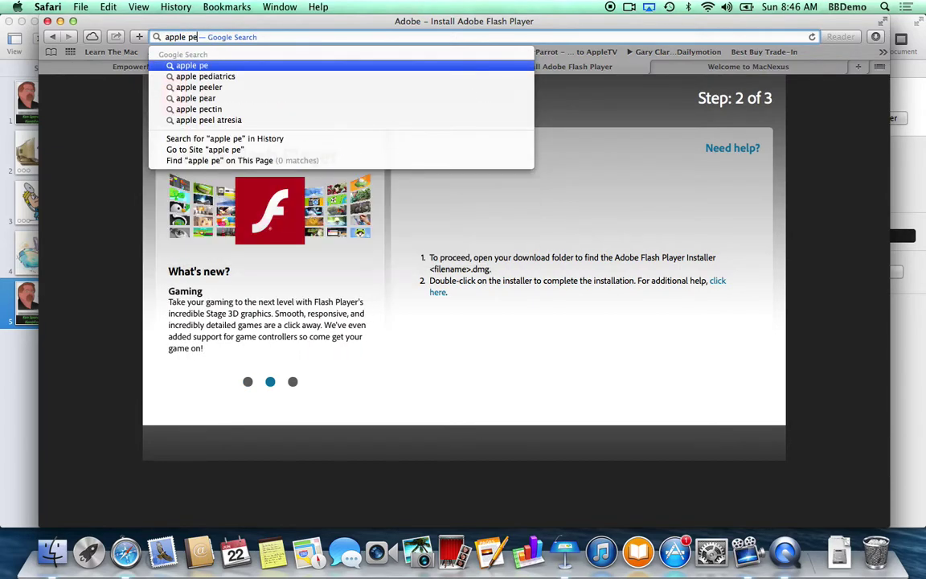
pyautogui.press('BackSpace')
pyautogui.write('ie')
pyautogui.press('Return')
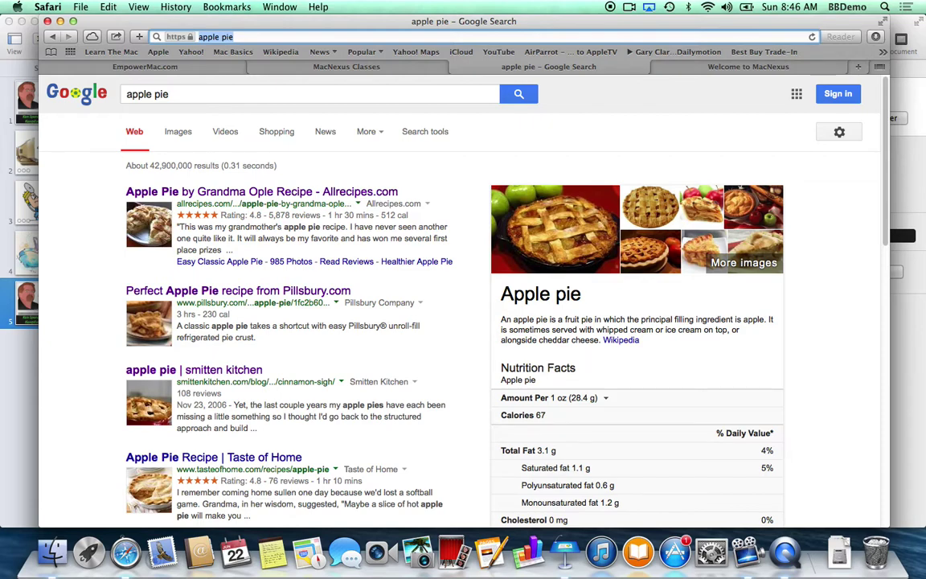
pyautogui.write('apple')
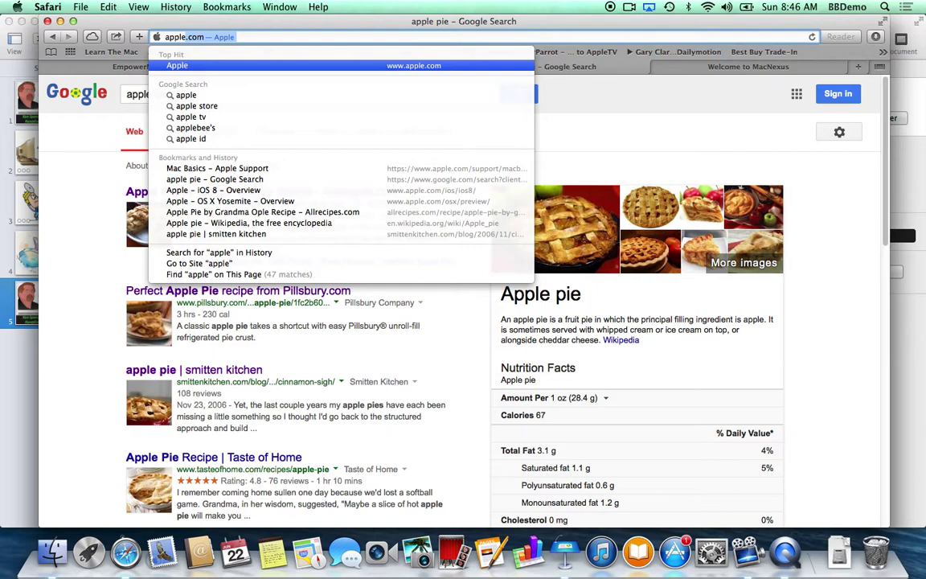
# Open apple.com from the address-bar suggestion, then switch to the MacNexus Classes tab
pyautogui.press('Return')
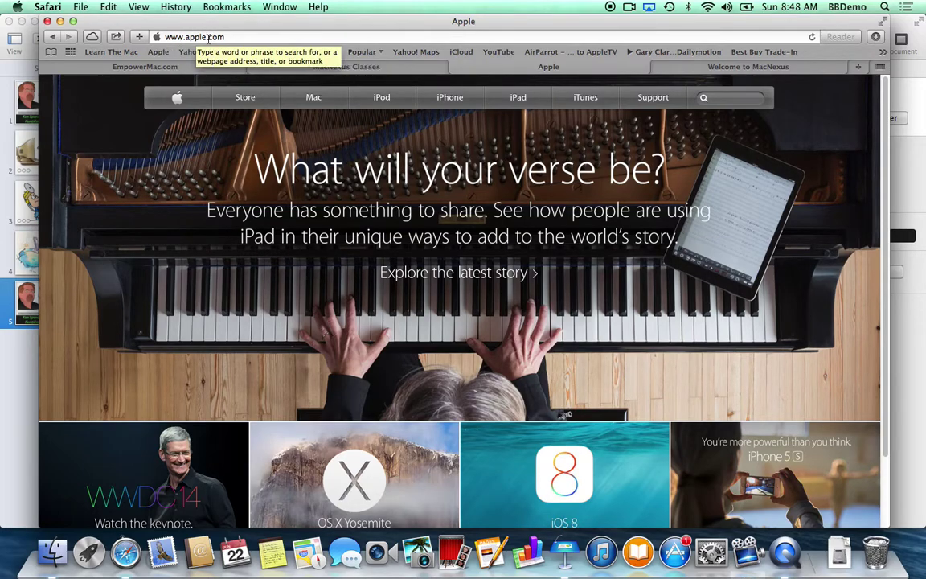
pyautogui.click(391, 66)
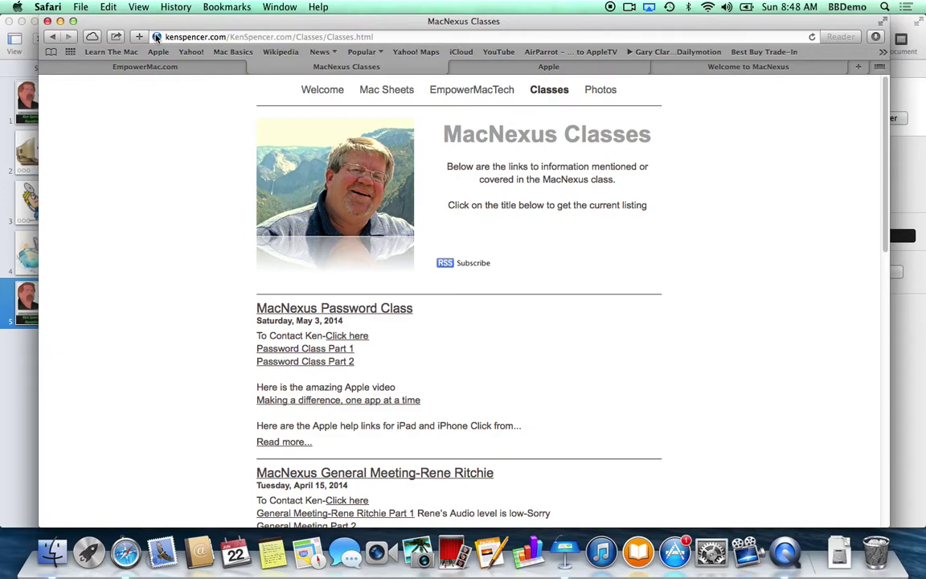
# Bookmark the MacNexus Classes page on the Bookmarks Bar as 'Test' and verify it opens
pyautogui.moveTo(157, 38); pyautogui.dragTo(173, 52)
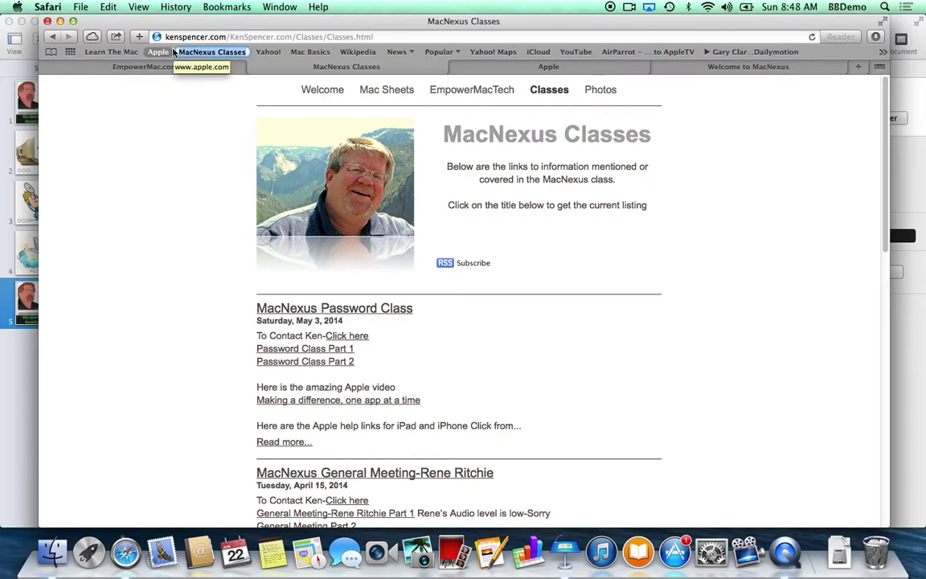
pyautogui.write('Test')
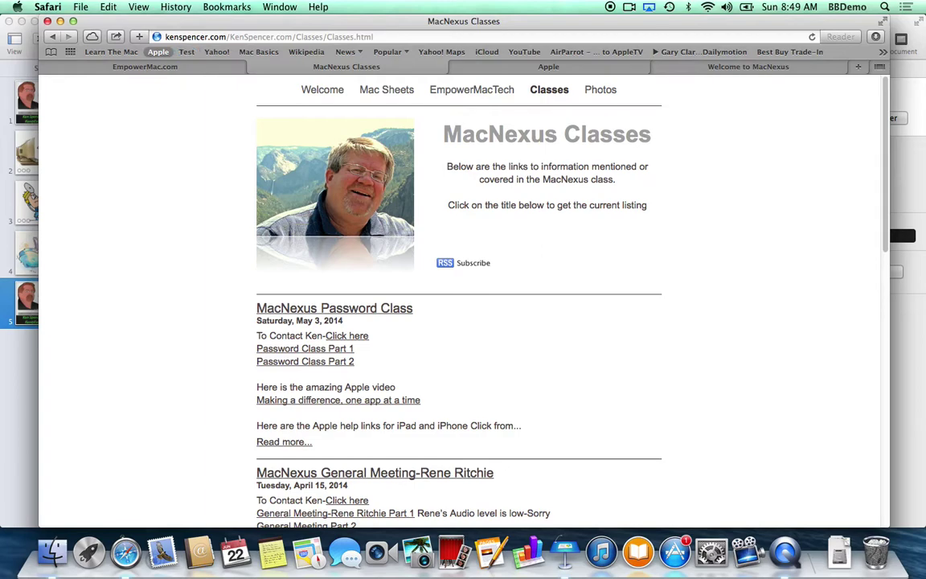
pyautogui.click(155, 53)
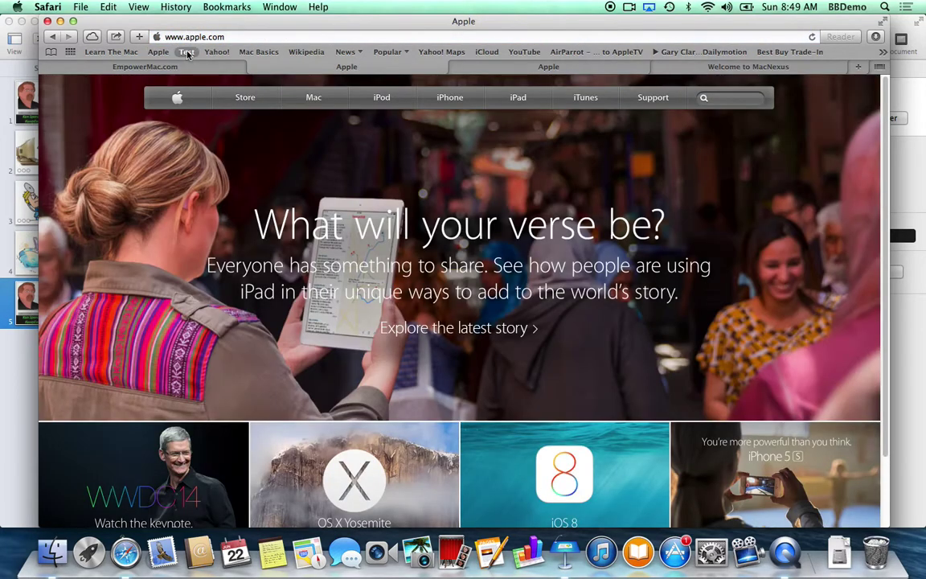
pyautogui.click(187, 52)
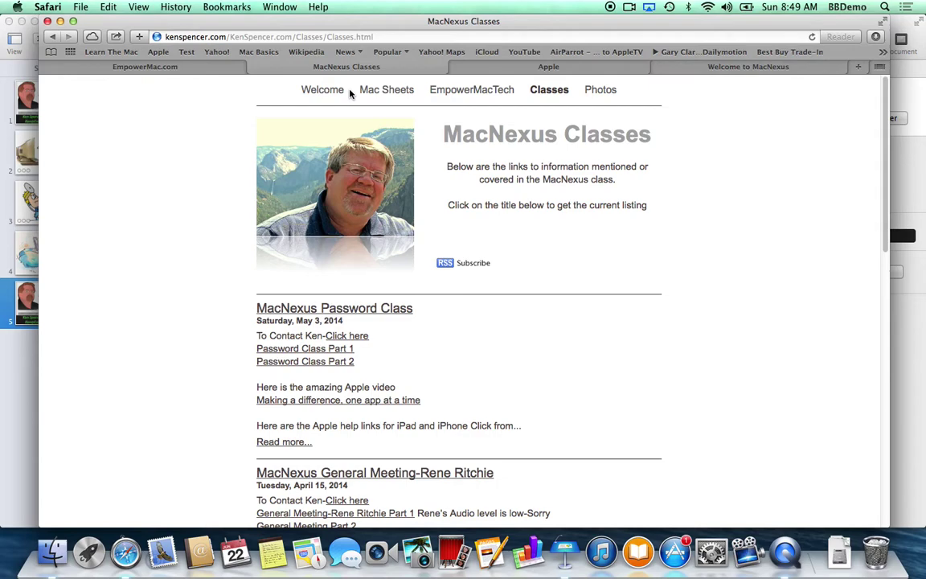
# Remove the Test bookmark from the Bookmarks Bar via its context menu
pyautogui.rightClick(191, 54)
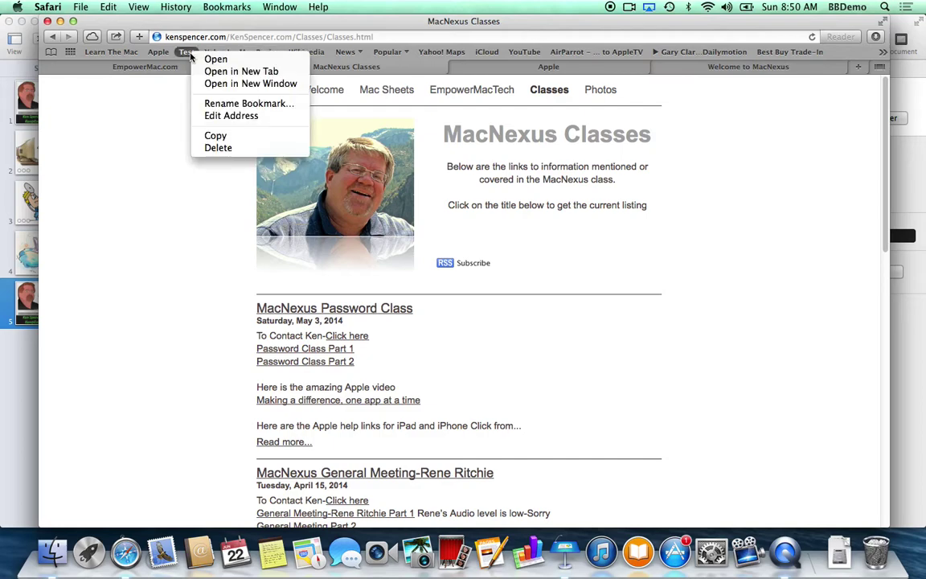
pyautogui.click(196, 146)
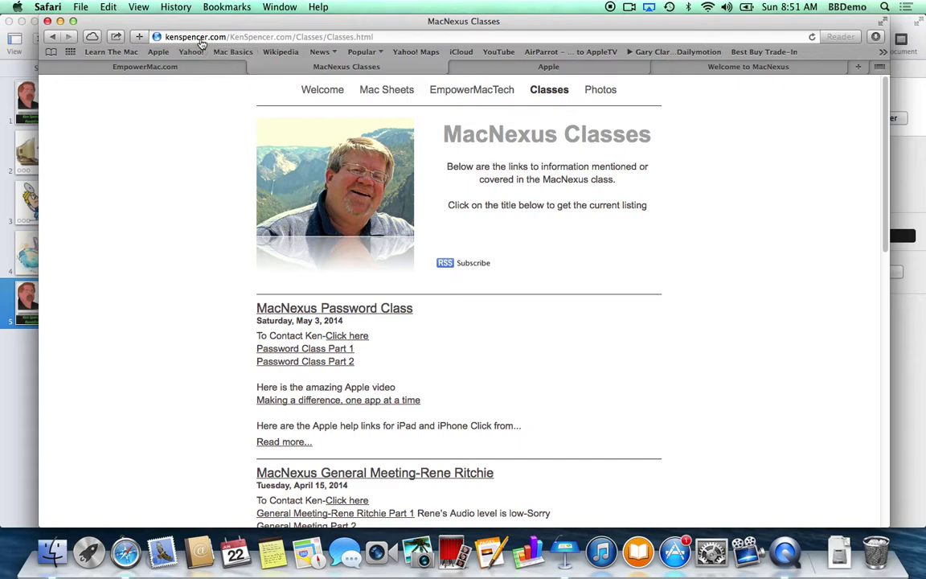
# Clear Safari's downloads list and quit Safari
pyautogui.click(876, 37)
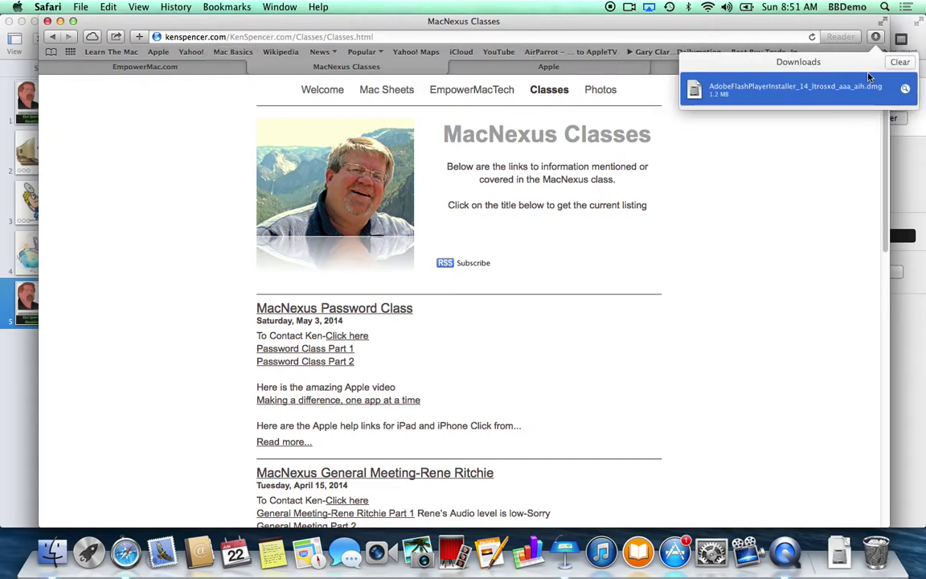
pyautogui.click(899, 63)
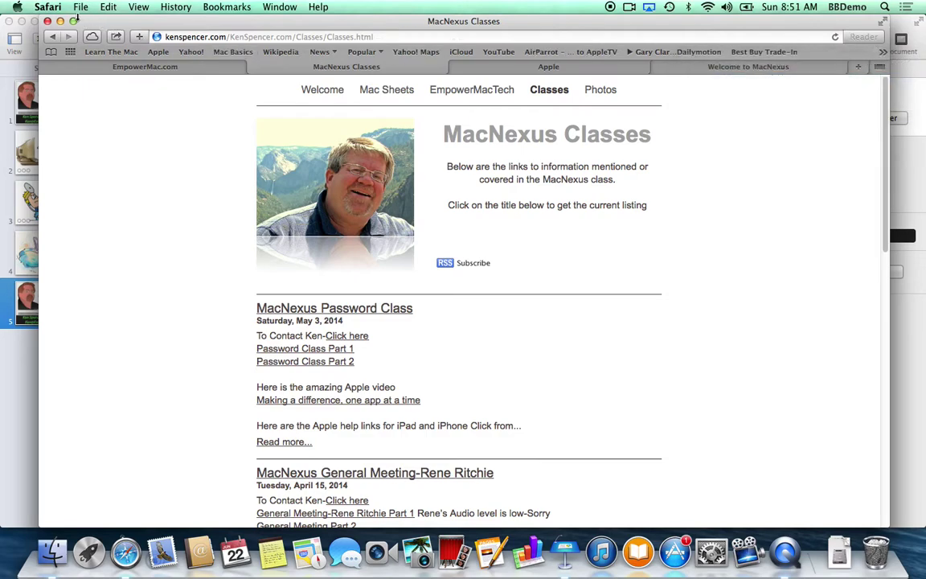
pyautogui.click(48, 7)
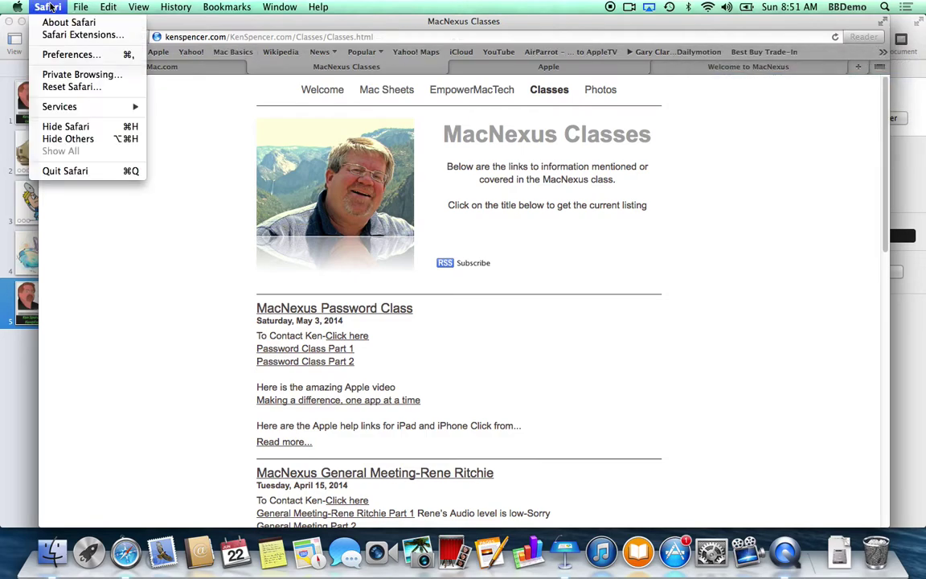
pyautogui.click(66, 172)
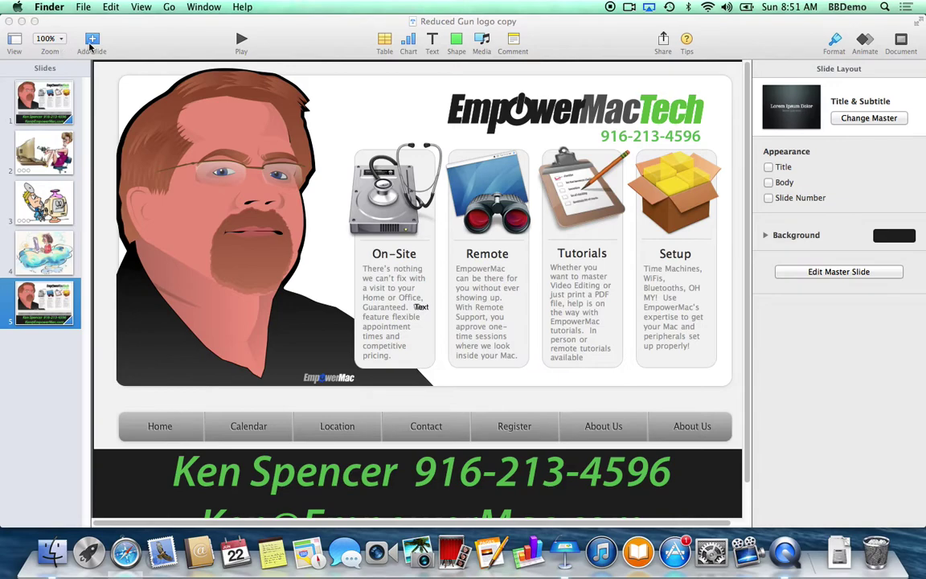
# Relaunch Safari from the Dock and close its window, leaving Safari running
pyautogui.click(125, 552)
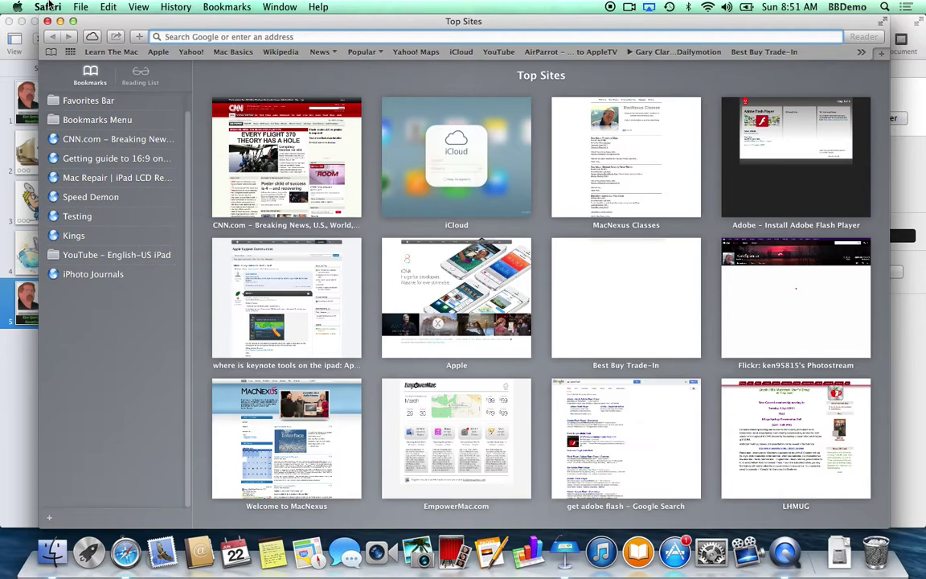
pyautogui.click(48, 21)
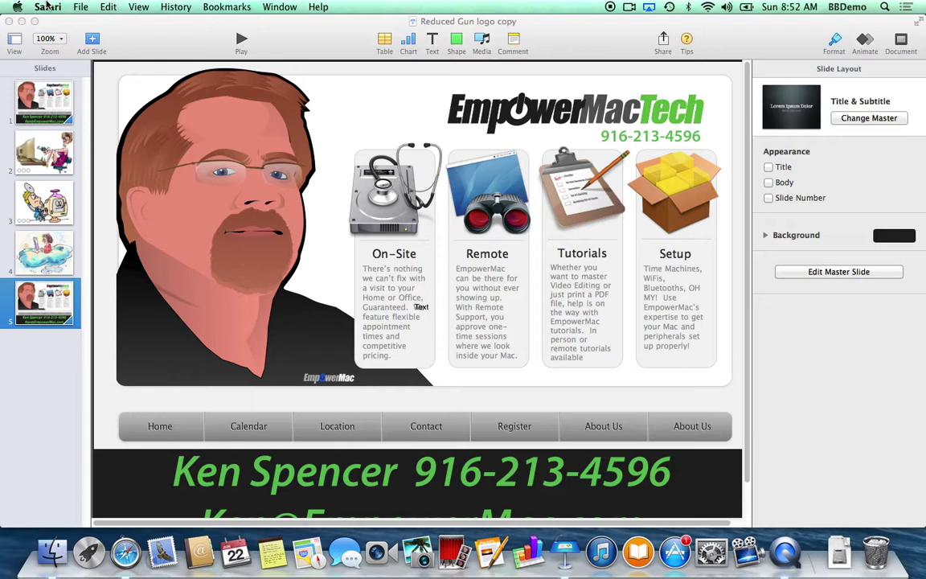
# Quit the windowless Safari from its Dock icon menu
pyautogui.click(42, 7)
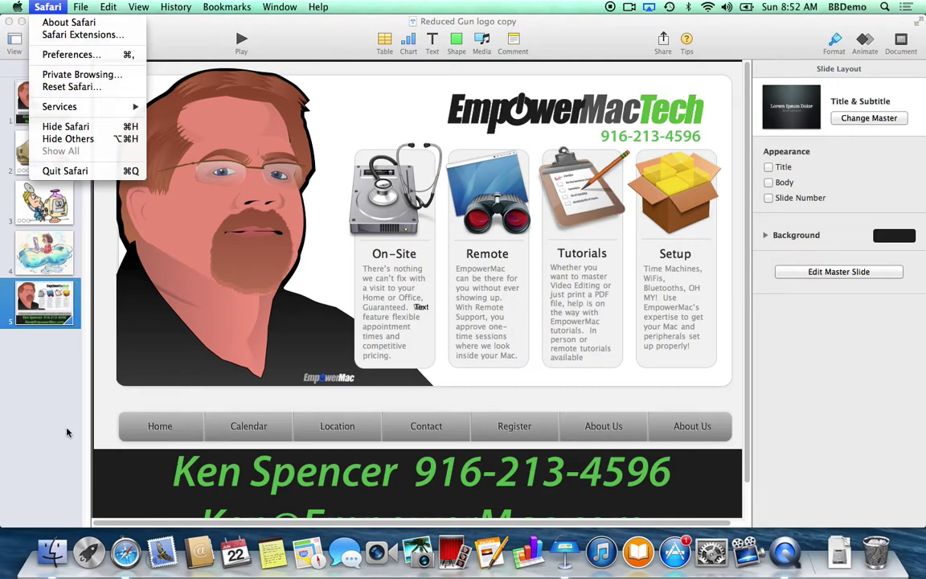
pyautogui.rightClick(127, 553)
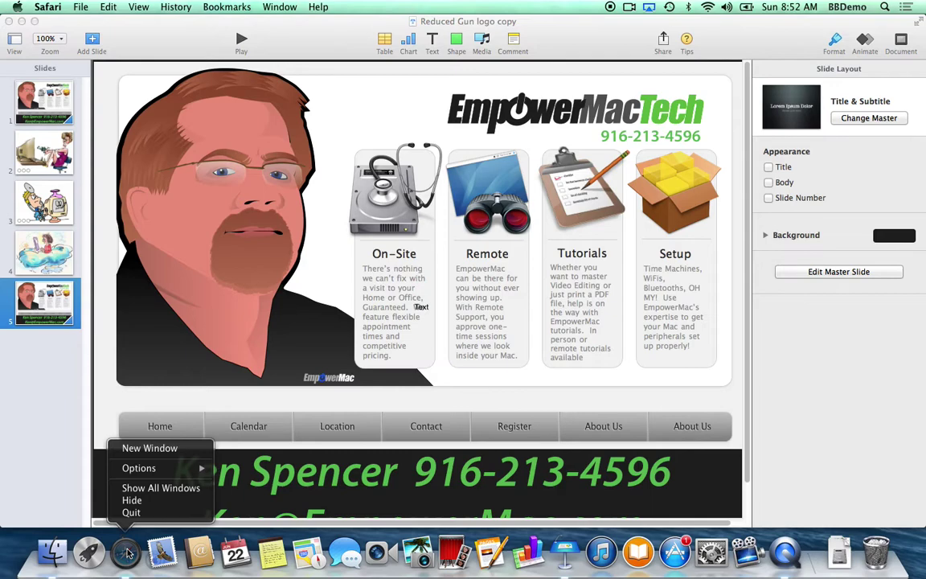
pyautogui.click(131, 513)
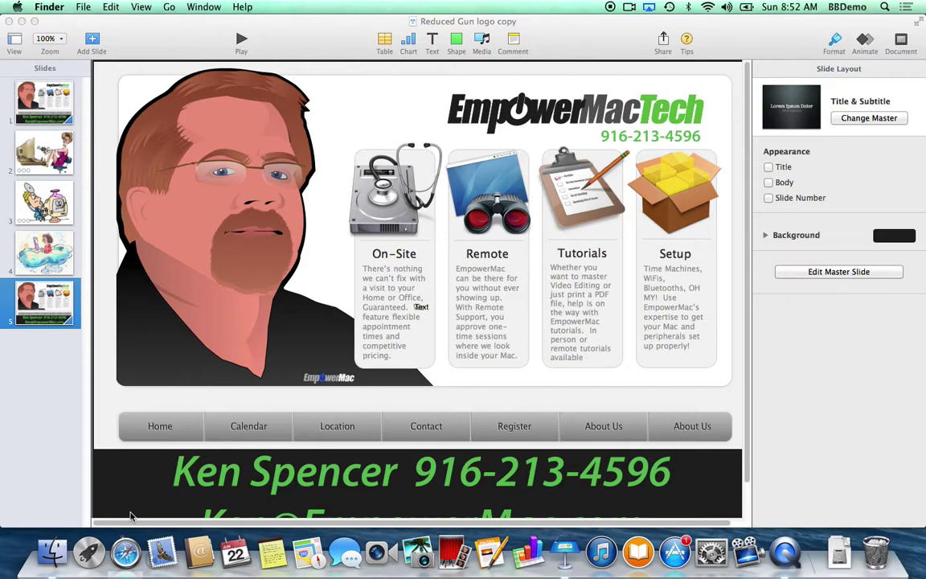
# Hide Keynote and open the MacNexus Classes page from Safari's Top Sites
pyautogui.click(344, 35)
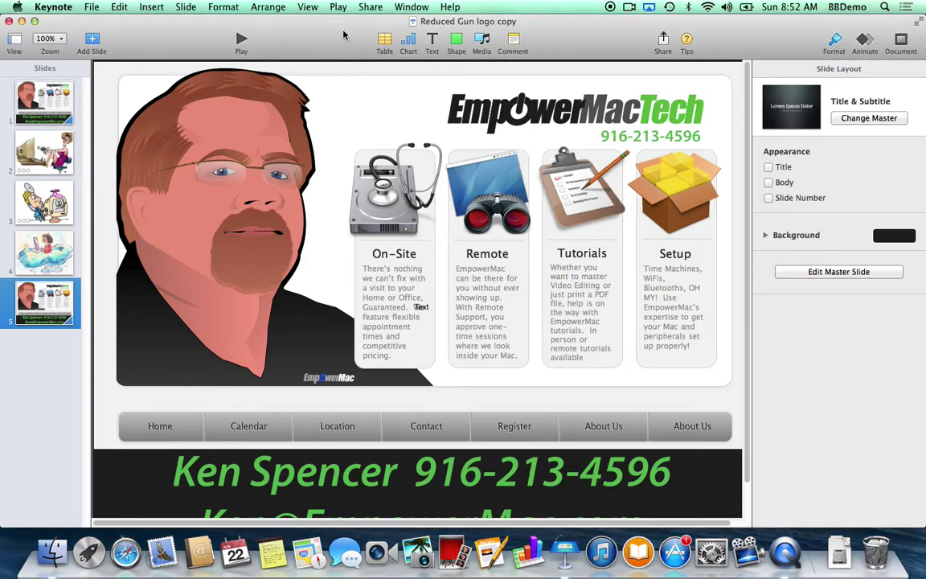
pyautogui.press('super+h')
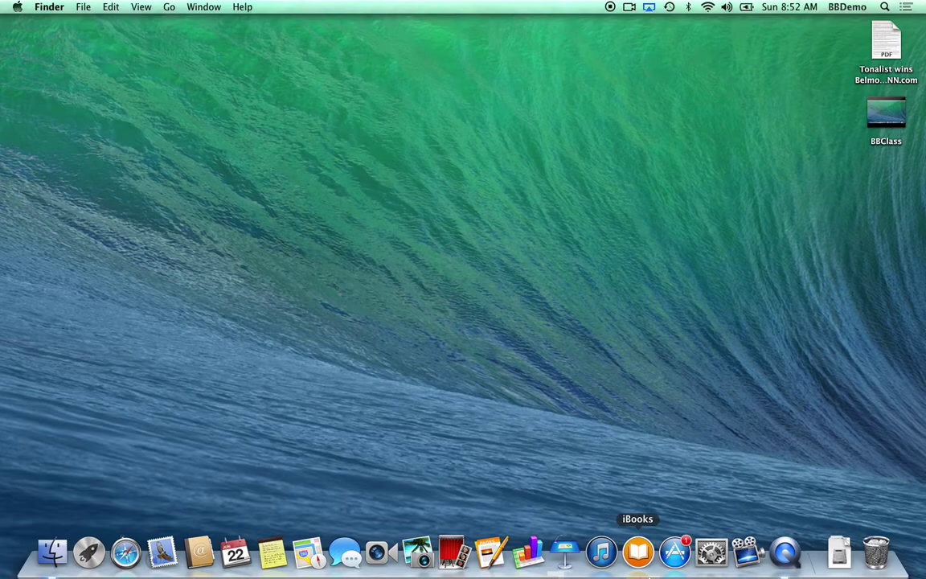
pyautogui.click(123, 553)
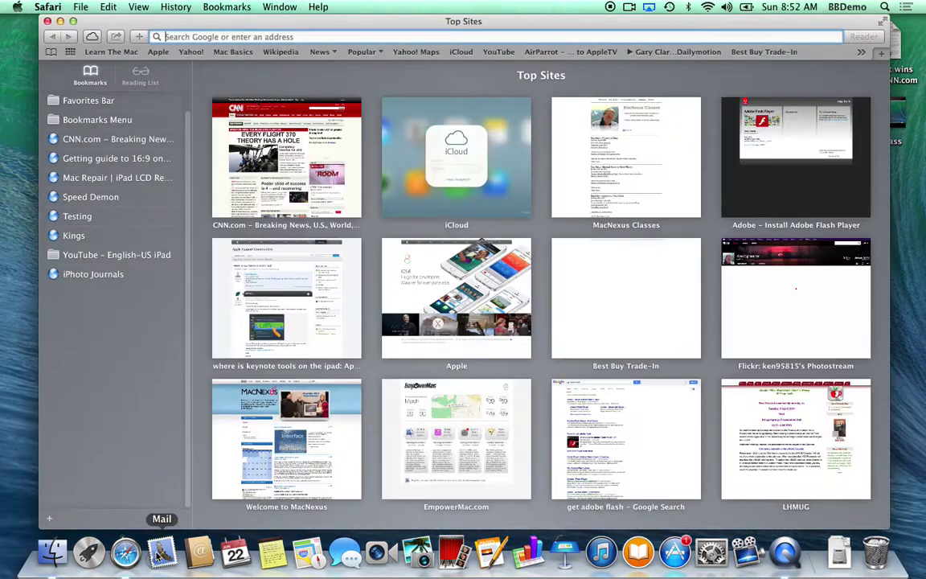
pyautogui.click(632, 165)
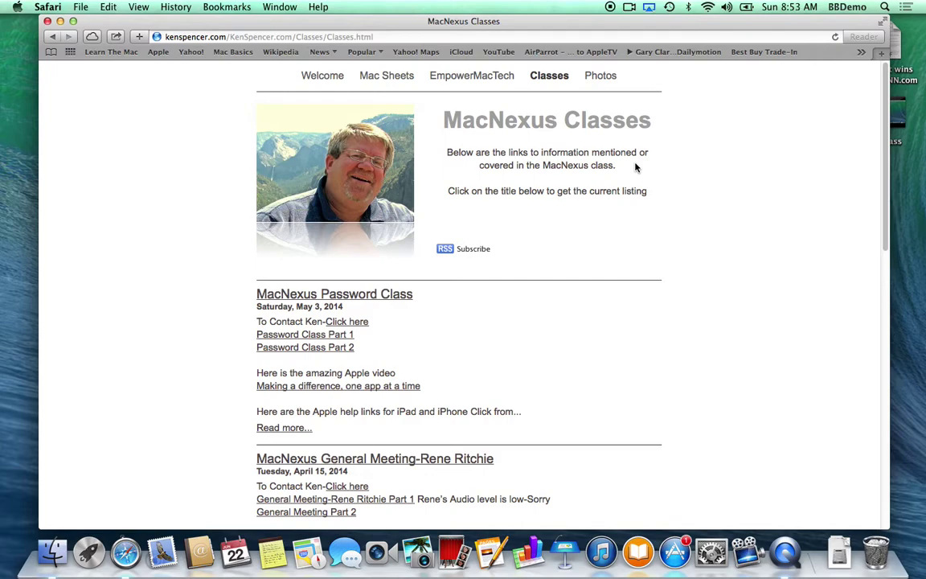
pyautogui.click(17, 8)
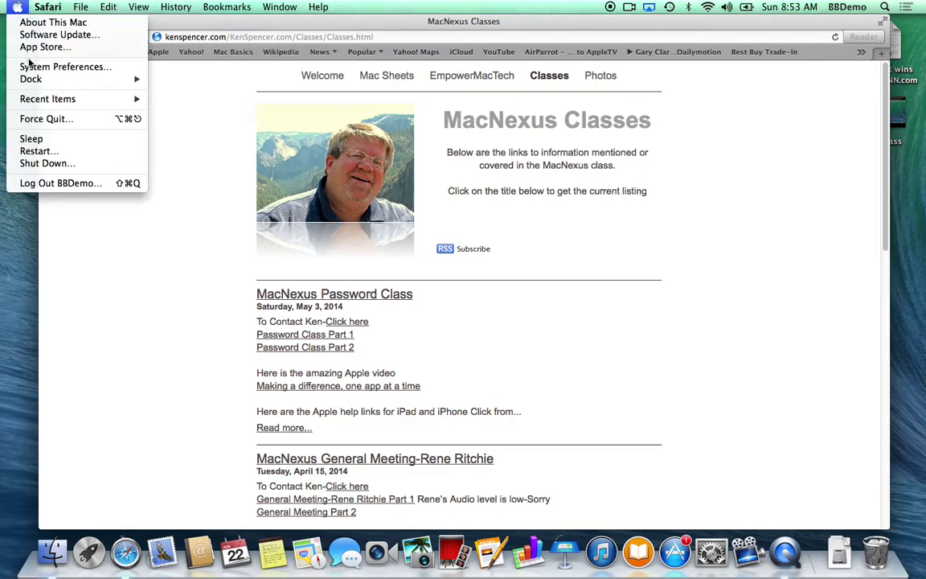
pyautogui.moveTo(32, 79)
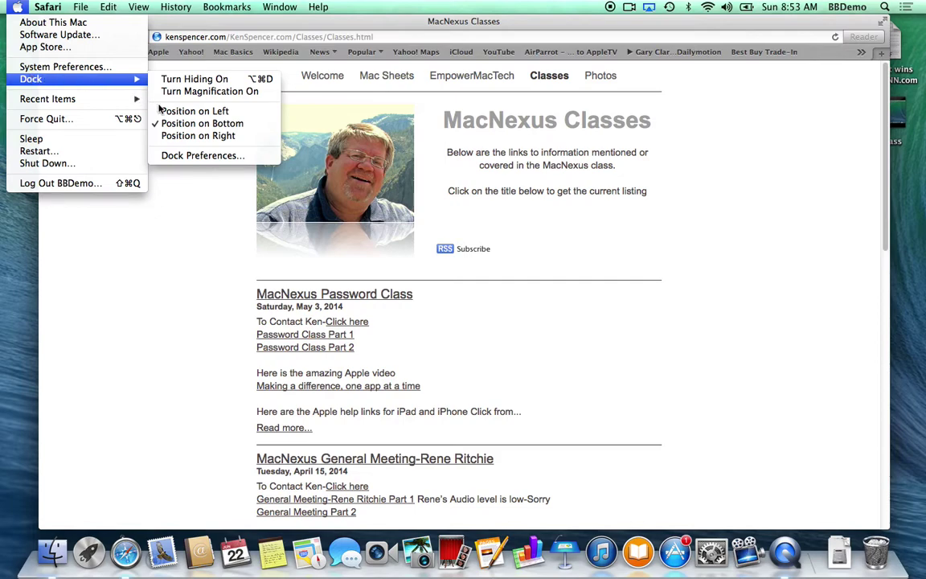
pyautogui.click(167, 111)
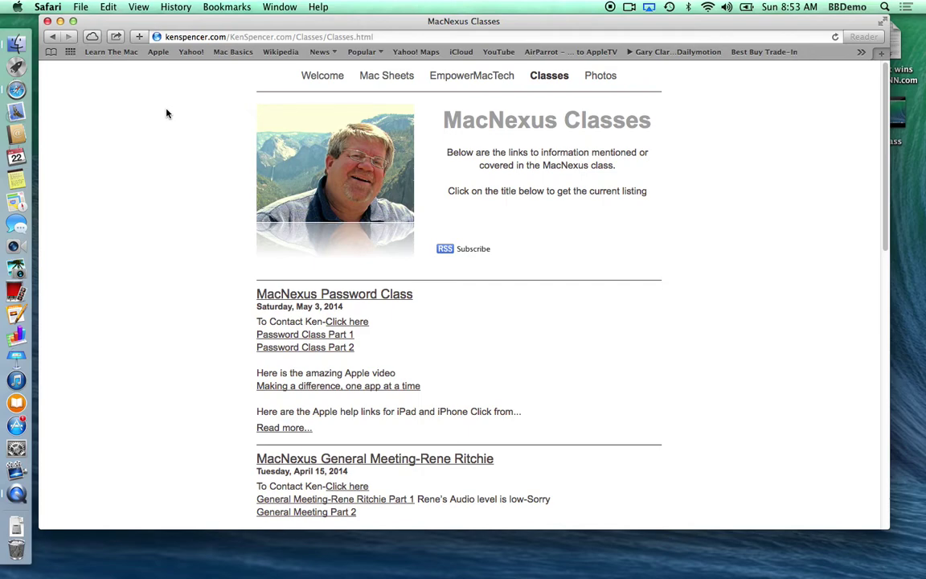
pyautogui.click(73, 22)
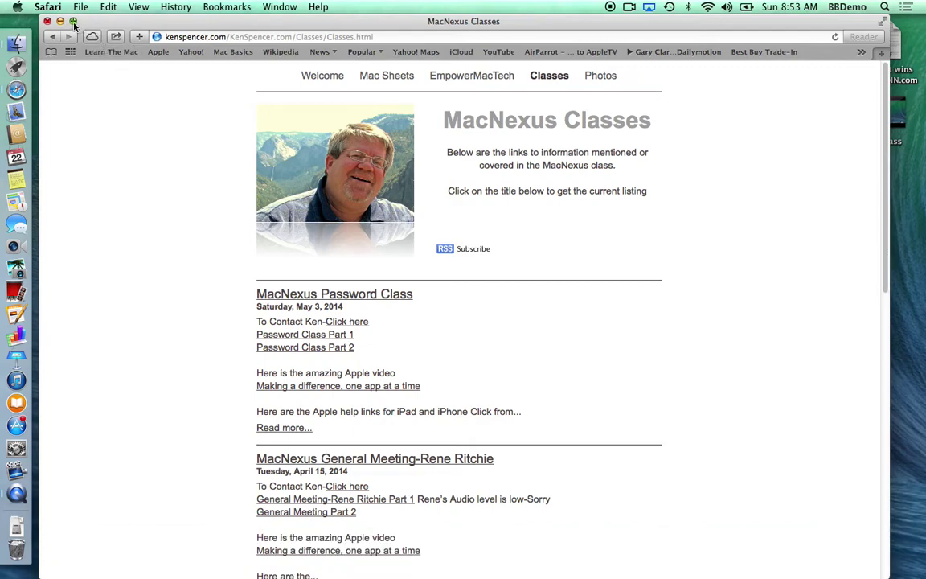
pyautogui.click(74, 22)
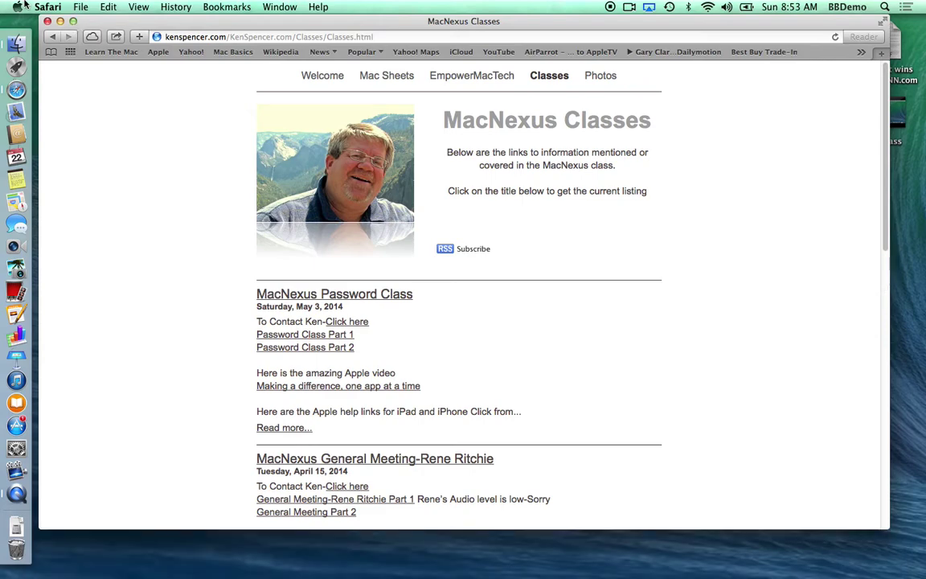
pyautogui.click(18, 6)
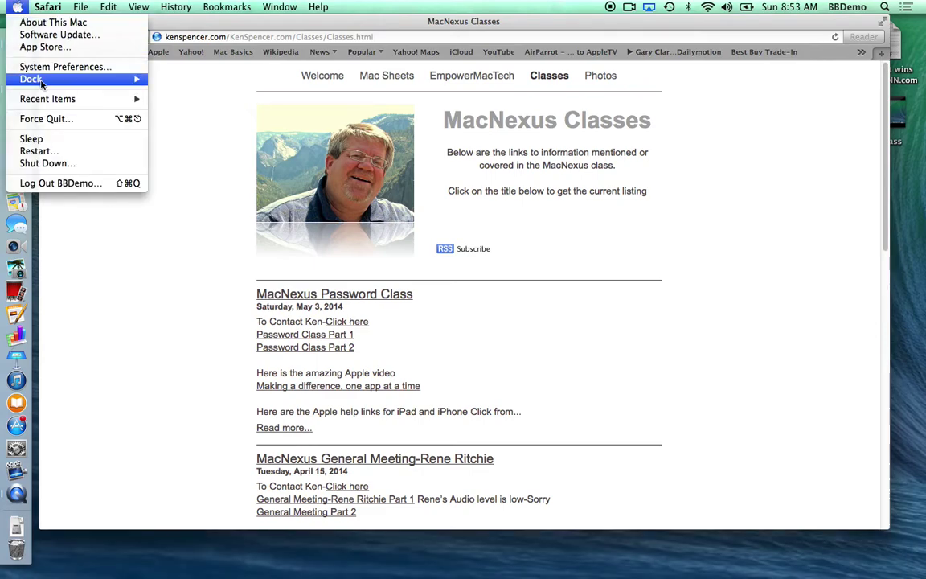
pyautogui.moveTo(80, 78)
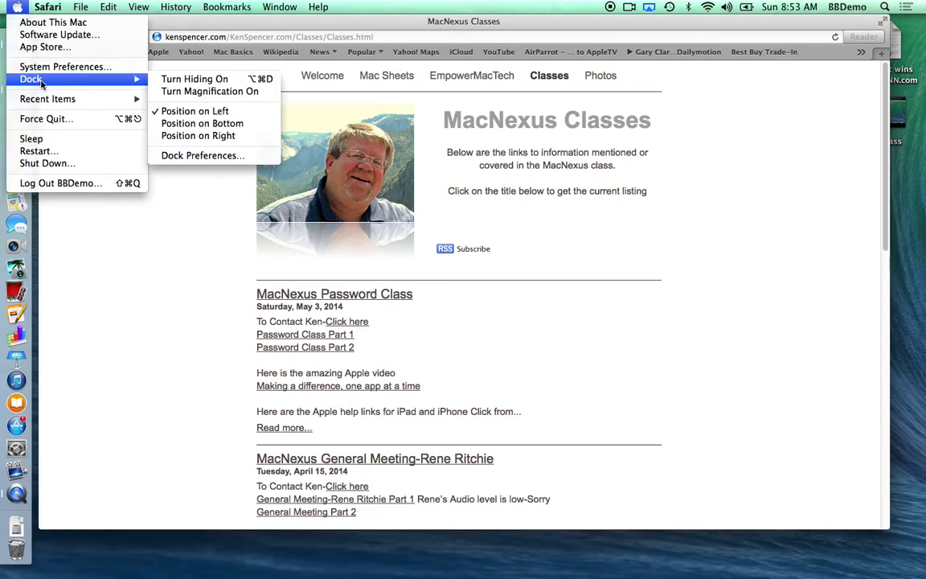
pyautogui.click(173, 126)
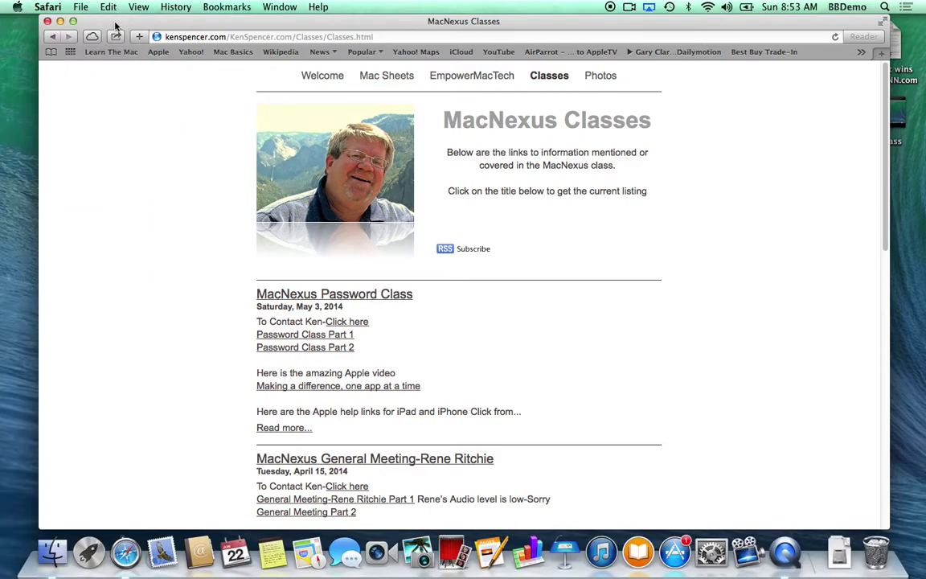
# Choose Position on Left from the Apple menu's Dock submenu
pyautogui.click(20, 6)
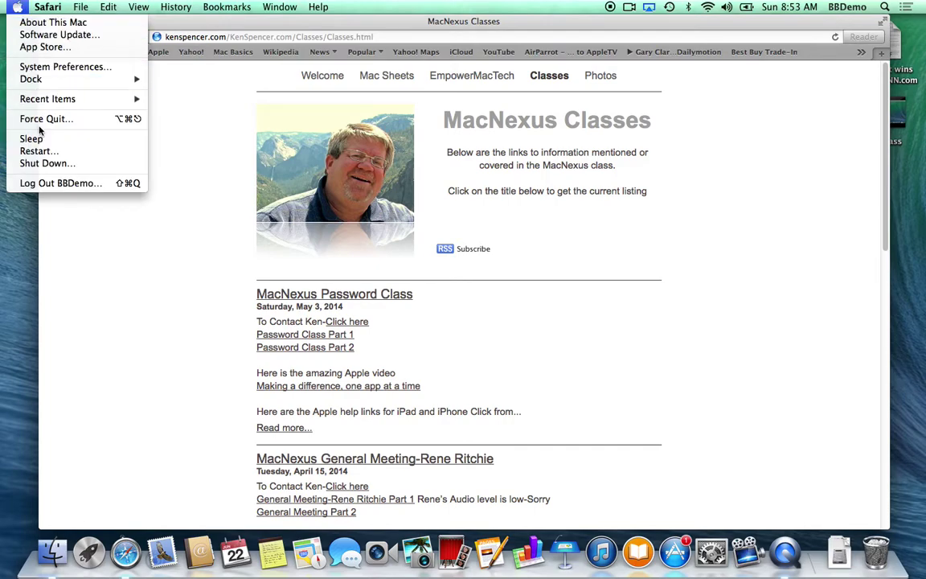
pyautogui.moveTo(50, 82)
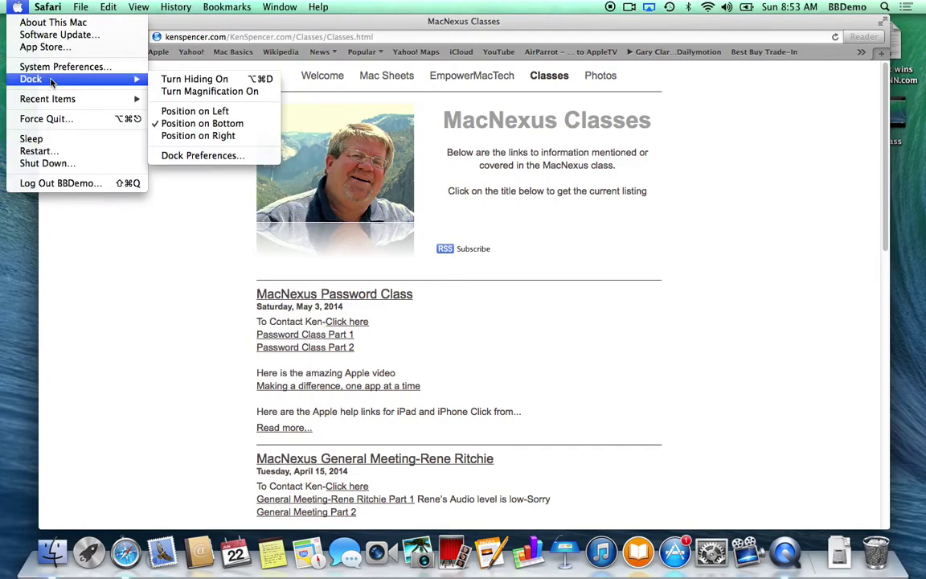
pyautogui.click(177, 111)
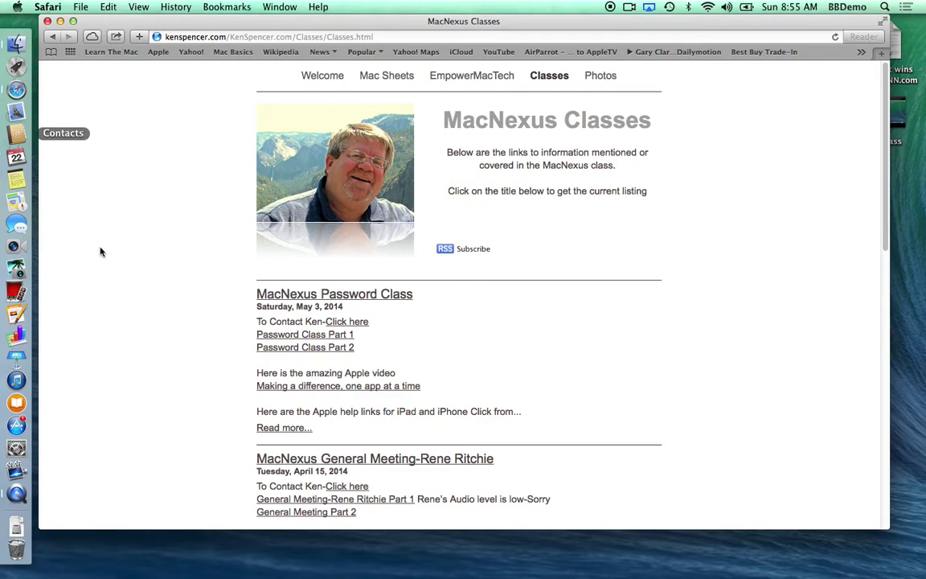
# Close the Safari window and bring up a Finder window listing All My Files
pyautogui.click(47, 22)
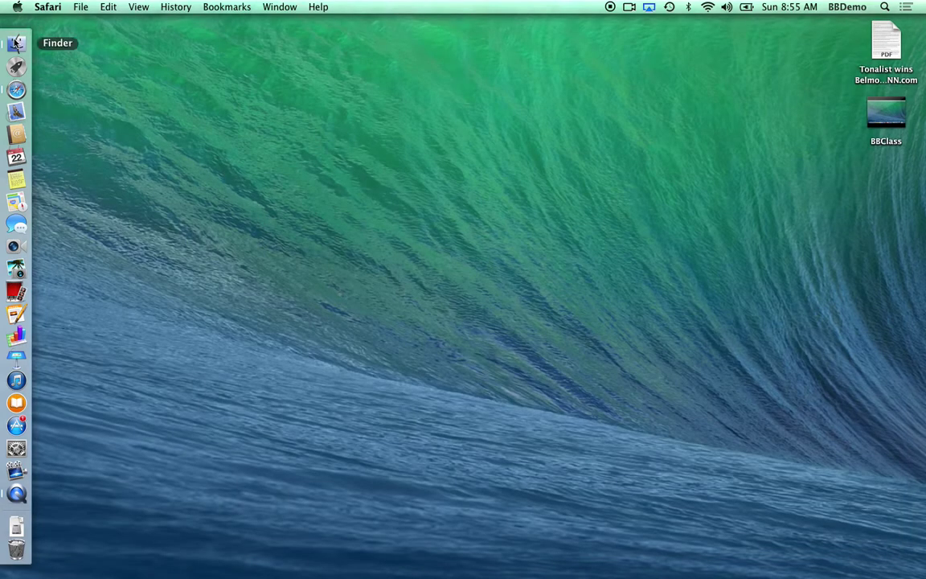
pyautogui.click(16, 44)
pyautogui.click(16, 43)
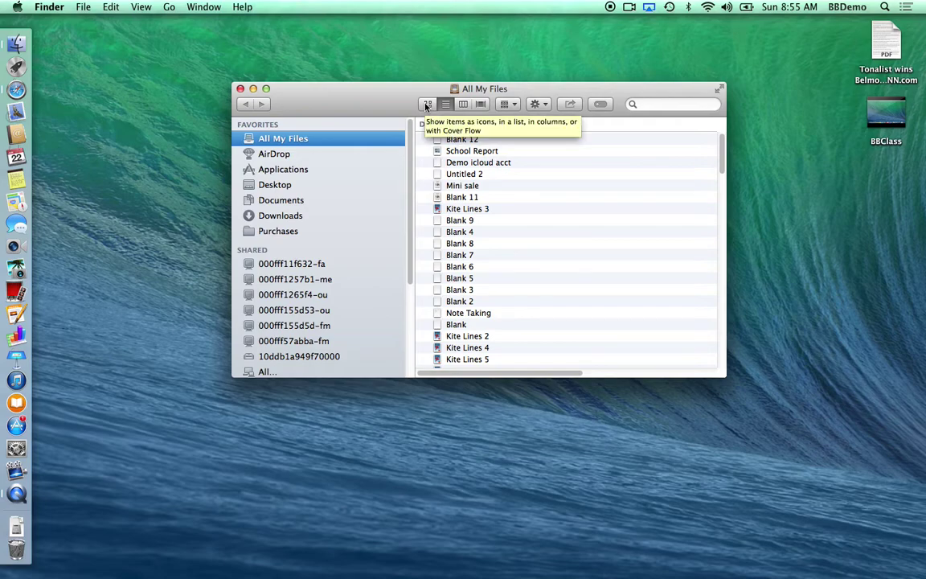
# Open Documents from the sidebar and switch its view from icons to list
pyautogui.click(288, 201)
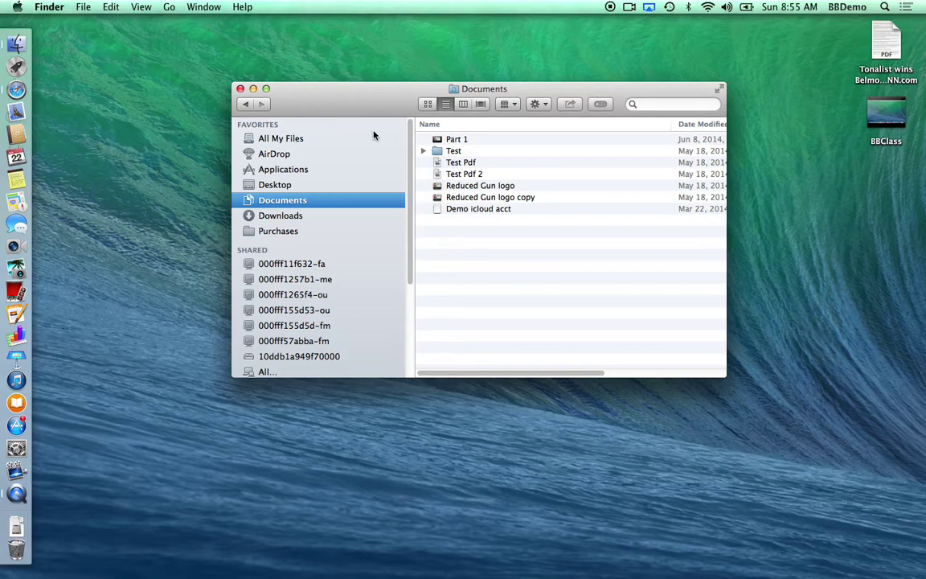
pyautogui.click(427, 104)
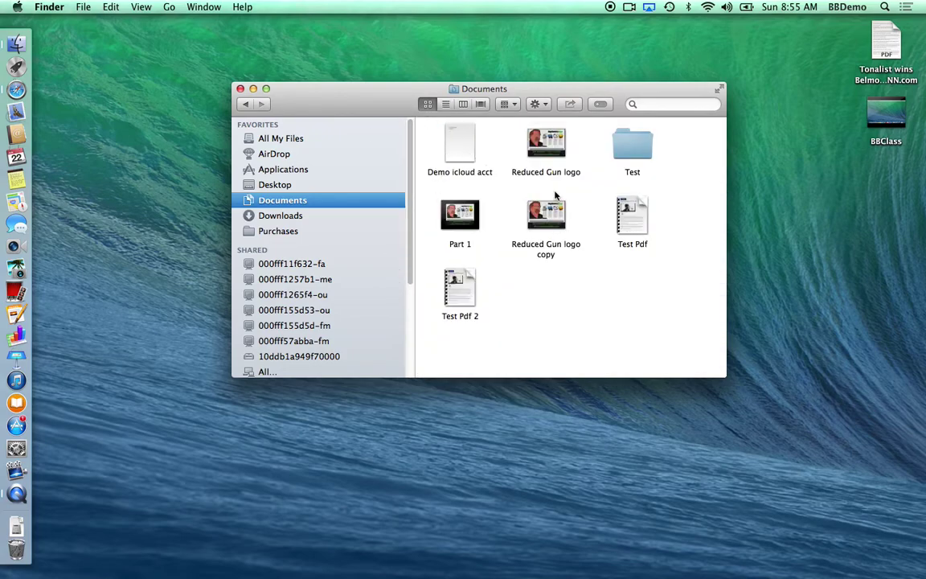
pyautogui.moveTo(553, 136)
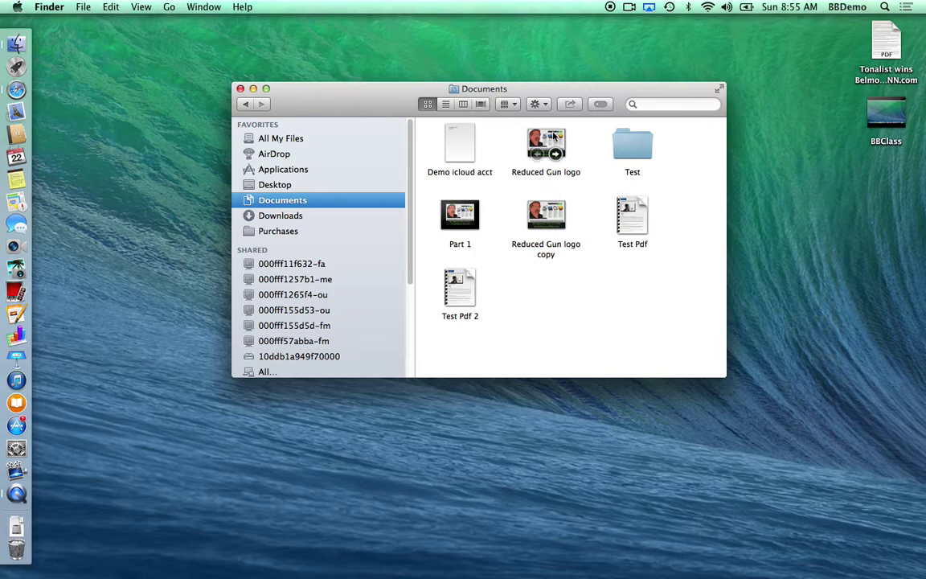
pyautogui.click(444, 104)
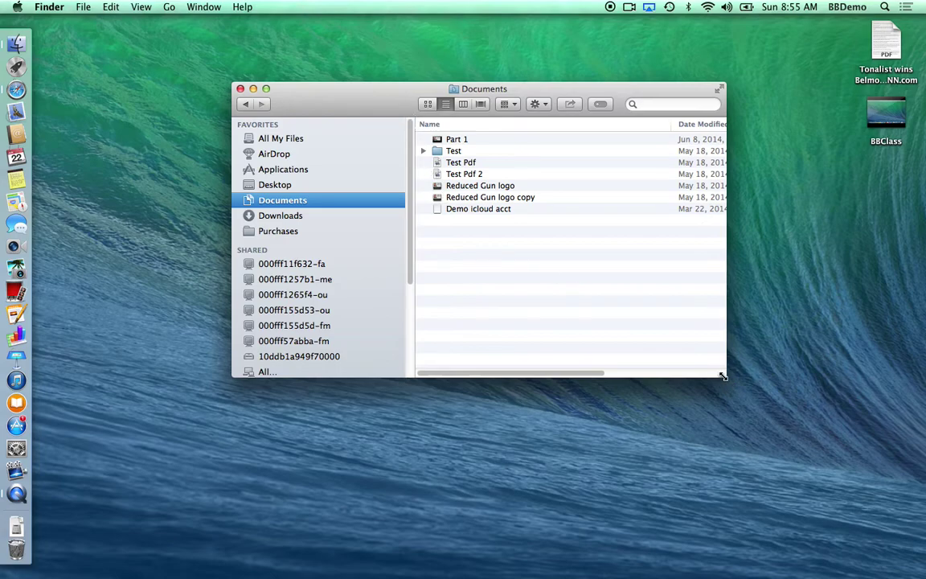
# Widen the Documents window to show Size, move it up-left, and sort by Date Modified, newest first
pyautogui.moveTo(722, 378); pyautogui.dragTo(857, 410)
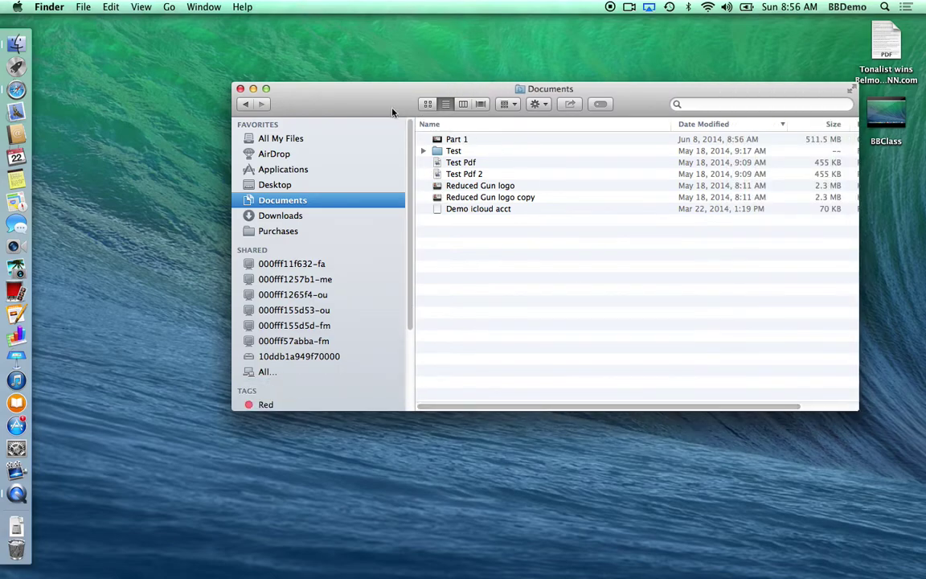
pyautogui.moveTo(374, 109); pyautogui.dragTo(280, 88)
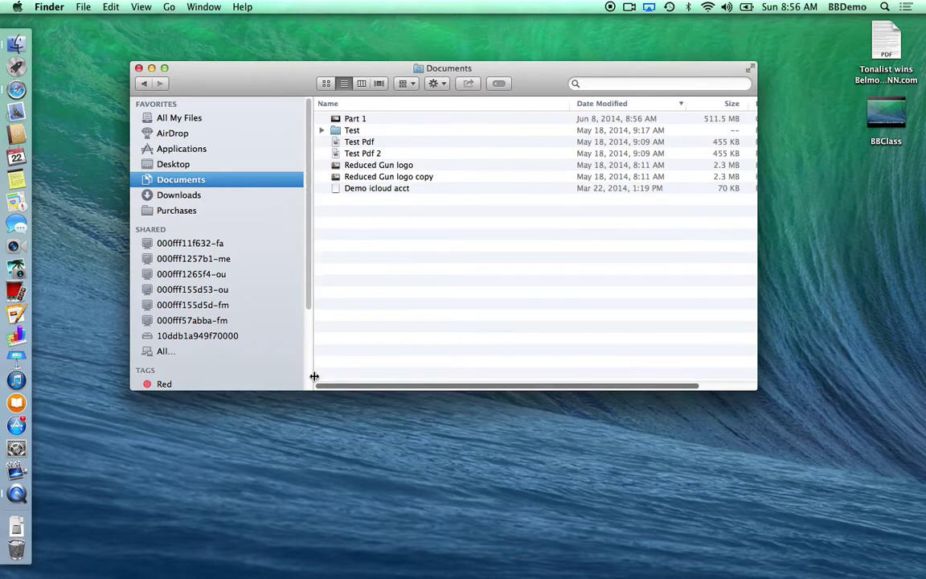
pyautogui.click(358, 104)
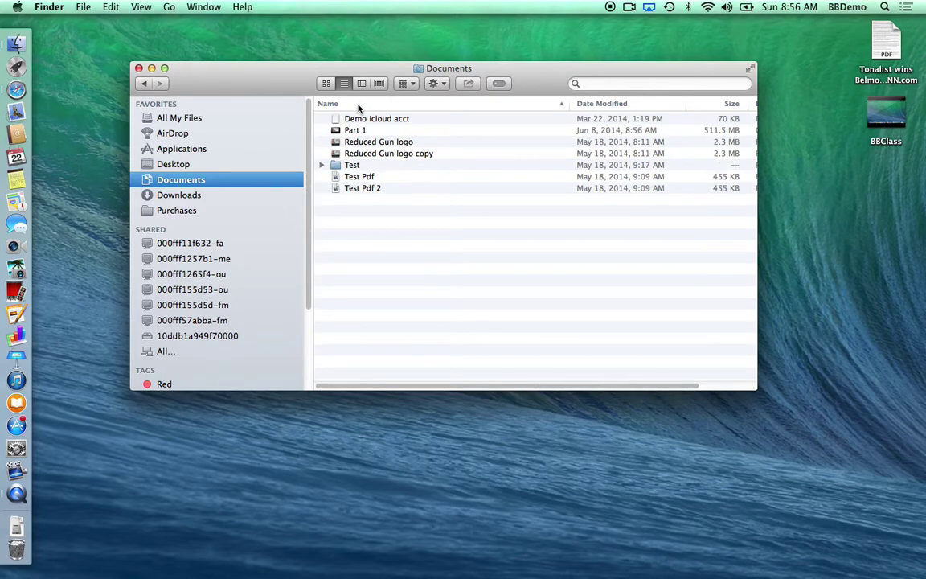
pyautogui.click(592, 105)
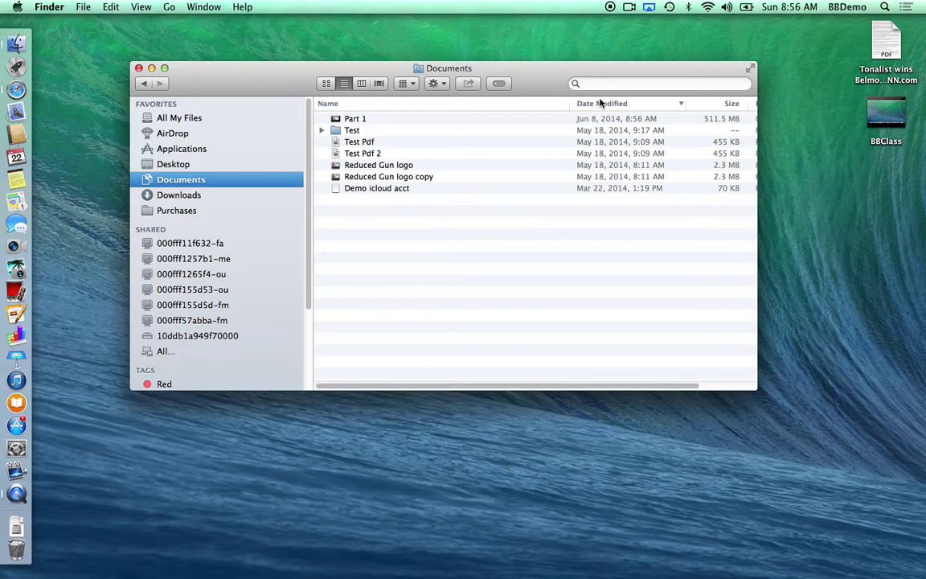
pyautogui.click(599, 103)
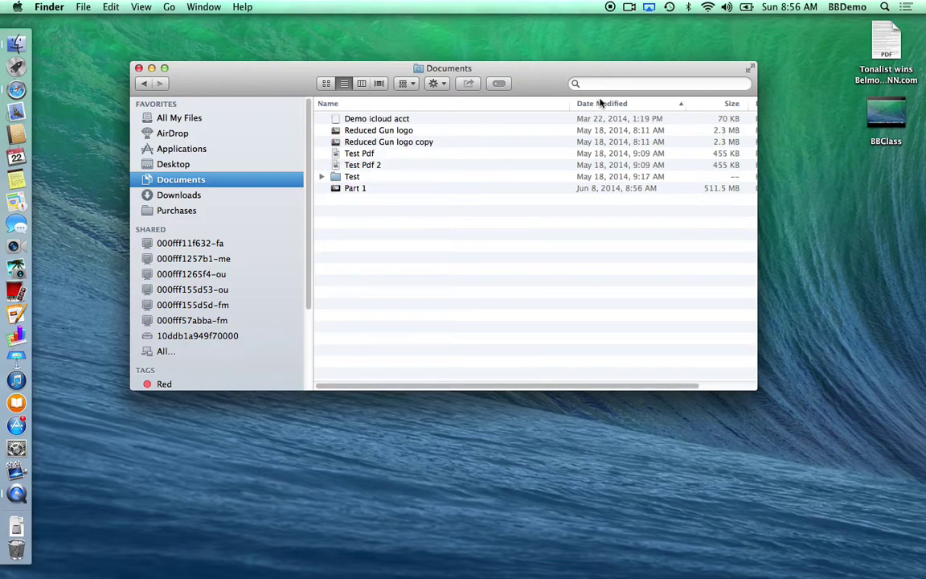
pyautogui.click(598, 103)
pyautogui.click(487, 108)
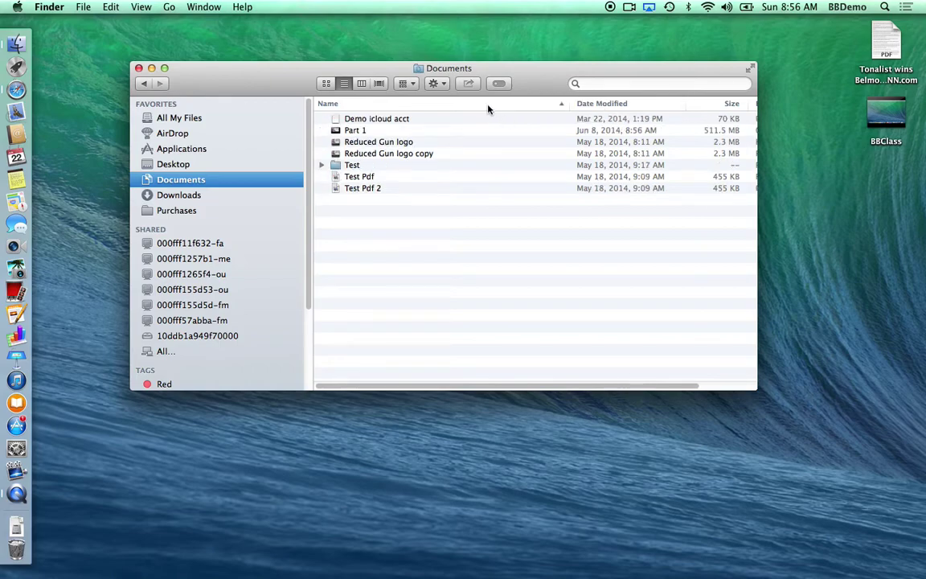
pyautogui.click(620, 101)
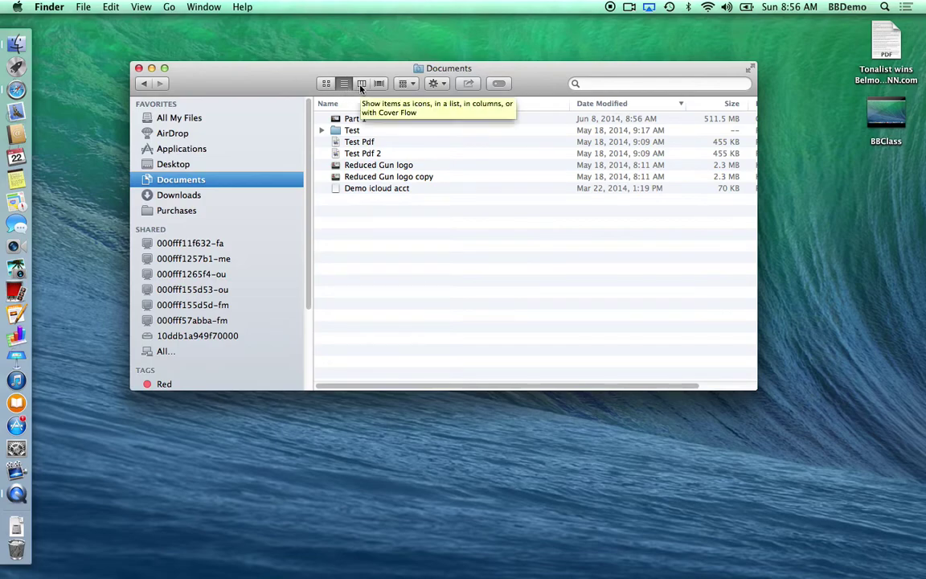
# Open Test > Purchases in column view and show it in Cover Flow
pyautogui.click(360, 86)
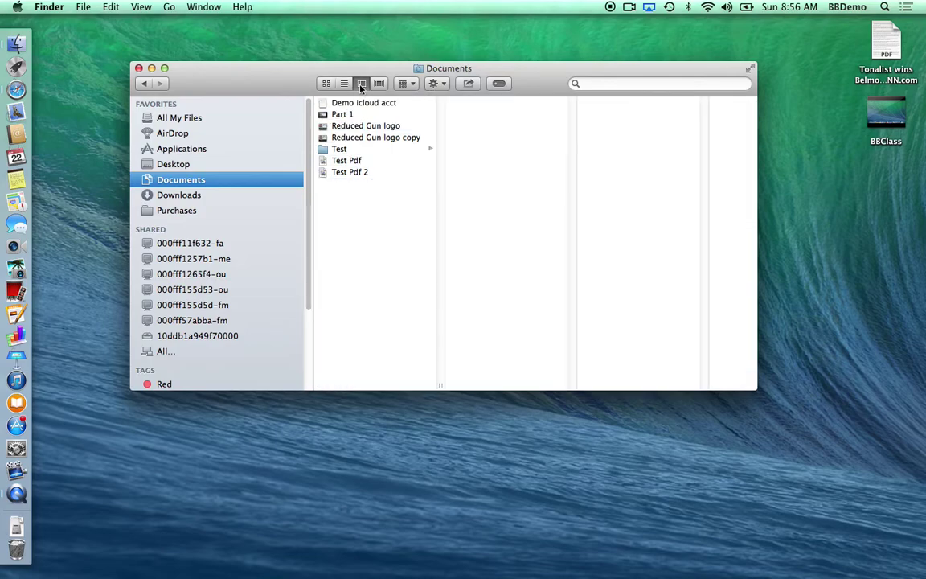
pyautogui.click(340, 150)
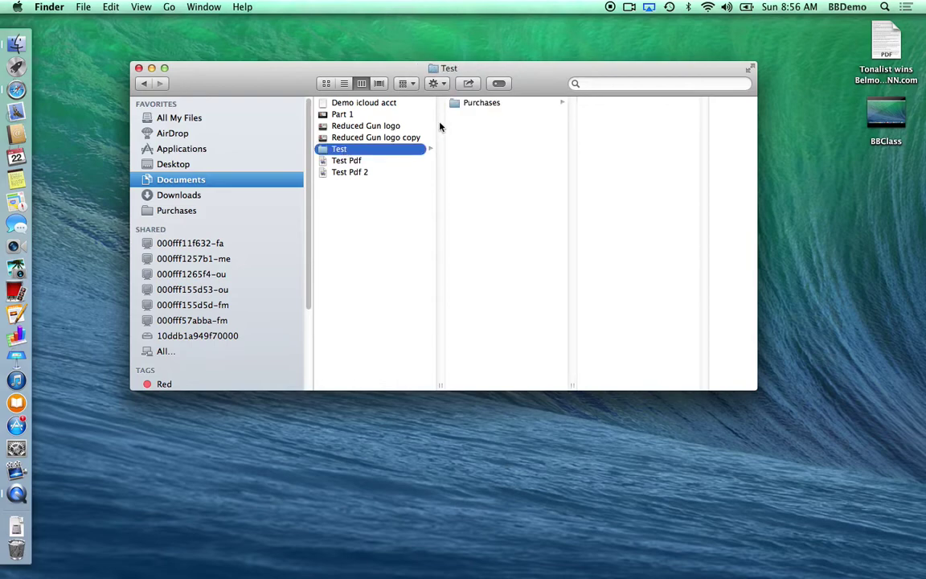
pyautogui.click(457, 106)
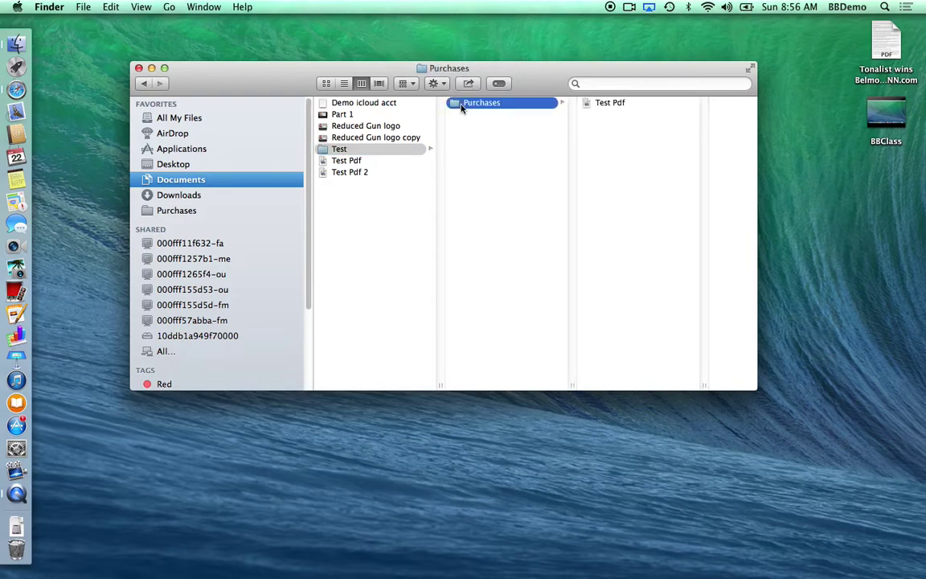
pyautogui.click(379, 84)
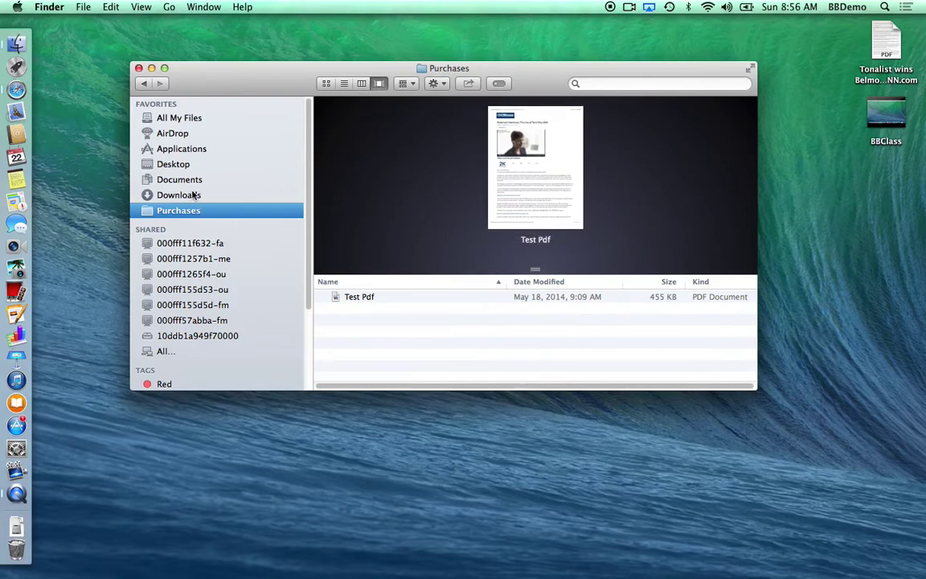
# Browse Documents in Cover Flow from Part 1 to Demo icloud acct, then return to List view
pyautogui.click(184, 180)
pyautogui.click(380, 83)
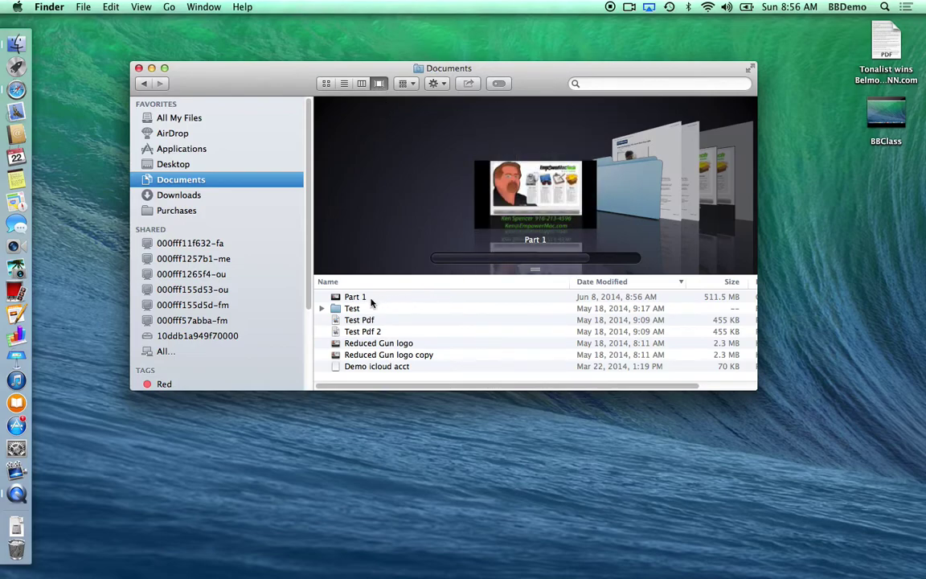
pyautogui.click(370, 299)
pyautogui.press('Down')
pyautogui.press('Down')
pyautogui.press('Down')
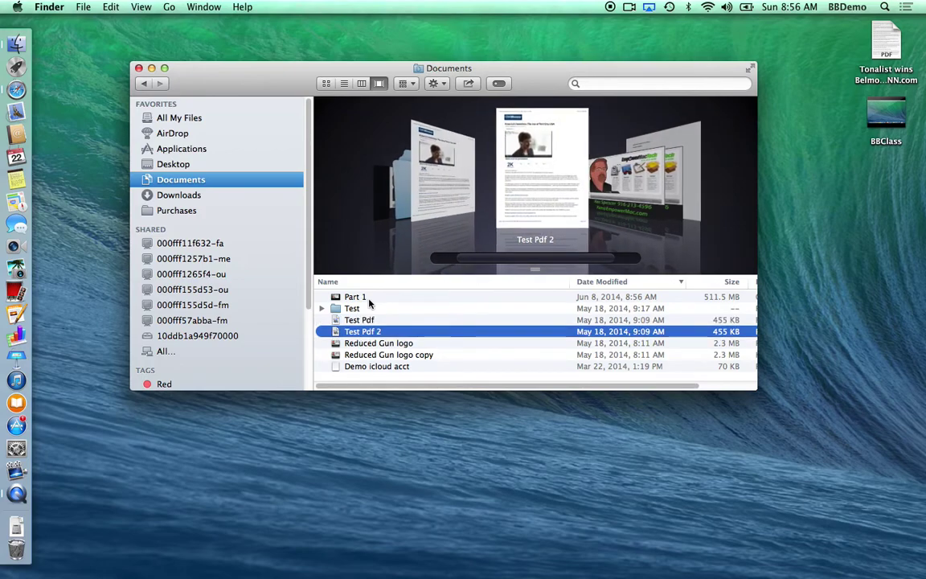
pyautogui.press('Down')
pyautogui.press('Down')
pyautogui.press('Down')
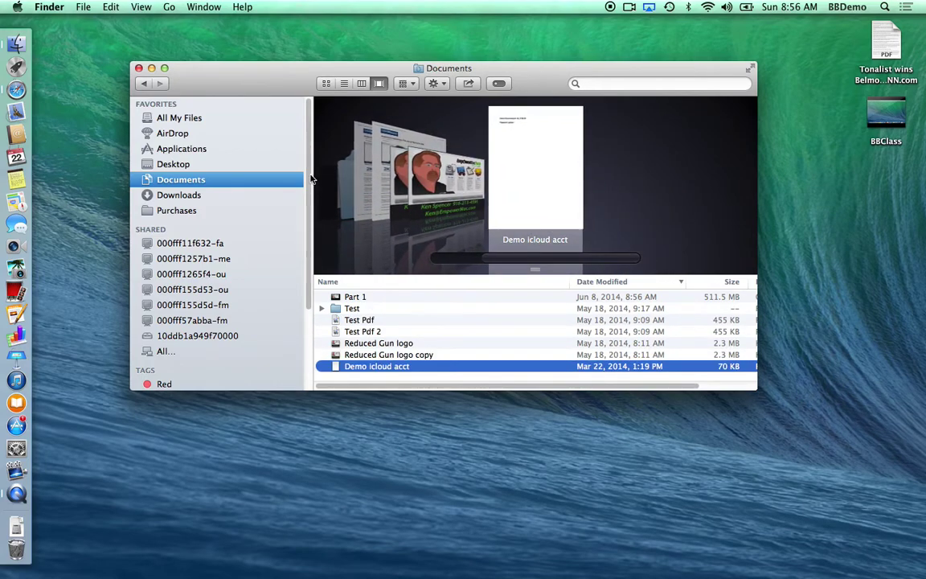
pyautogui.click(347, 89)
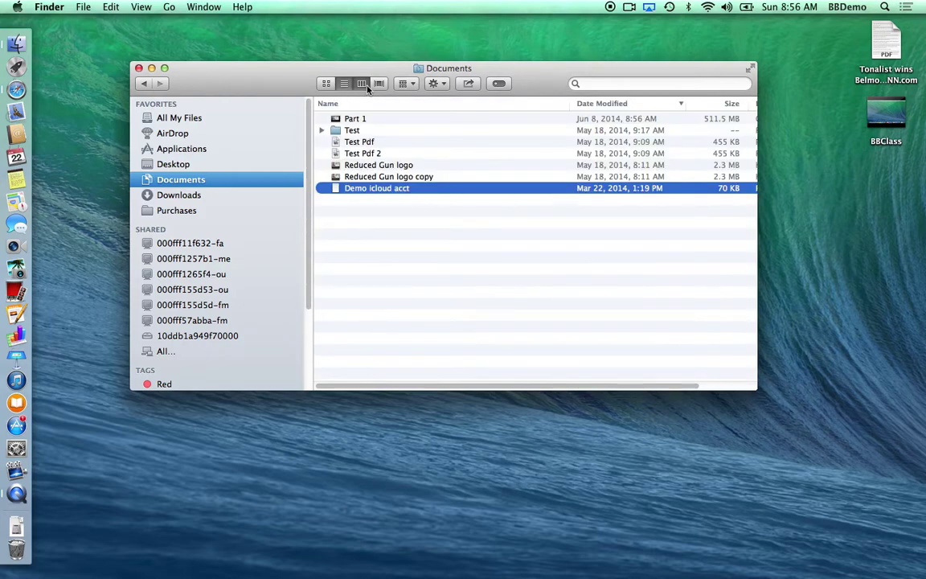
pyautogui.click(364, 85)
pyautogui.click(342, 85)
pyautogui.click(352, 144)
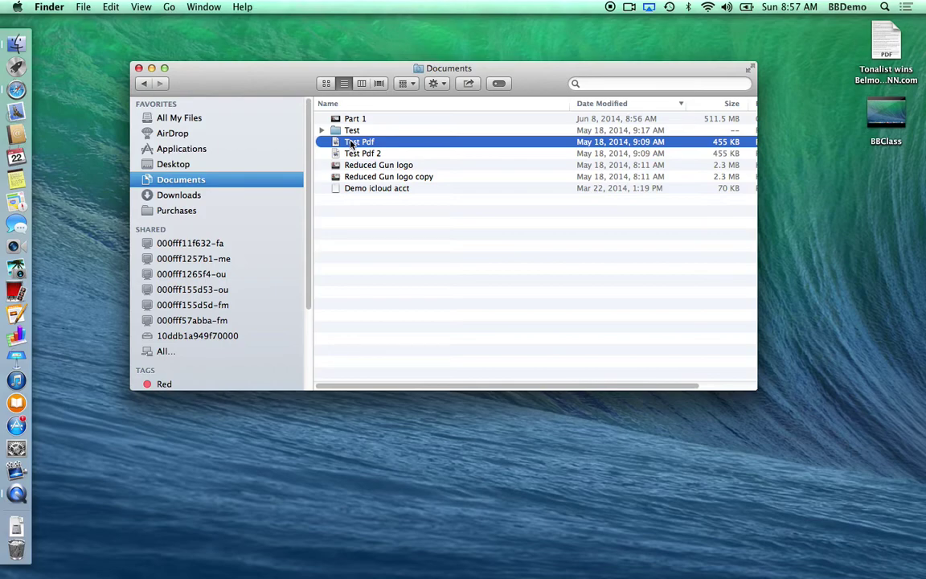
pyautogui.press('space')
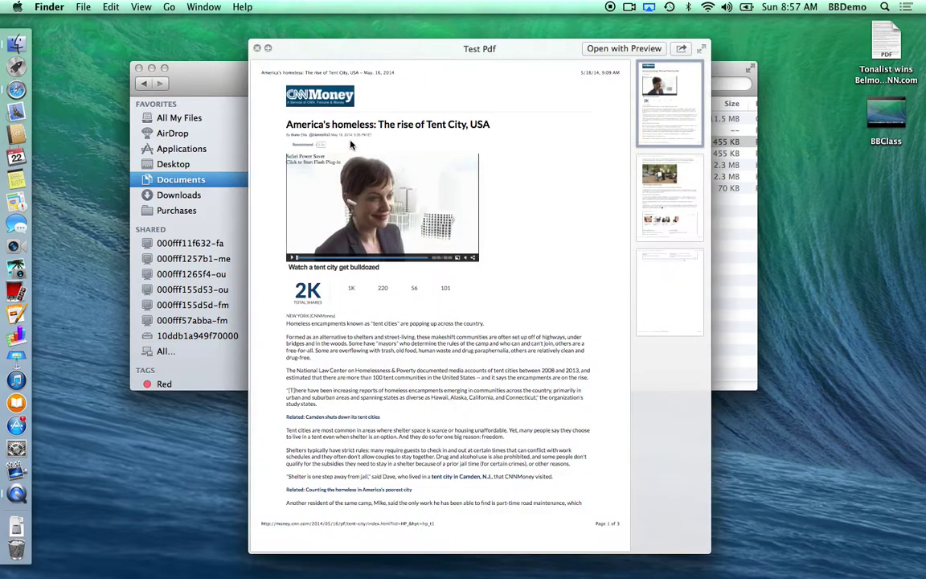
pyautogui.moveTo(371, 45); pyautogui.dragTo(549, 39)
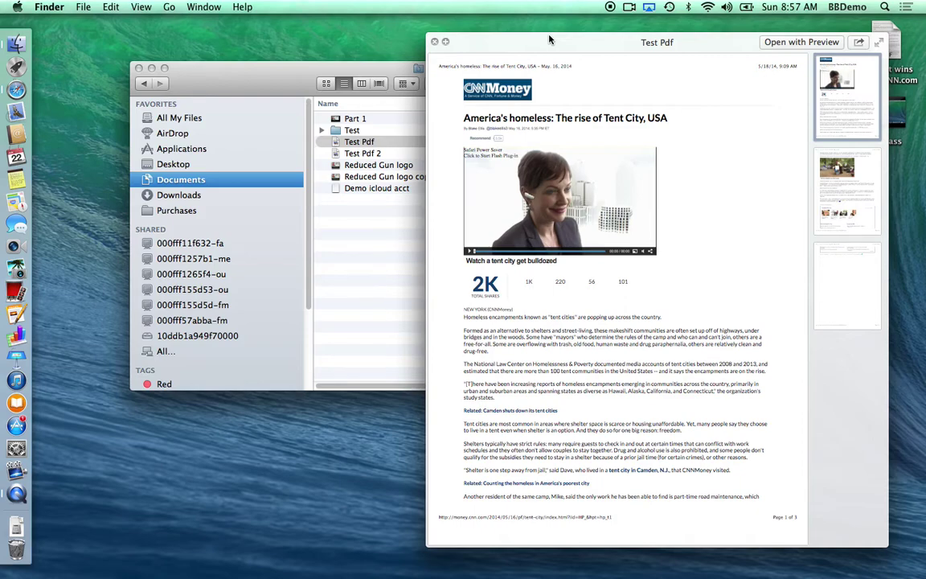
pyautogui.press('Down')
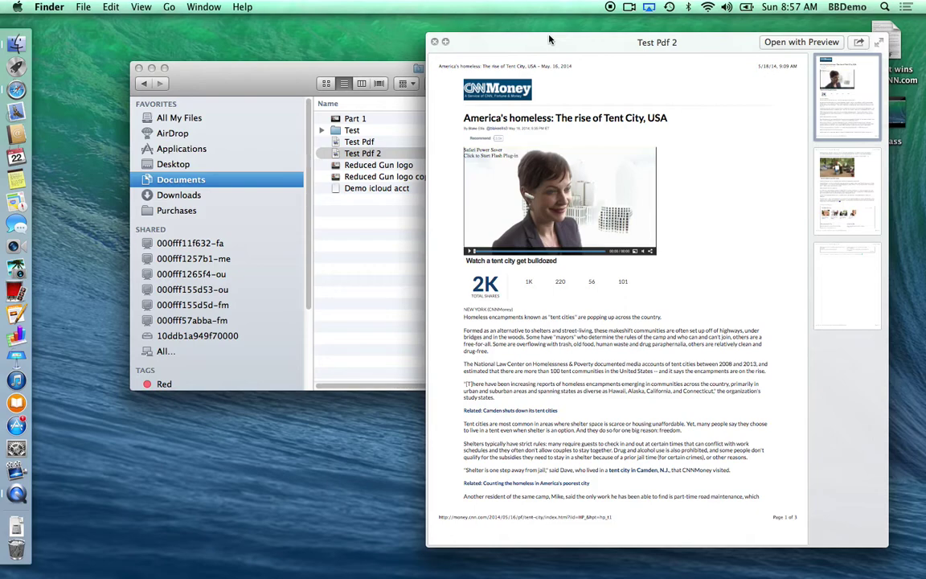
pyautogui.press('Down')
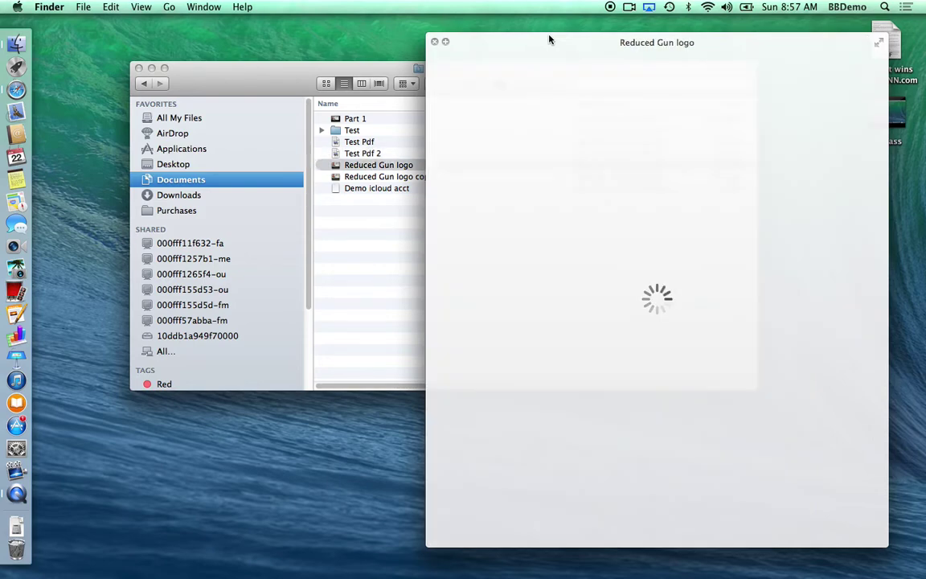
pyautogui.press('Down')
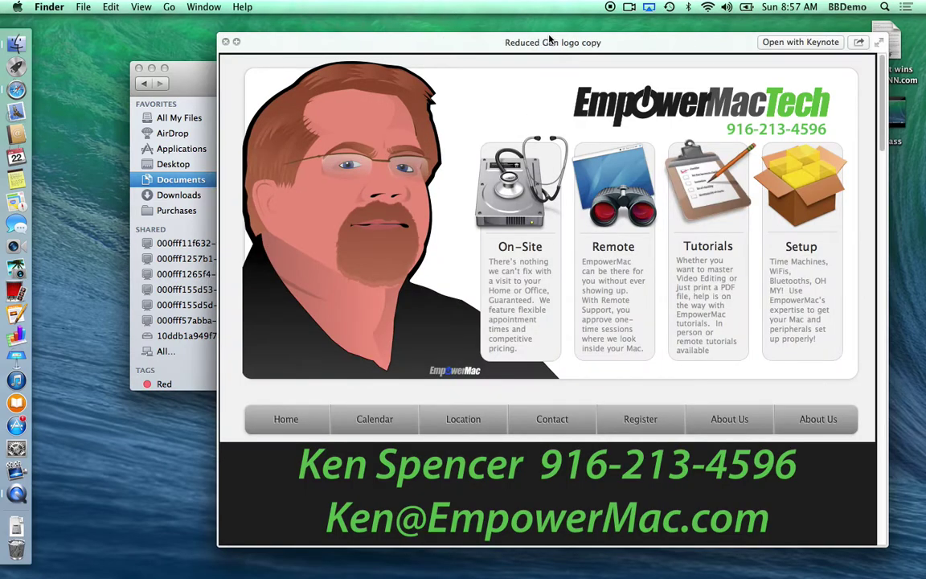
pyautogui.press('Up')
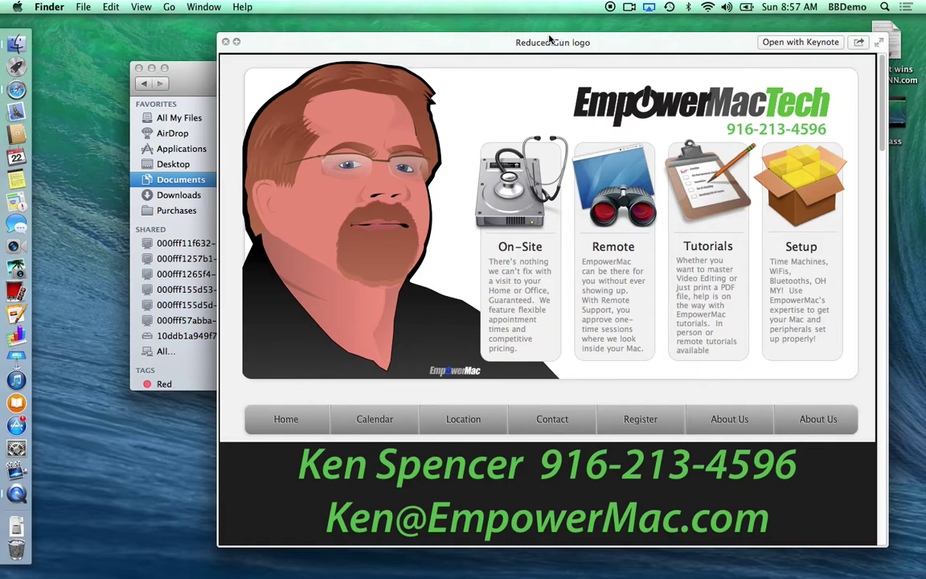
pyautogui.press('Up')
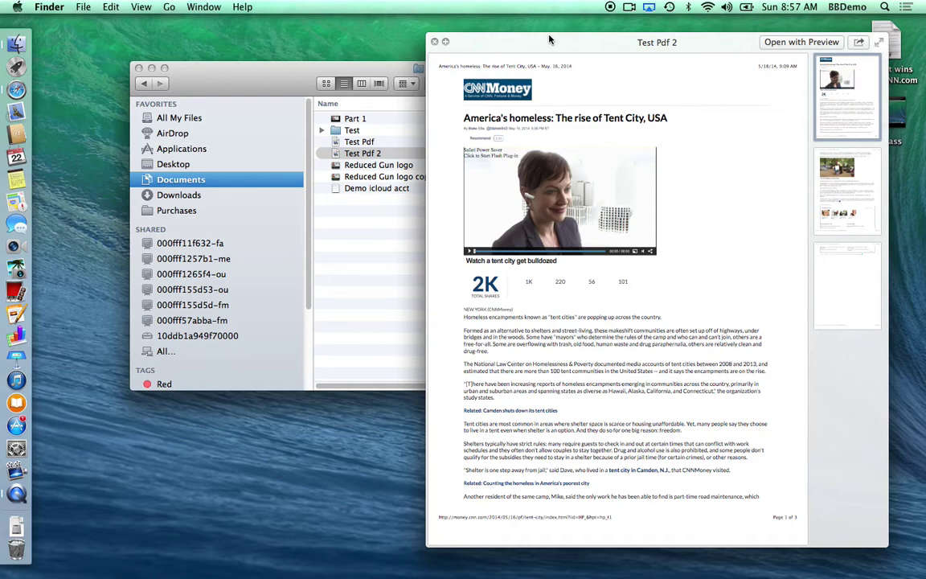
pyautogui.press('Up')
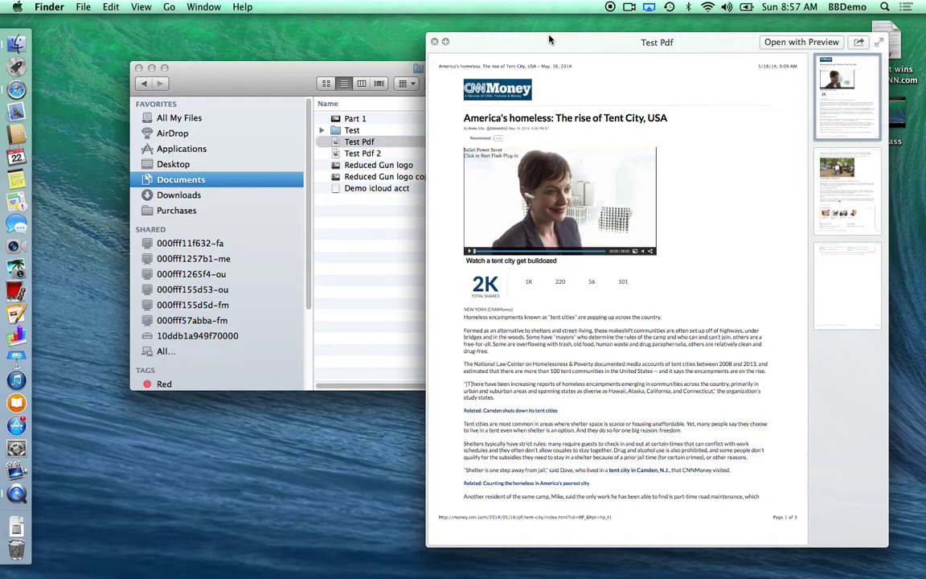
pyautogui.press('space')
pyautogui.press('space')
pyautogui.press('space')
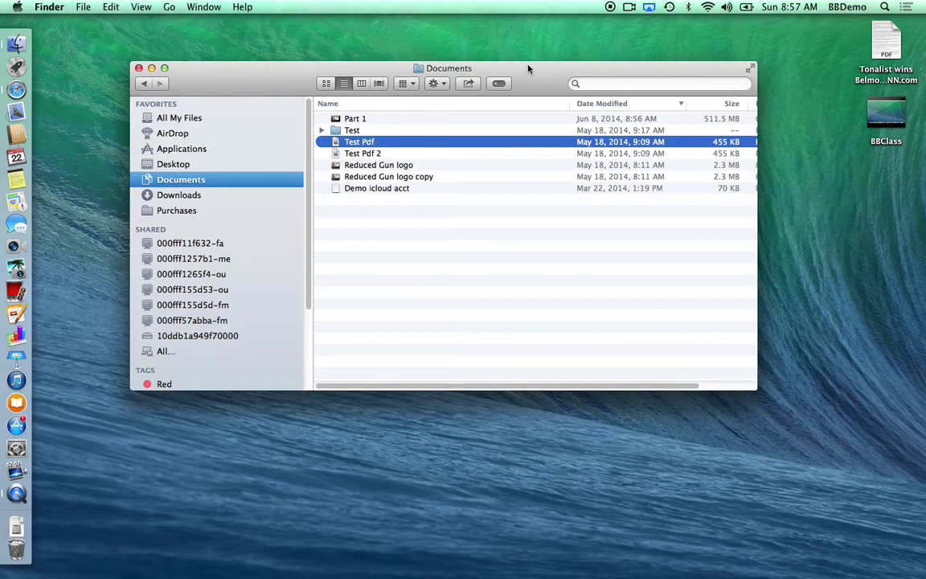
# Close the Documents window, open Launchpad, and page through the app screens back to page one
pyautogui.click(139, 68)
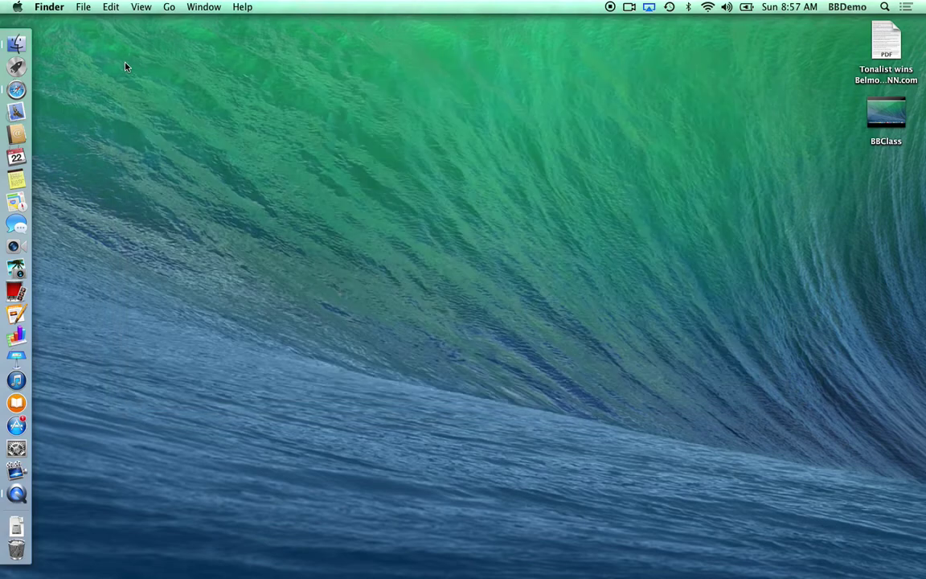
pyautogui.click(17, 67)
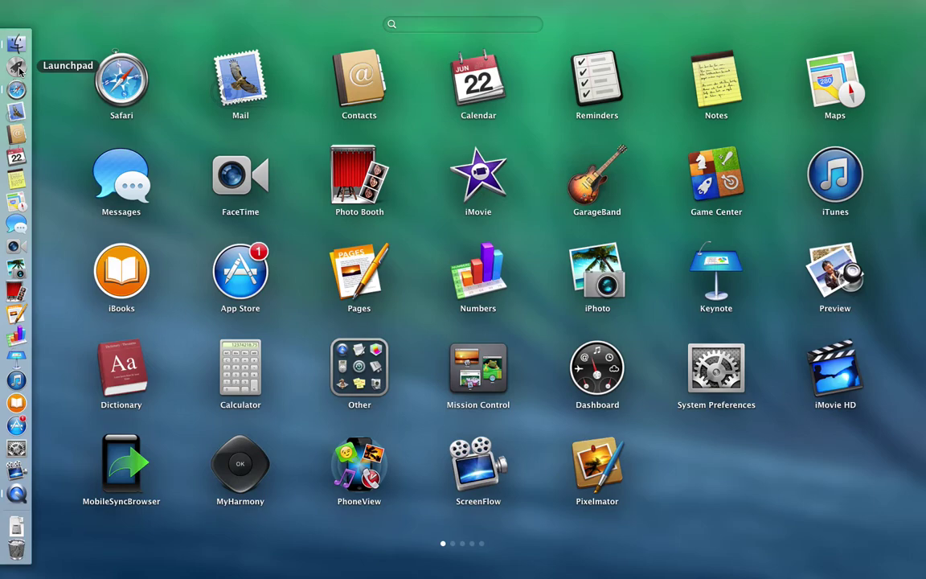
pyautogui.hscroll(3, 1, 24)
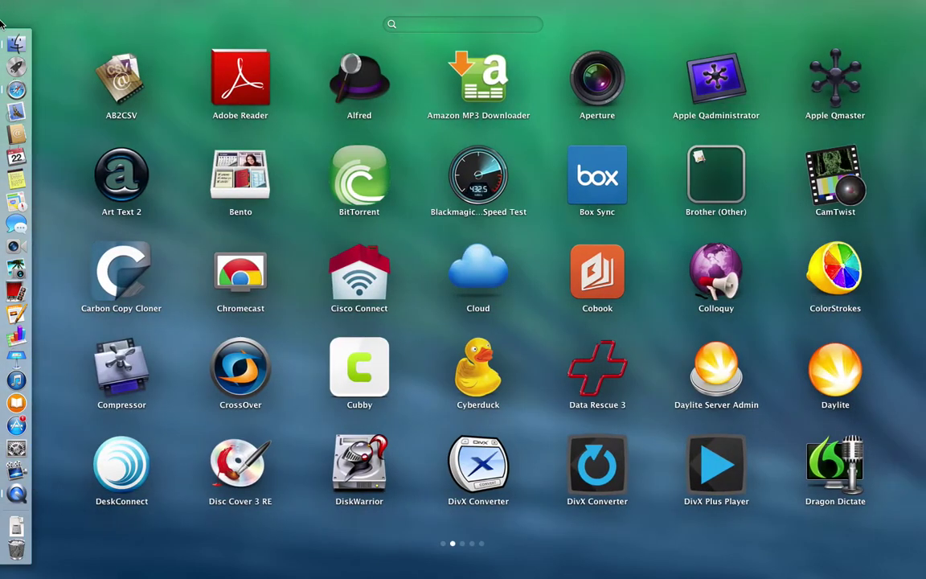
pyautogui.hscroll(3, 2, 24)
pyautogui.hscroll(3, 2, 24)
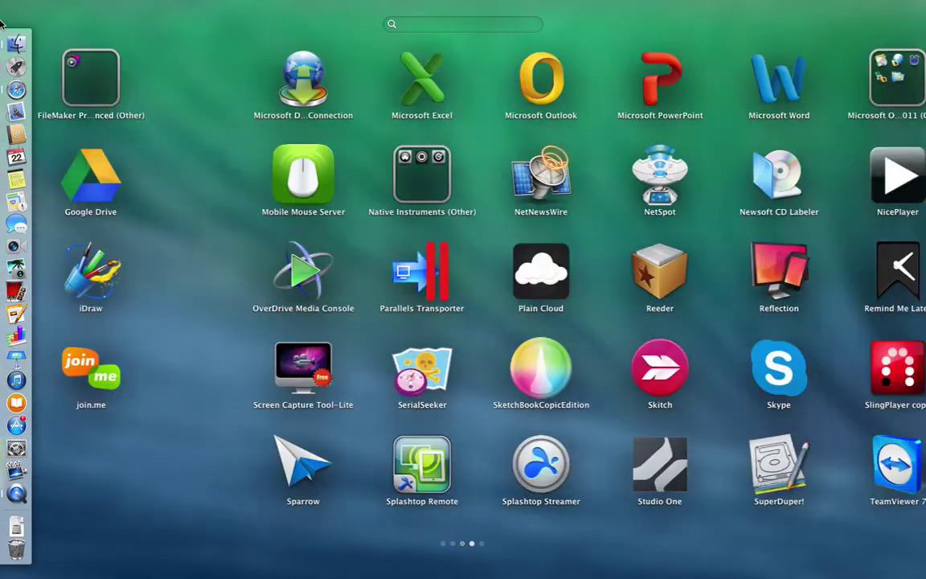
pyautogui.hscroll(-3, 2, 24)
pyautogui.hscroll(-3, 8, 25)
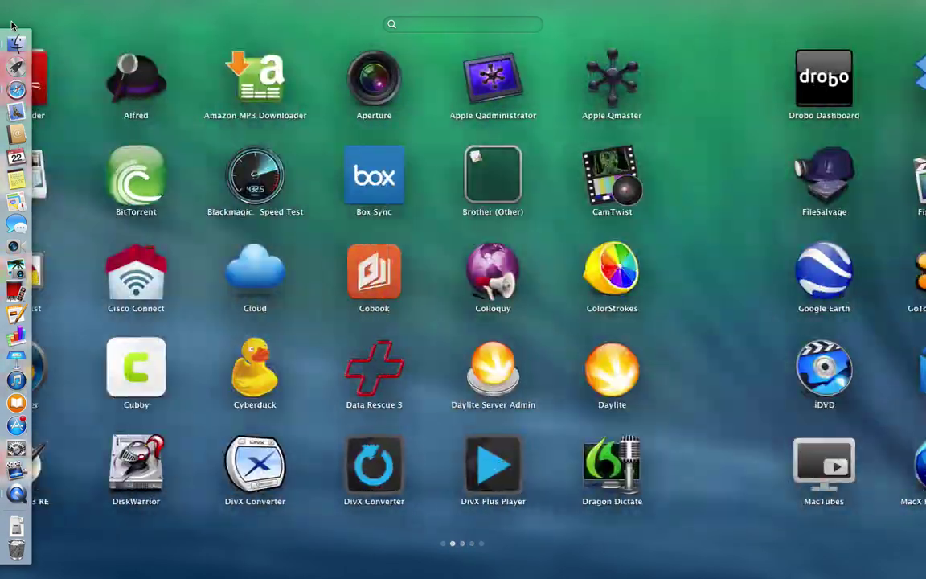
pyautogui.hscroll(-3, 12, 25)
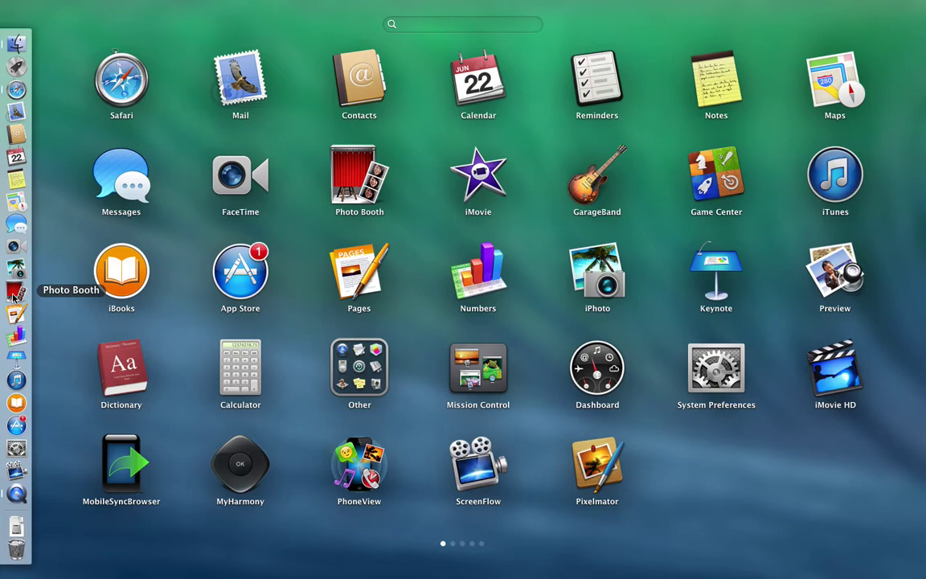
# Launch Photo Booth and apply the Fish backdrop from the fourth page of effects
pyautogui.click(14, 294)
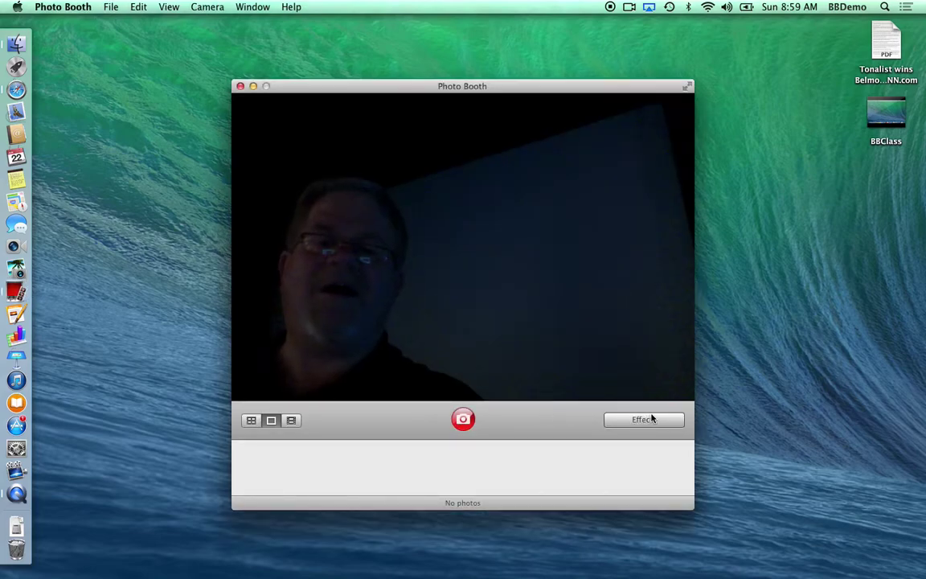
pyautogui.click(649, 421)
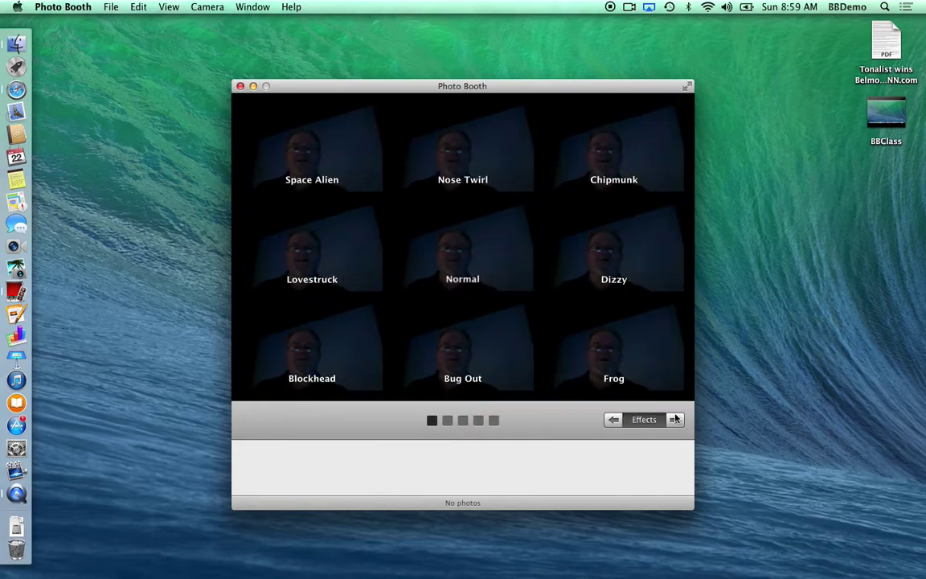
pyautogui.click(675, 419)
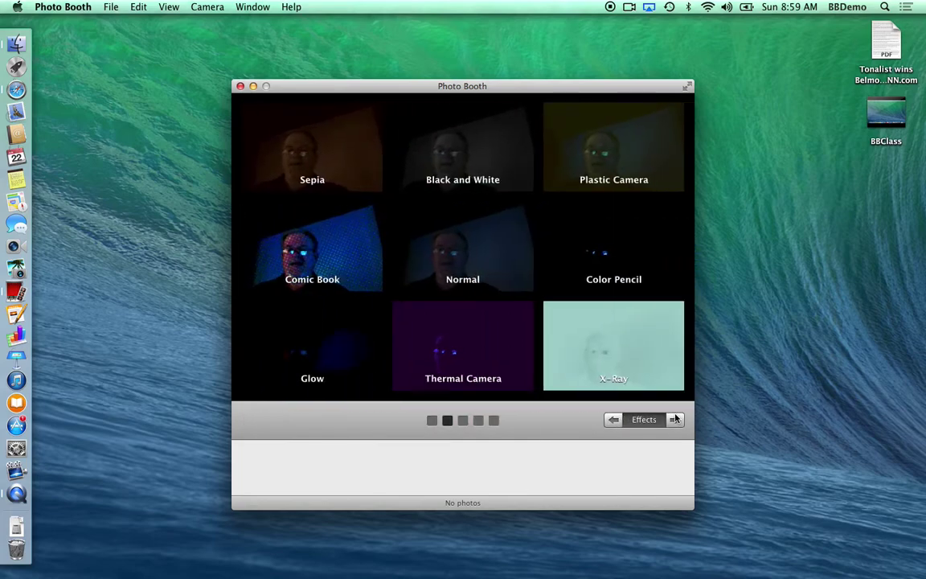
pyautogui.press('F2')
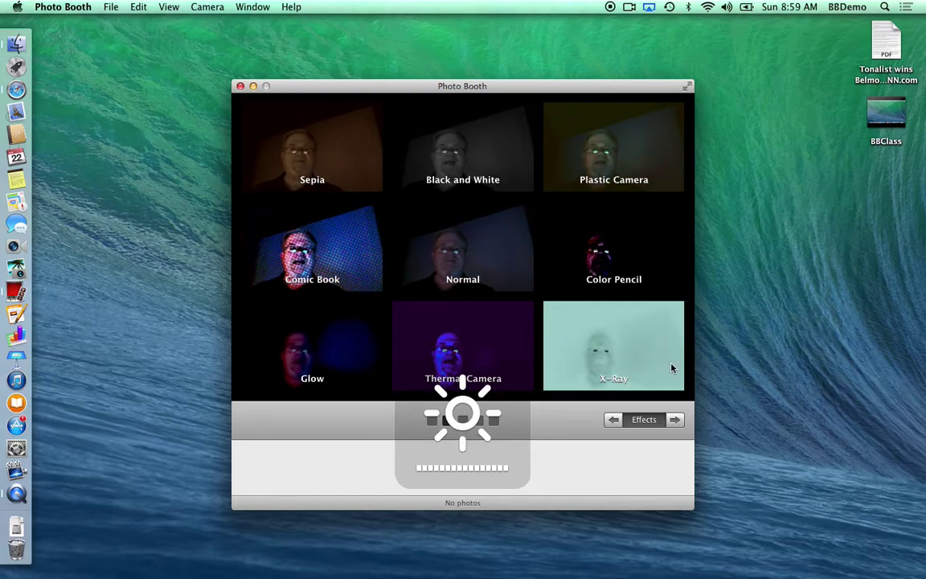
pyautogui.click(675, 420)
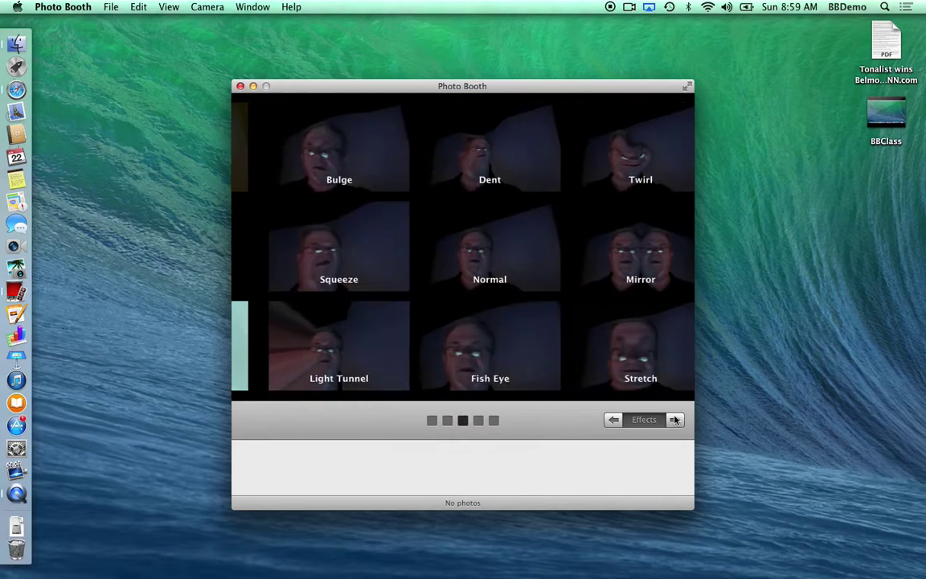
pyautogui.click(675, 420)
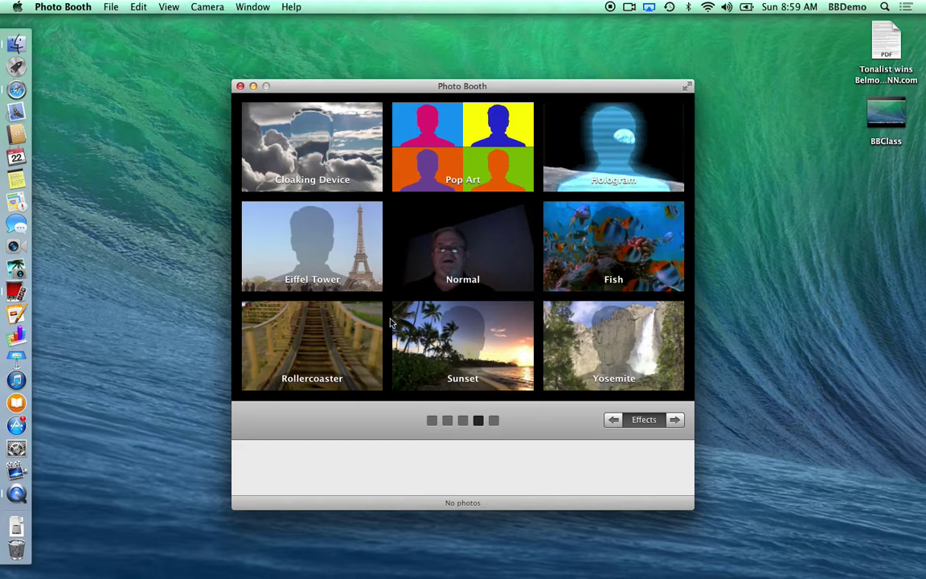
pyautogui.click(611, 242)
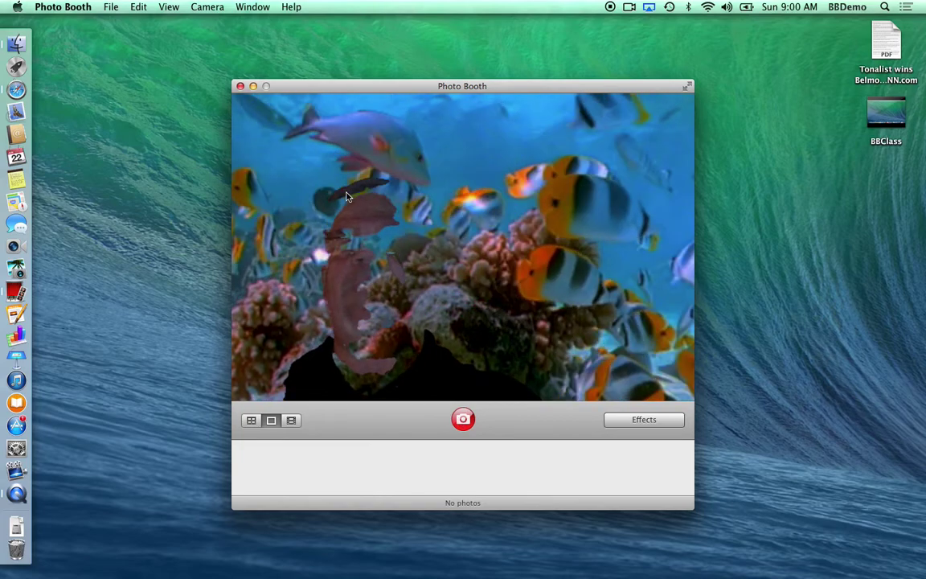
# Close Photo Booth and launch System Preferences from the Dock
pyautogui.click(240, 86)
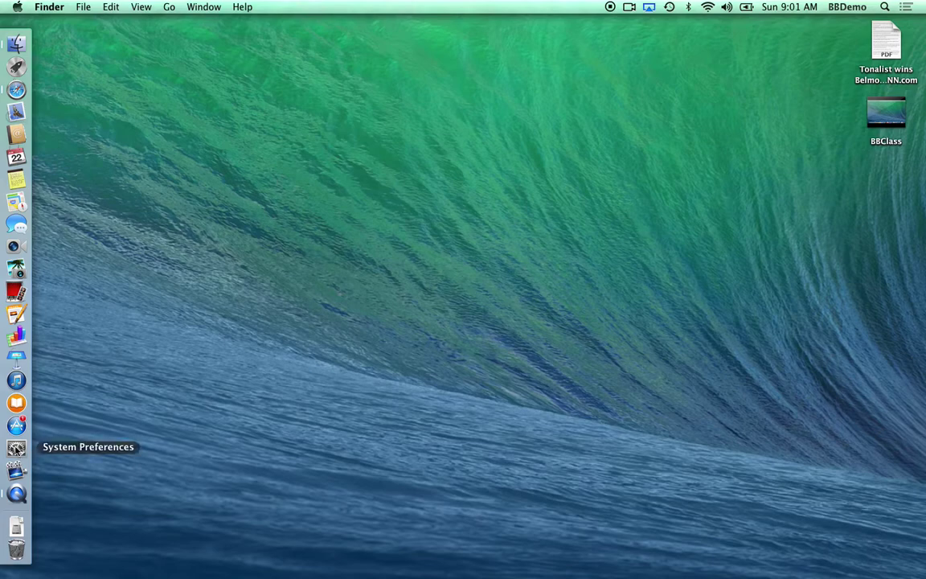
pyautogui.click(16, 448)
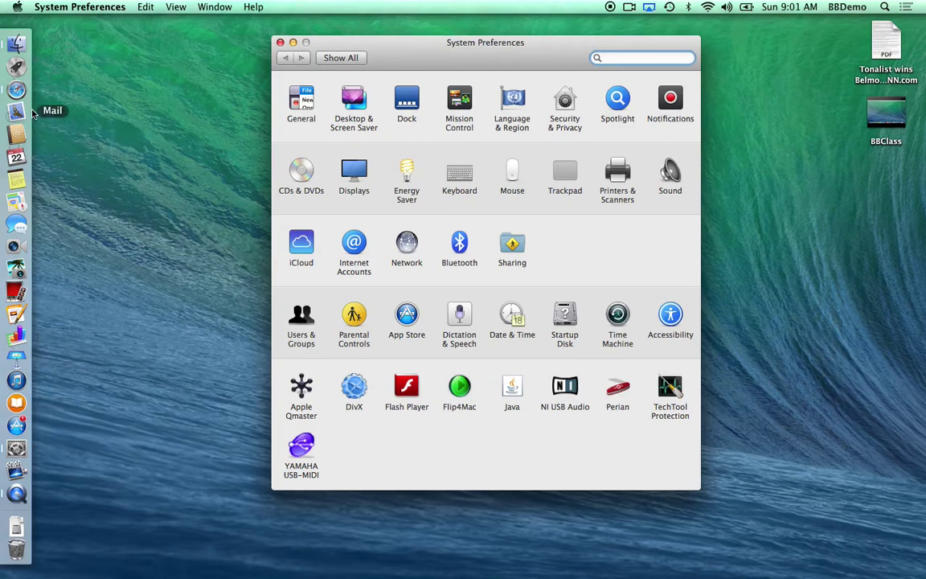
# Open MacNexus Classes in Safari and set General scroll bars to 'Automatically based on mouse or trackpad'
pyautogui.click(17, 90)
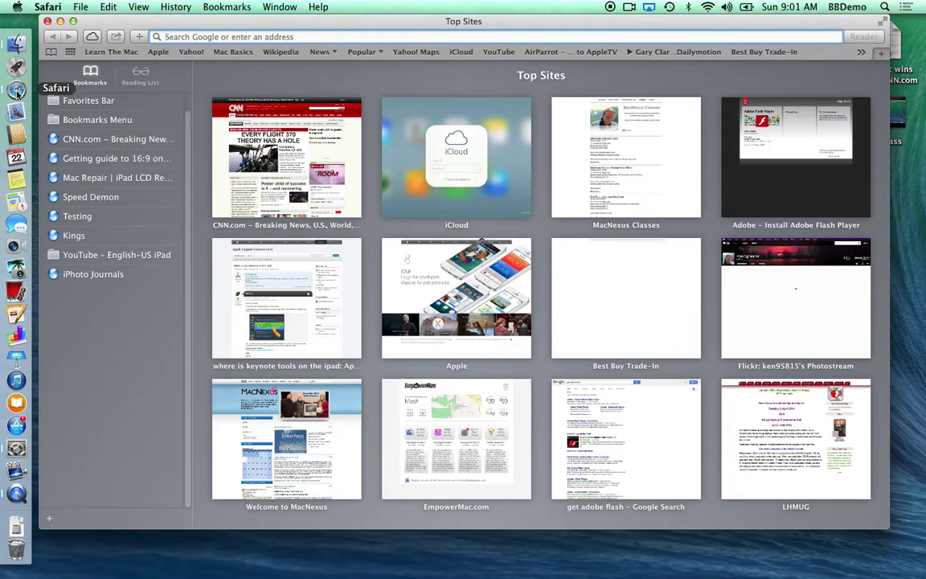
pyautogui.click(592, 193)
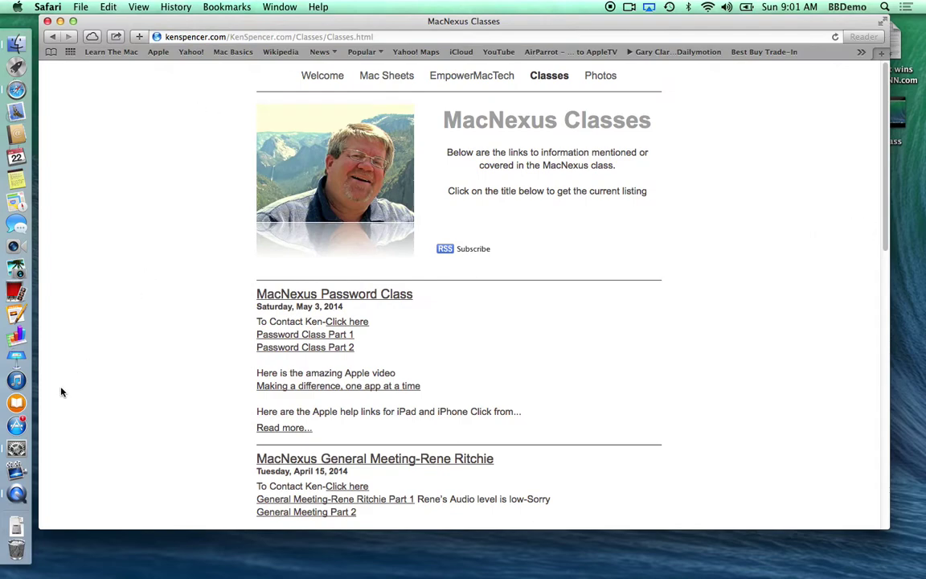
pyautogui.click(16, 447)
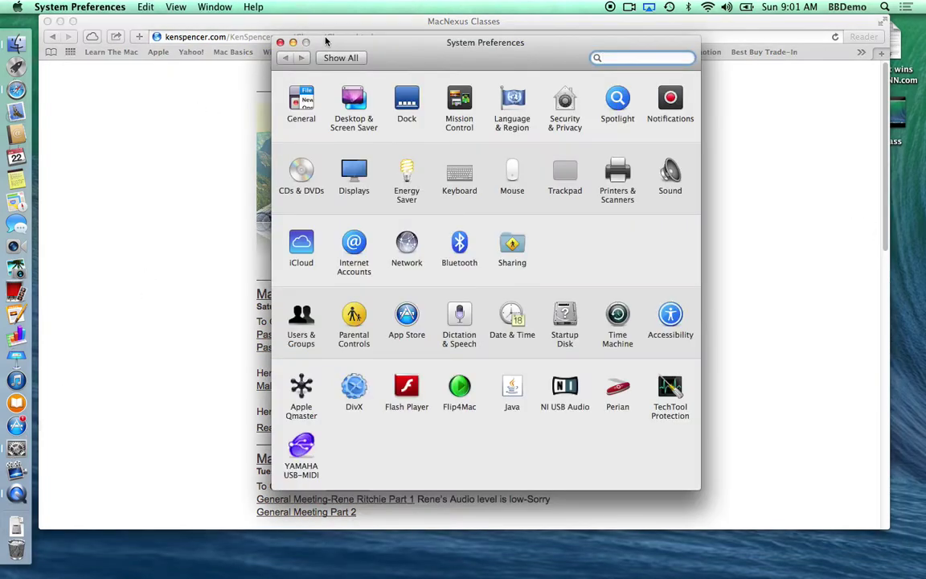
pyautogui.click(301, 106)
pyautogui.click(435, 166)
# Quit System Preferences and scroll the MacNexus Classes page to check the scroll bars
pyautogui.press('super+q')
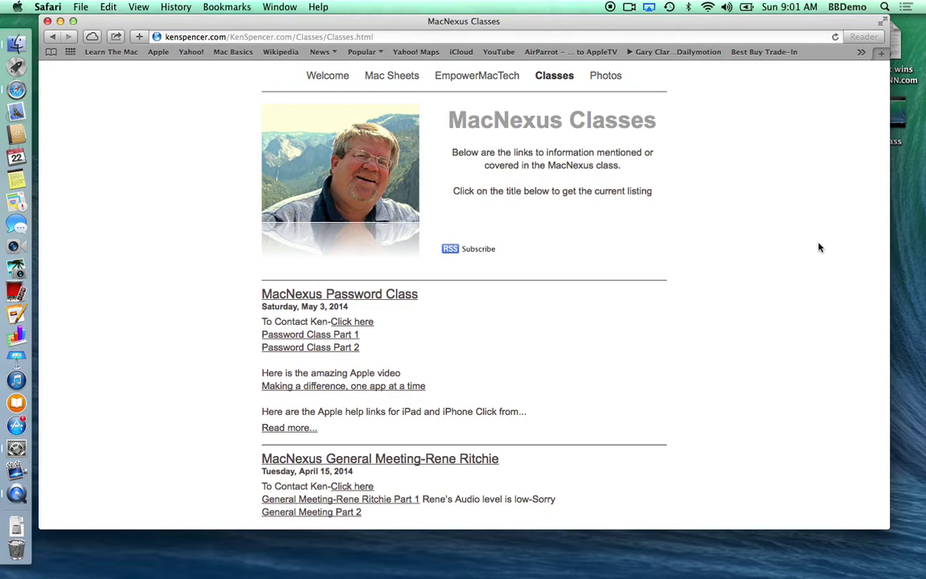
pyautogui.scroll(-5, 820, 248)
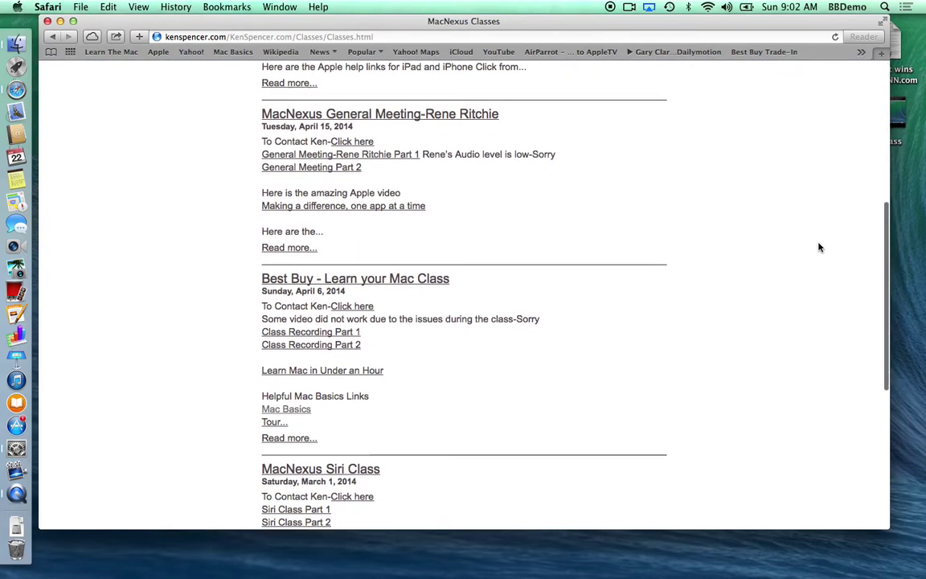
pyautogui.scroll(8, 820, 248)
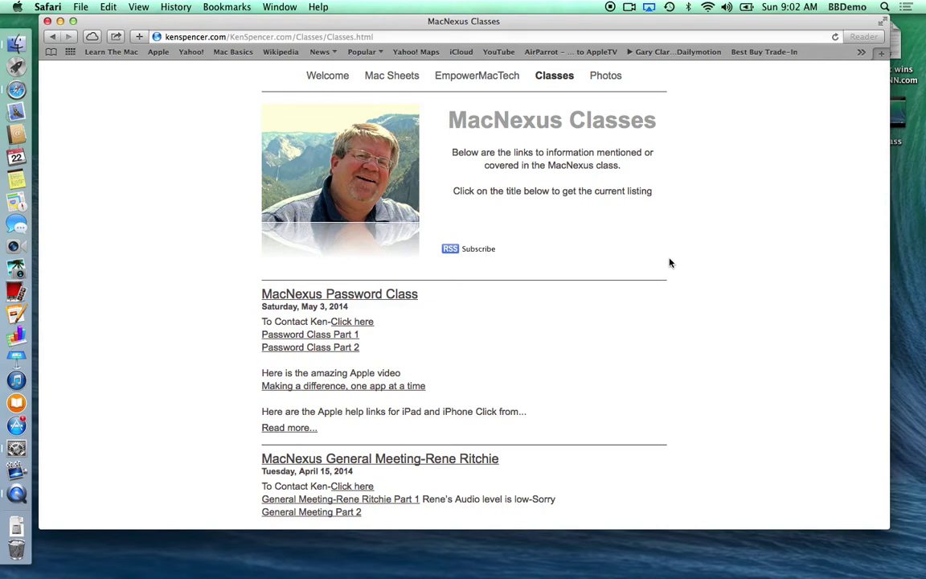
pyautogui.scroll(-2, 746, 231)
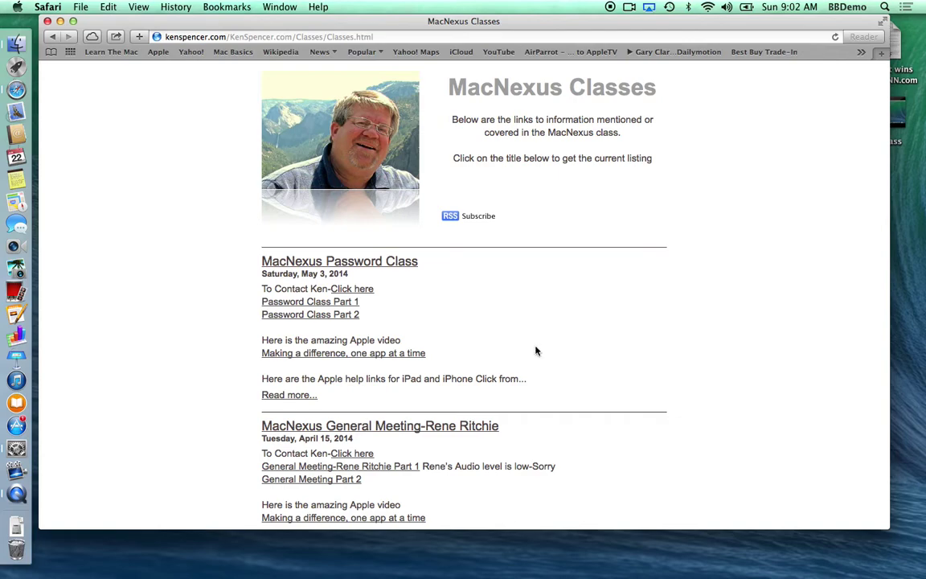
# Set Show scroll bars to Always in General preferences, then return to the MacNexus Classes page in Safari
pyautogui.click(17, 450)
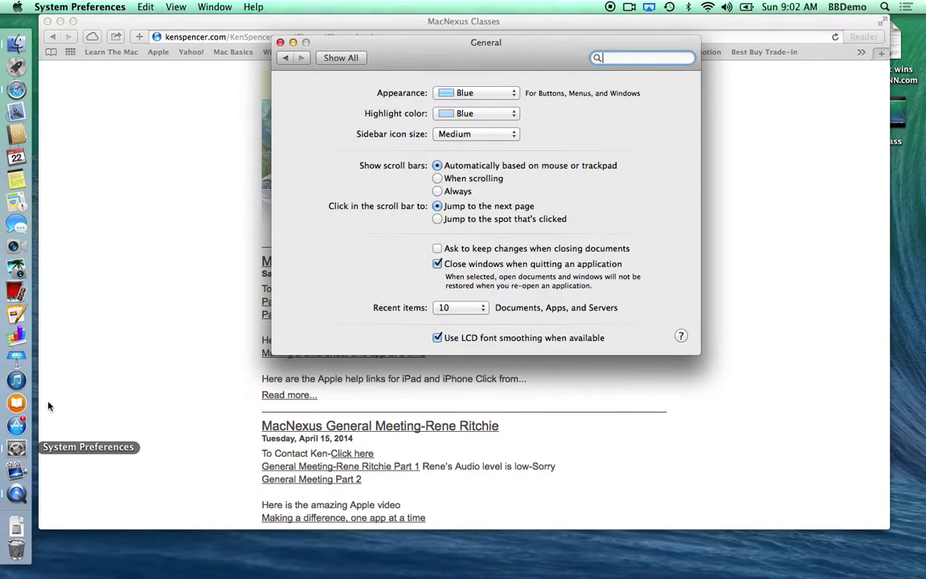
pyautogui.click(331, 56)
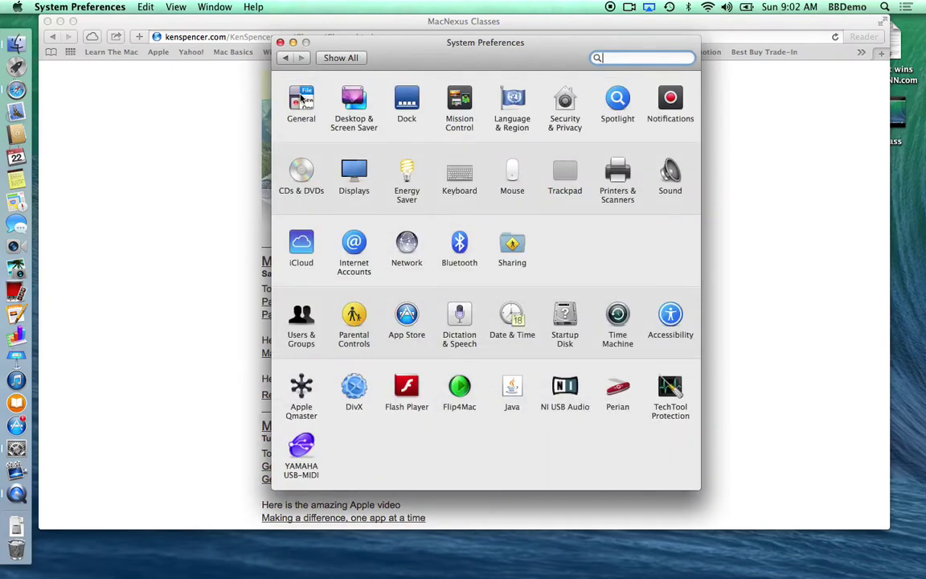
pyautogui.click(301, 98)
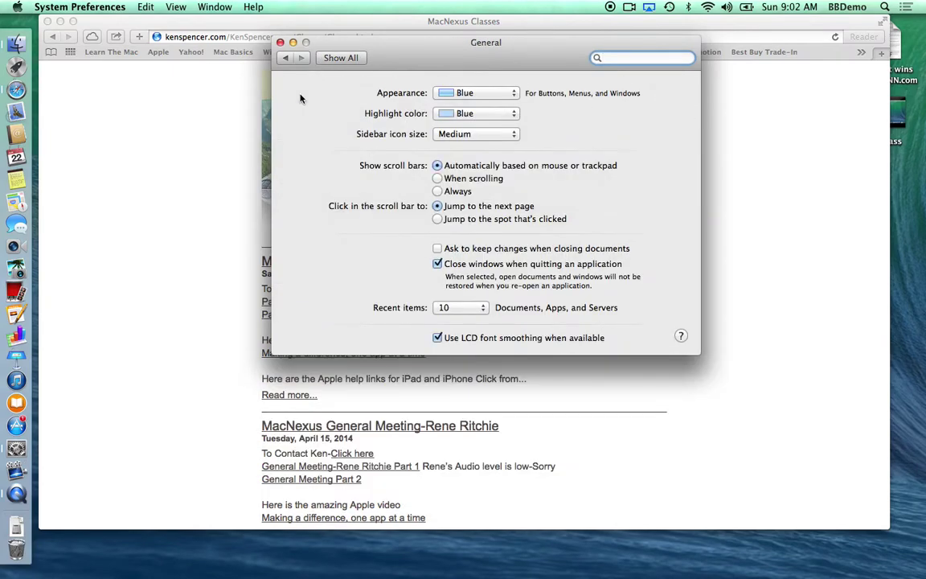
pyautogui.click(439, 191)
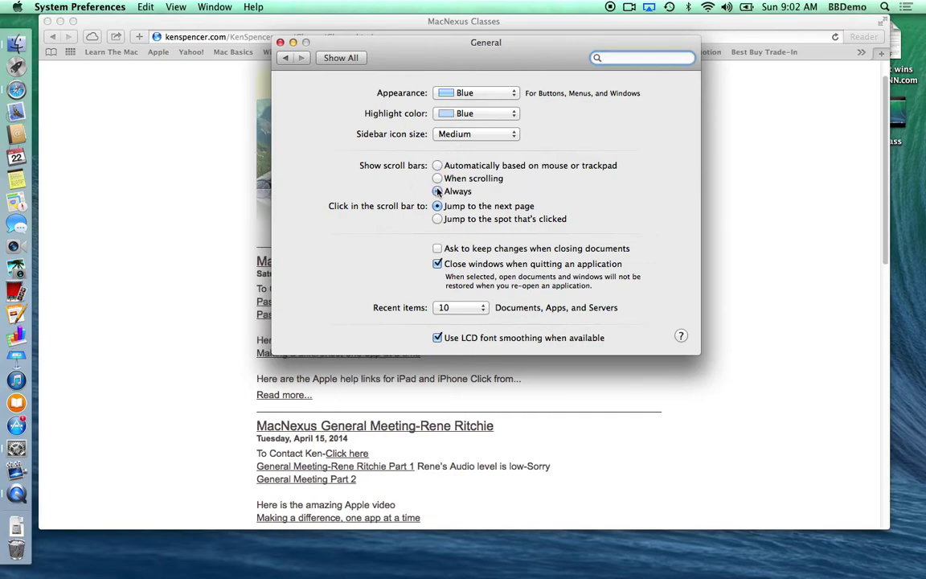
pyautogui.click(232, 81)
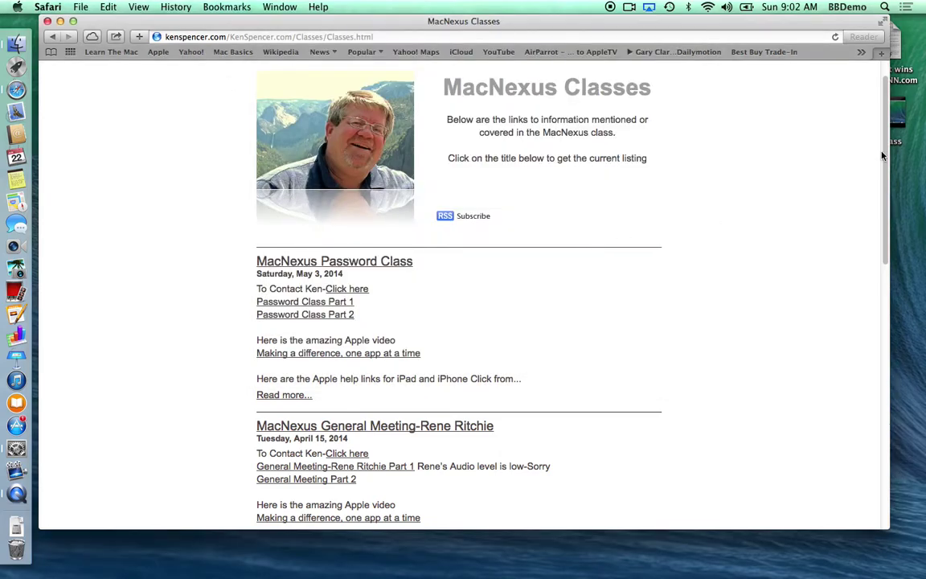
# Open a new Safari window showing apple.com from Top Sites
pyautogui.moveTo(882, 155); pyautogui.dragTo(845, 157)
pyautogui.scroll(-2, 784, 177)
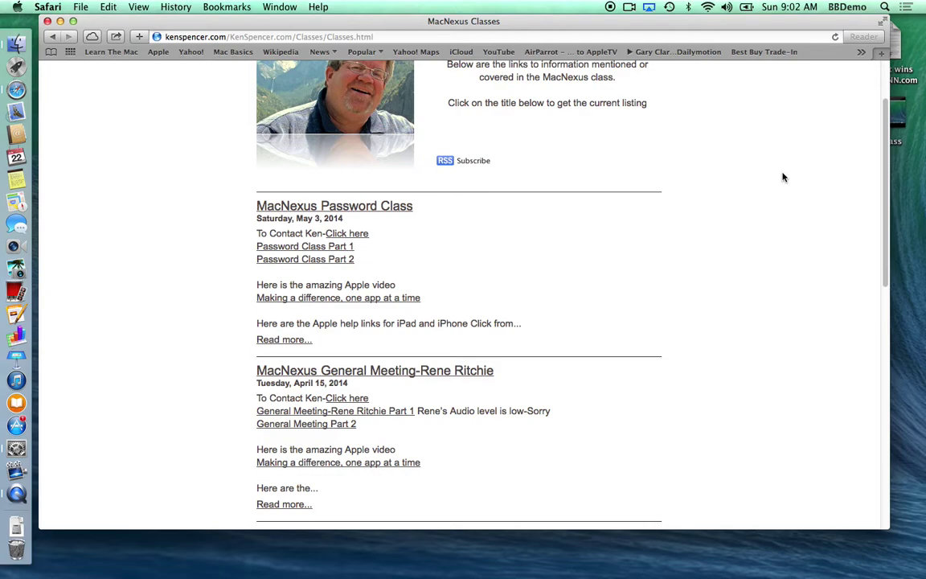
pyautogui.scroll(-5, 784, 177)
pyautogui.scroll(7, 784, 177)
pyautogui.scroll(-3, 783, 176)
pyautogui.scroll(-5, 784, 176)
pyautogui.scroll(7, 784, 177)
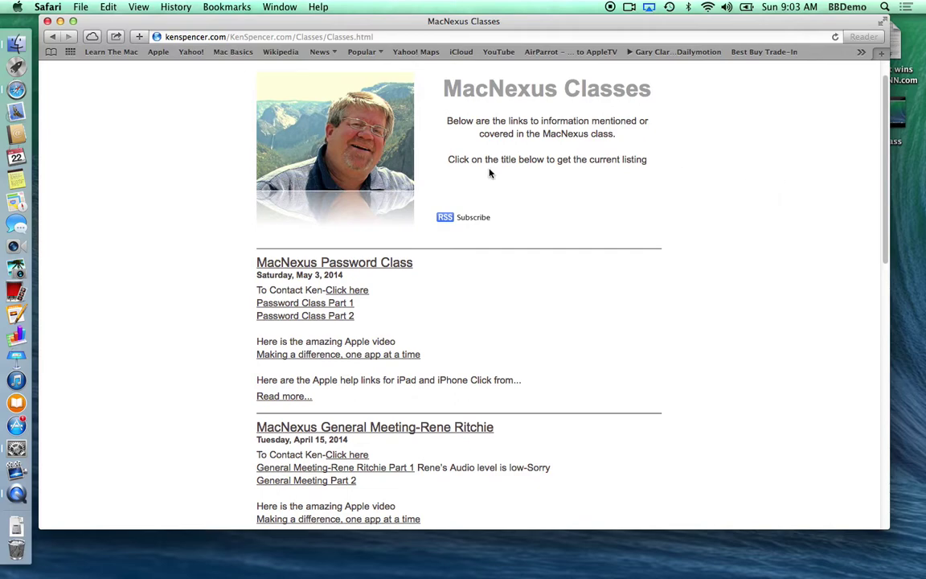
pyautogui.press('super+n')
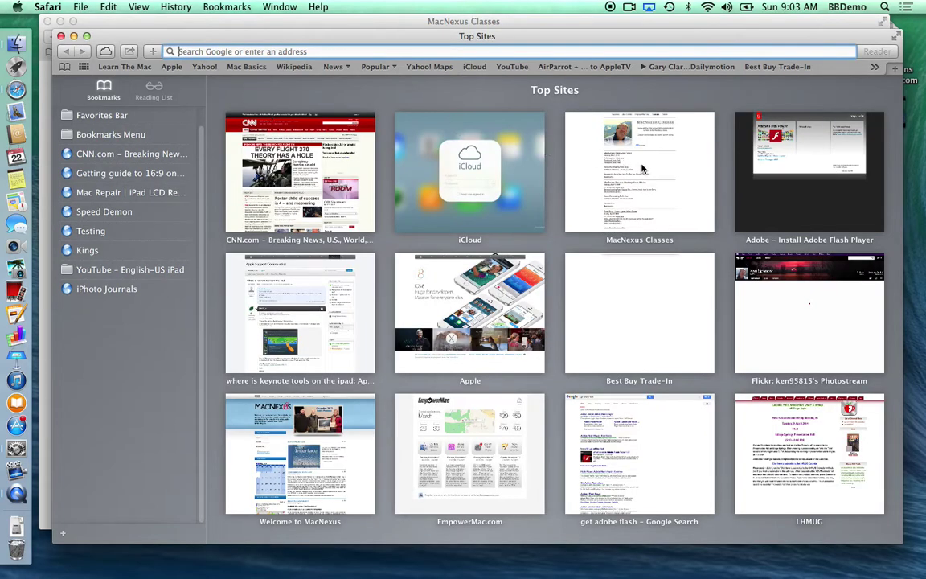
pyautogui.click(451, 299)
# Move the Apple window right so it sits beside the MacNexus Classes window
pyautogui.moveTo(351, 36); pyautogui.dragTo(440, 10)
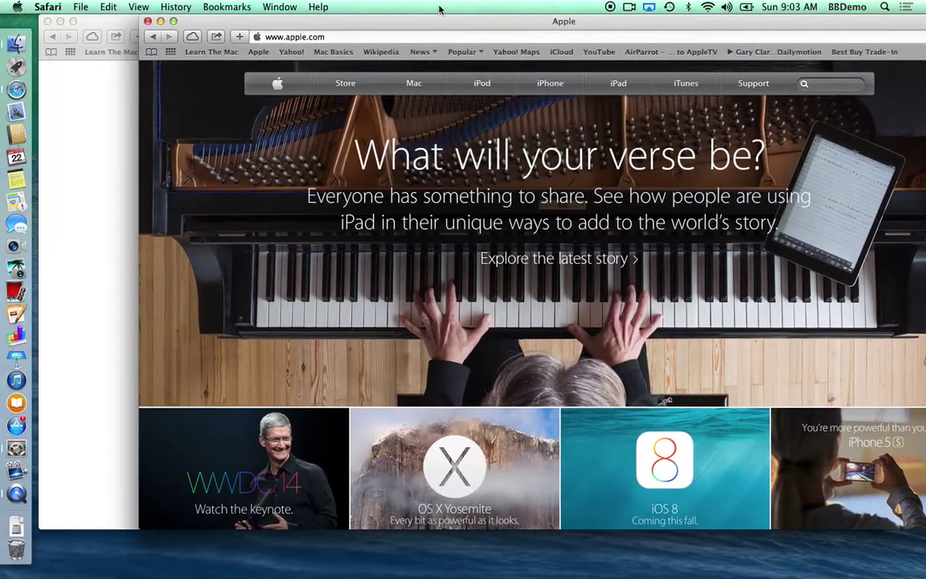
pyautogui.click(92, 173)
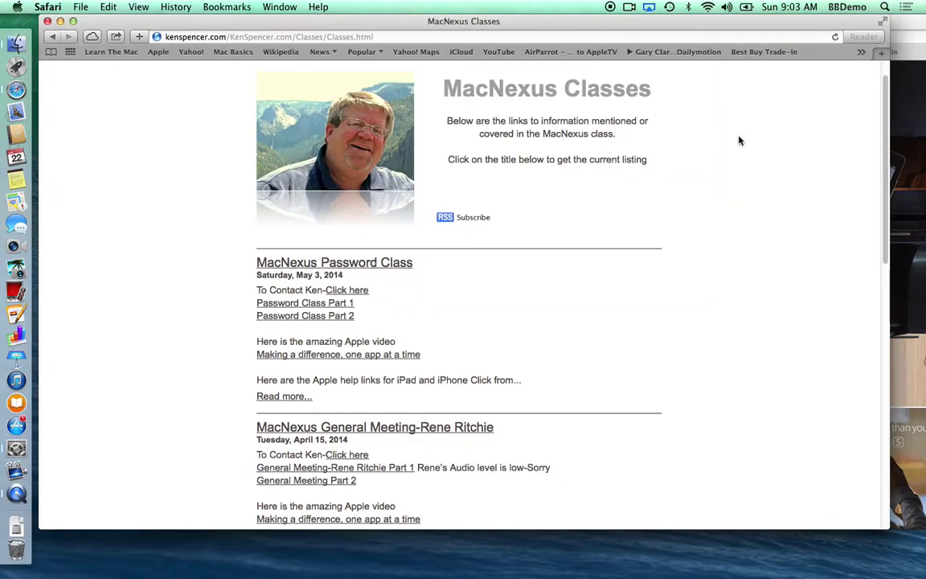
pyautogui.click(907, 160)
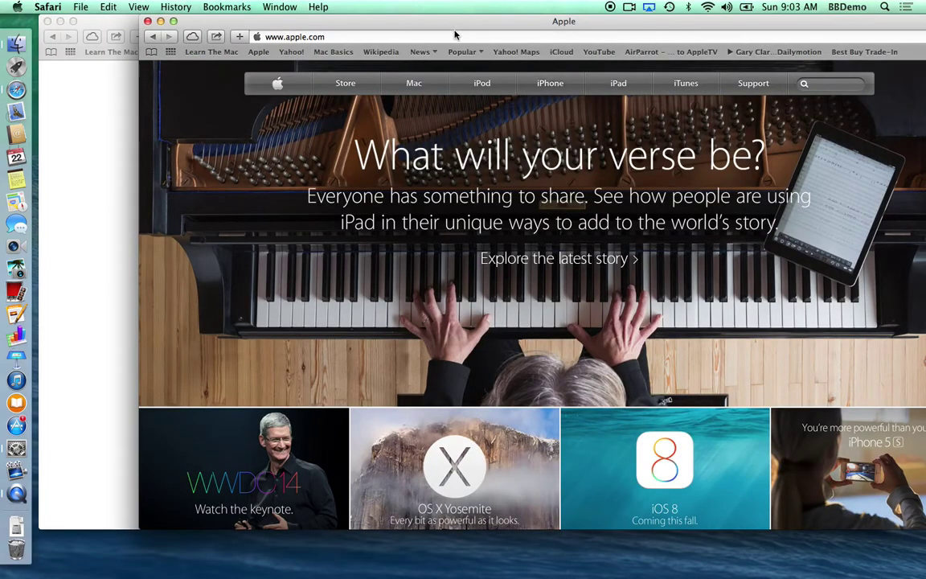
pyautogui.moveTo(445, 25); pyautogui.dragTo(730, 12)
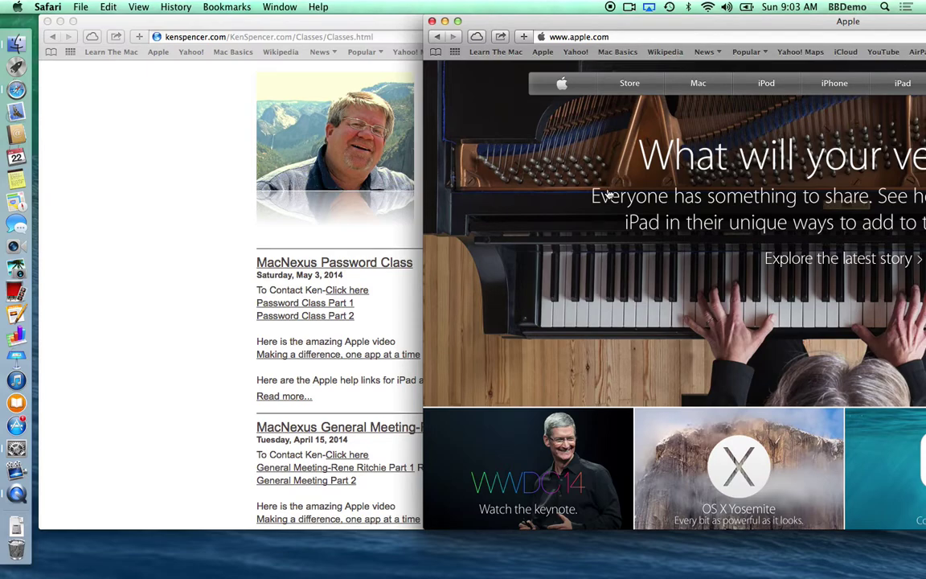
pyautogui.scroll(1, 609, 194)
pyautogui.scroll(-3, 608, 193)
pyautogui.scroll(3, 609, 194)
pyautogui.scroll(-1, 609, 194)
pyautogui.scroll(-3, 608, 193)
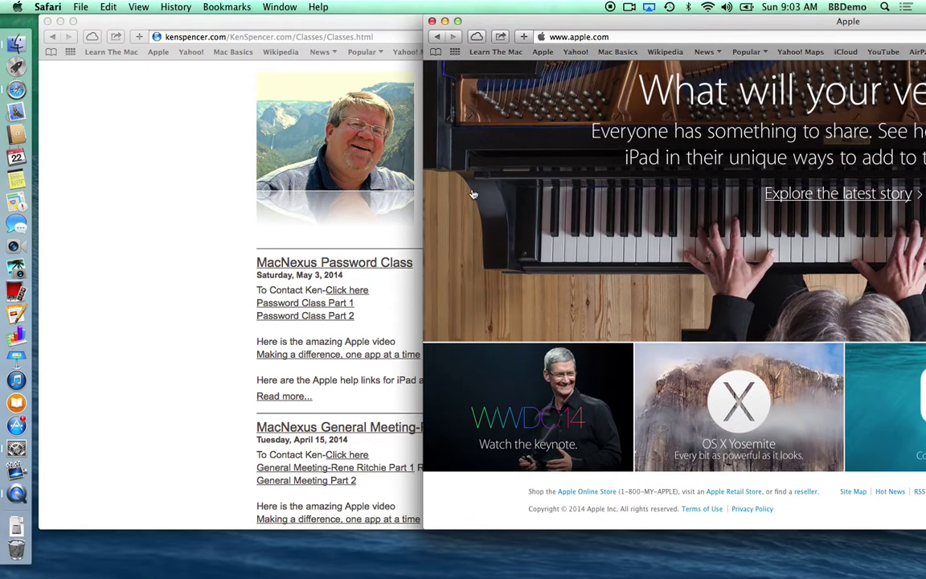
pyautogui.moveTo(562, 21); pyautogui.dragTo(532, 15)
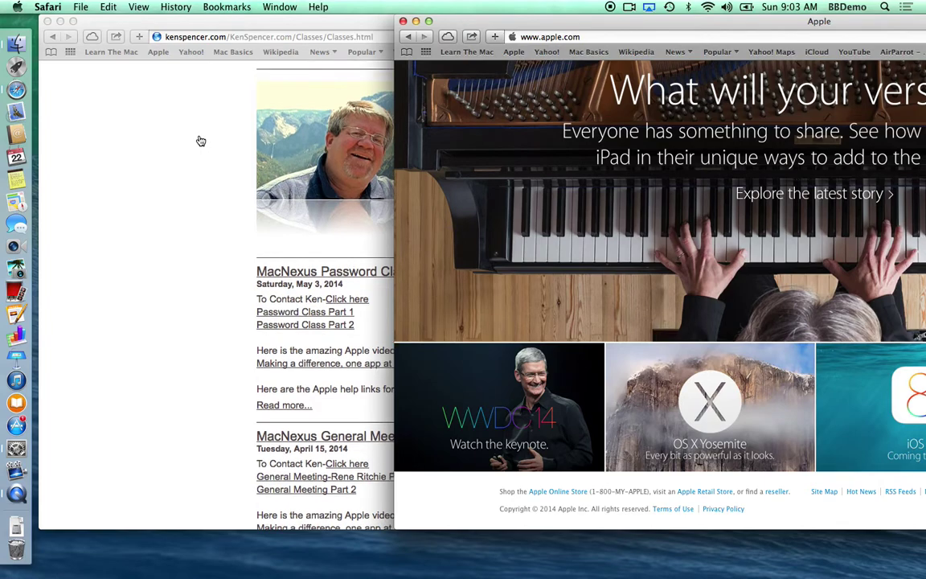
# Scroll through the Apple page and toggle the bookmarks sidebar with Cmd+Shift+L
pyautogui.scroll(2, 201, 141)
pyautogui.scroll(-10, 201, 141)
pyautogui.scroll(-7, 201, 141)
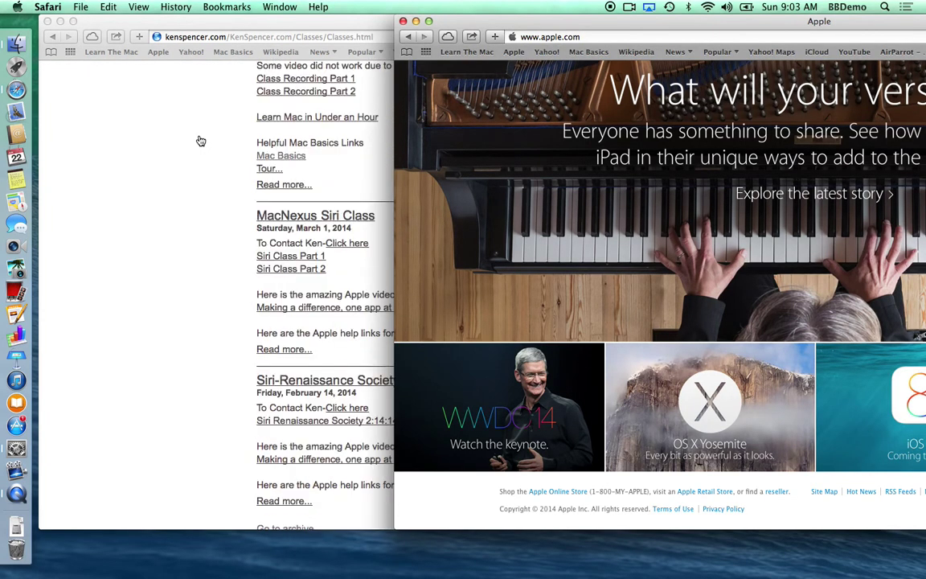
pyautogui.scroll(2, 201, 161)
pyautogui.scroll(15, 201, 174)
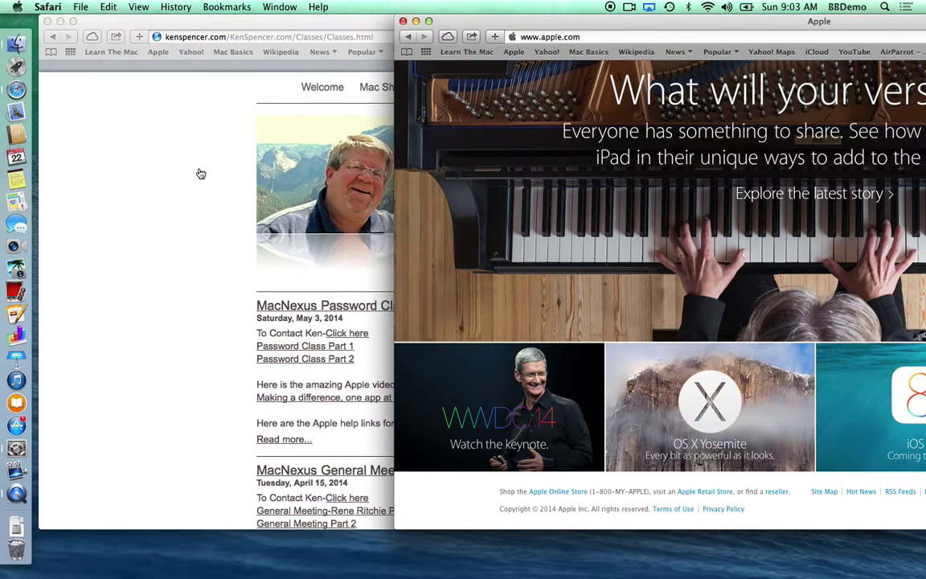
pyautogui.scroll(-10, 201, 173)
pyautogui.scroll(-2, 201, 174)
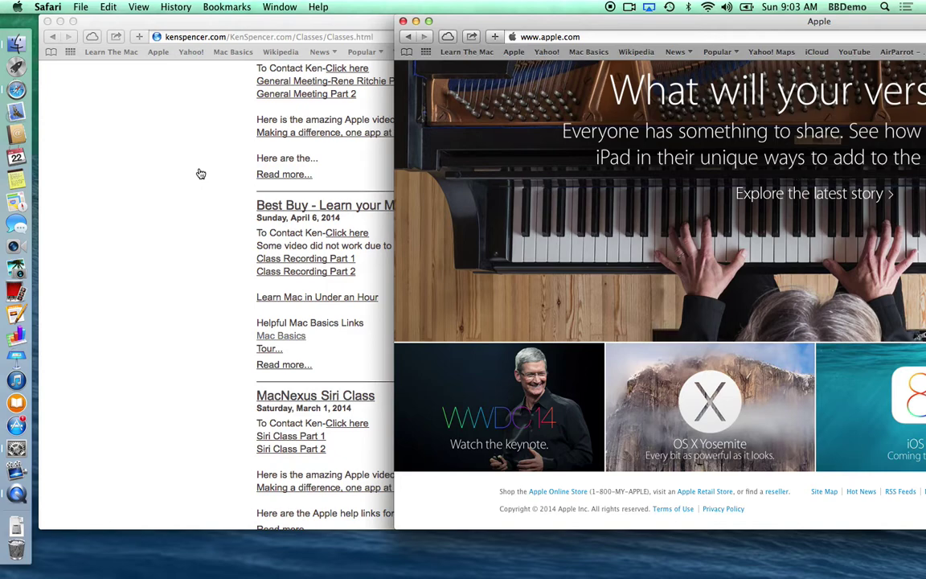
pyautogui.press('super+shift+l')
pyautogui.press('super+shift+l')
pyautogui.moveTo(408, 17); pyautogui.dragTo(96, 5)
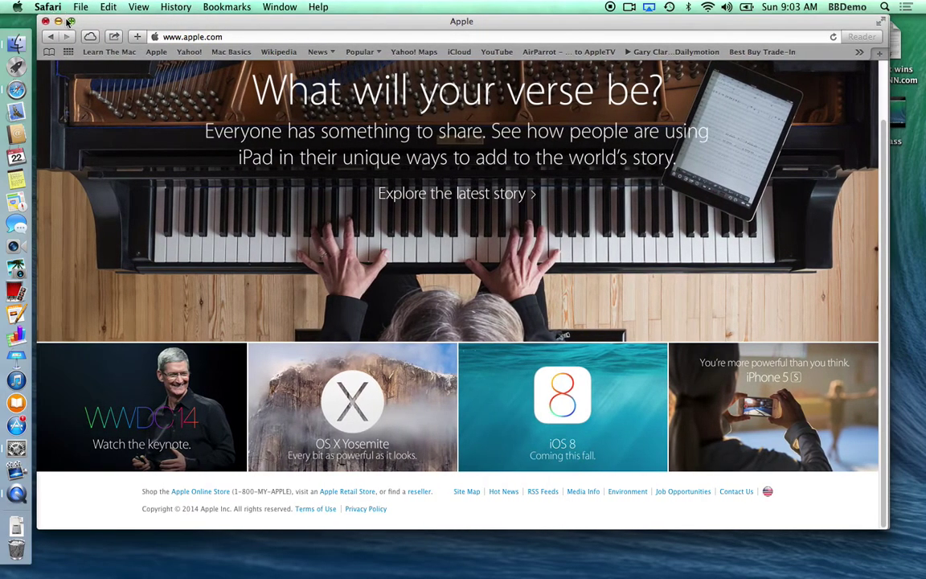
pyautogui.click(71, 22)
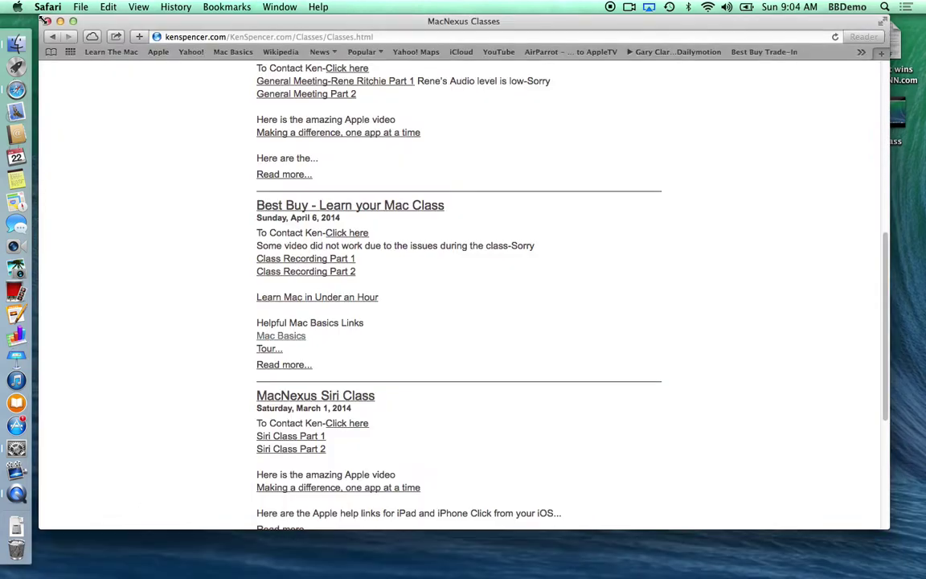
pyautogui.click(46, 21)
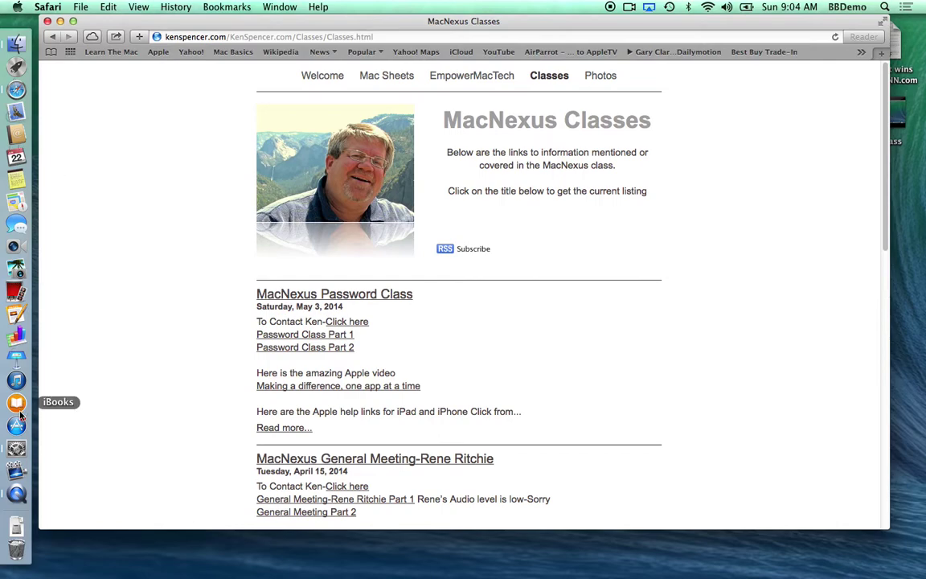
pyautogui.click(16, 448)
pyautogui.click(176, 181)
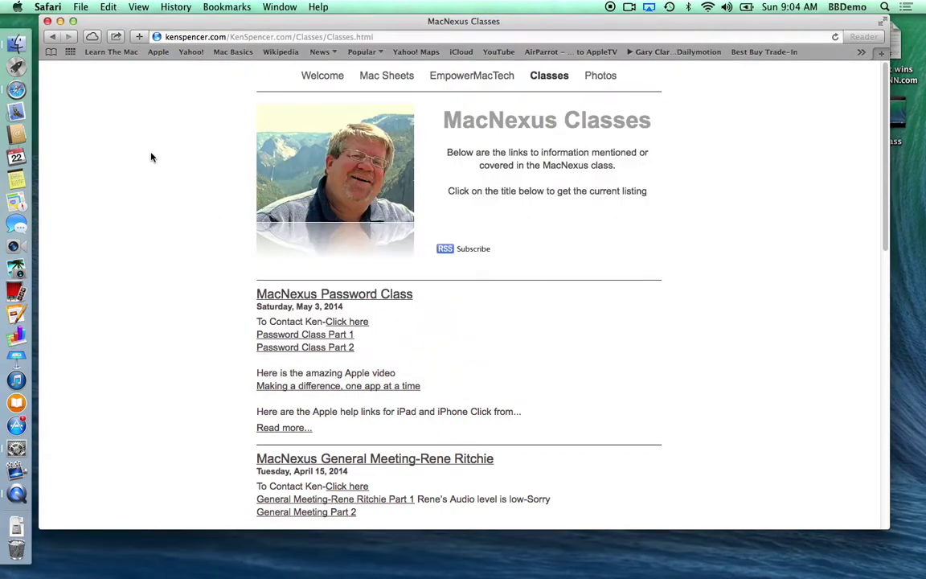
# Hide Safari with Cmd-H and show all preference panes in System Preferences
pyautogui.press('super+h')
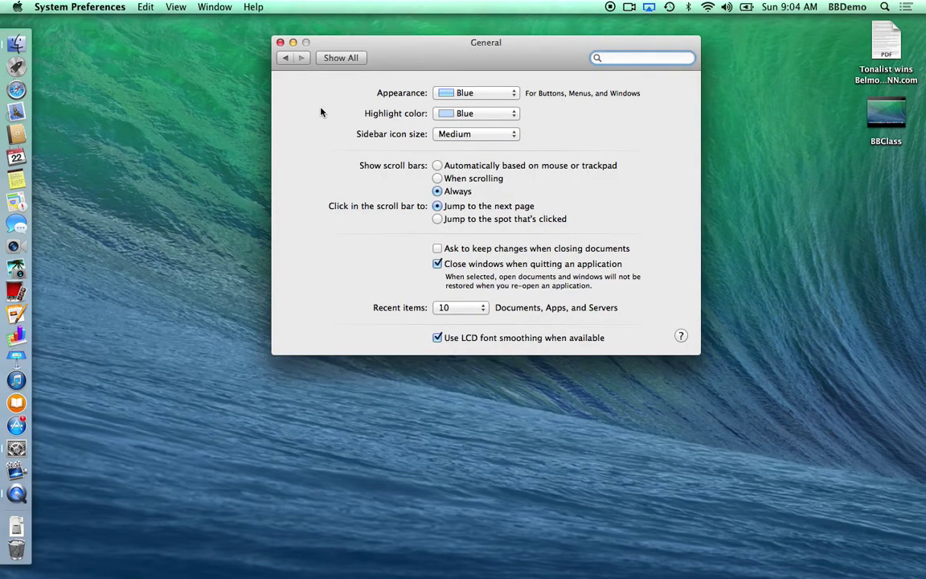
pyautogui.click(343, 58)
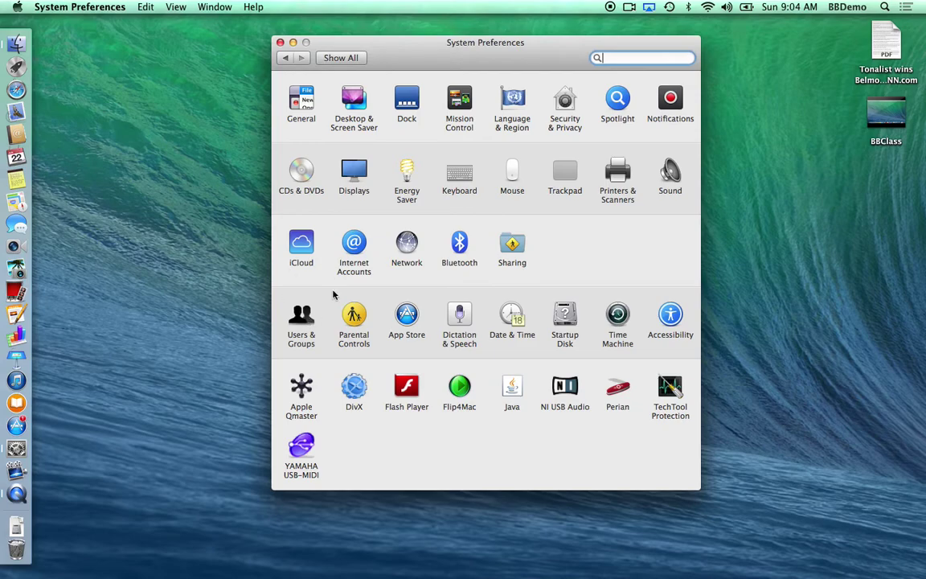
# Unlock Users & Groups with the admin password and start a new Standard account
pyautogui.click(304, 317)
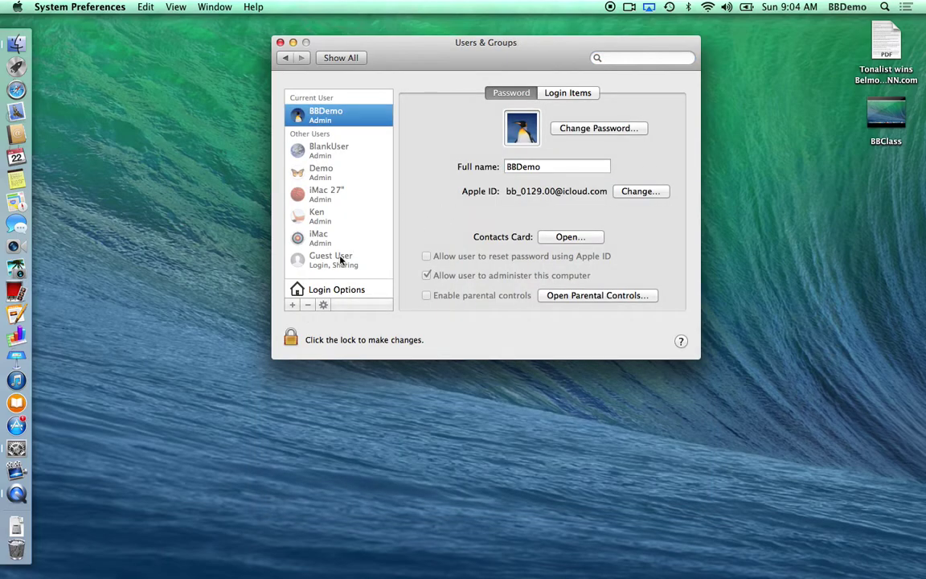
pyautogui.click(290, 336)
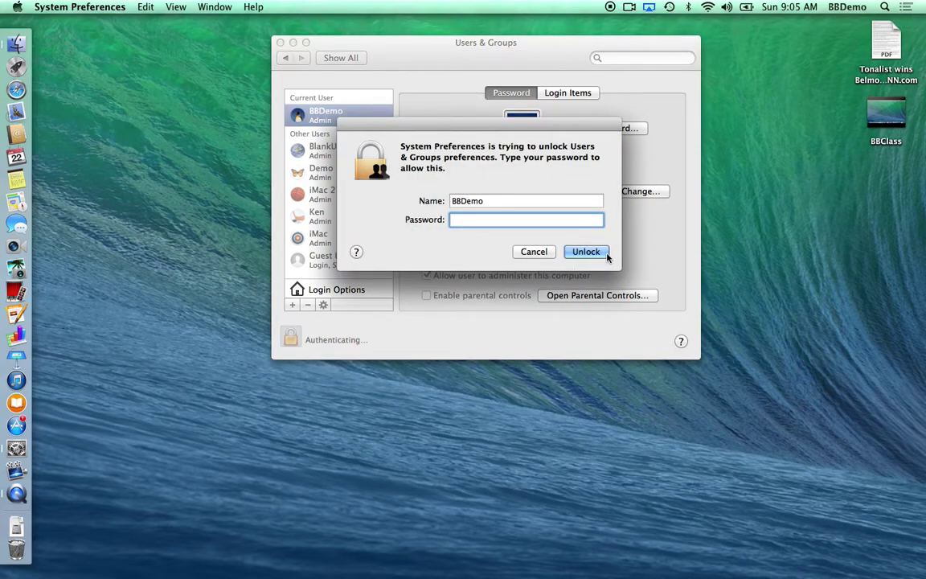
pyautogui.click(604, 254)
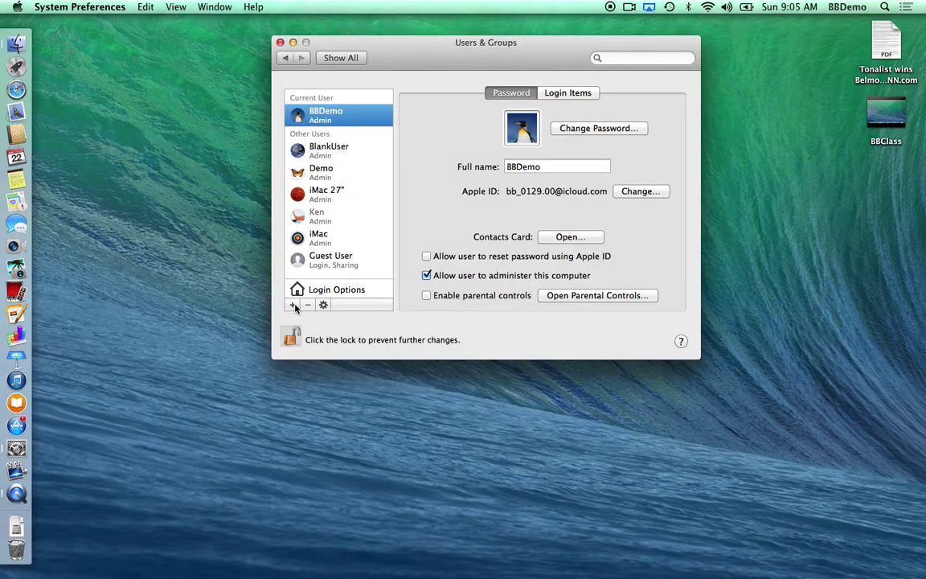
pyautogui.click(293, 305)
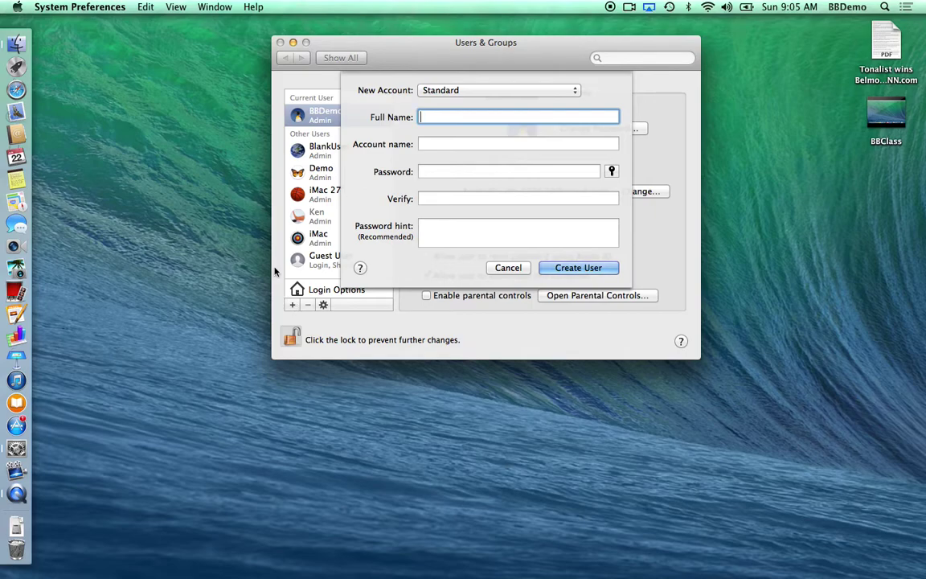
# Choose Administrator from the New Account types, review the list again, then cancel the account
pyautogui.click(464, 90)
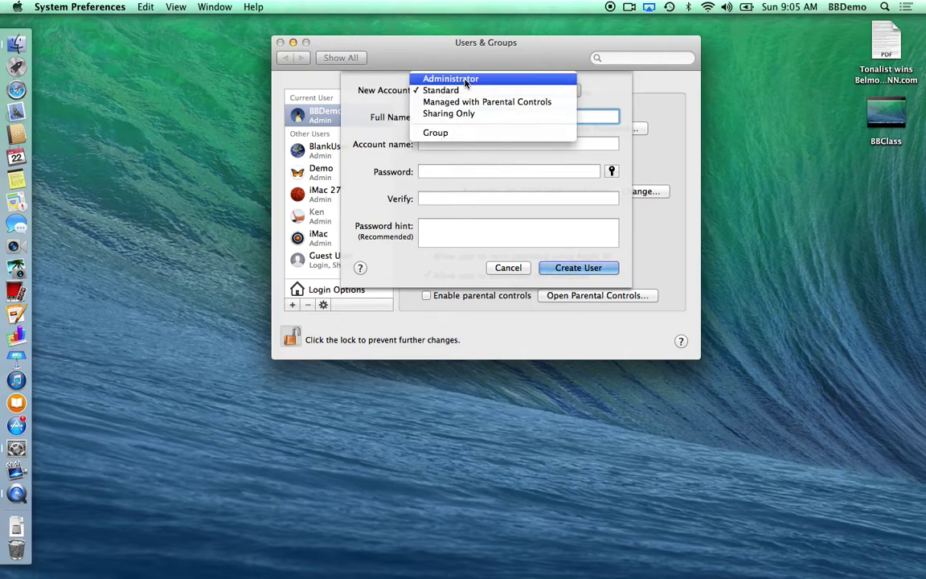
pyautogui.click(465, 78)
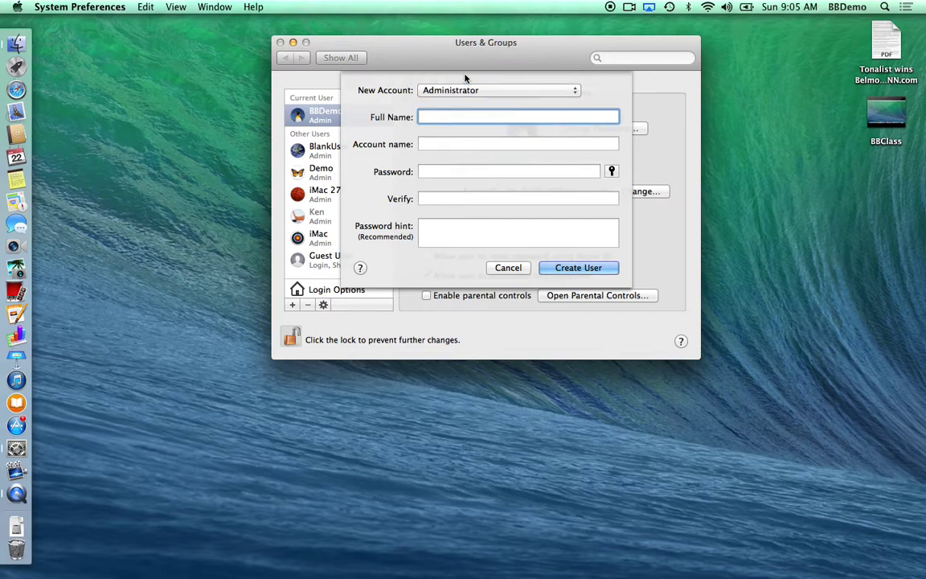
pyautogui.click(467, 91)
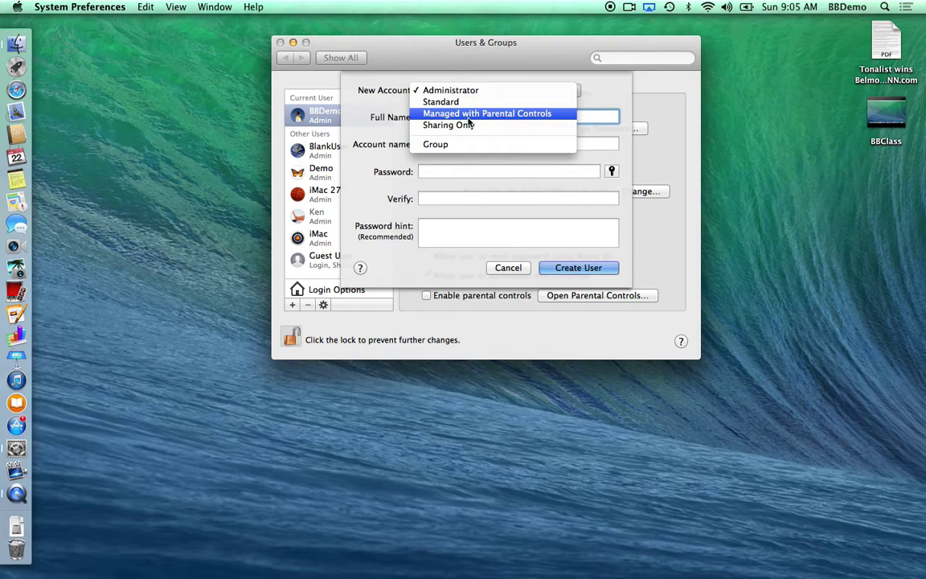
pyautogui.click(464, 196)
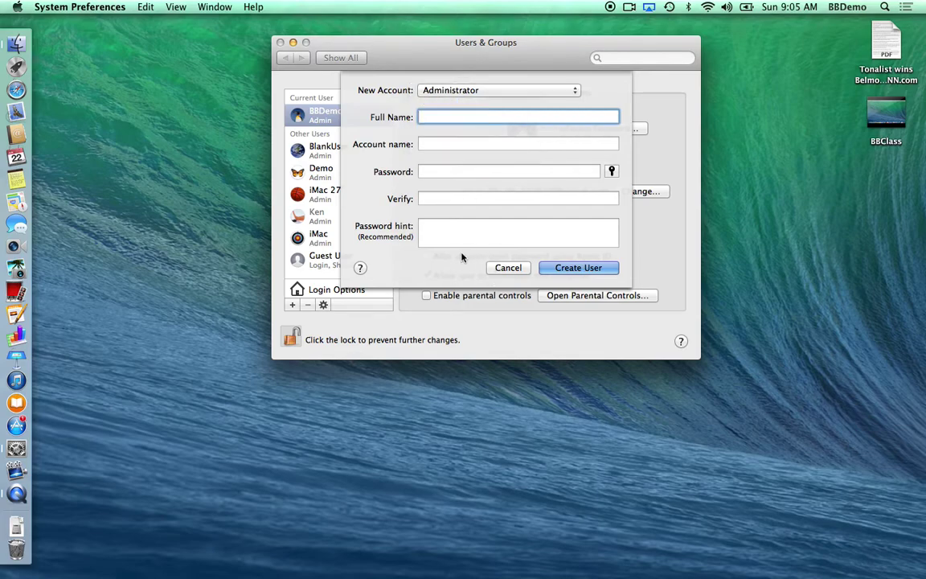
pyautogui.click(508, 267)
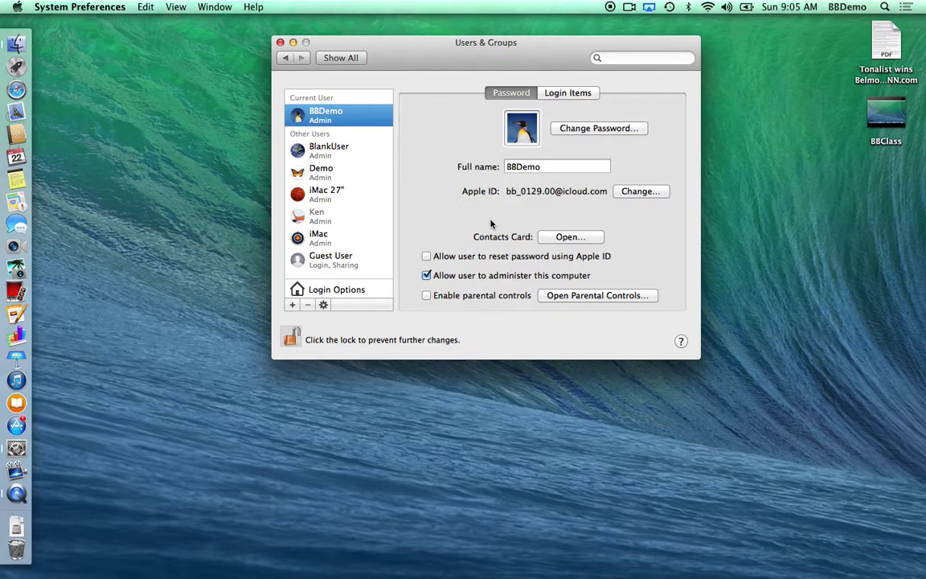
# Open Dictation & Speech, where Dictation is on in English (United States)
pyautogui.click(354, 57)
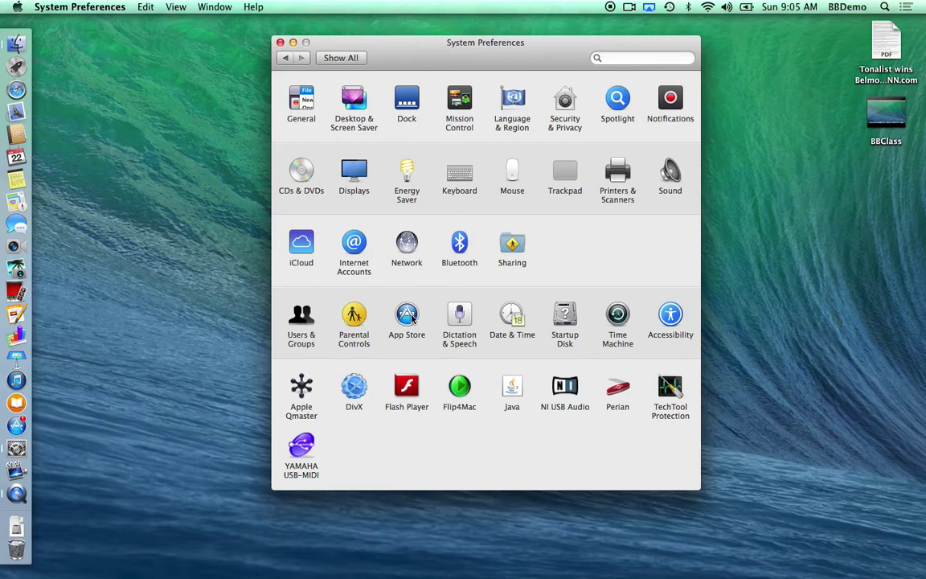
pyautogui.click(456, 316)
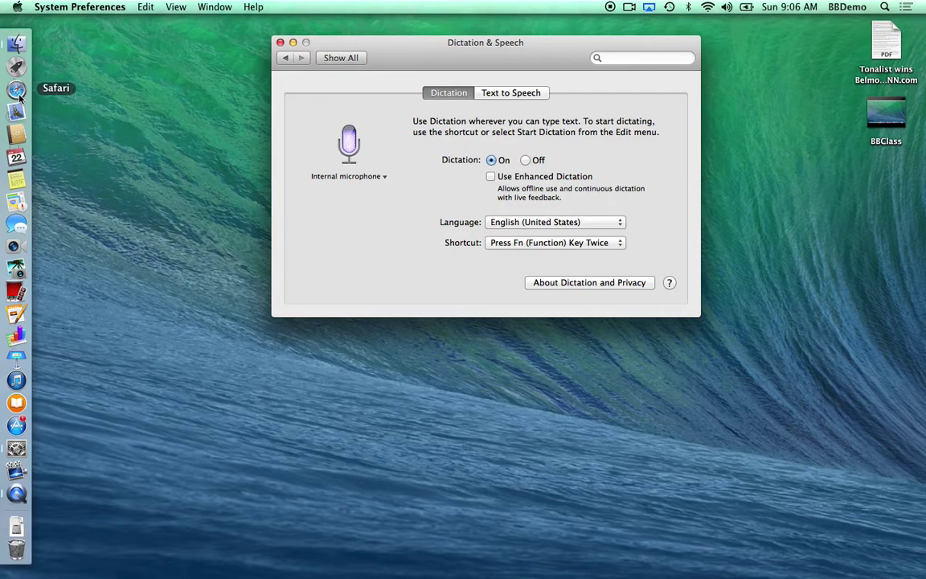
# Launch Notes, open the 'Hello there' note and delete all of its text
pyautogui.click(20, 184)
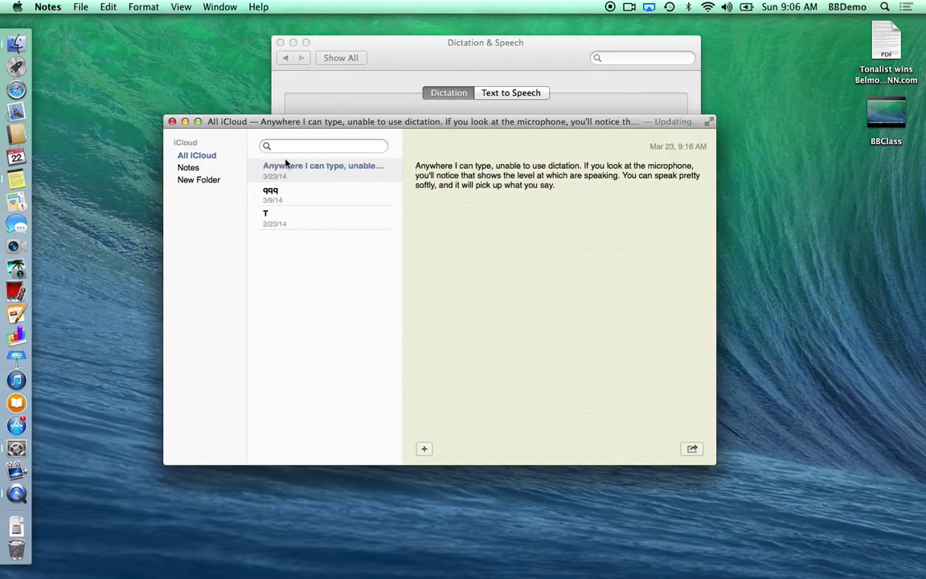
pyautogui.moveTo(558, 190); pyautogui.dragTo(502, 172)
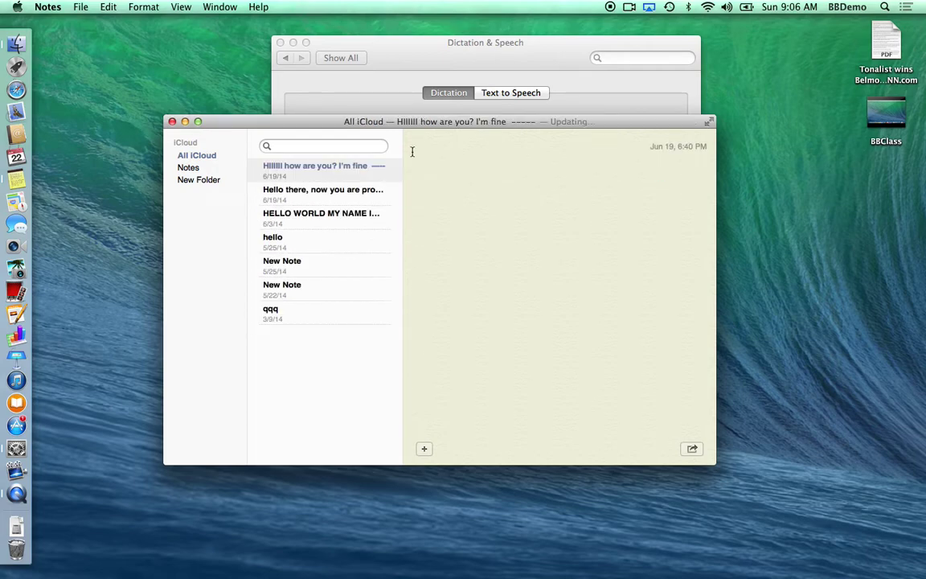
pyautogui.click(351, 190)
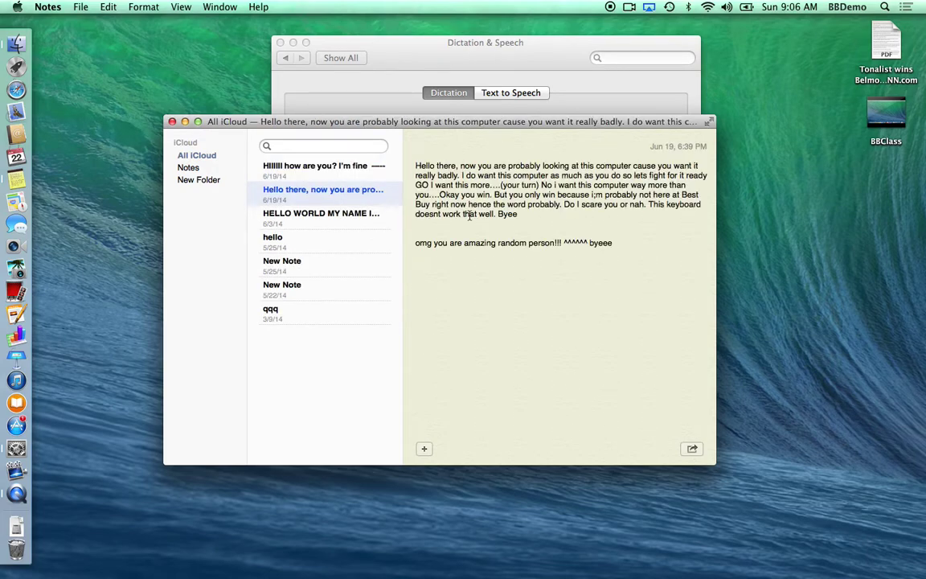
pyautogui.moveTo(554, 258); pyautogui.dragTo(448, 140)
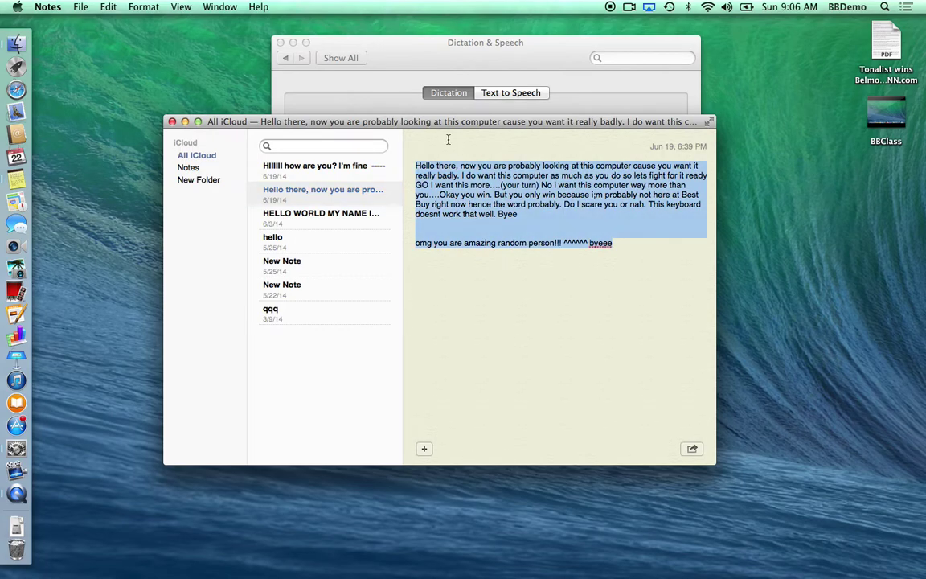
pyautogui.press('BackSpace')
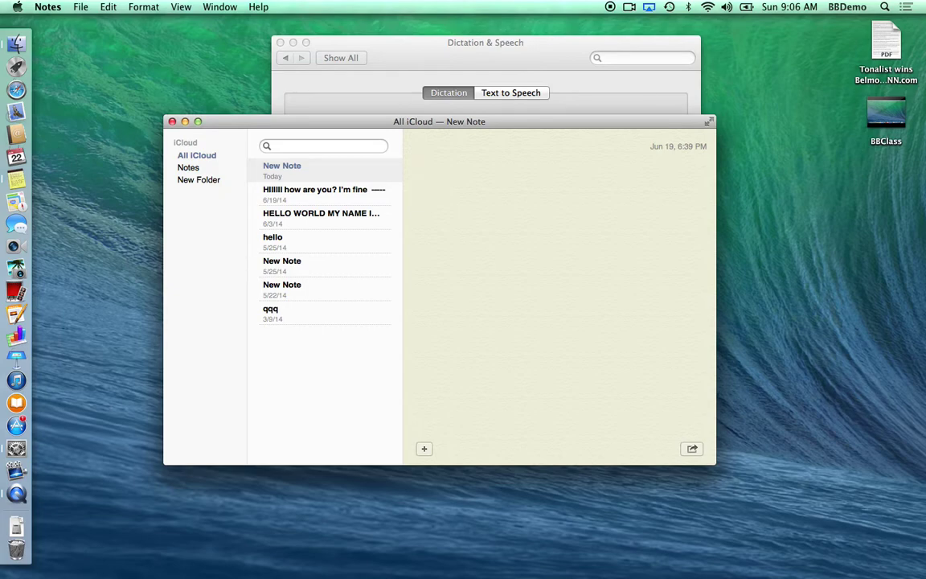
# Dictate two paragraphs starting 'If you double tap the function button, you can talk', then add a new paragraph
pyautogui.press('fn')
pyautogui.press('fn')
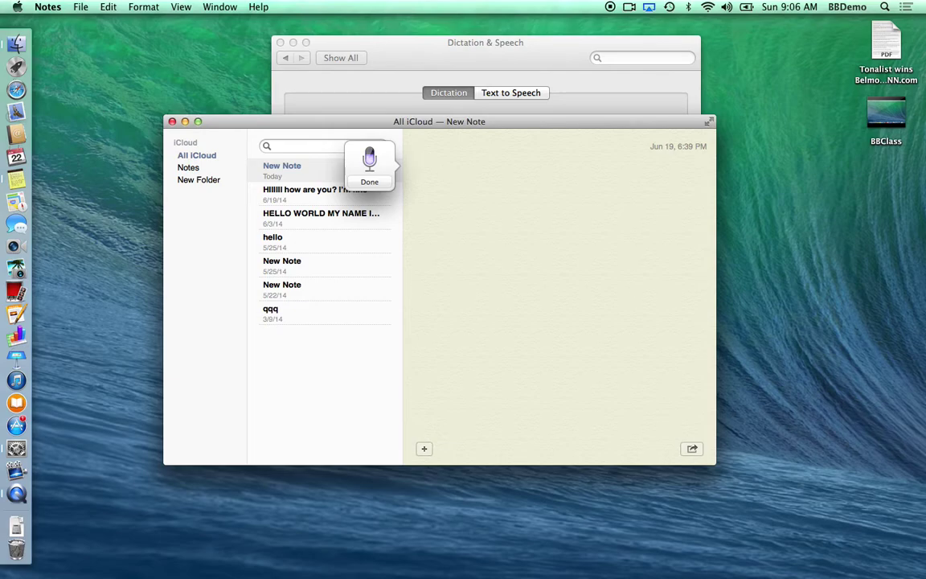
pyautogui.press('Return')
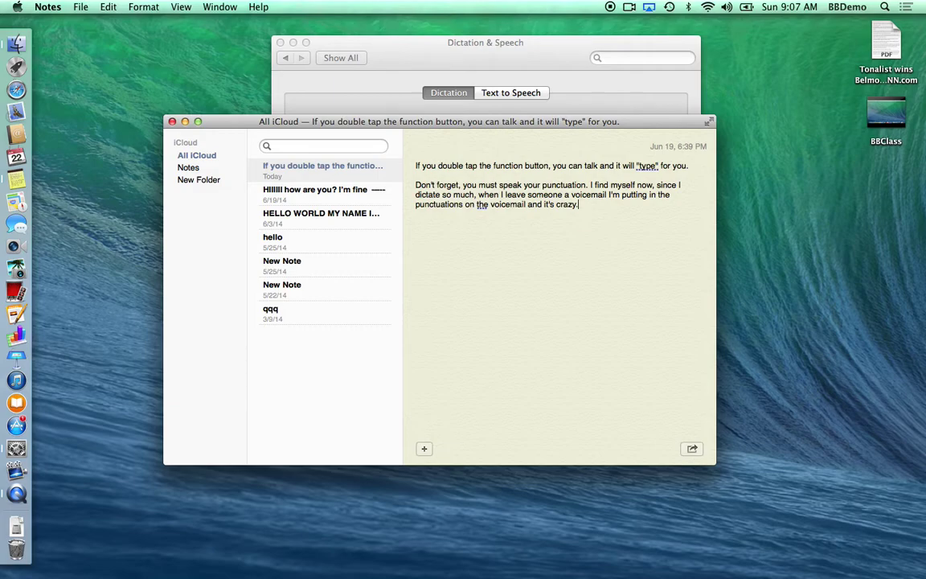
pyautogui.press('Return')
pyautogui.press('Return')
# Dictate two more lines ending 'it's hard to differentiate between 22 and 2.' and open Spotlight
pyautogui.press('fn')
pyautogui.press('fn')
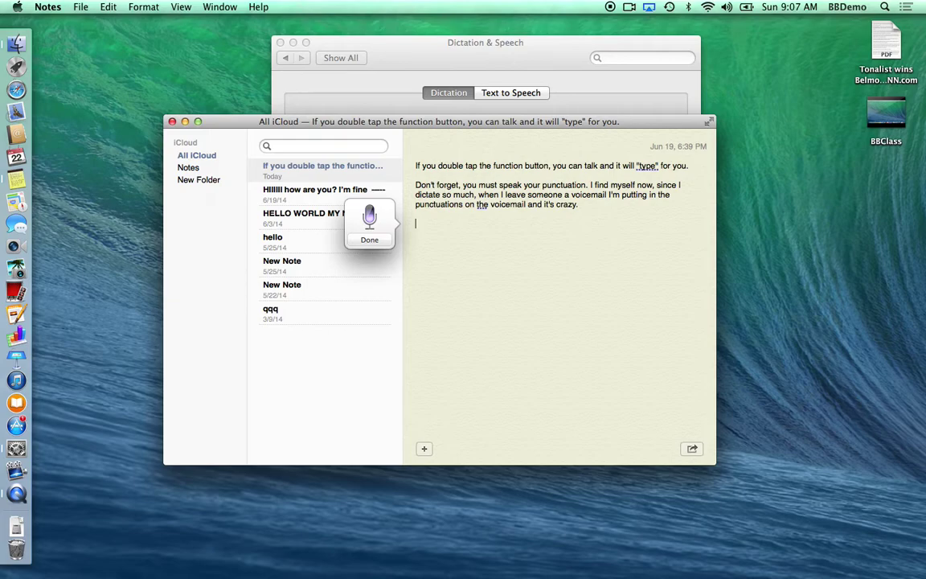
pyautogui.press('fn')
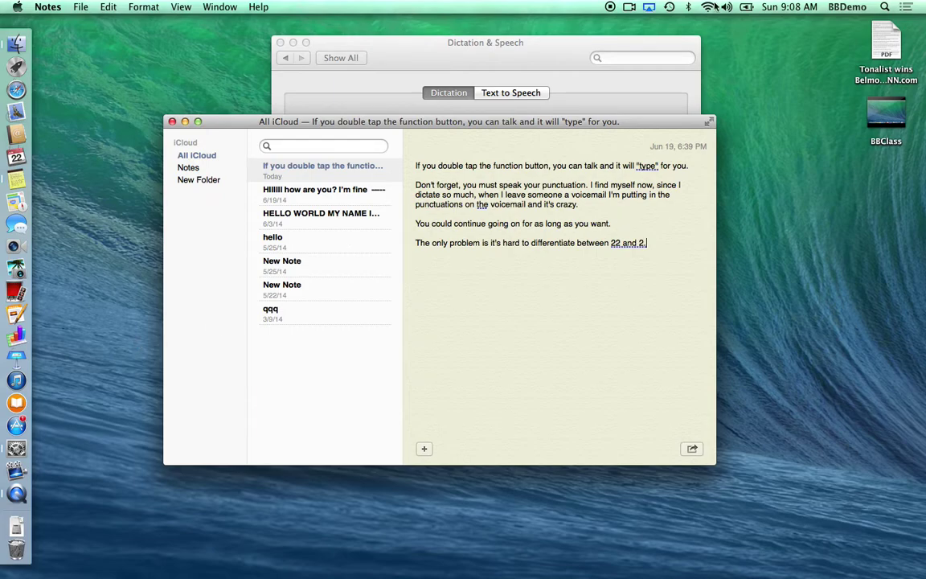
pyautogui.click(884, 6)
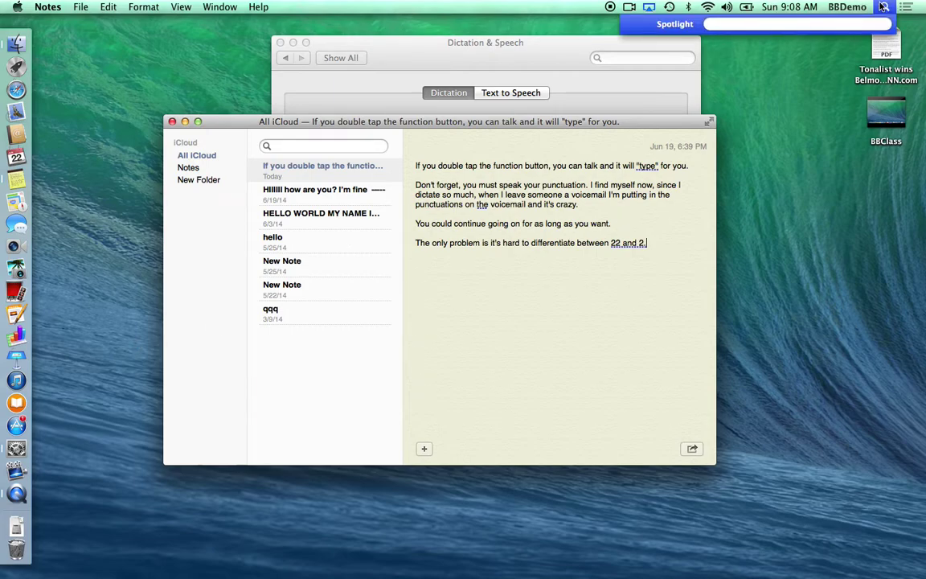
# Search 'ref' in Spotlight and launch Reflector
pyautogui.write('ref')
pyautogui.press('Return')
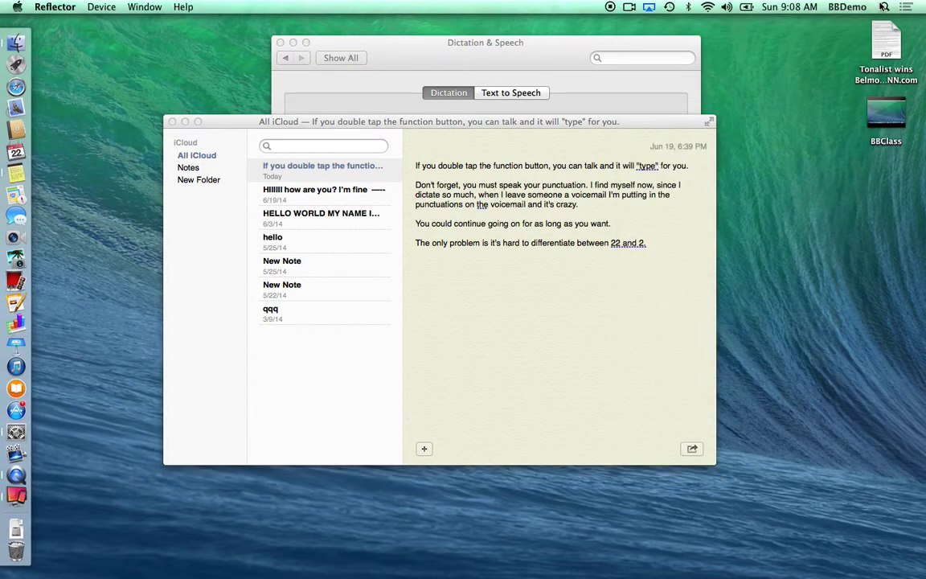
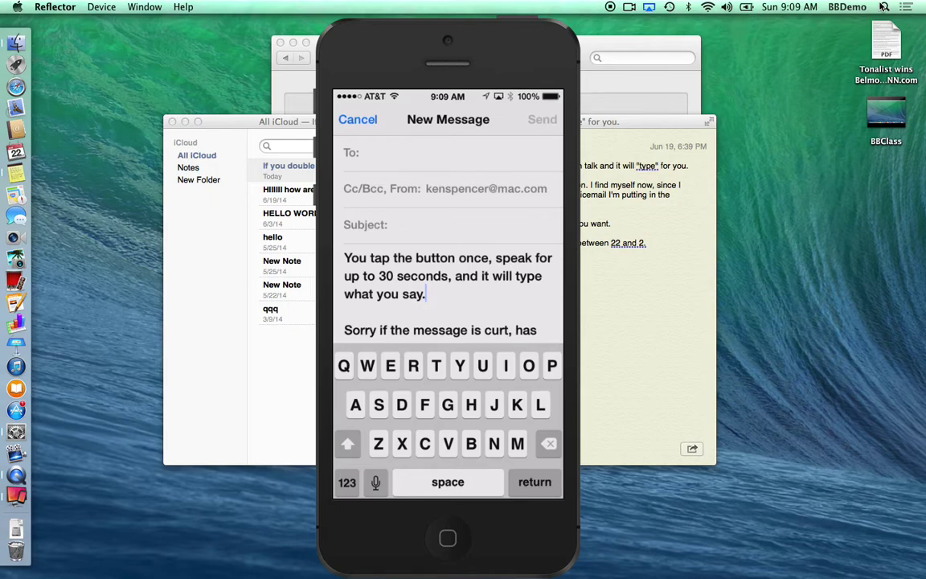
# Cancel the unfinished iPhone message back to the inbox and quit Reflector
pyautogui.click(357, 119)
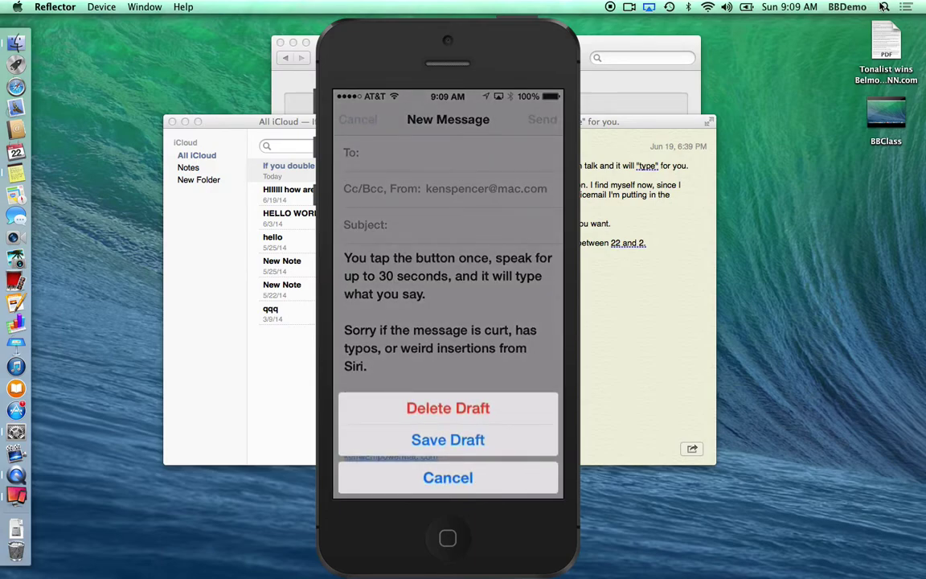
pyautogui.click(448, 407)
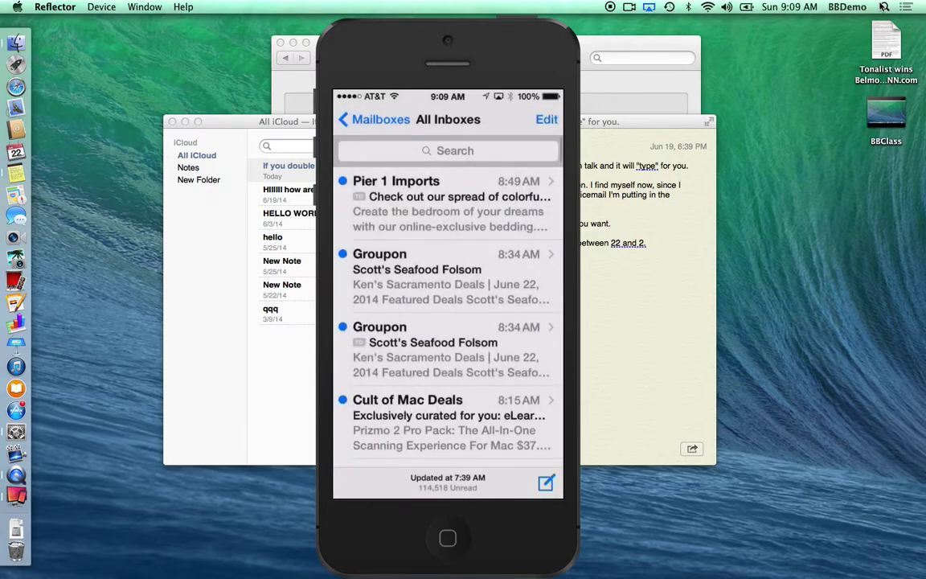
pyautogui.press('super+q')
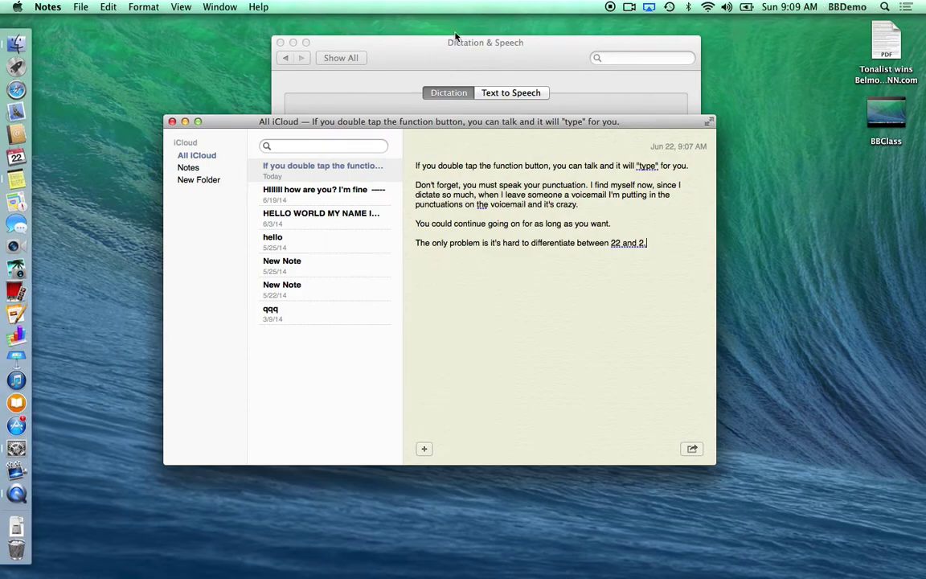
# Close the Notes window and the Dictation & Speech settings, then bring Mail forward
pyautogui.click(171, 121)
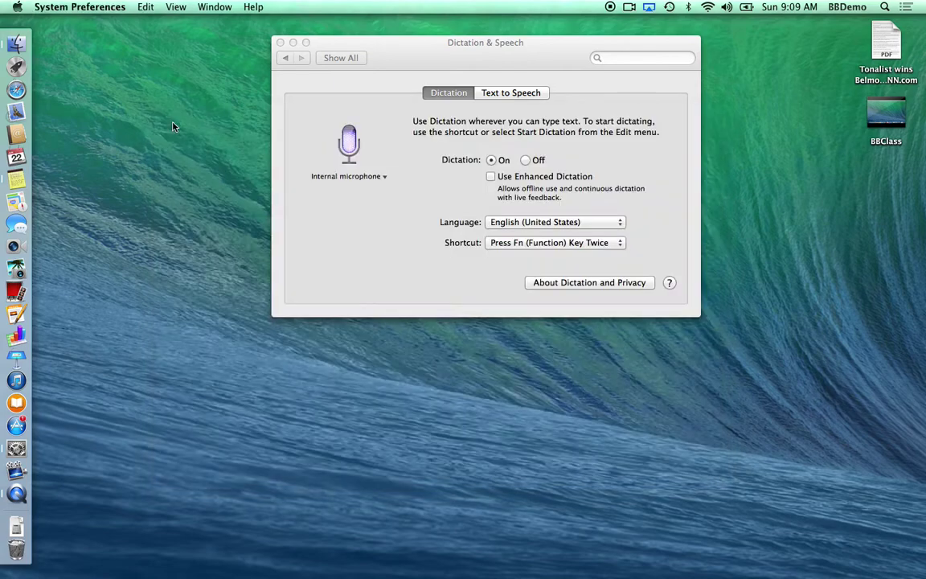
pyautogui.click(280, 42)
pyautogui.click(16, 112)
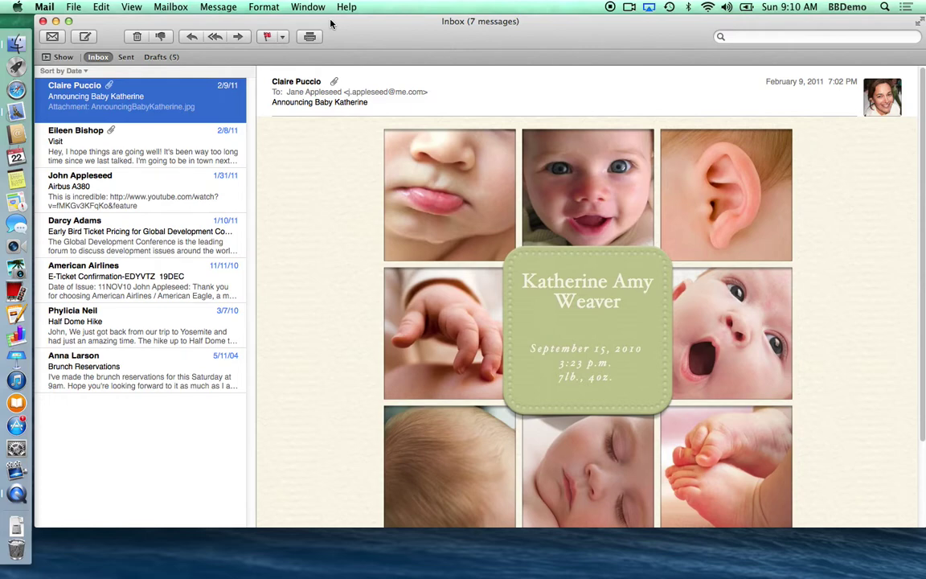
# Set Mail's toolbar to Icon and Text, after briefly trying Icon Only
pyautogui.rightClick(329, 23)
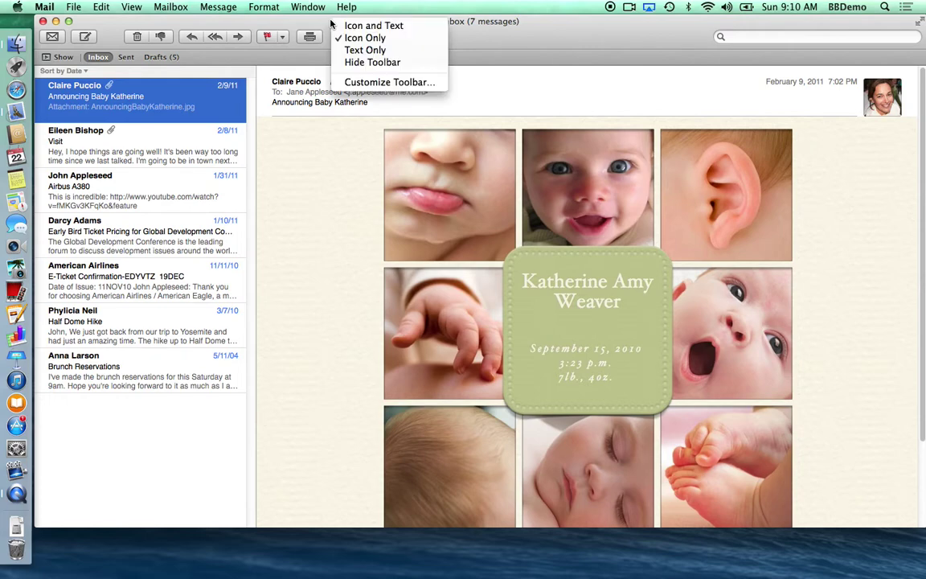
pyautogui.click(347, 24)
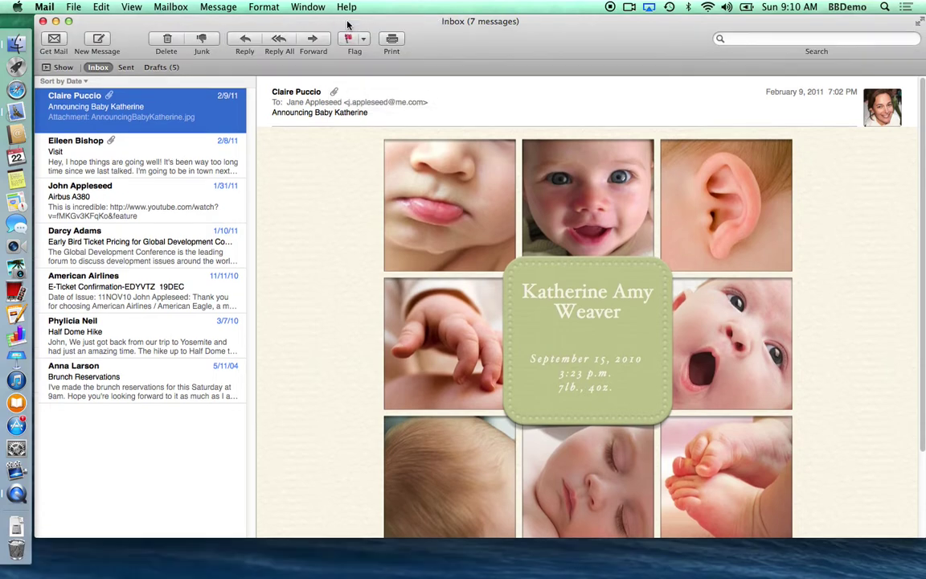
pyautogui.rightClick(418, 44)
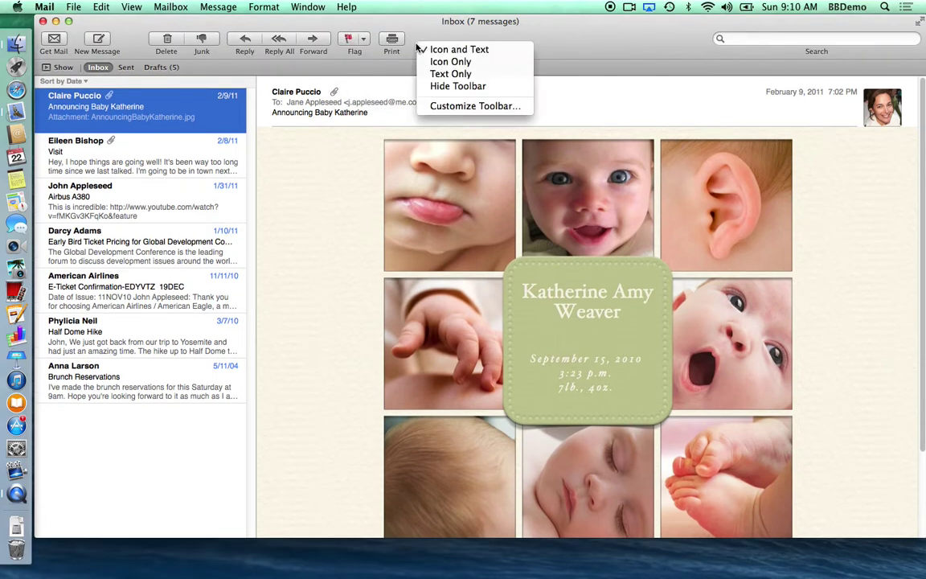
pyautogui.click(429, 63)
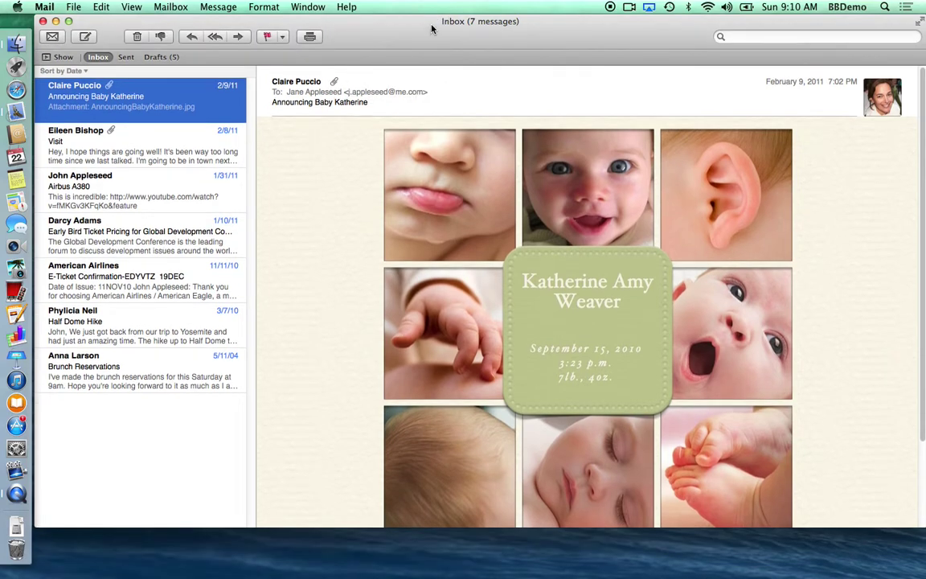
pyautogui.rightClick(414, 31)
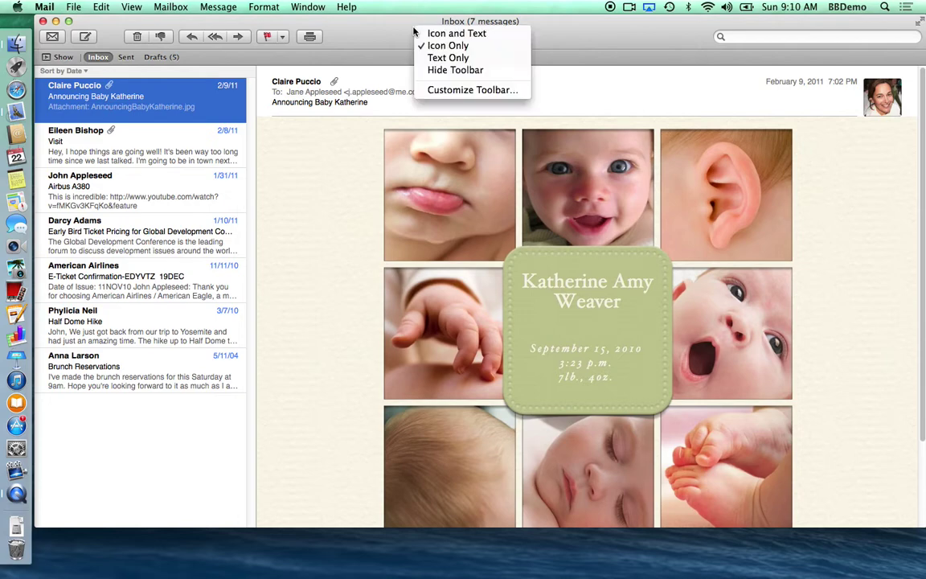
pyautogui.click(419, 32)
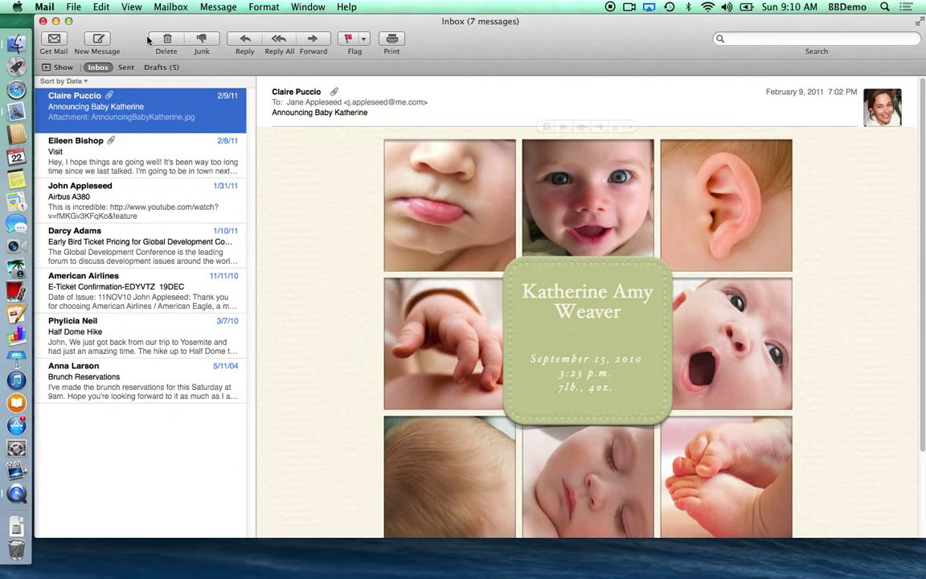
# Open a blank new message and untick Bcc Address Field in the header-fields list
pyautogui.click(97, 39)
pyautogui.click(97, 40)
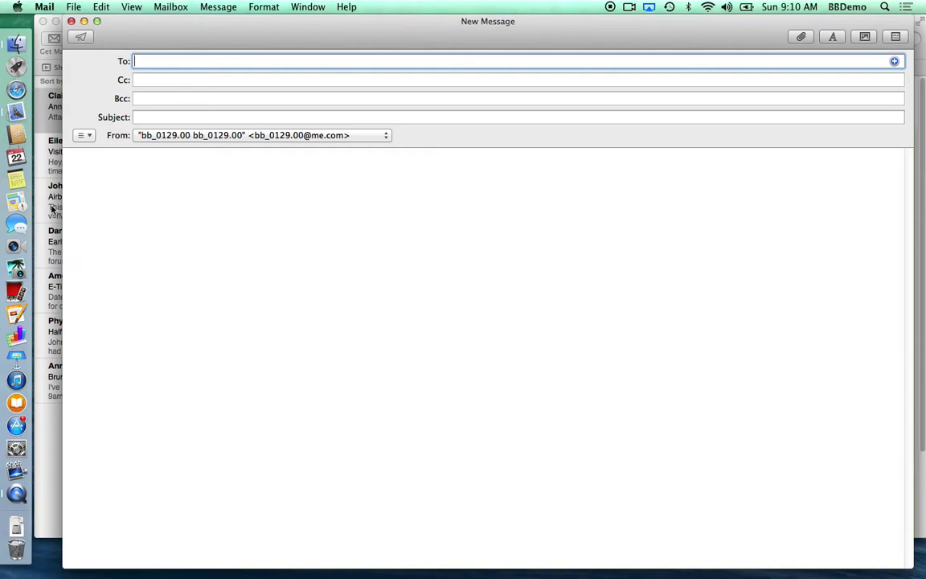
pyautogui.click(84, 136)
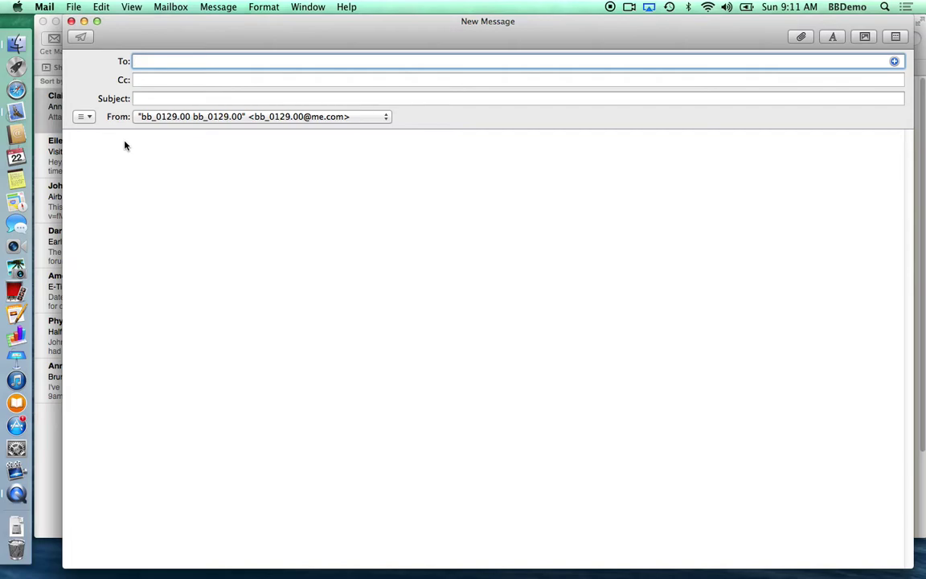
# Turn the Bcc Address Field back on from the header-fields menu beside From
pyautogui.click(87, 119)
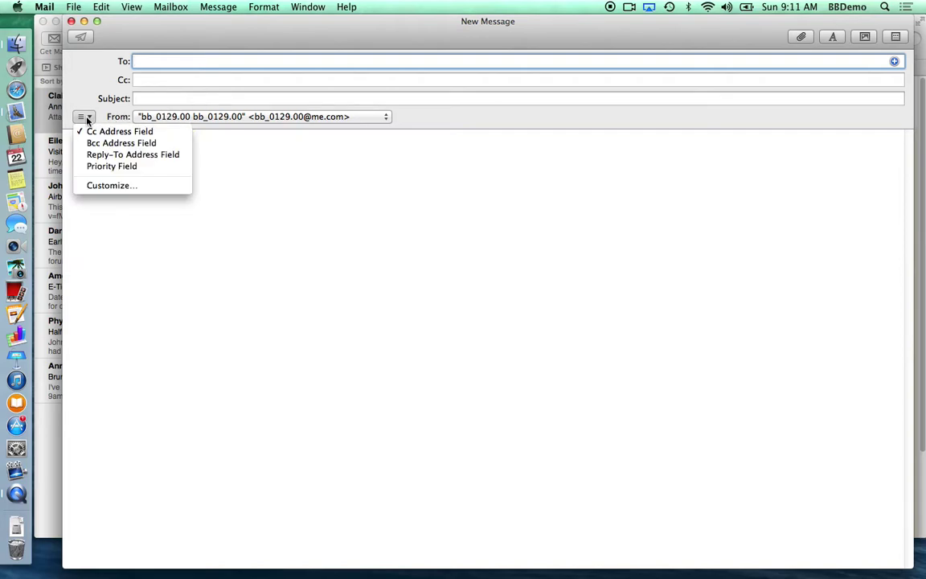
pyautogui.click(91, 142)
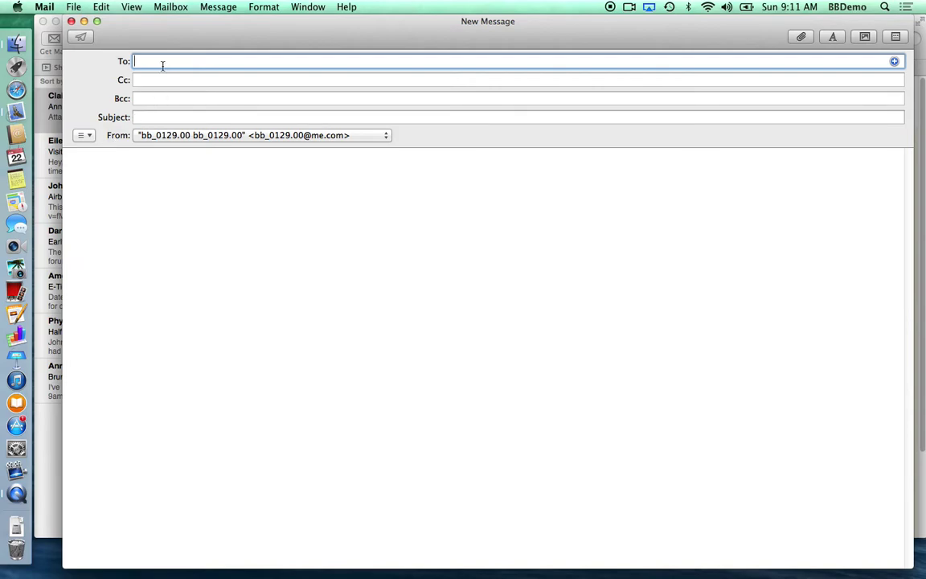
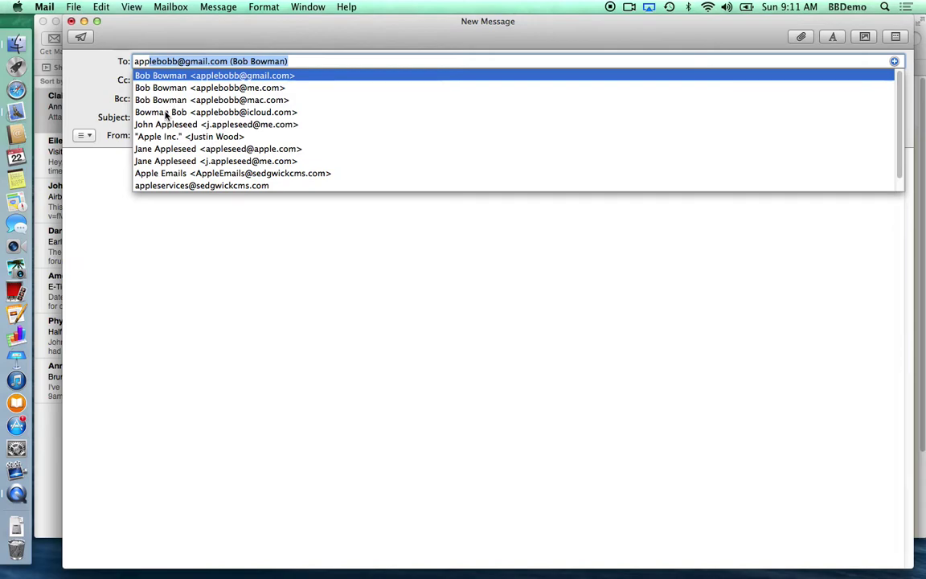
# Pick a contact from the 'appl' suggestions in To, then delete that recipient
pyautogui.click(166, 126)
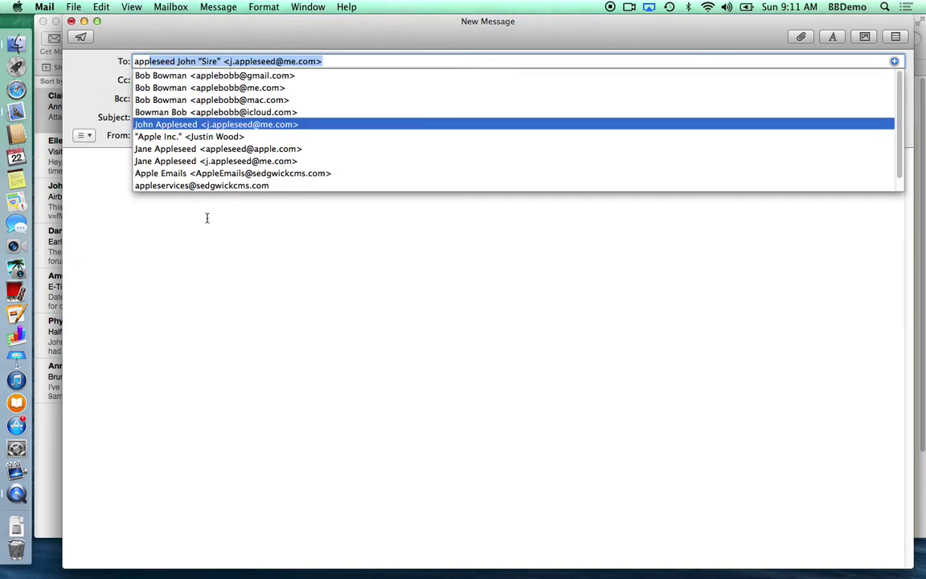
pyautogui.click(209, 225)
pyautogui.click(160, 76)
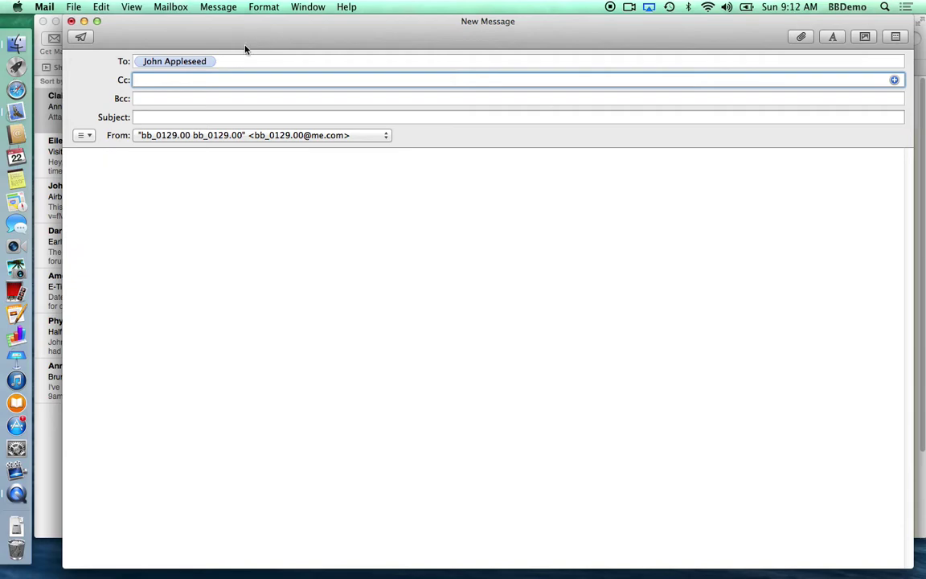
pyautogui.click(232, 61)
pyautogui.press('BackSpace')
pyautogui.press('BackSpace')
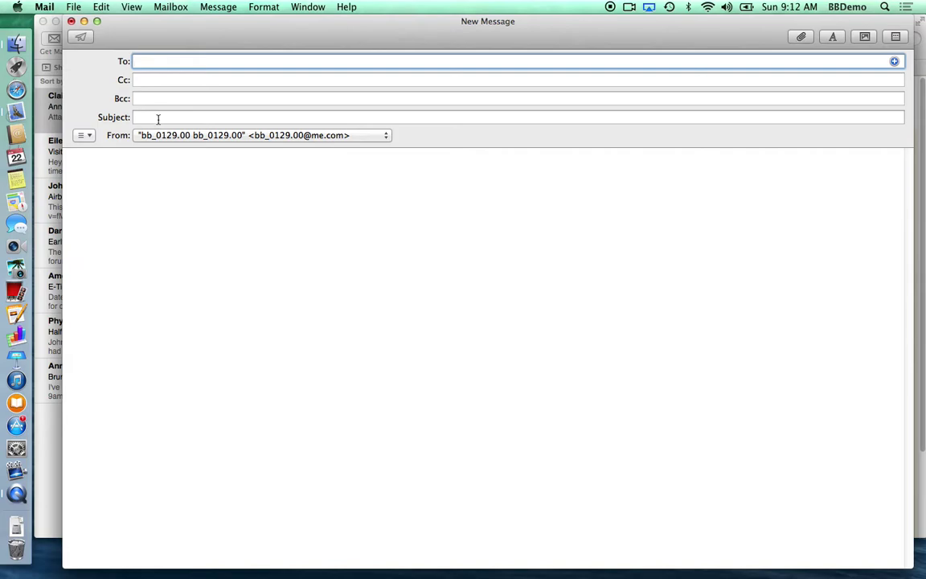
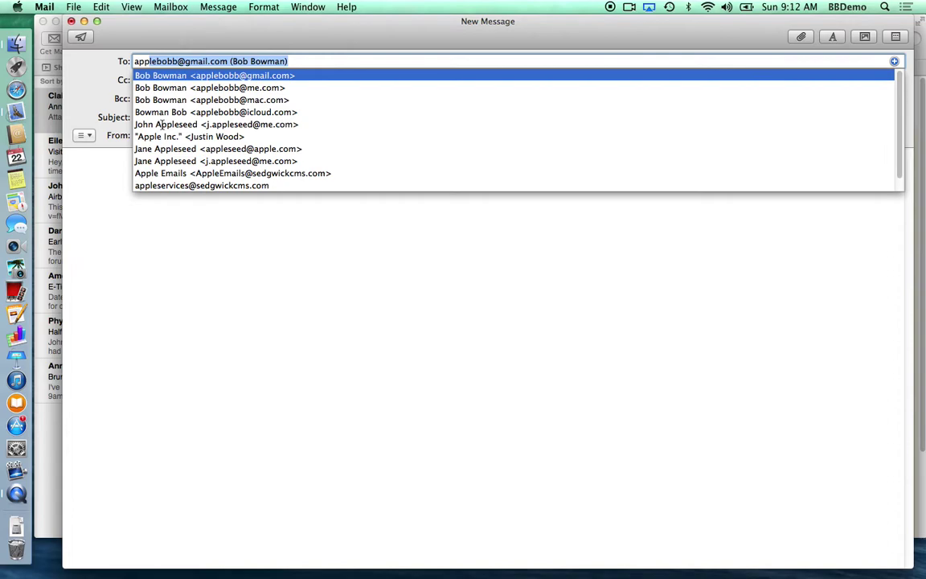
# Re-enter 'appl' in To and accept the suggested contact as the recipient
pyautogui.click(188, 137)
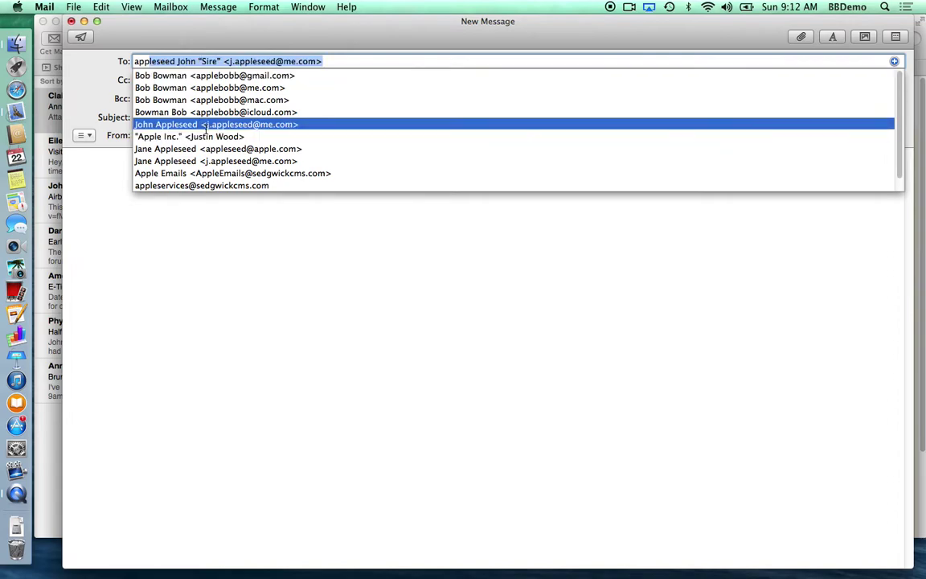
pyautogui.click(196, 266)
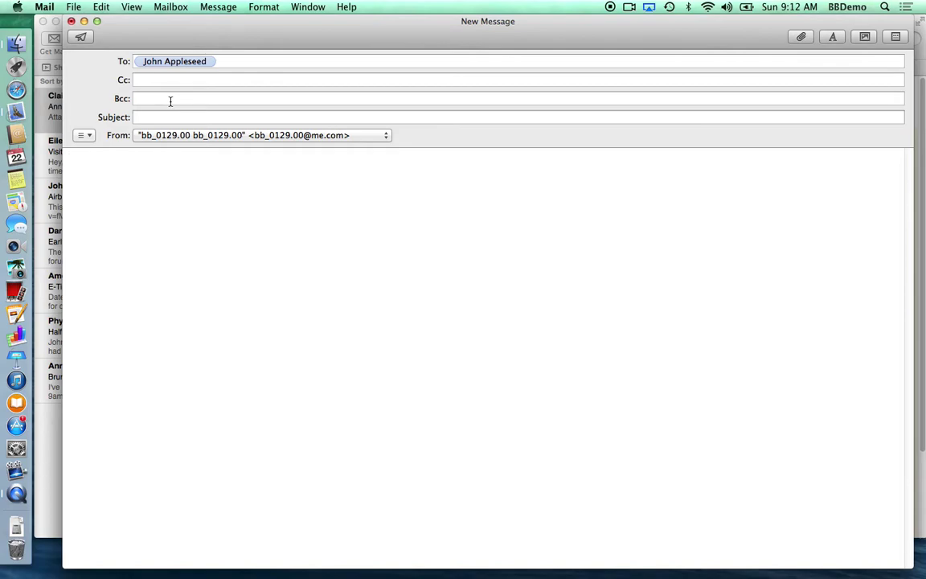
# Enter the subject 'test' and set the compose toolbar to Icon and Text
pyautogui.click(157, 117)
pyautogui.write('test')
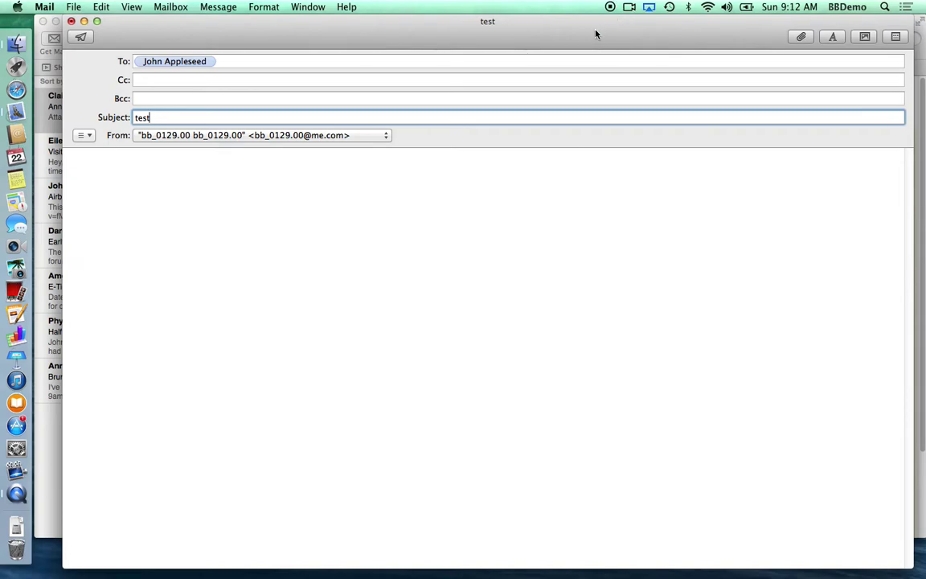
pyautogui.rightClick(596, 34)
pyautogui.click(602, 35)
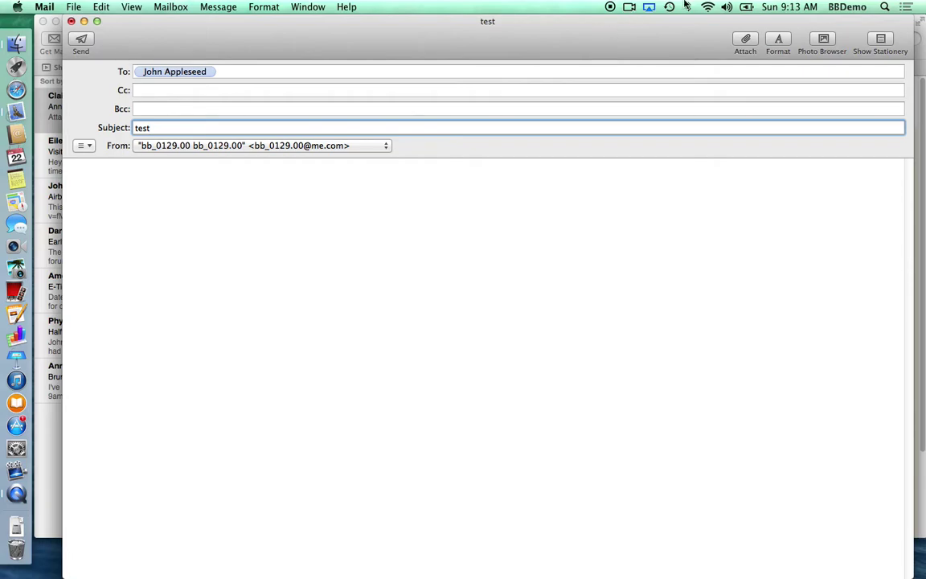
pyautogui.click(823, 39)
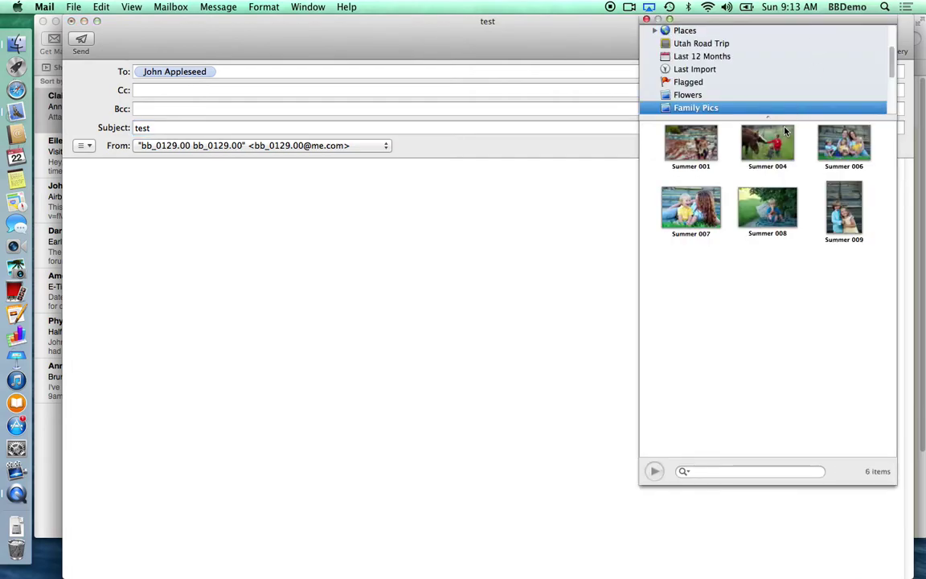
pyautogui.moveTo(843, 143); pyautogui.dragTo(428, 215)
pyautogui.click(677, 206)
pyautogui.moveTo(677, 206); pyautogui.dragTo(431, 472)
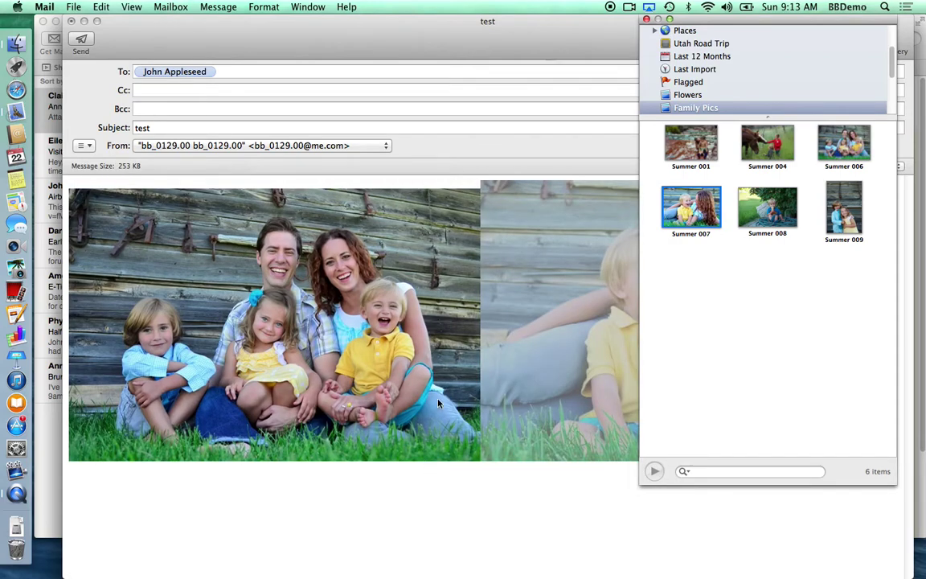
pyautogui.click(647, 19)
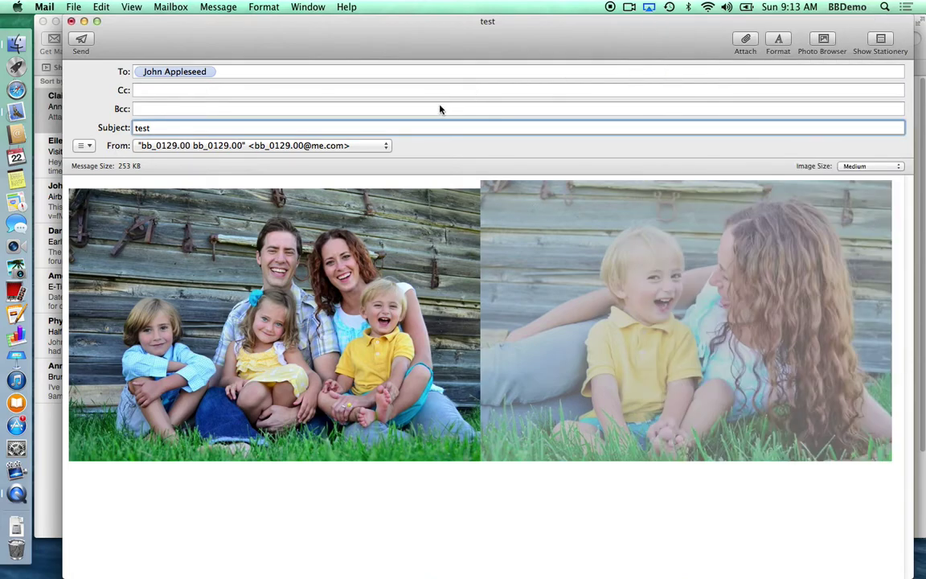
pyautogui.click(547, 480)
pyautogui.press('BackSpace')
pyautogui.press('BackSpace')
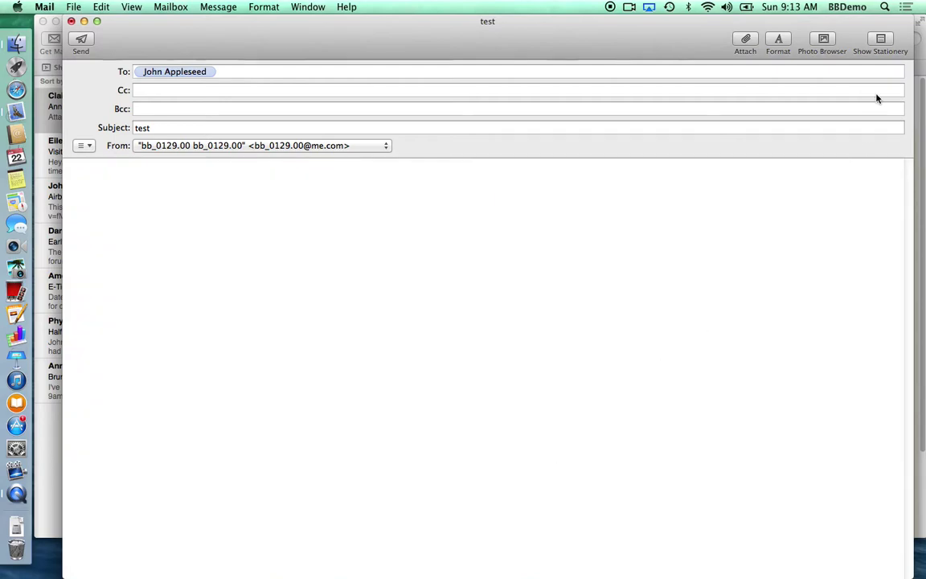
# Show the Photos stationery category and apply the Postcard template
pyautogui.click(881, 42)
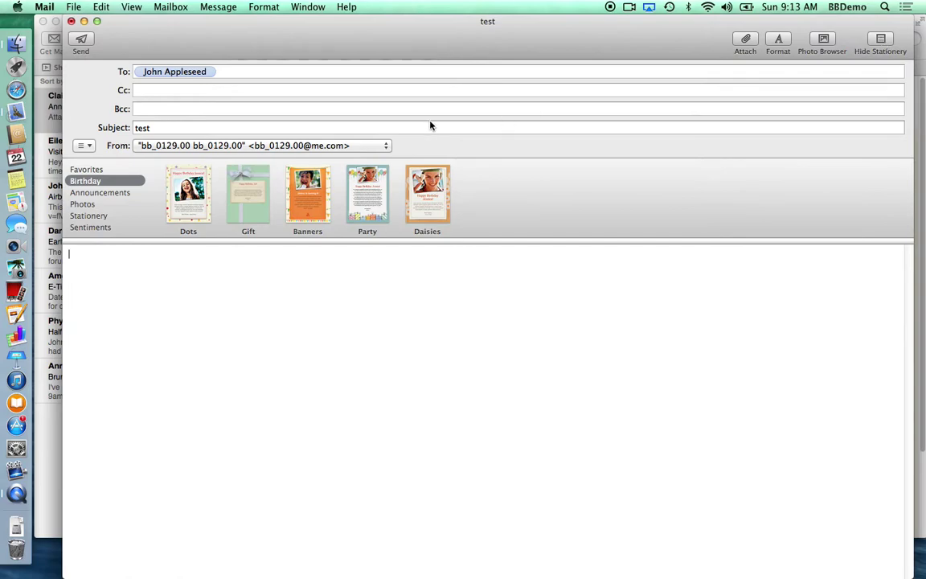
pyautogui.click(92, 205)
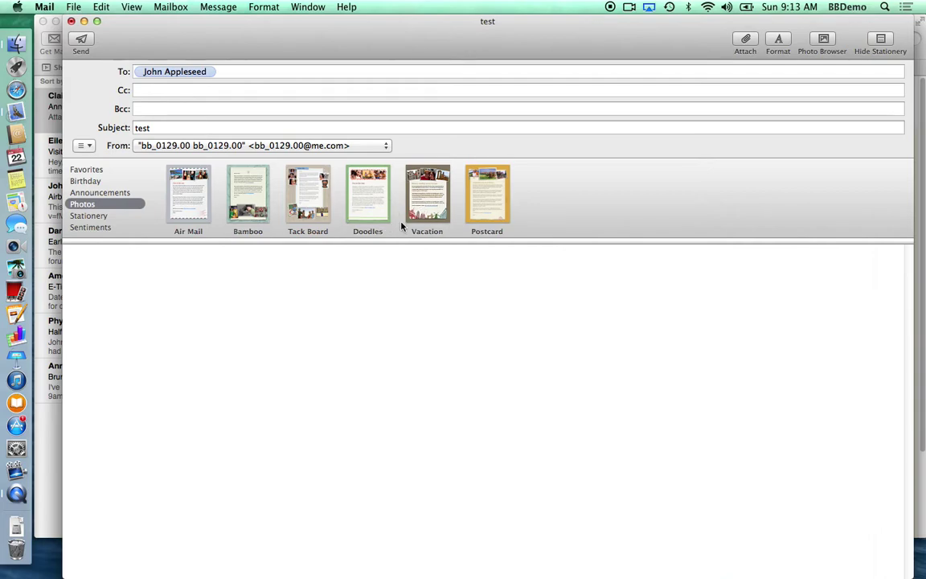
pyautogui.click(488, 197)
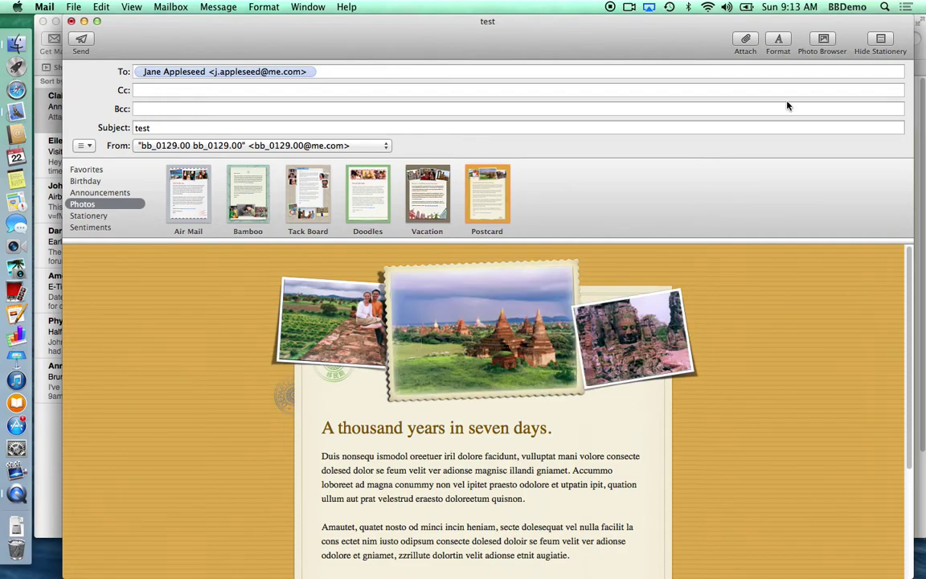
# Drag Summer 001, 004 and 007 into the postcard frames, moving the horse photo to the centre
pyautogui.click(822, 44)
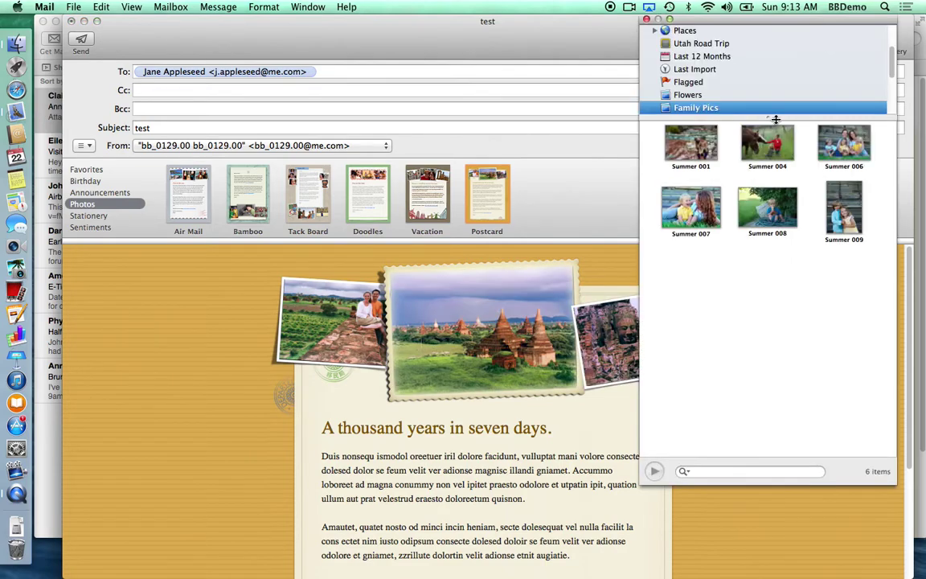
pyautogui.moveTo(707, 141); pyautogui.dragTo(482, 330)
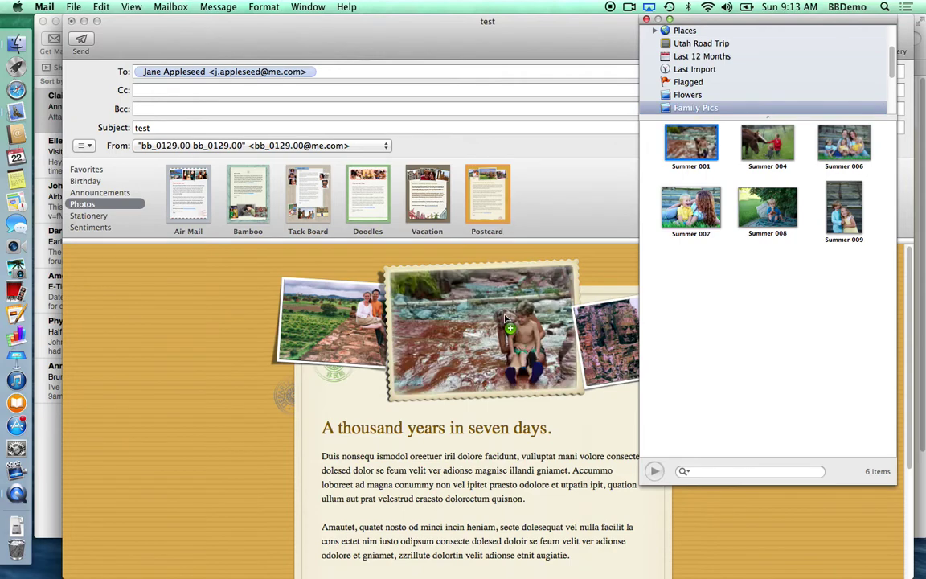
pyautogui.moveTo(768, 144); pyautogui.dragTo(344, 281)
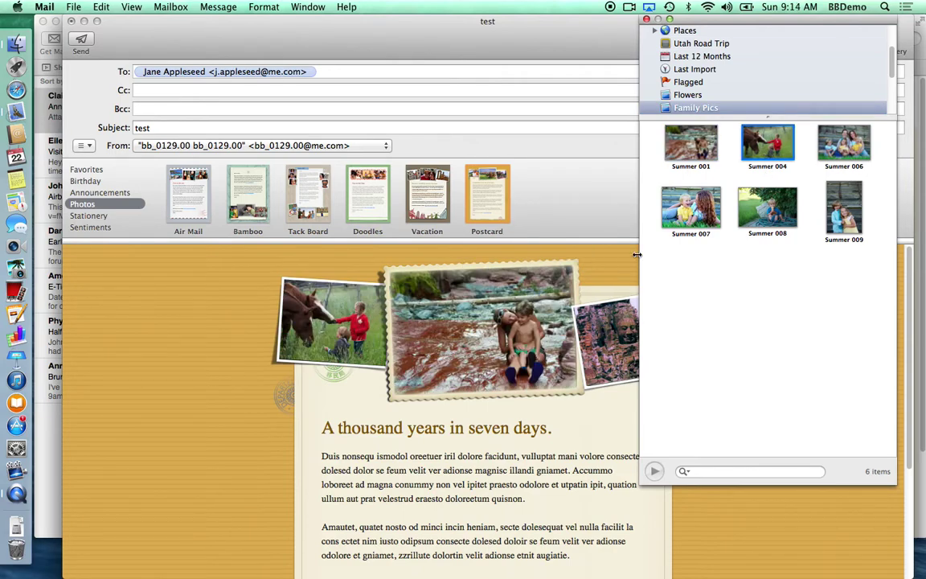
pyautogui.click(694, 217)
pyautogui.moveTo(695, 224); pyautogui.dragTo(617, 354)
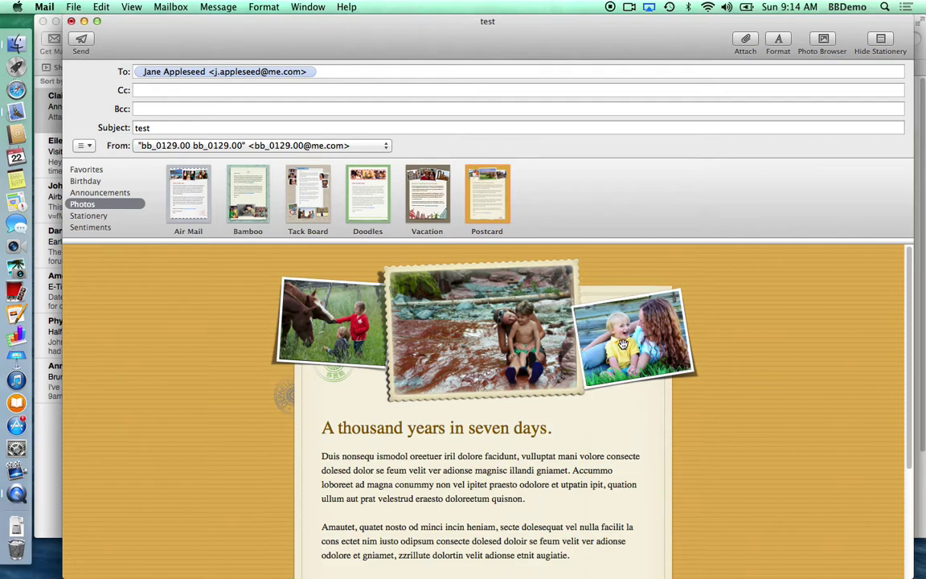
pyautogui.moveTo(623, 344); pyautogui.dragTo(519, 336)
pyautogui.moveTo(313, 291); pyautogui.dragTo(427, 323)
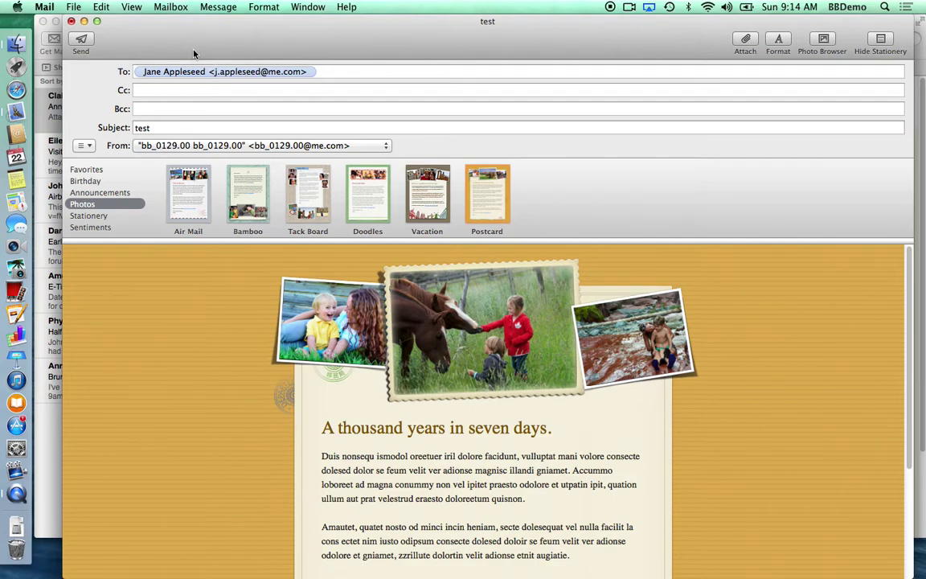
# Discard the draft without saving, show the mailbox list, and reply to the baby announcement
pyautogui.click(206, 71)
pyautogui.click(72, 23)
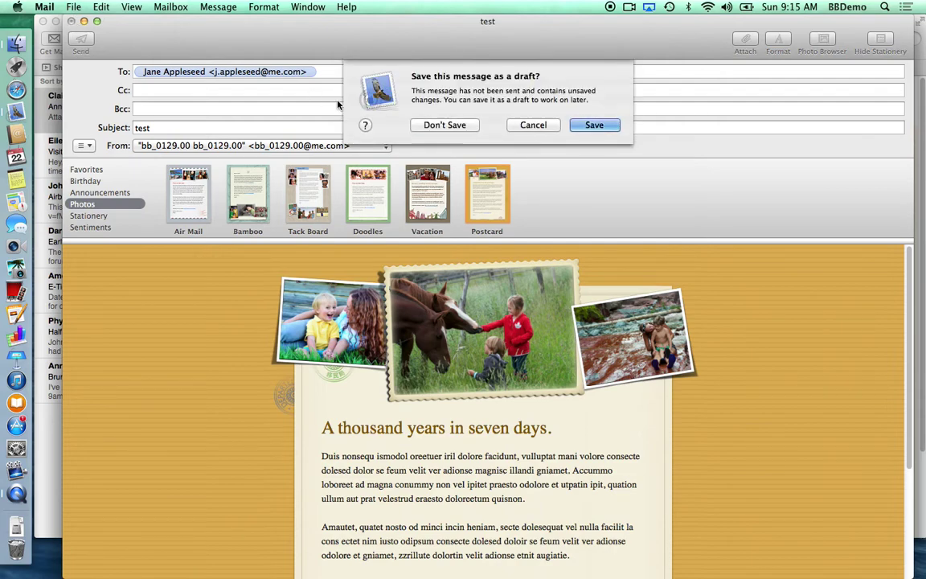
pyautogui.click(428, 126)
pyautogui.click(62, 67)
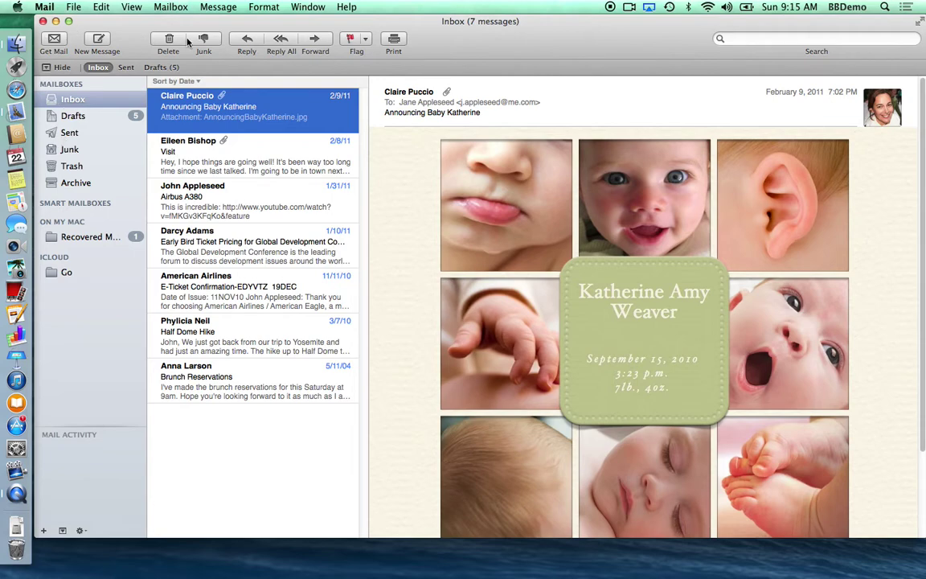
pyautogui.click(249, 42)
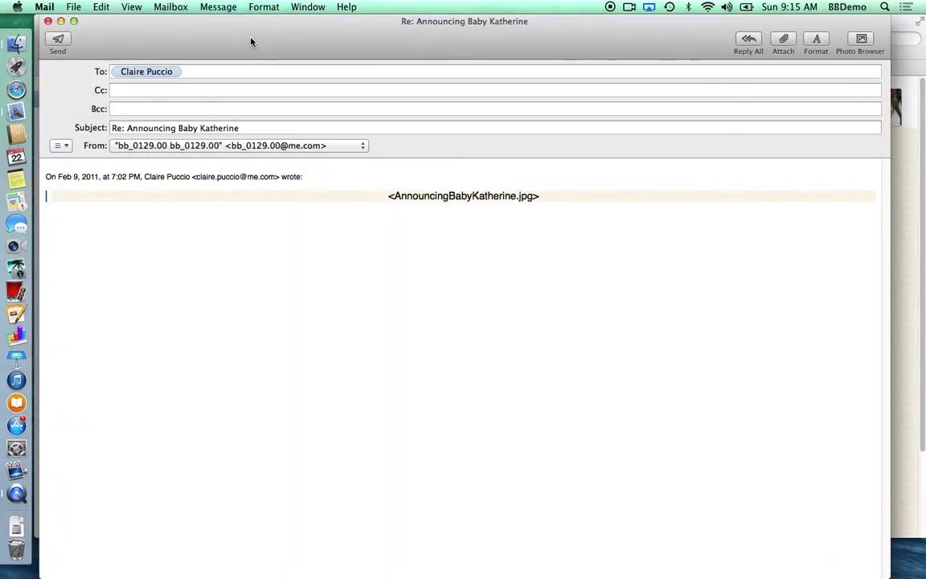
pyautogui.click(329, 144)
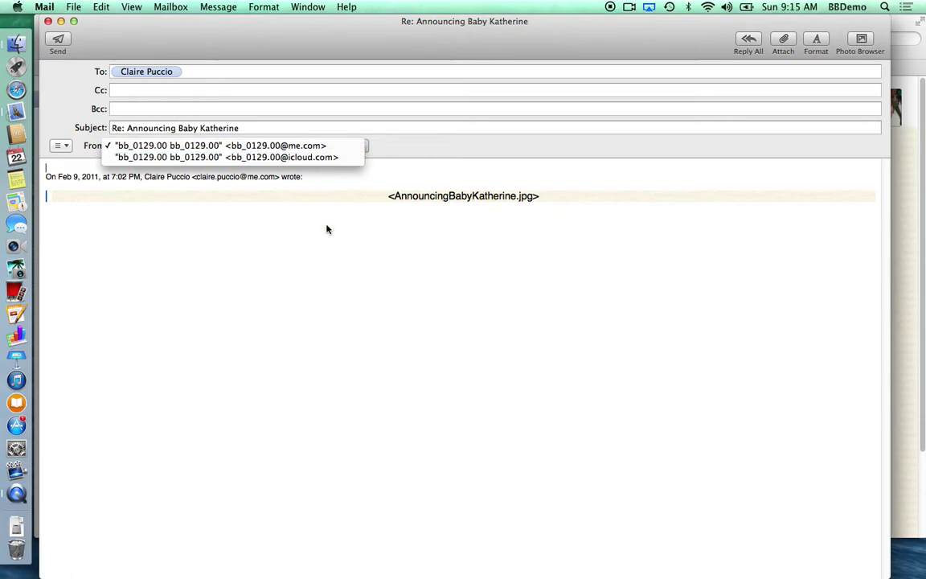
pyautogui.click(329, 272)
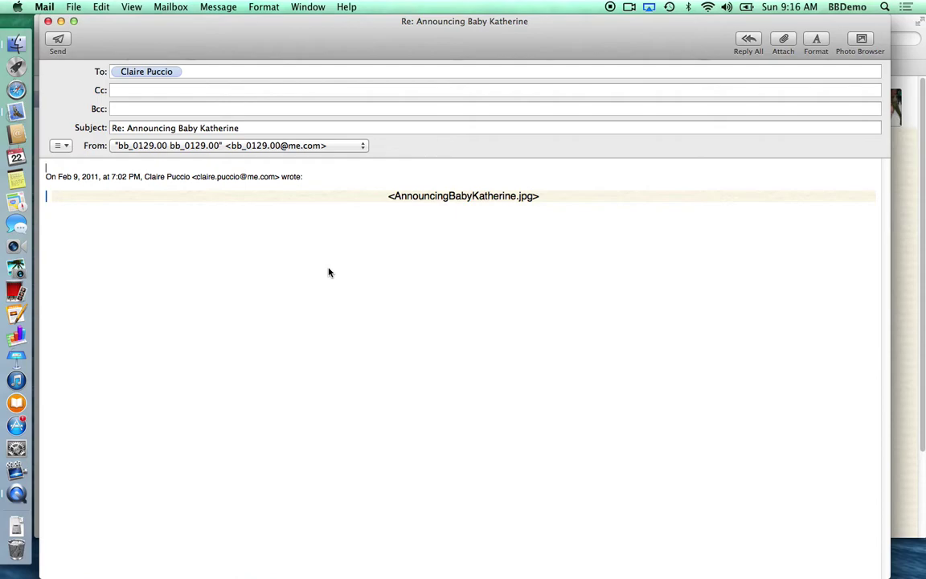
# Close the reply to the baby announcement message without sending it
pyautogui.click(48, 21)
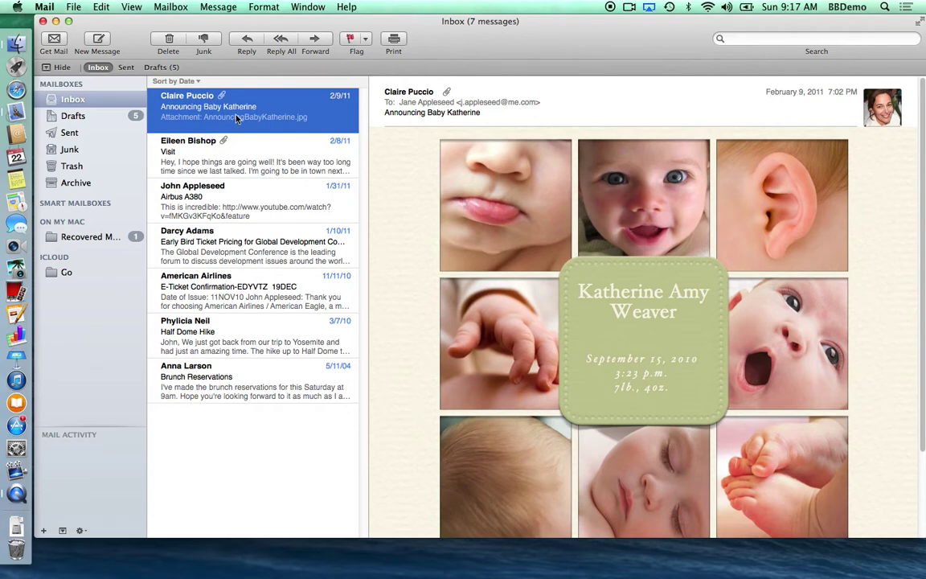
# Place the cursor in Mail's mailbox search field to start a search
pyautogui.click(740, 40)
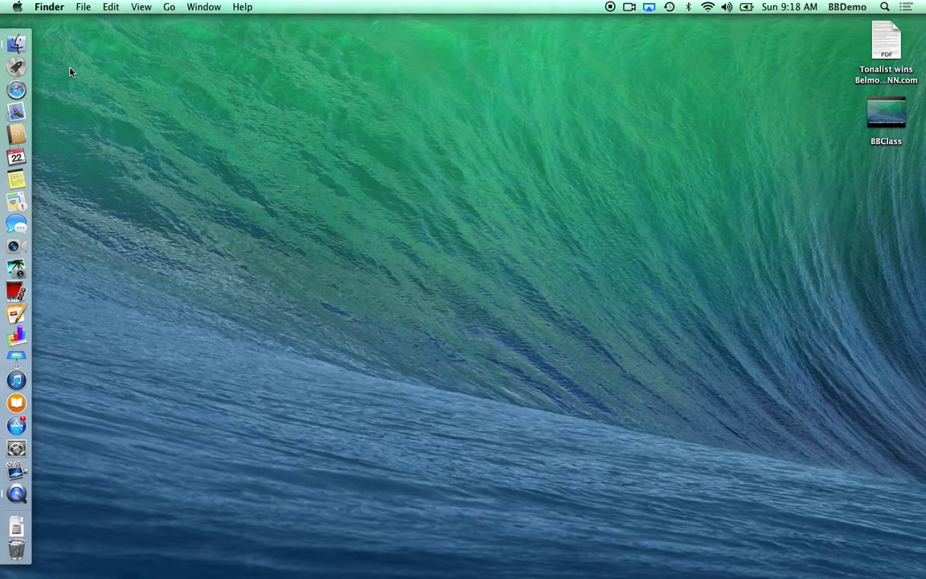
# Launch Contacts from the Dock to view the Repair group's three contact cards
pyautogui.click(16, 134)
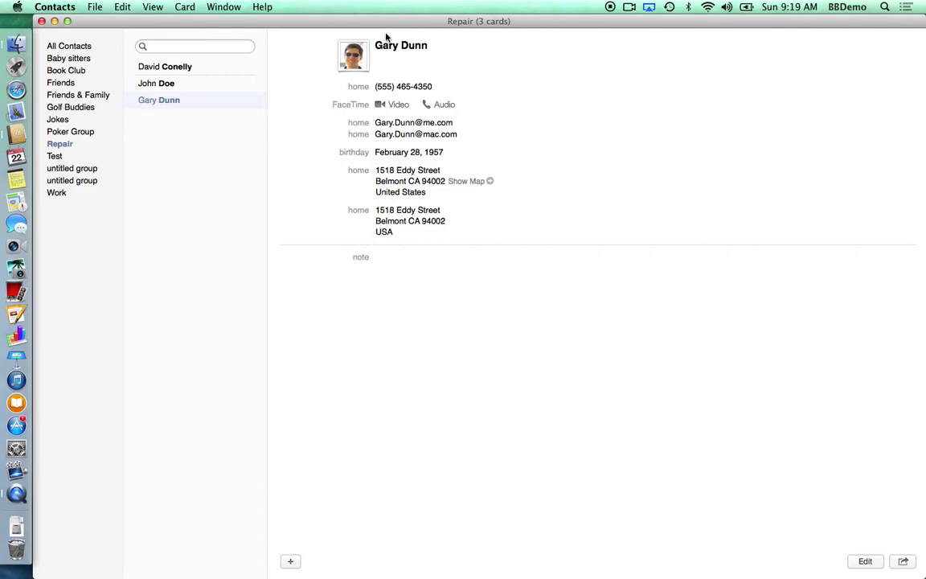
# Quit Contacts through the Contacts application menu
pyautogui.click(54, 7)
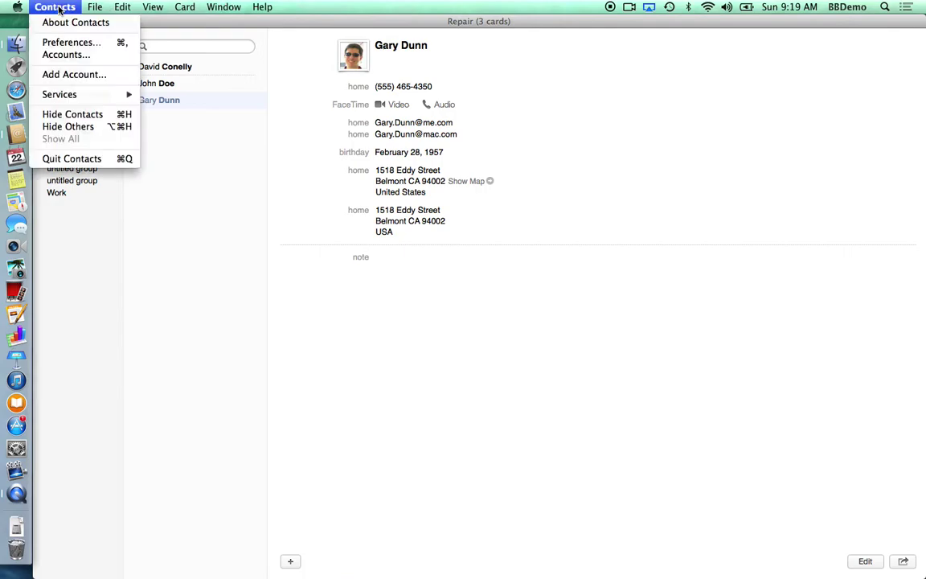
pyautogui.click(83, 160)
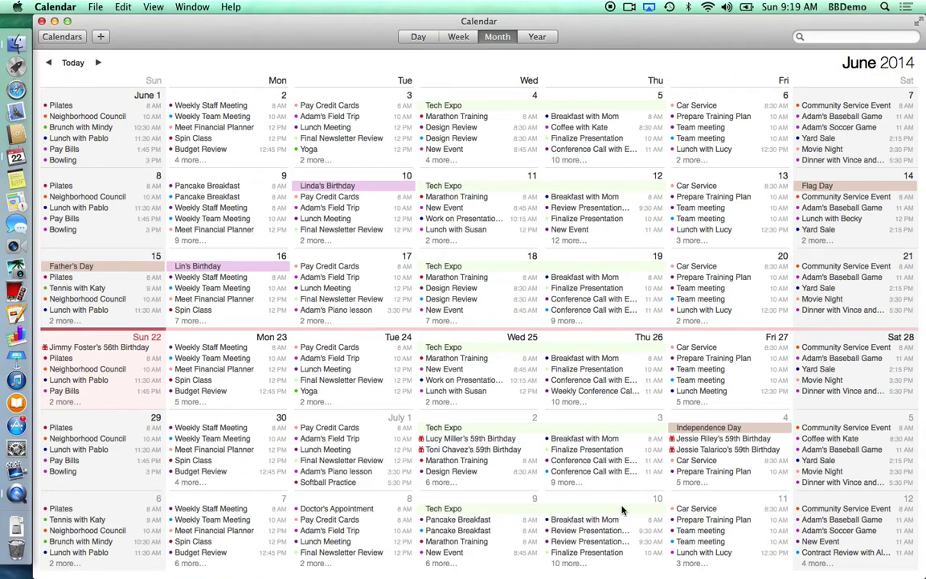
# Scroll the month view forward and back to bring July 2014 into view
pyautogui.scroll(-10, 670, 308)
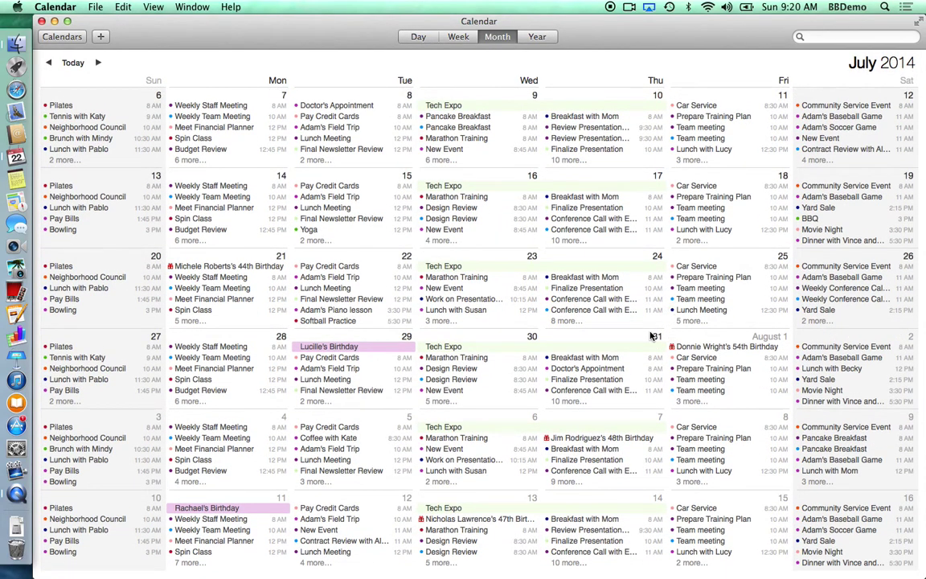
pyautogui.scroll(2, 651, 336)
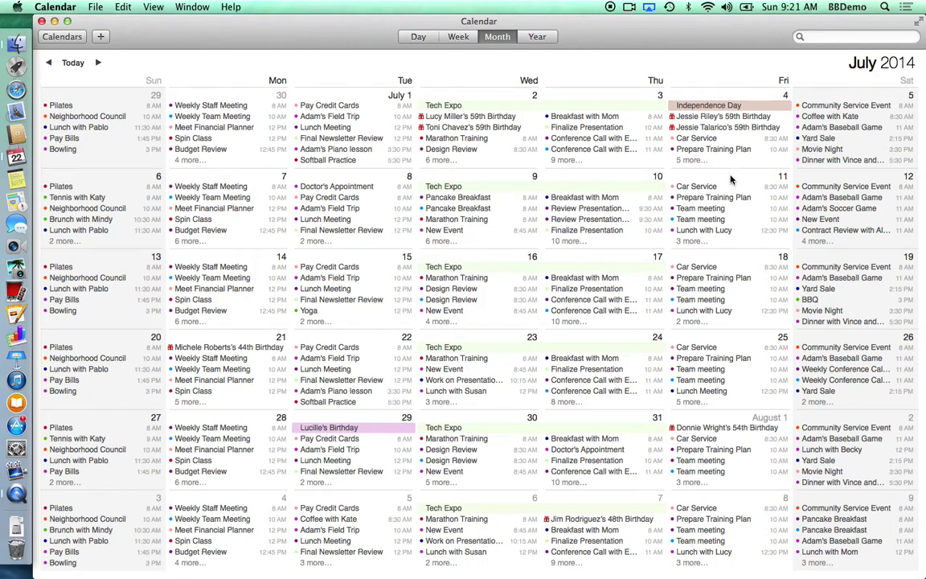
# Add a 'dentist' event at 6 AM on Friday, July 11, correcting the title typo
pyautogui.doubleClick(732, 178)
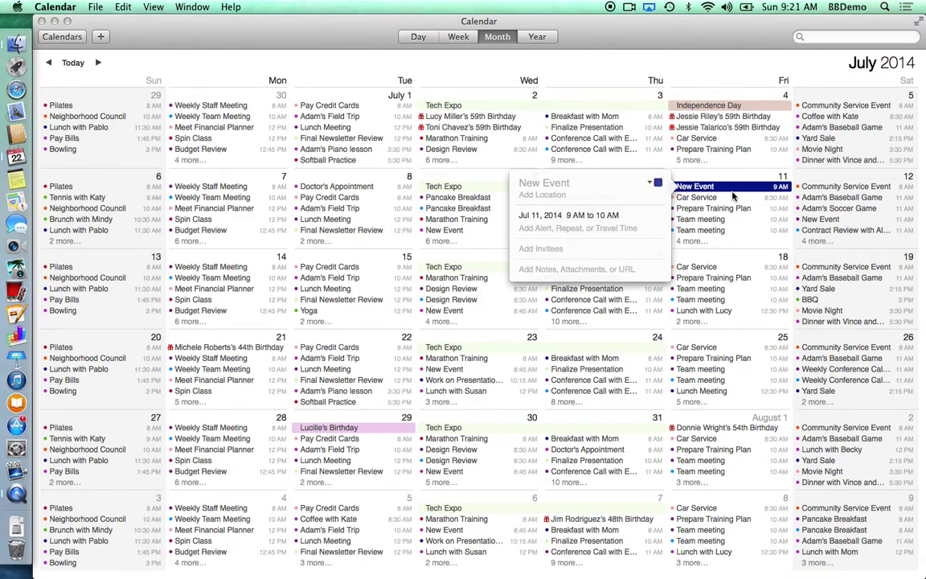
pyautogui.write('den')
pyautogui.write('tis ')
pyautogui.write('6am')
pyautogui.press('Left')
pyautogui.press('Left')
pyautogui.press('Left')
pyautogui.press('Left')
pyautogui.write('t')
pyautogui.press('Return')
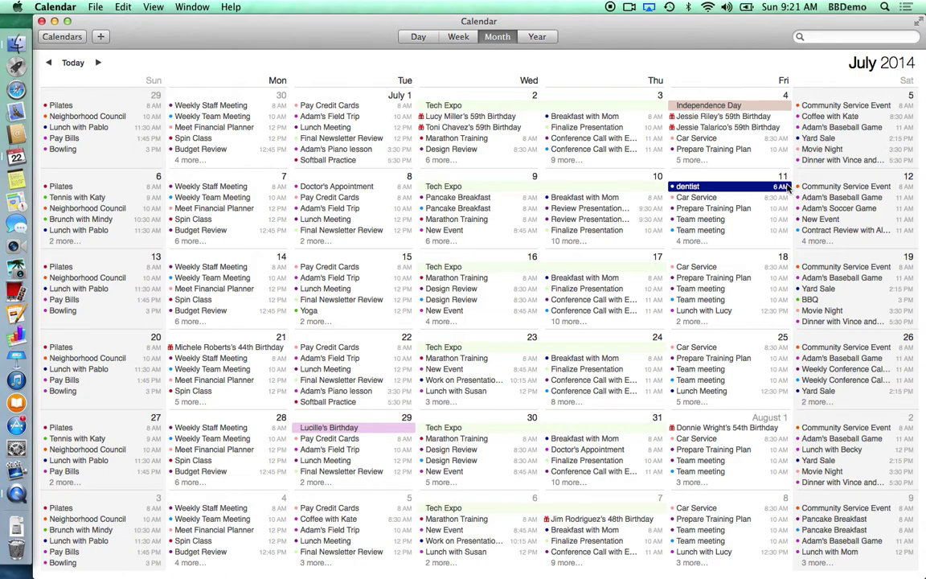
pyautogui.doubleClick(723, 186)
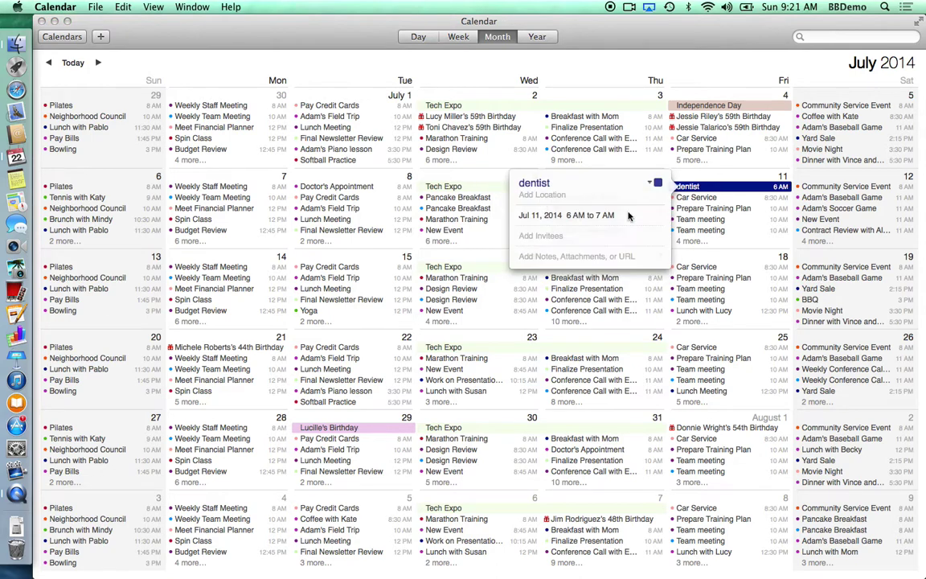
pyautogui.click(601, 217)
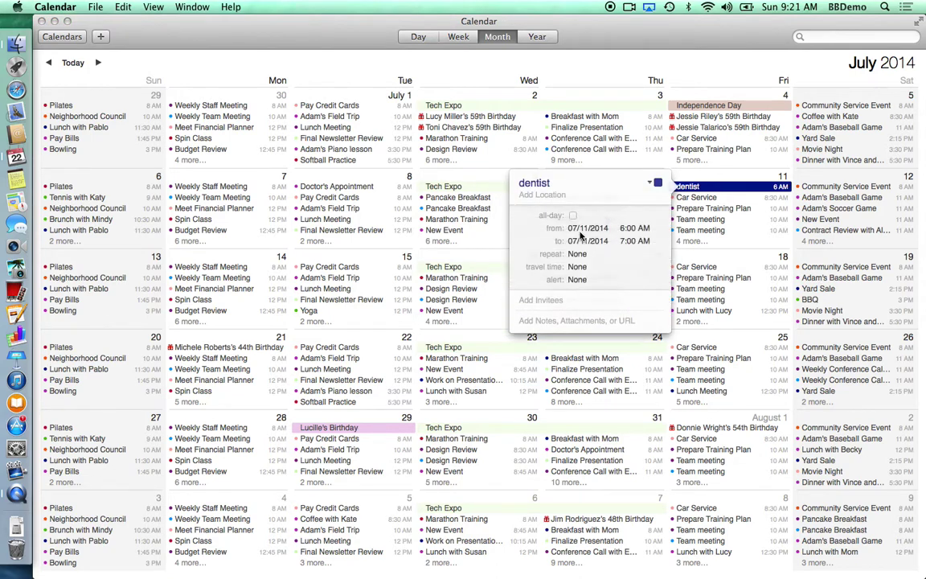
pyautogui.click(598, 229)
pyautogui.click(636, 228)
pyautogui.click(709, 170)
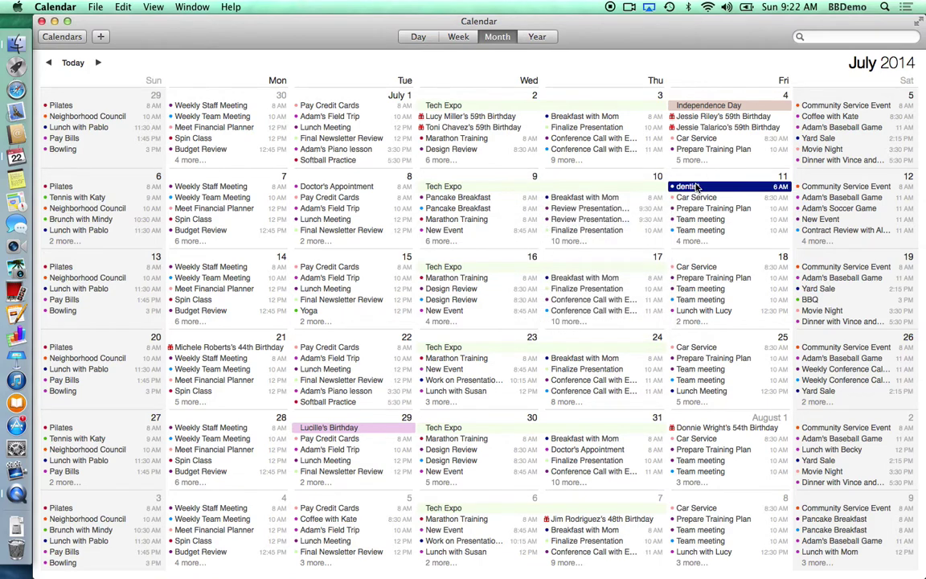
# Delete the dentist event from July 11 and quit Calendar with Cmd+Q
pyautogui.press('Delete')
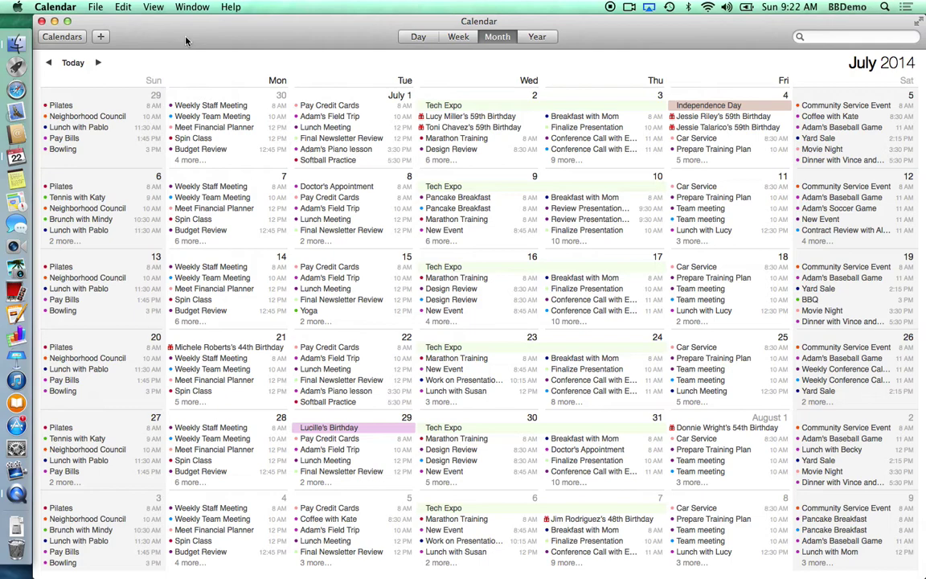
pyautogui.press('super+q')
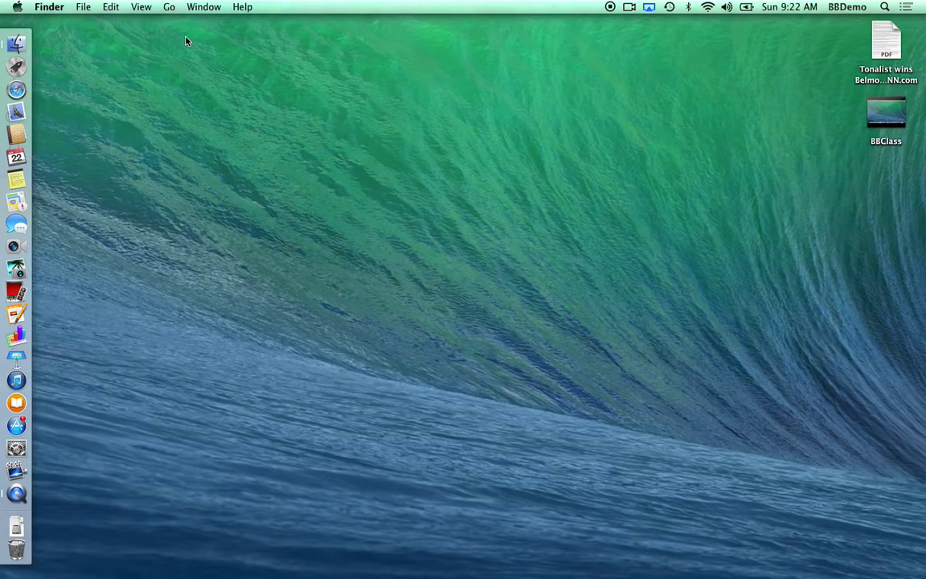
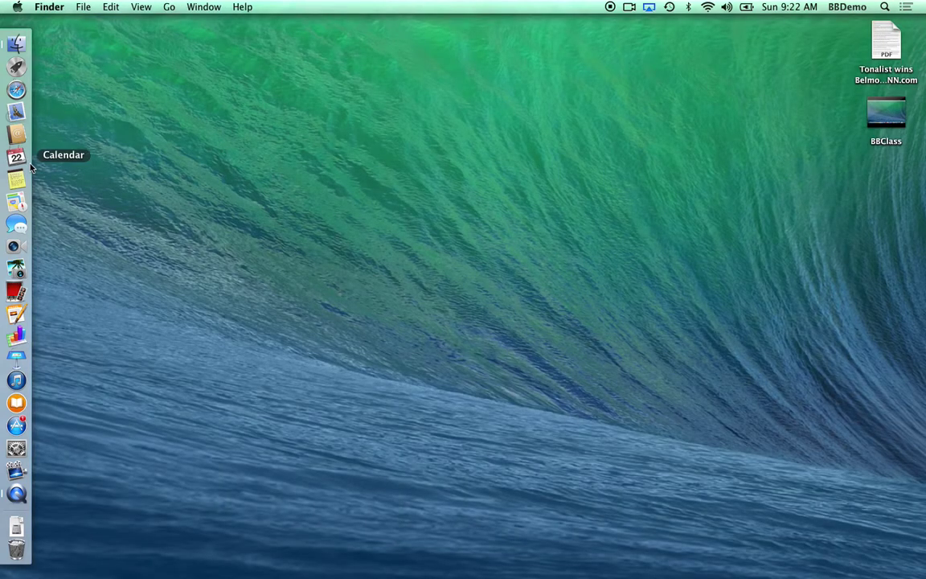
pyautogui.click(17, 180)
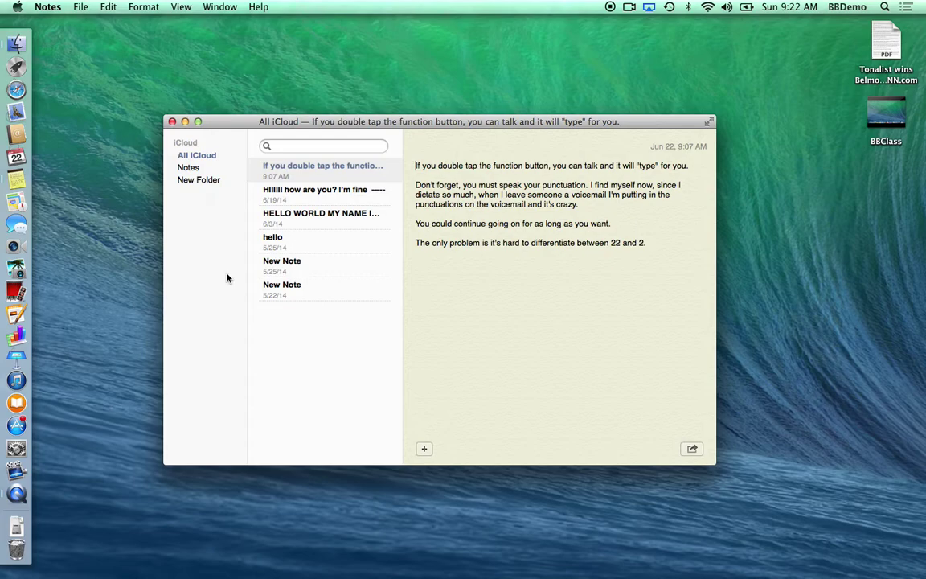
pyautogui.click(171, 122)
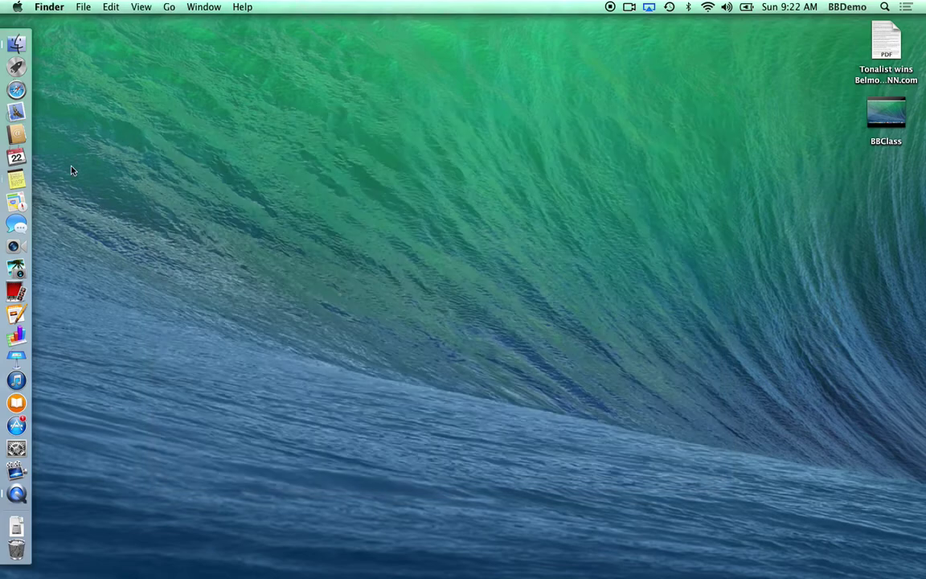
# Open Maps in Standard style and jump to the saved Transamerica Pyramid bookmark
pyautogui.click(25, 199)
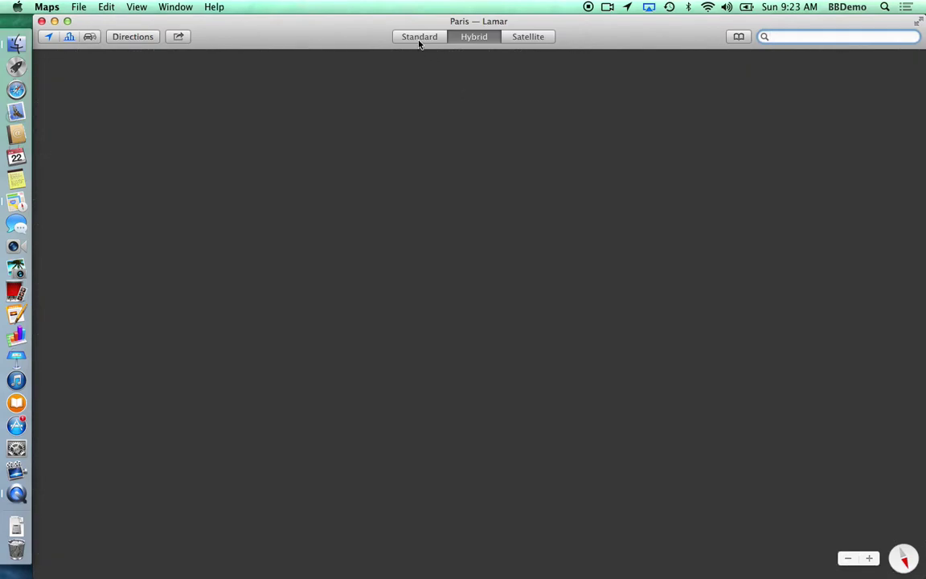
pyautogui.click(419, 38)
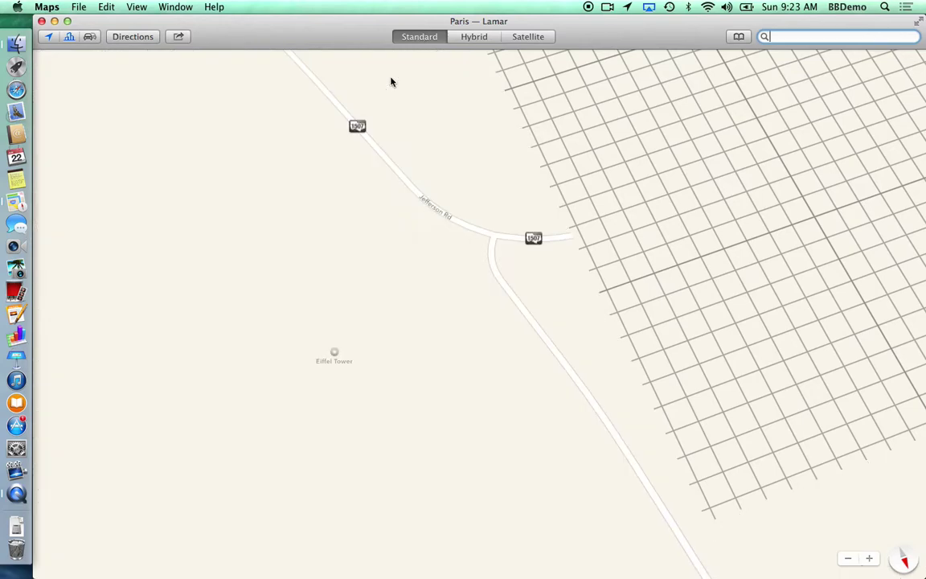
pyautogui.click(738, 36)
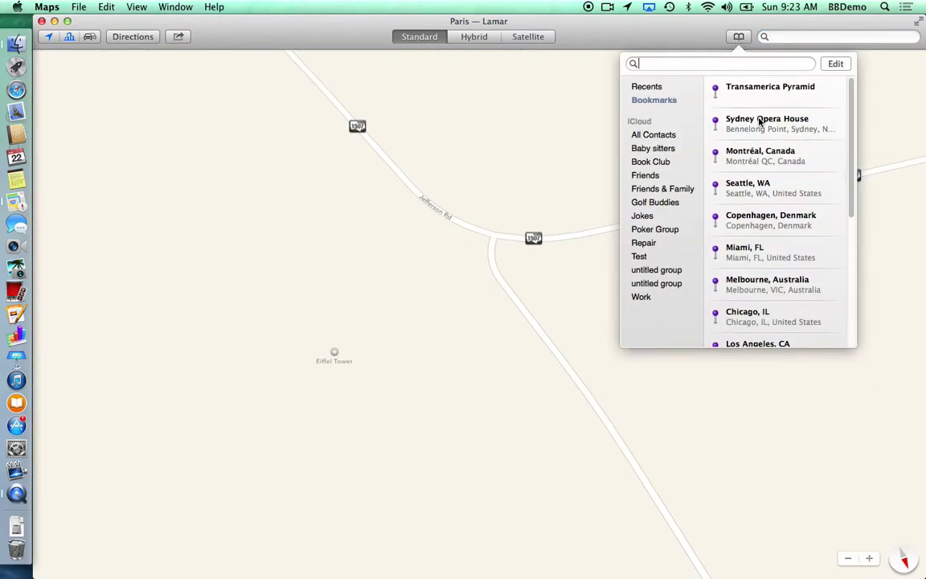
pyautogui.click(762, 92)
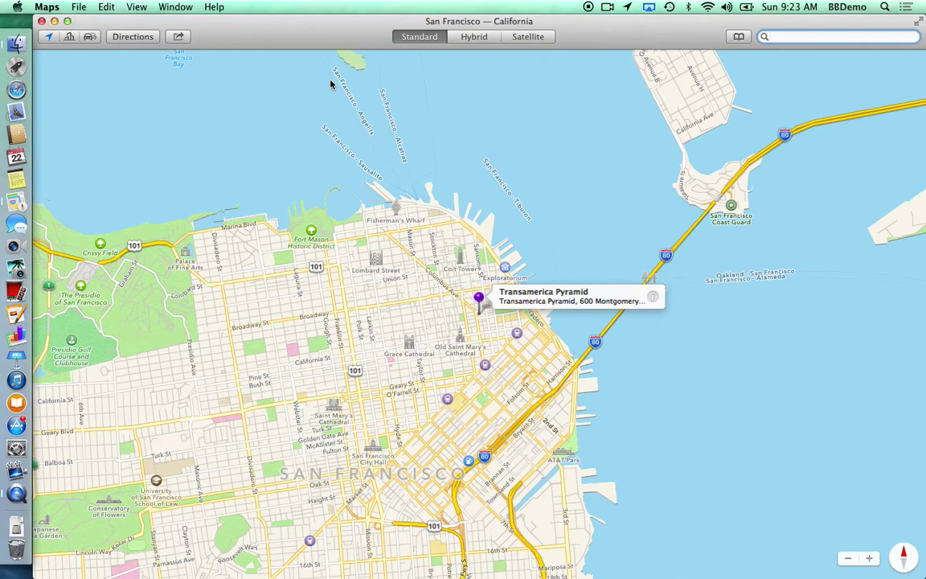
# Glance at the location's Share options, then tilt the map into 3D
pyautogui.click(179, 37)
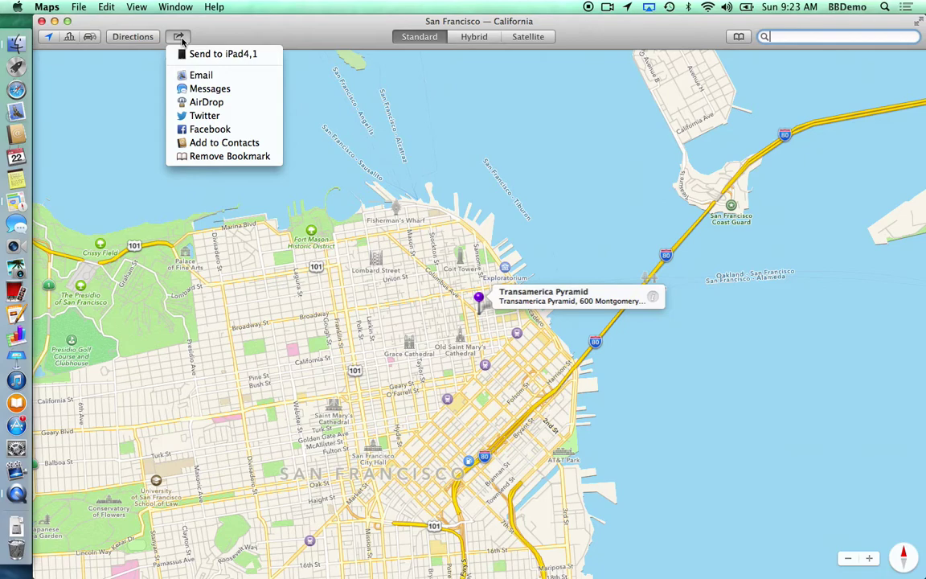
pyautogui.click(469, 104)
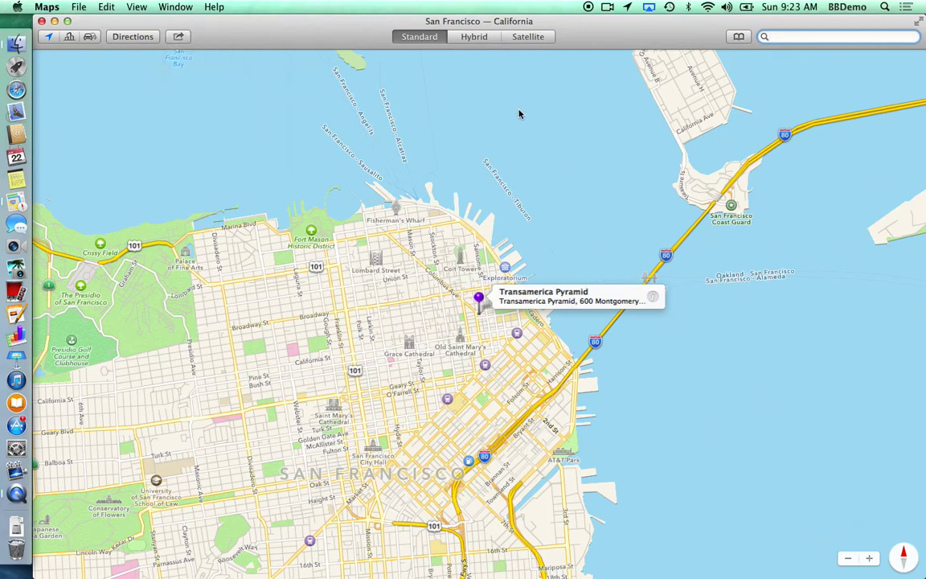
pyautogui.click(69, 36)
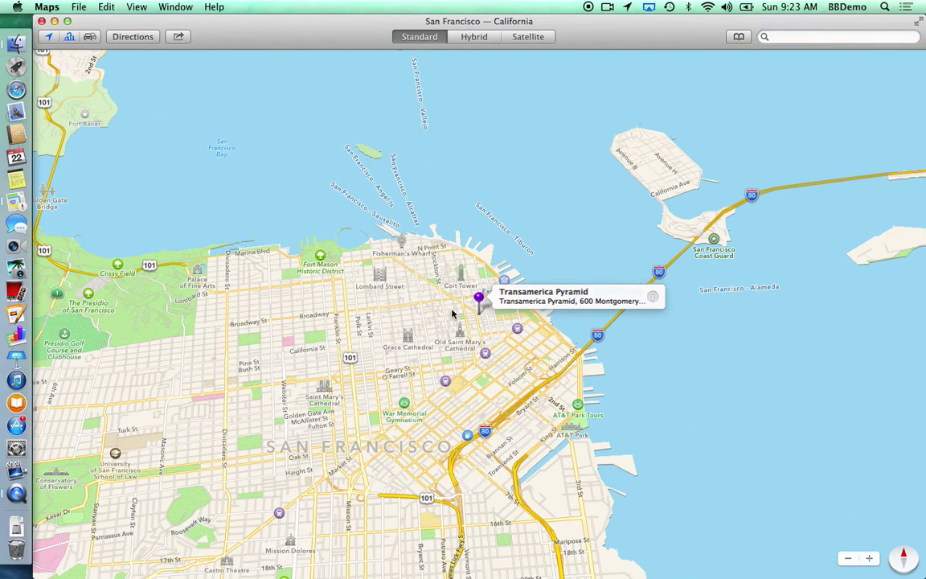
# Zoom in on the pin and tilt into 3D buildings, panning north past Broadway to Jackson Square
pyautogui.scroll(5, 452, 312)
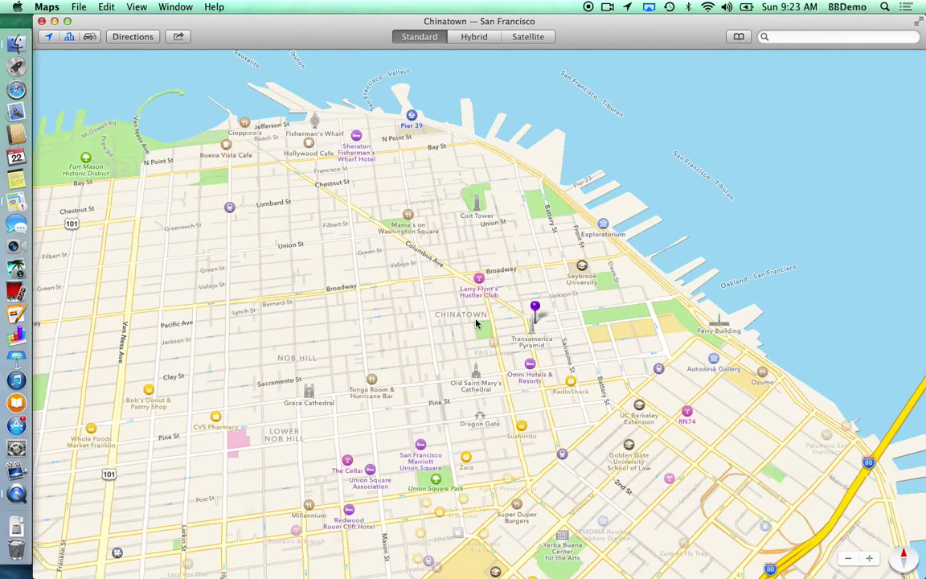
pyautogui.scroll(3, 485, 328)
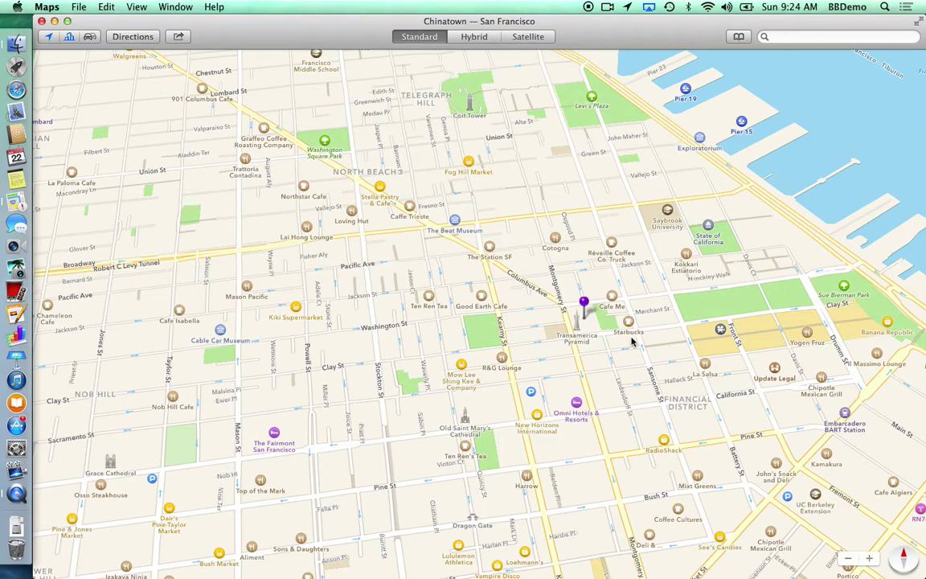
pyautogui.scroll(-5, 632, 342)
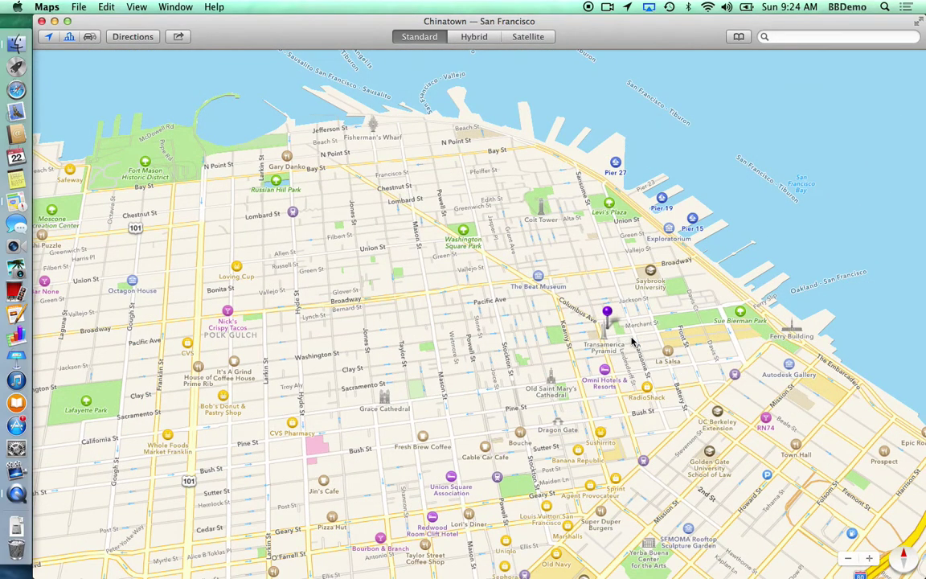
pyautogui.scroll(5, 632, 342)
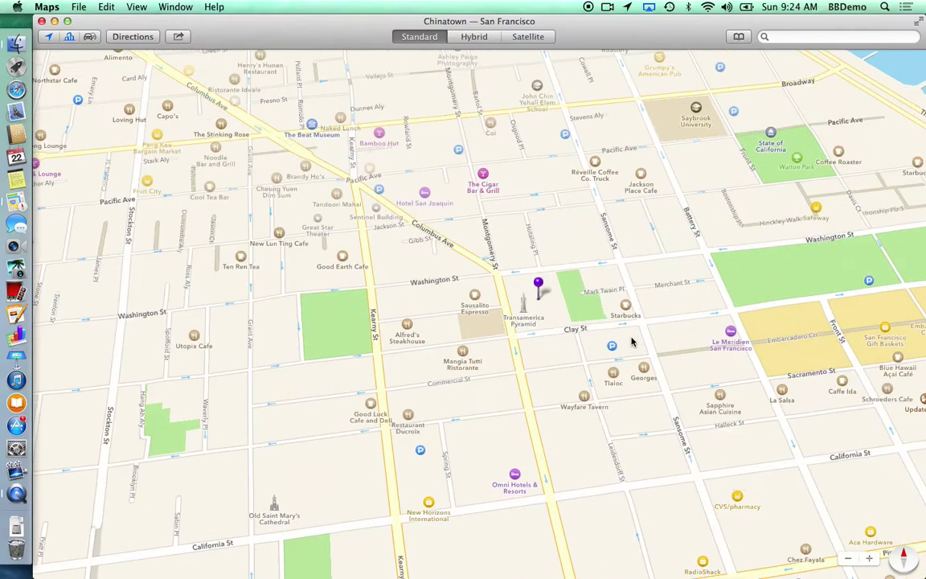
pyautogui.press('super+d')
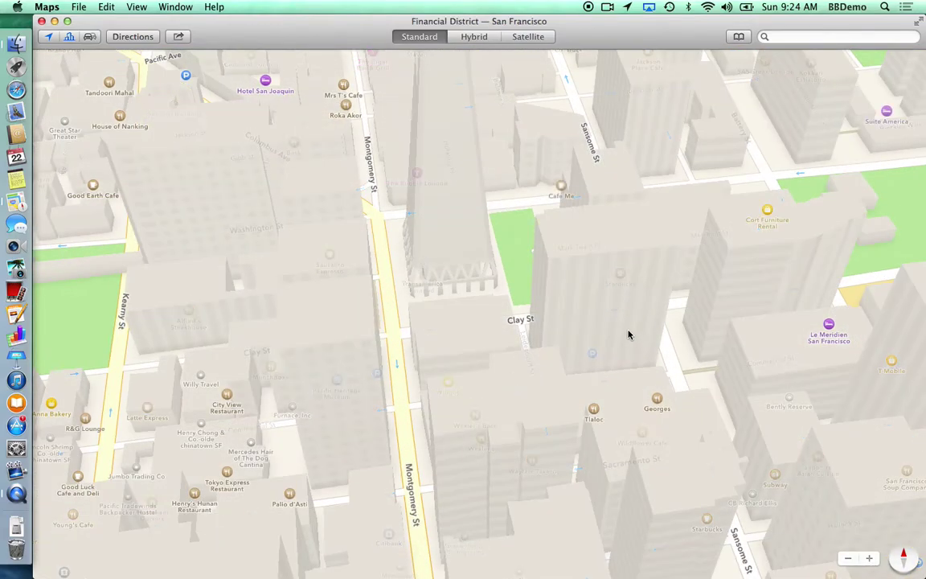
pyautogui.press('Up')
pyautogui.press('Up')
pyautogui.press('Up')
pyautogui.press('Up')
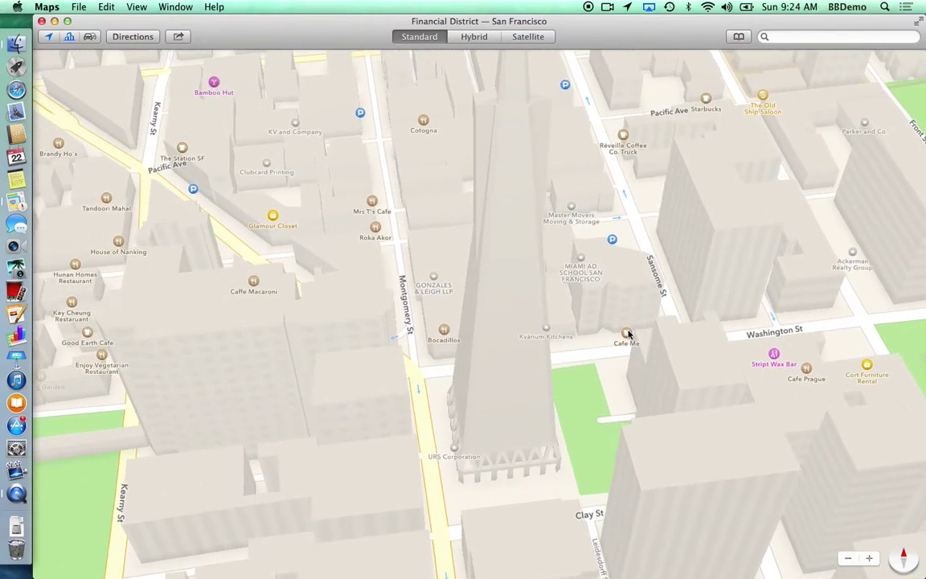
pyautogui.press('Up')
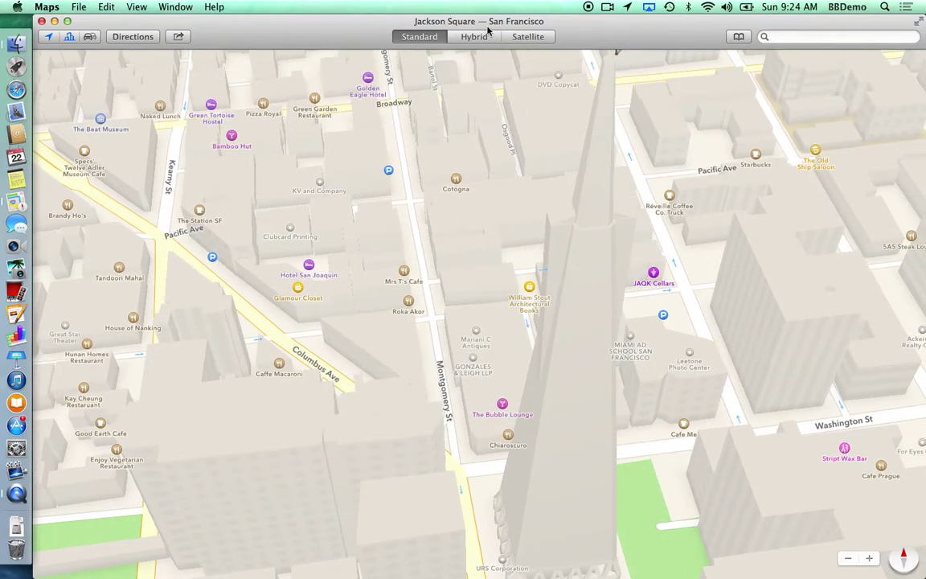
# Switch to Hybrid imagery and rotate the 3D view around the centred Transamerica Pyramid
pyautogui.click(483, 37)
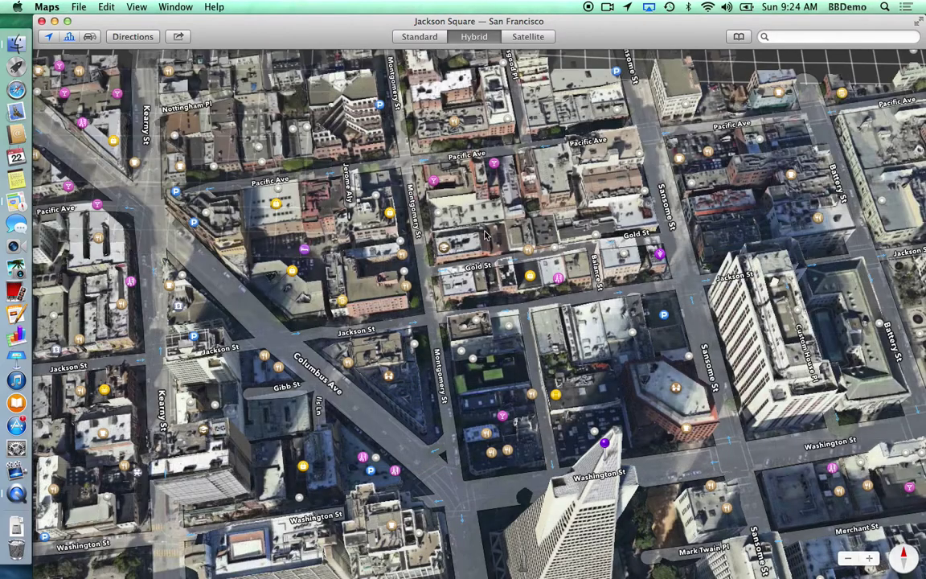
pyautogui.press('Down')
pyautogui.press('Down')
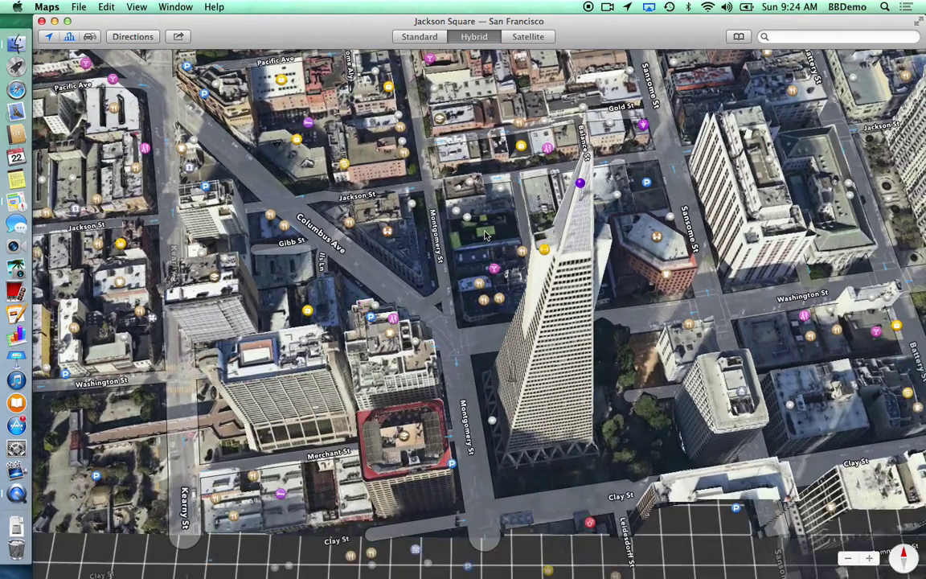
pyautogui.press('super+Left')
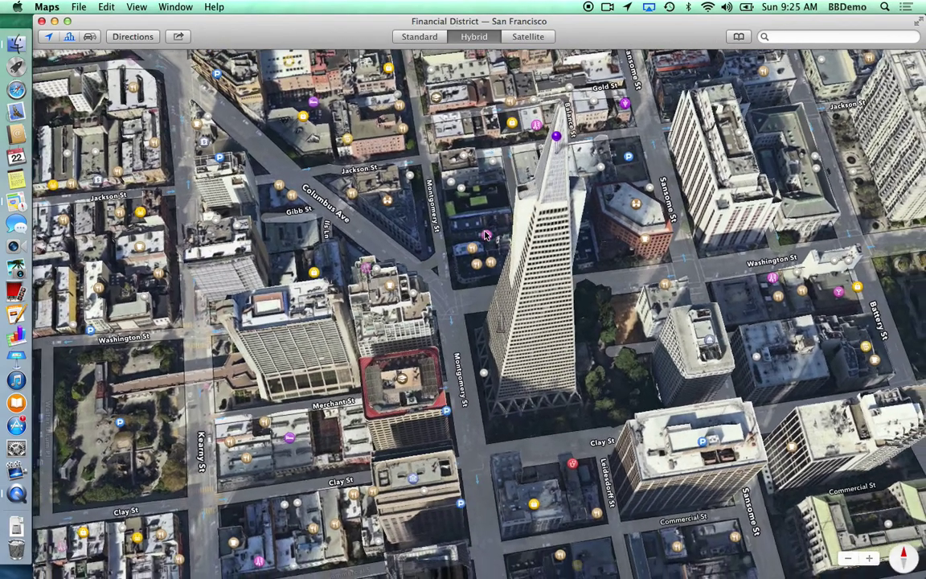
pyautogui.press('super+Left')
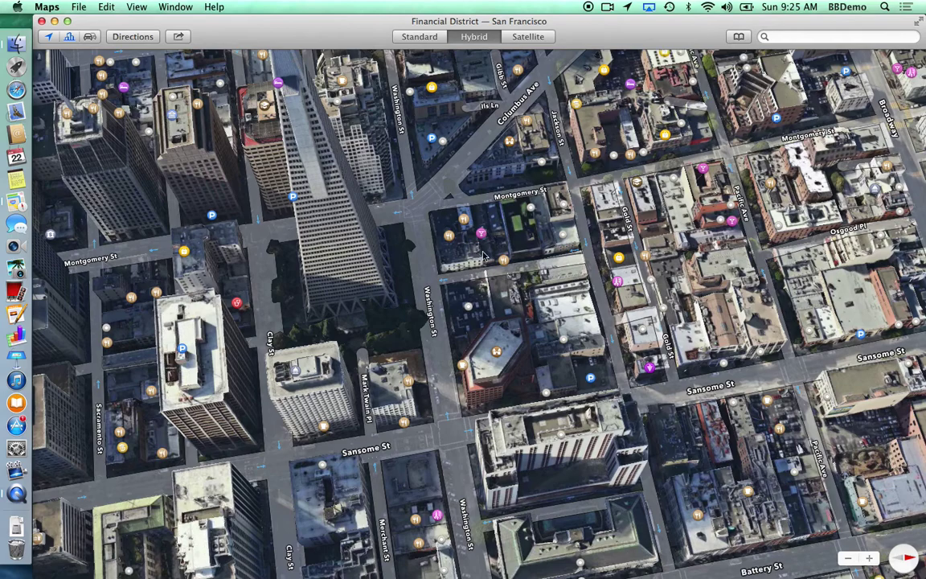
pyautogui.press('Up')
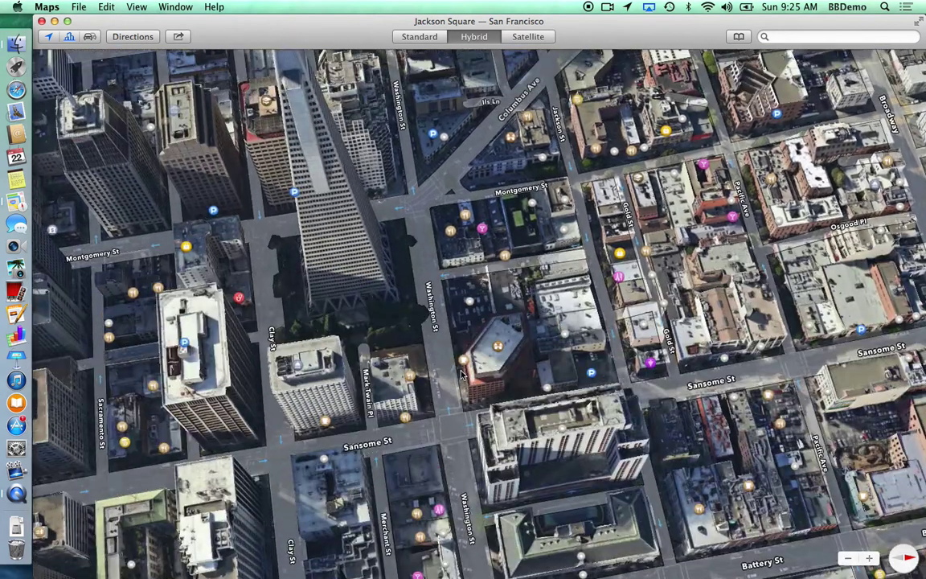
# Zoom out to Chinatown and the waterfront on the Standard street map
pyautogui.press('super+minus')
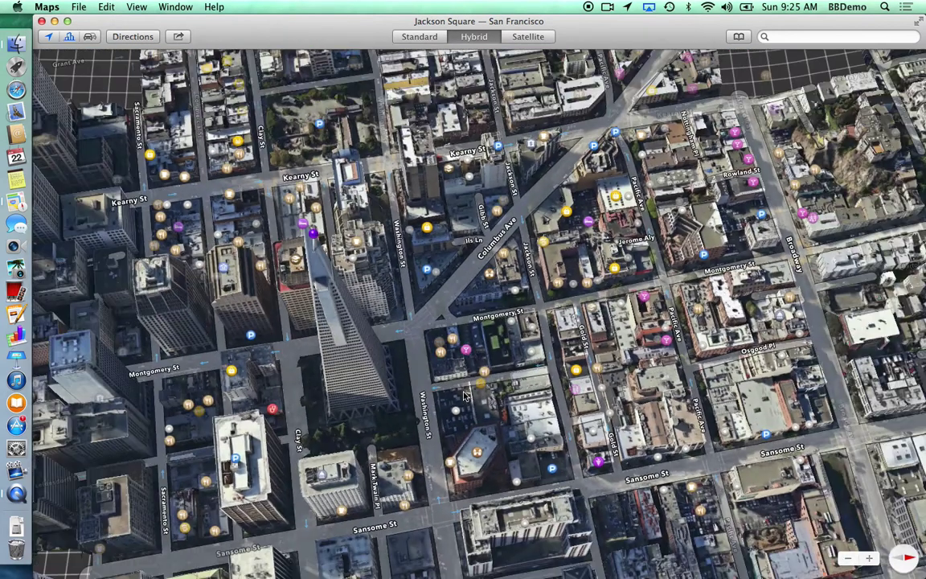
pyautogui.press('super+minus')
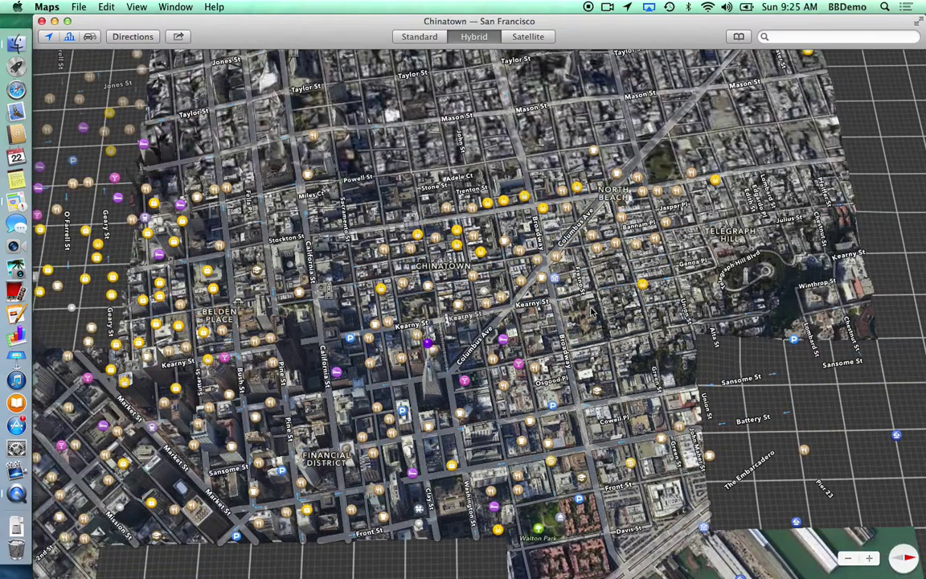
pyautogui.click(419, 37)
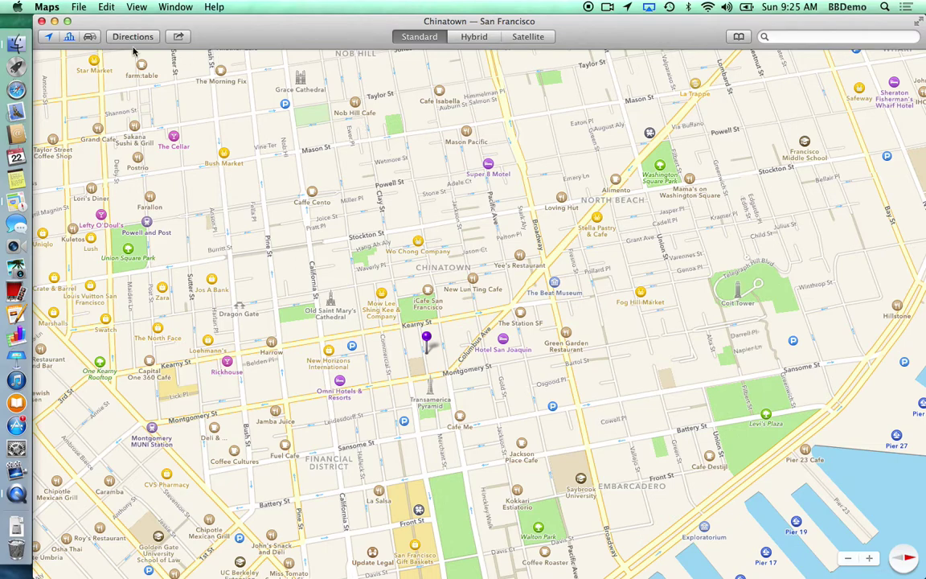
# Tilt the street map into 3D, then quit Maps from the Maps menu
pyautogui.click(70, 37)
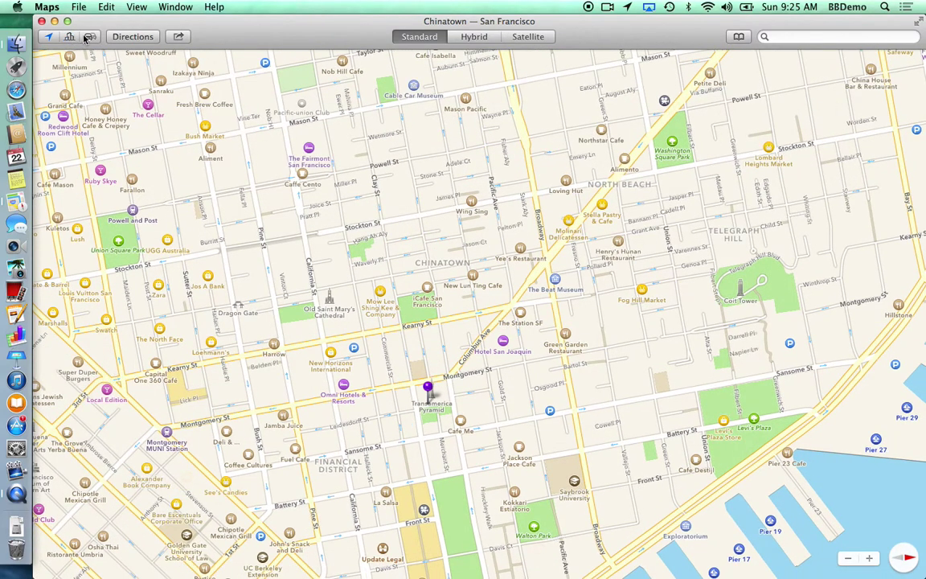
pyautogui.click(47, 8)
pyautogui.click(64, 127)
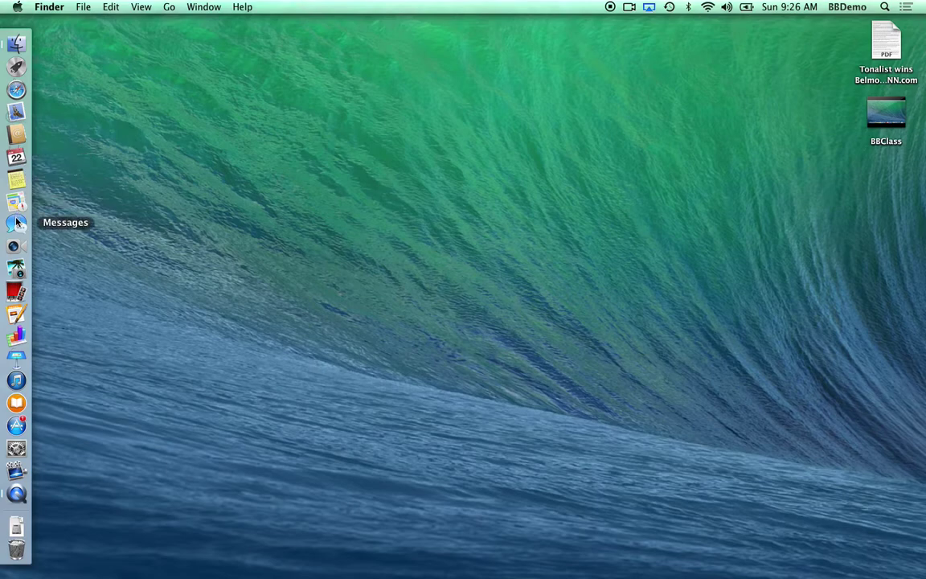
# Launch iPhoto from the Dock to load the 364-item Photos library
pyautogui.click(16, 268)
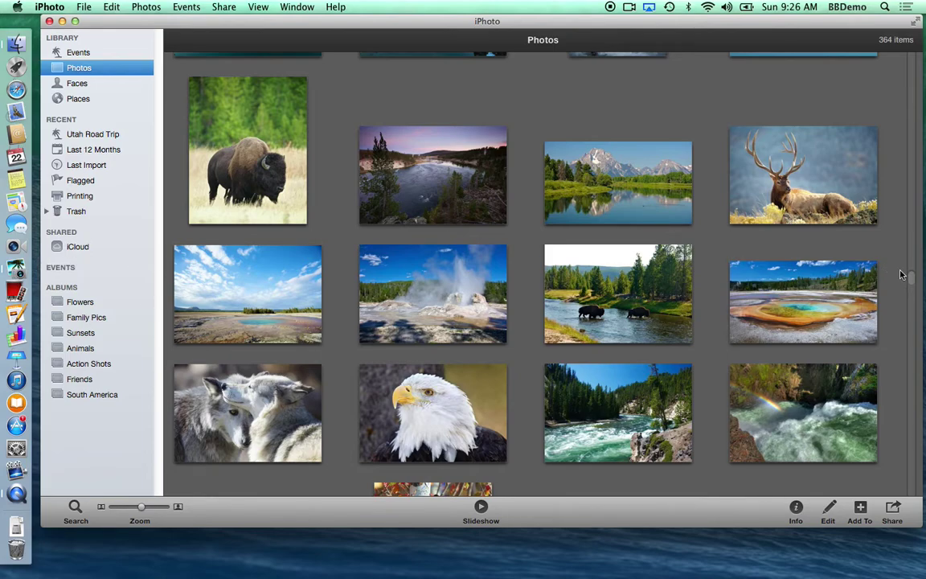
# Sort the Photos grid by date via View > Sort Photos, then switch to Events
pyautogui.moveTo(909, 278); pyautogui.dragTo(910, 397)
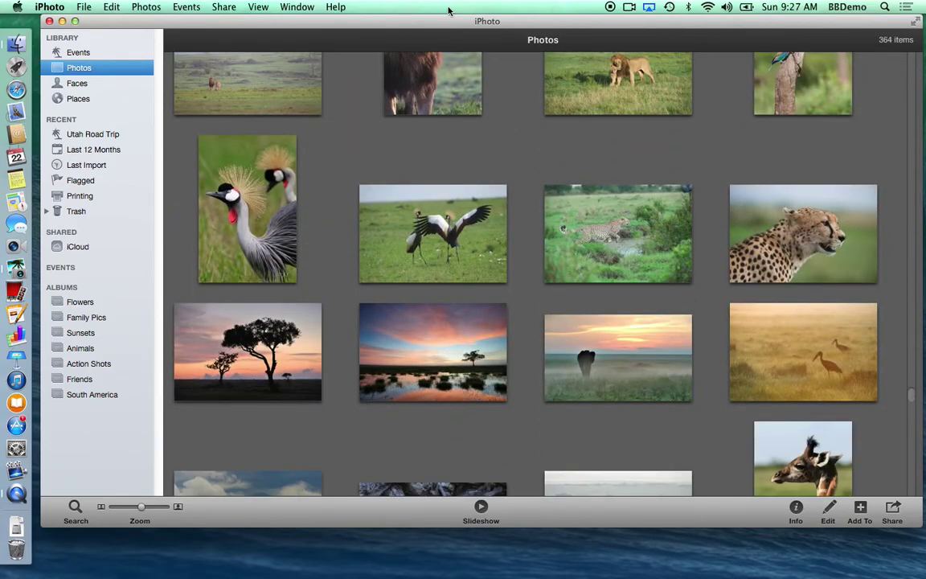
pyautogui.click(258, 7)
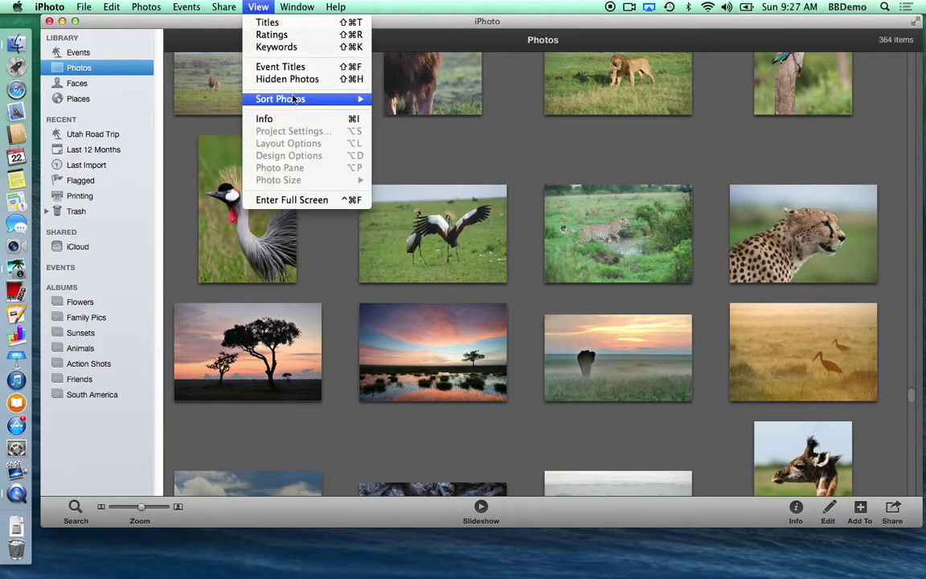
pyautogui.moveTo(296, 103)
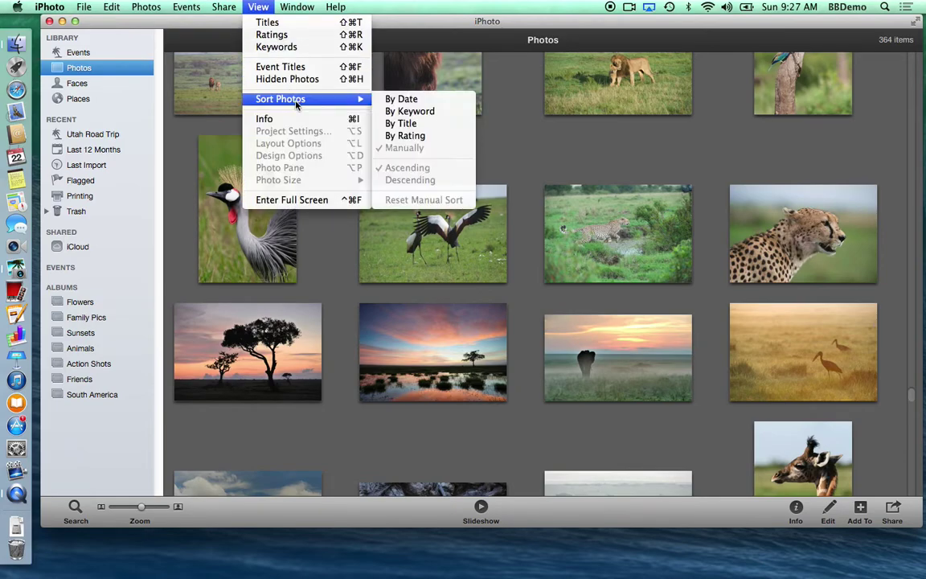
pyautogui.click(392, 100)
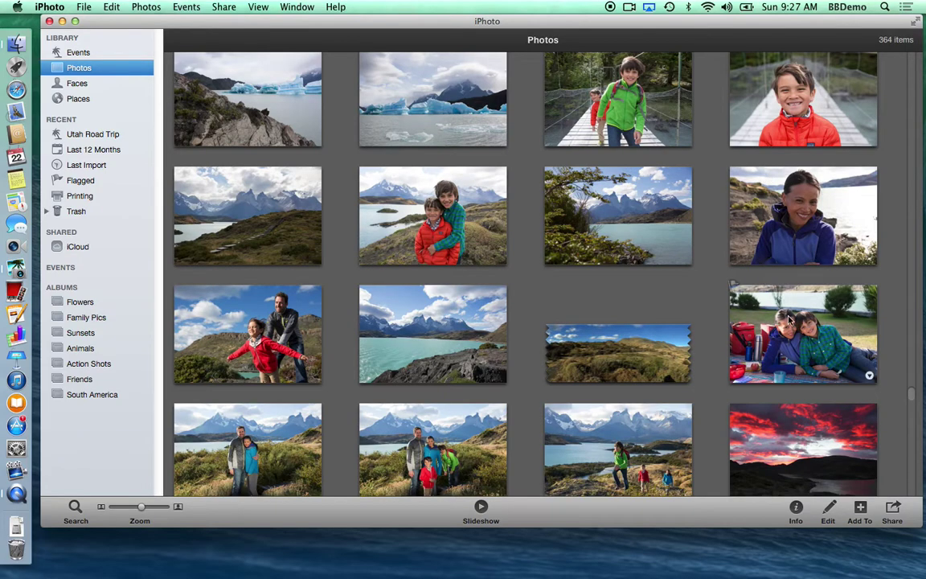
pyautogui.moveTo(912, 393)
pyautogui.mouseDown()
pyautogui.moveTo(905, 292)
pyautogui.moveTo(914, 404)
pyautogui.mouseUp()
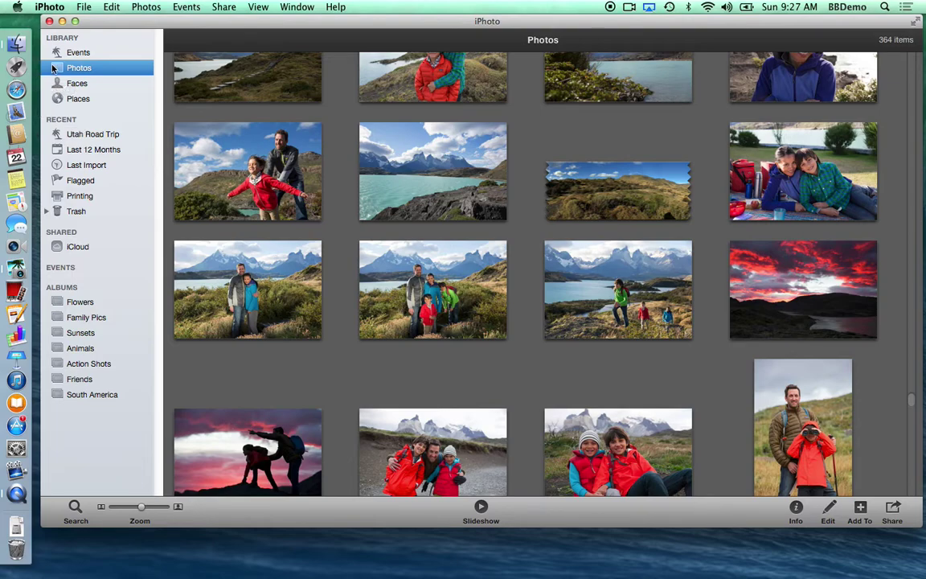
pyautogui.click(78, 52)
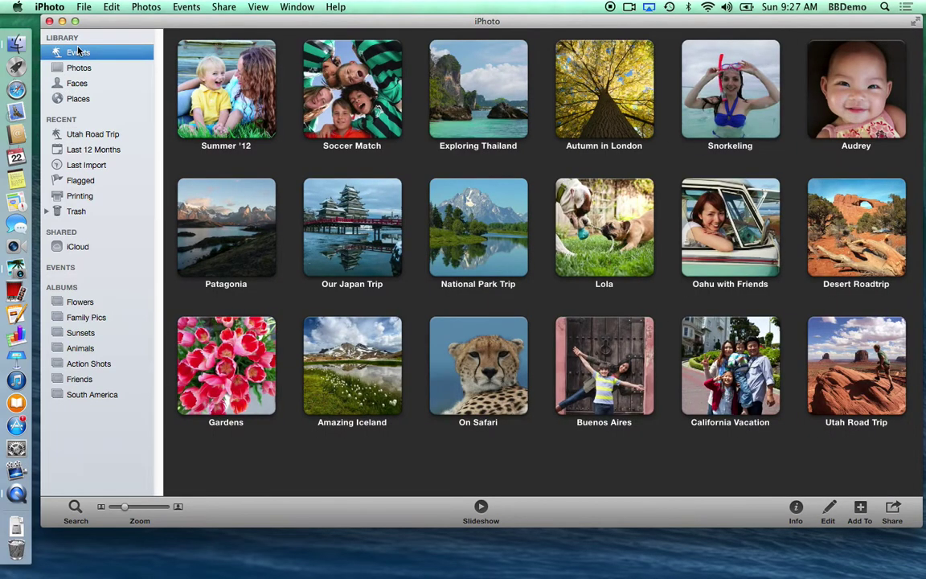
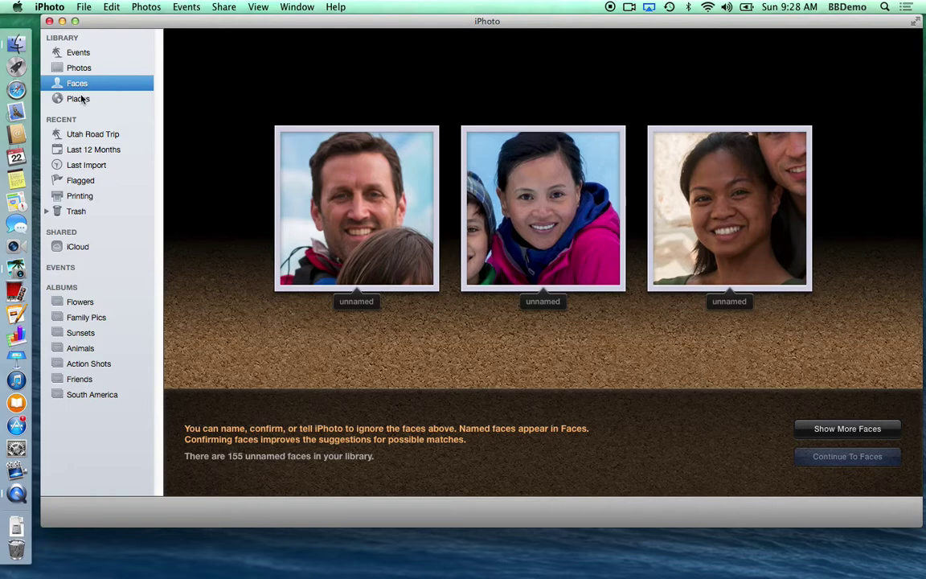
# View the photo locations on the Places map, then show all 364 library photos
pyautogui.click(78, 98)
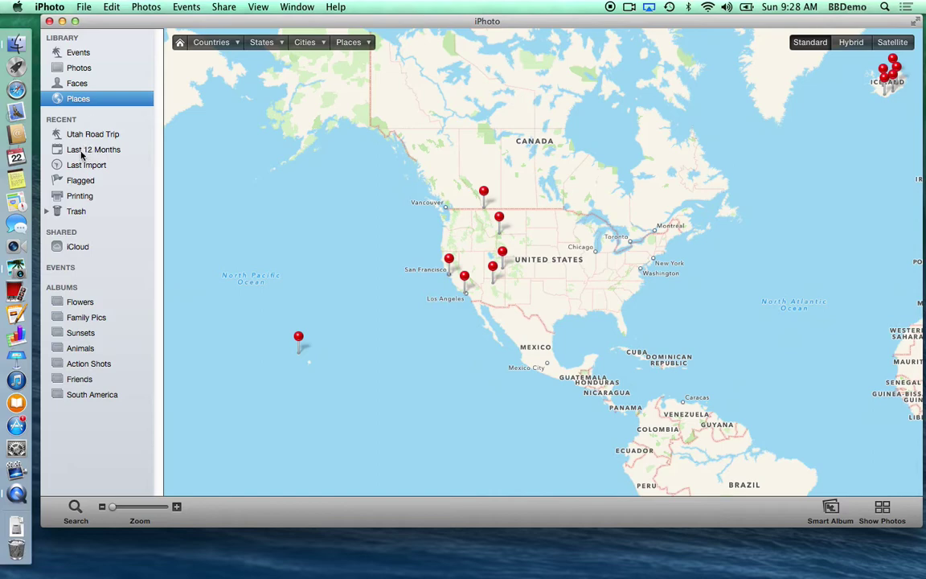
pyautogui.click(79, 69)
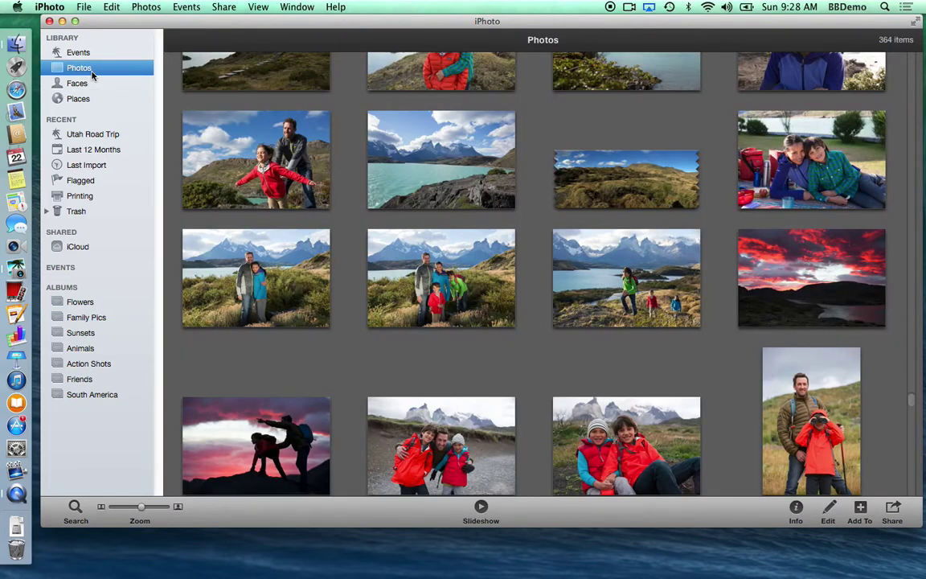
# Shrink the thumbnails and select a 30-photo block spanning three middle rows of the grid
pyautogui.moveTo(168, 167); pyautogui.dragTo(505, 450)
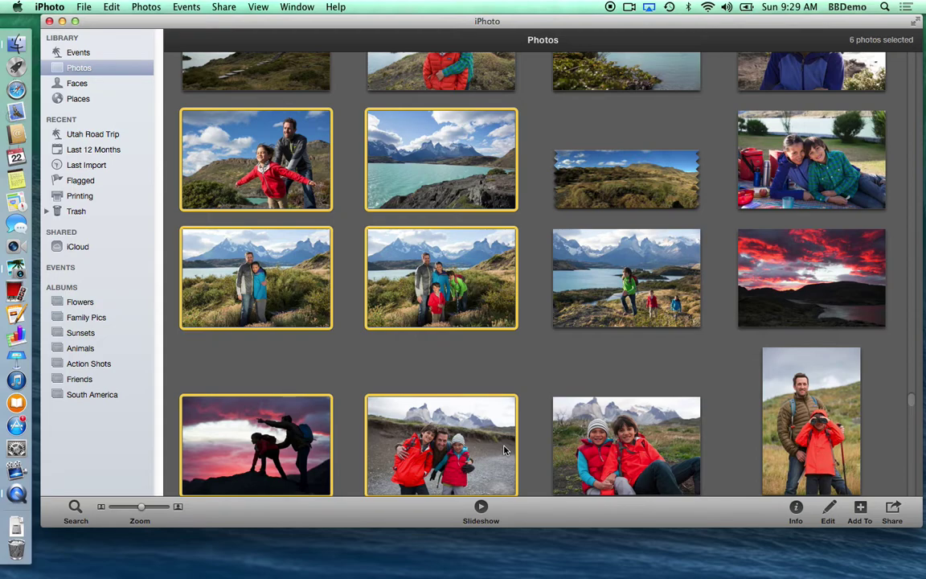
pyautogui.scroll(-5, 505, 450)
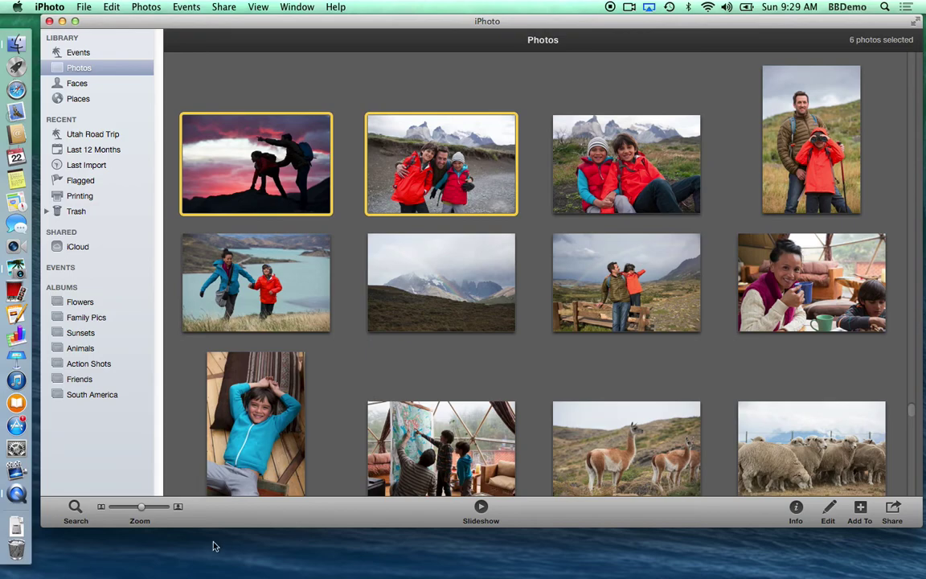
pyautogui.moveTo(142, 507); pyautogui.dragTo(110, 508)
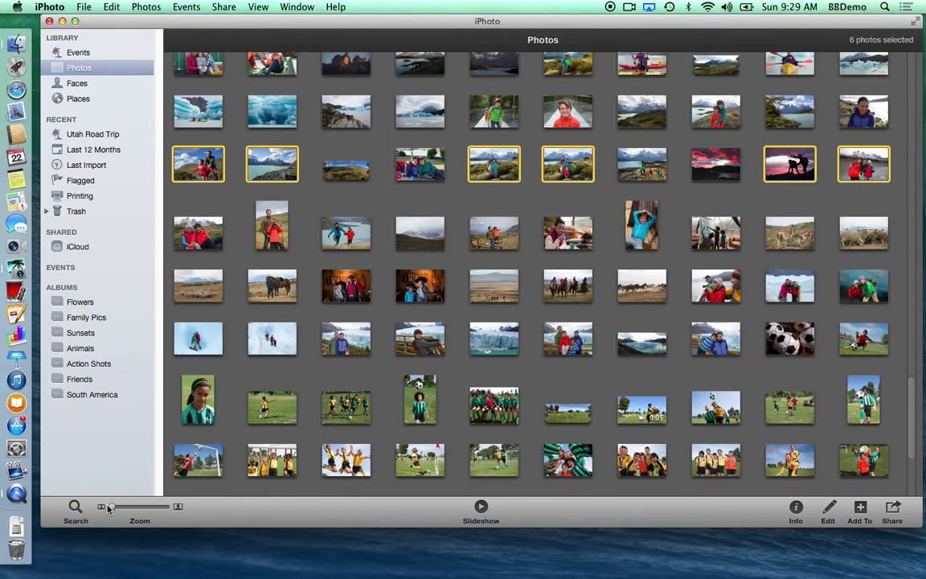
pyautogui.click(183, 197)
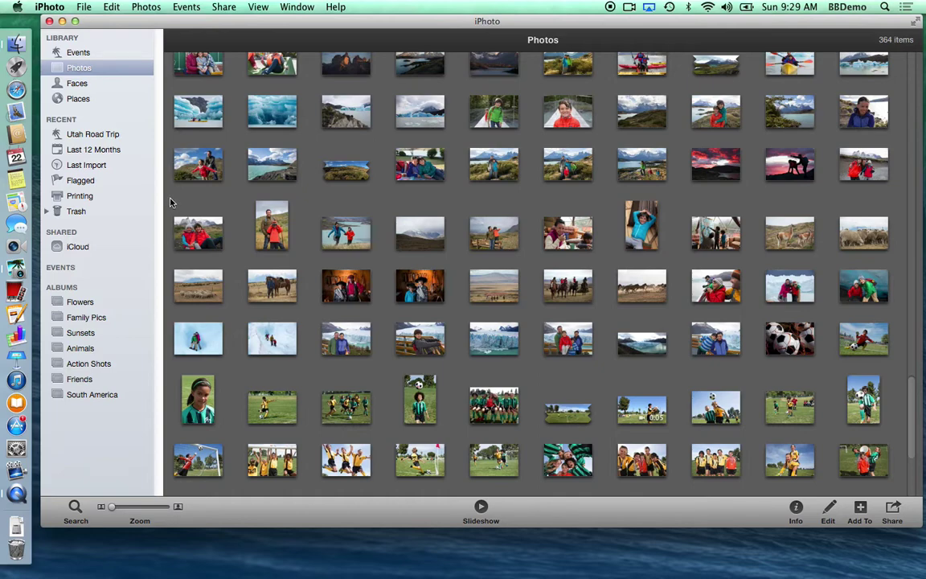
pyautogui.moveTo(169, 197); pyautogui.dragTo(866, 345)
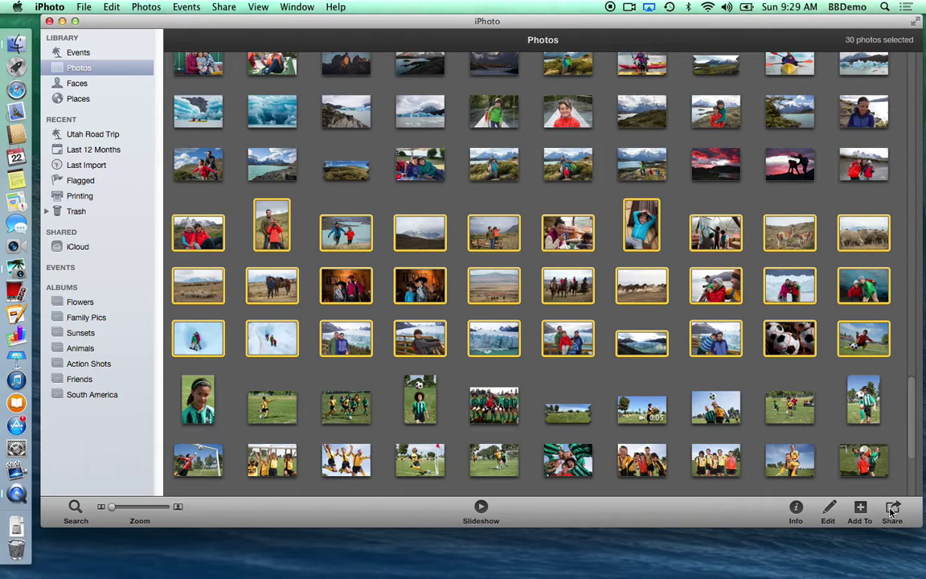
# Put the 30 selected photos into a new album named 'test', then return to the full library
pyautogui.click(860, 507)
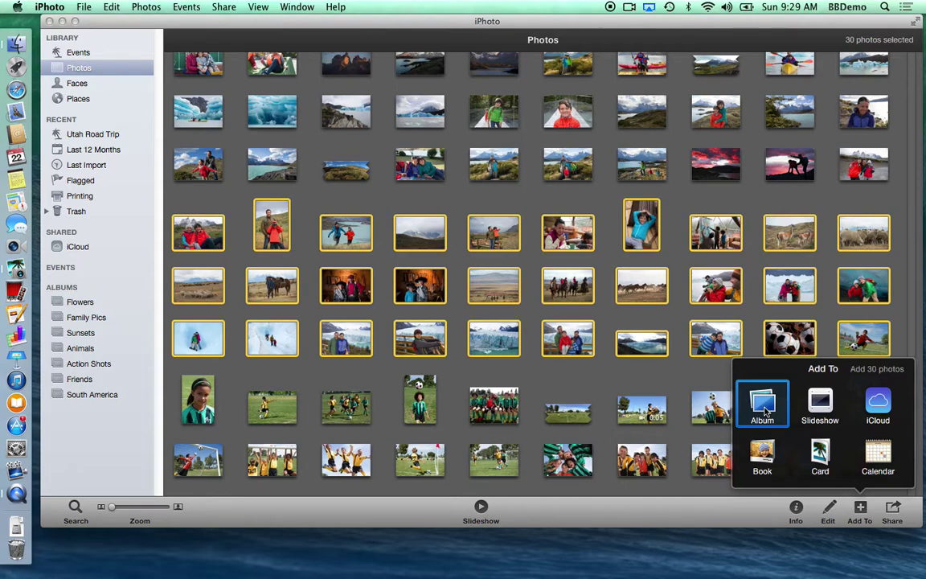
pyautogui.click(763, 408)
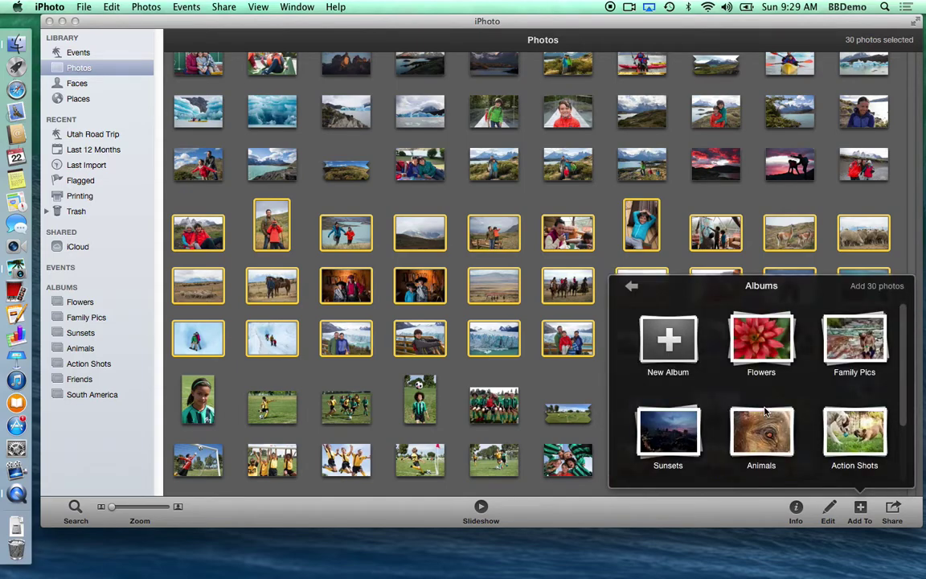
pyautogui.click(672, 345)
pyautogui.write('test')
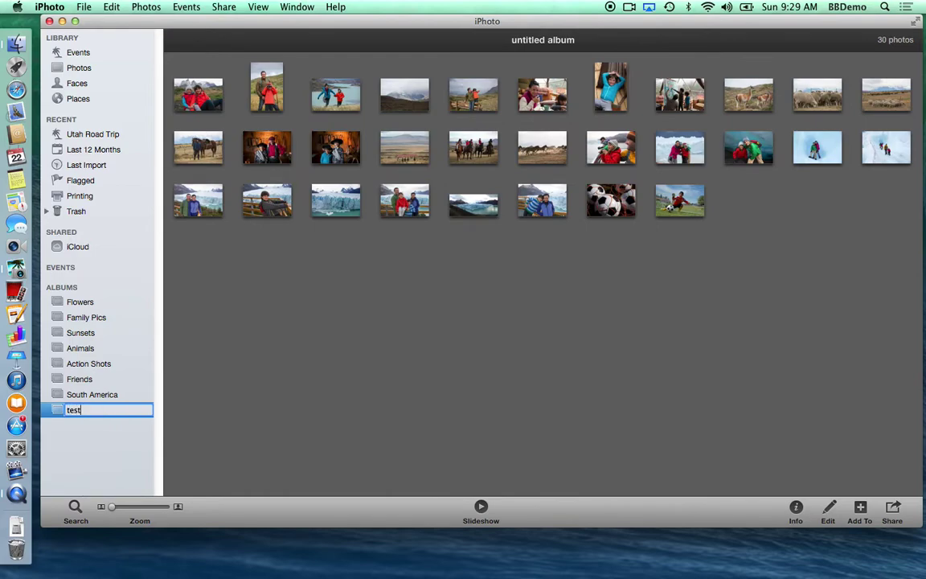
pyautogui.press('Return')
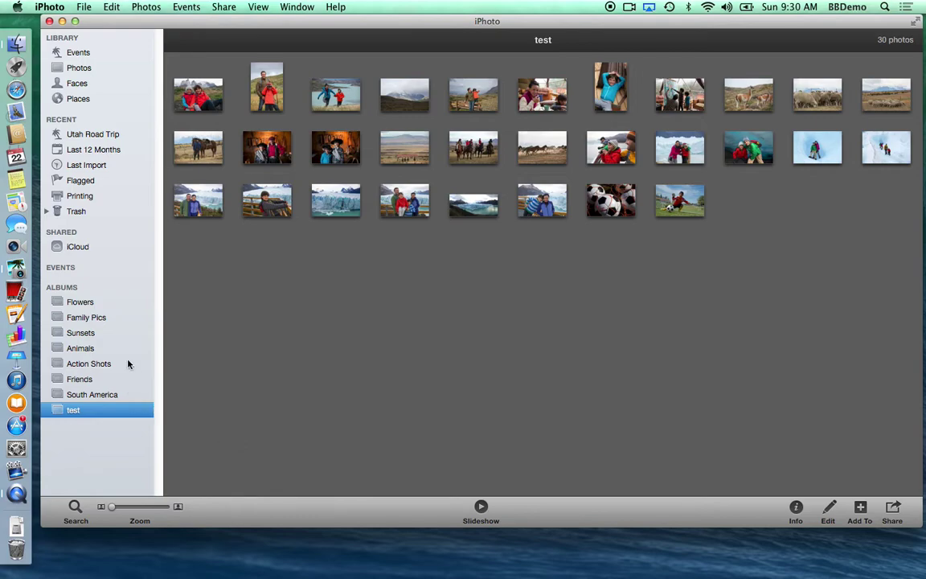
pyautogui.click(87, 71)
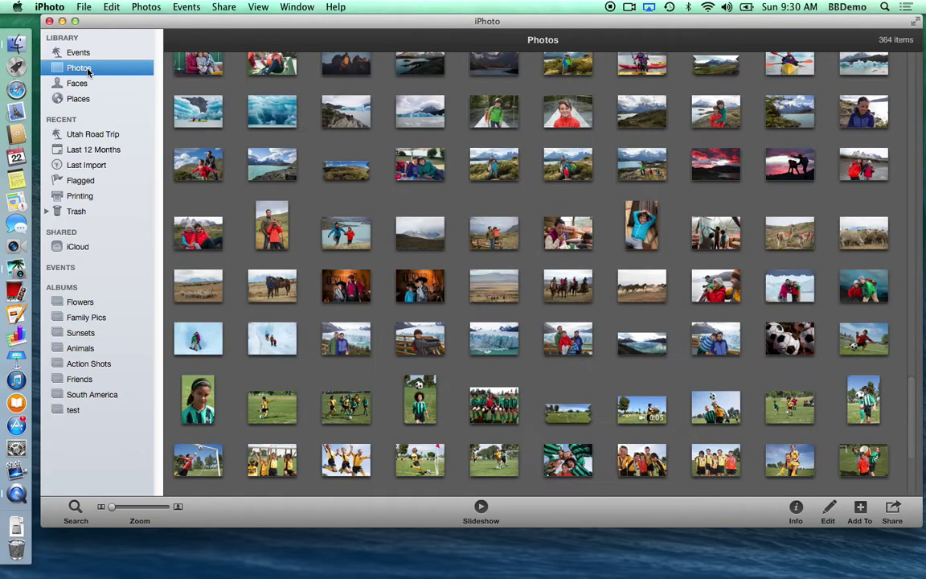
# In the test album, select the soccer-ball photo and delete it
pyautogui.click(73, 410)
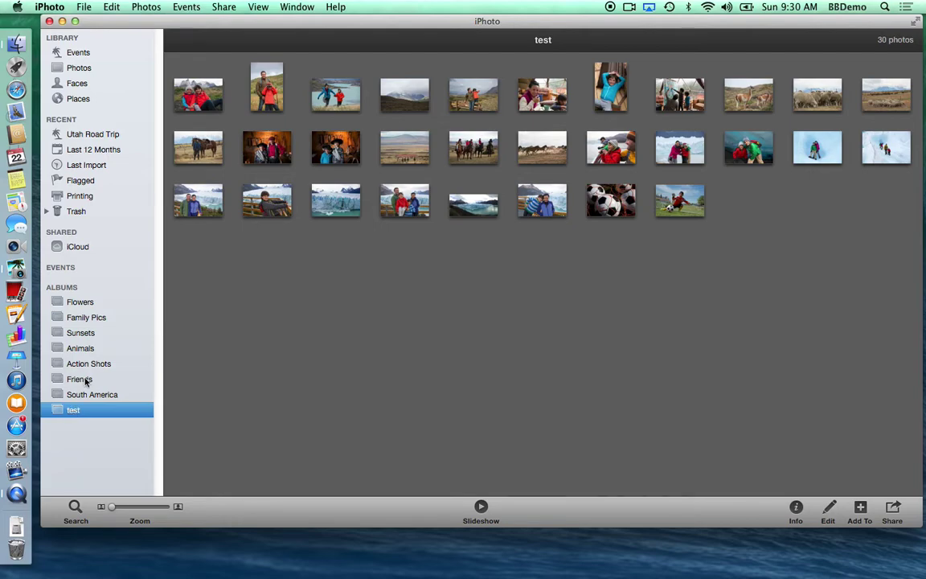
pyautogui.click(597, 206)
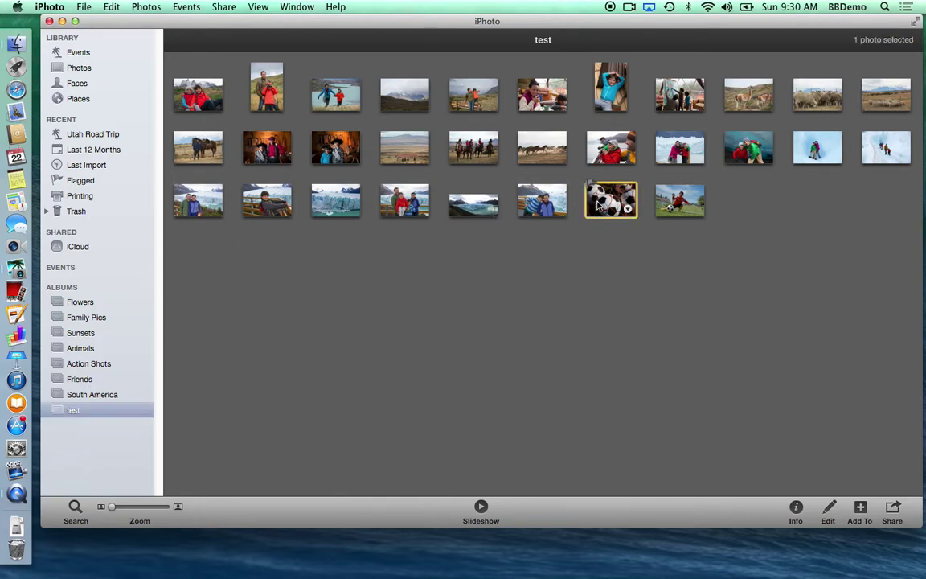
pyautogui.press('Delete')
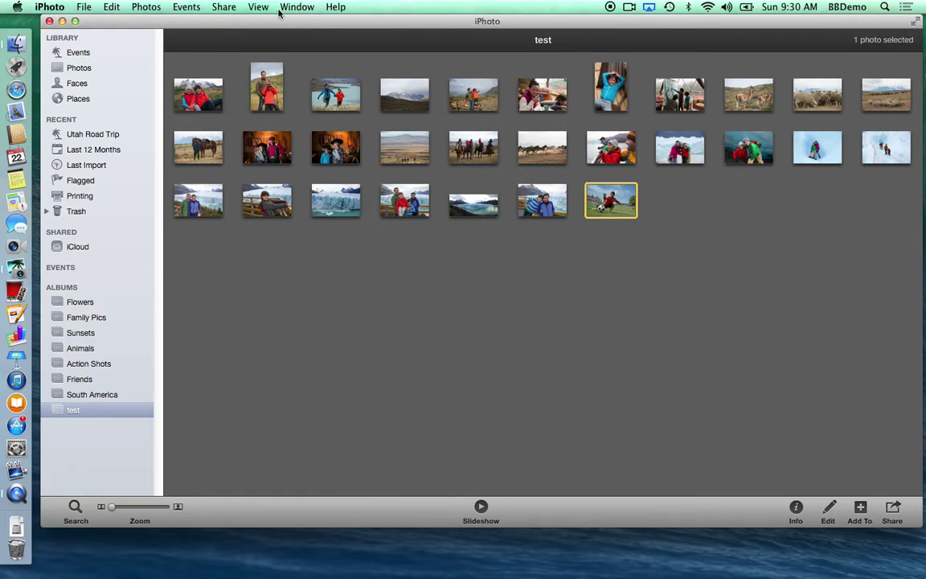
# Add two rows of library photos to South America, then move the soccer-ball photo first in test
pyautogui.click(78, 68)
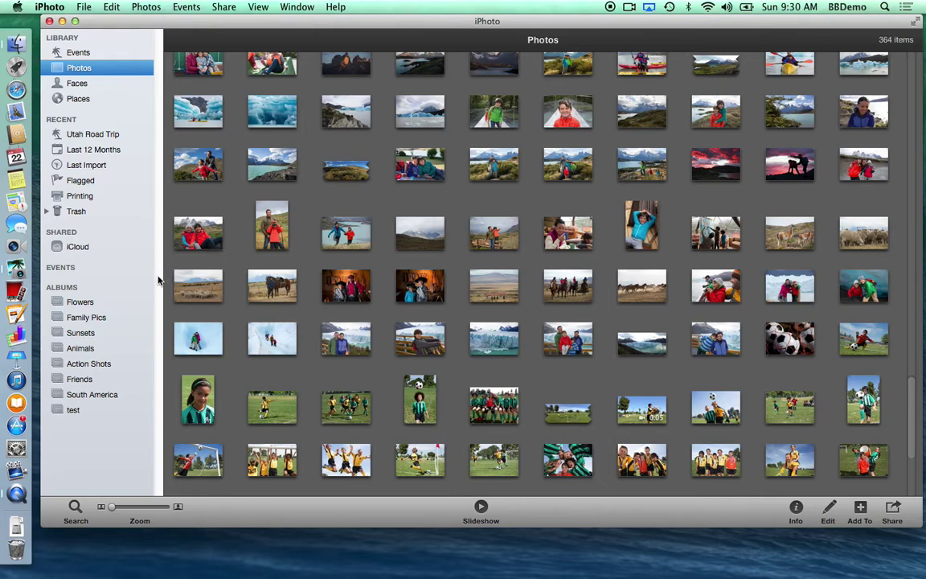
pyautogui.moveTo(167, 281); pyautogui.dragTo(791, 328)
pyautogui.moveTo(248, 270); pyautogui.dragTo(68, 410)
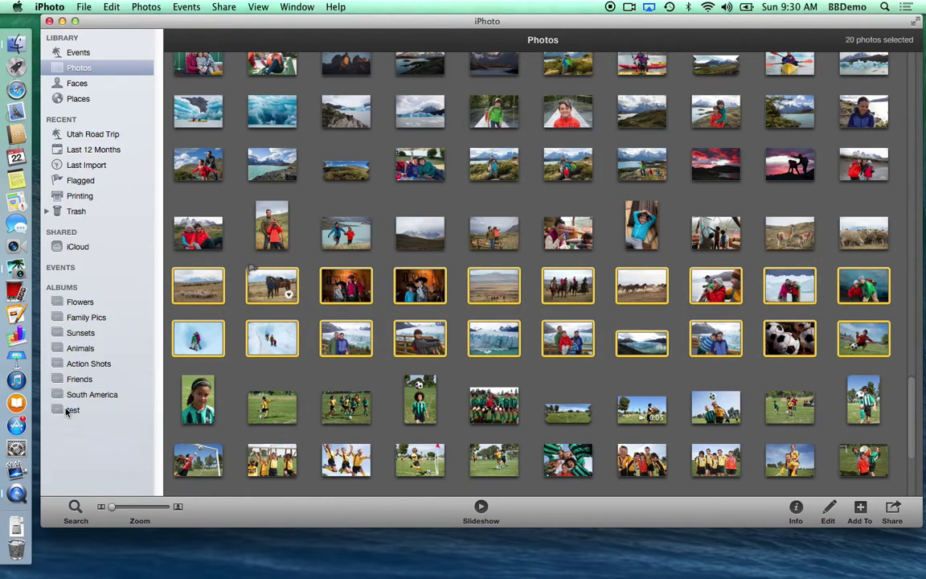
pyautogui.click(71, 410)
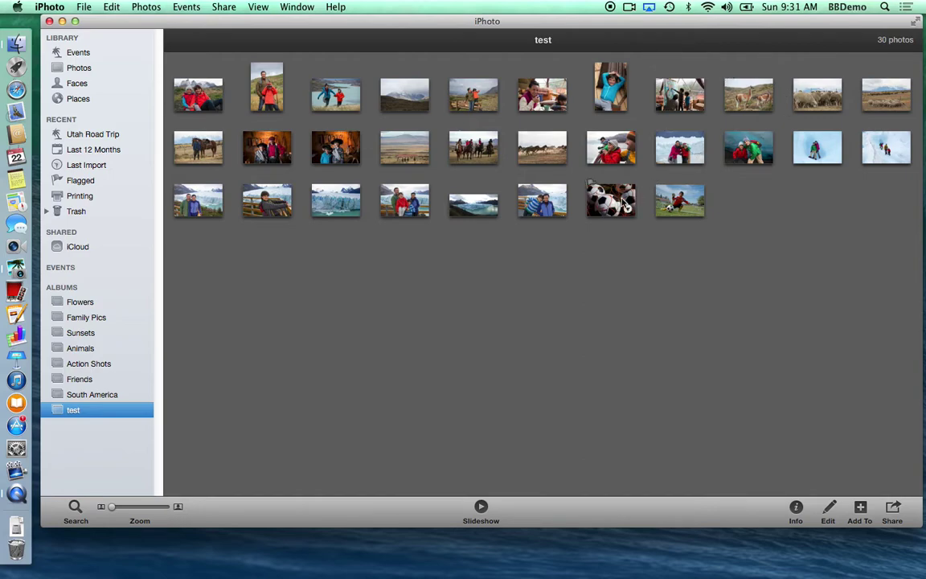
pyautogui.moveTo(626, 205); pyautogui.dragTo(171, 93)
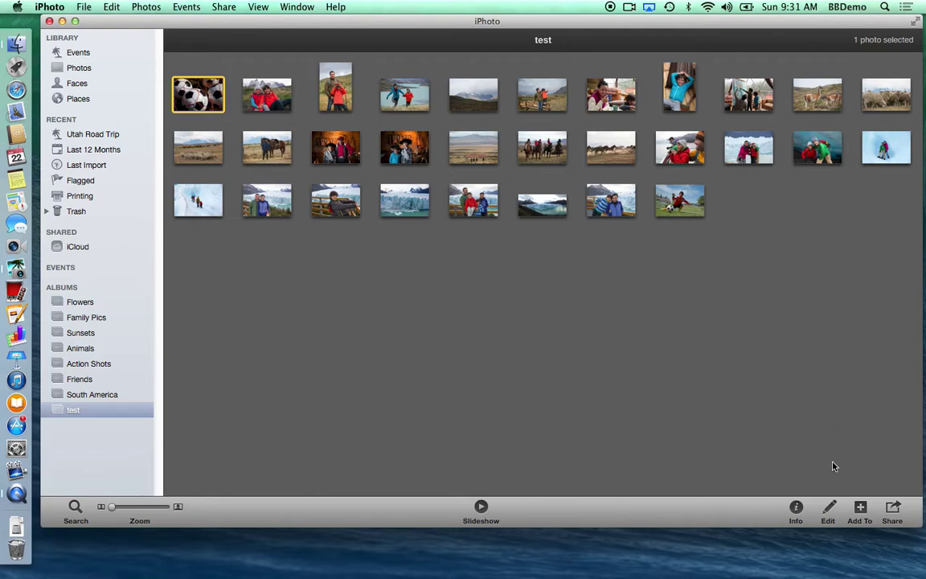
# From the test album, use Add To > Slideshow > New Slideshow to build 'test 2' from all 30 photos
pyautogui.click(894, 510)
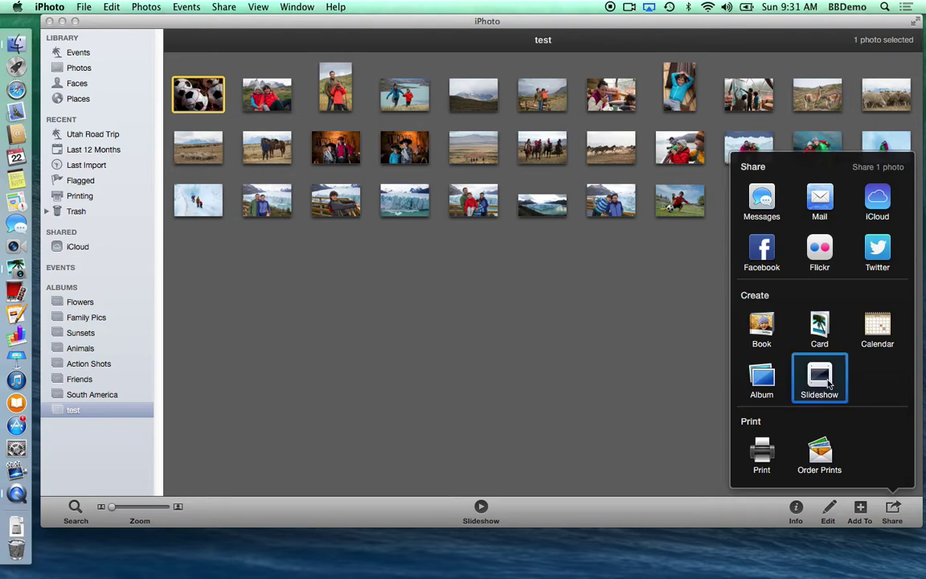
pyautogui.click(859, 521)
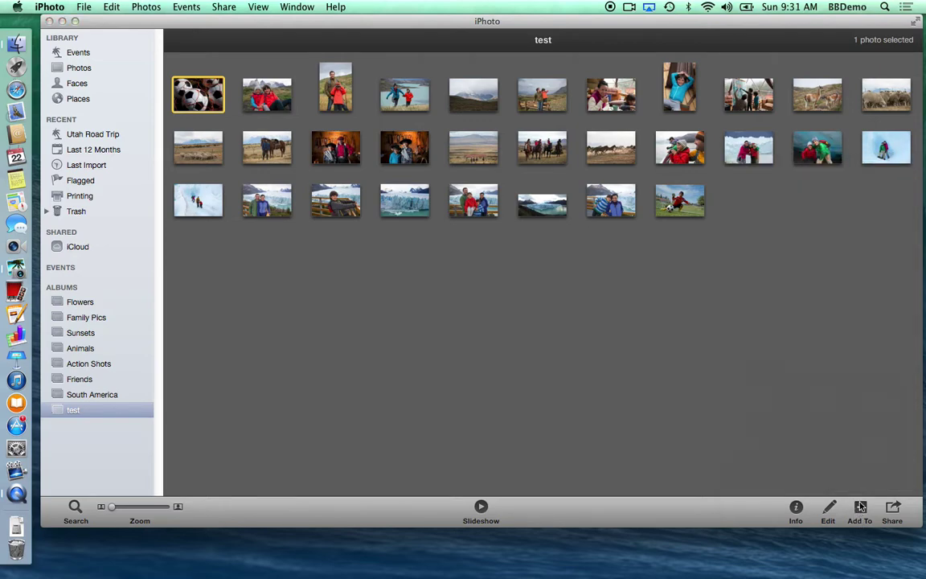
pyautogui.click(859, 513)
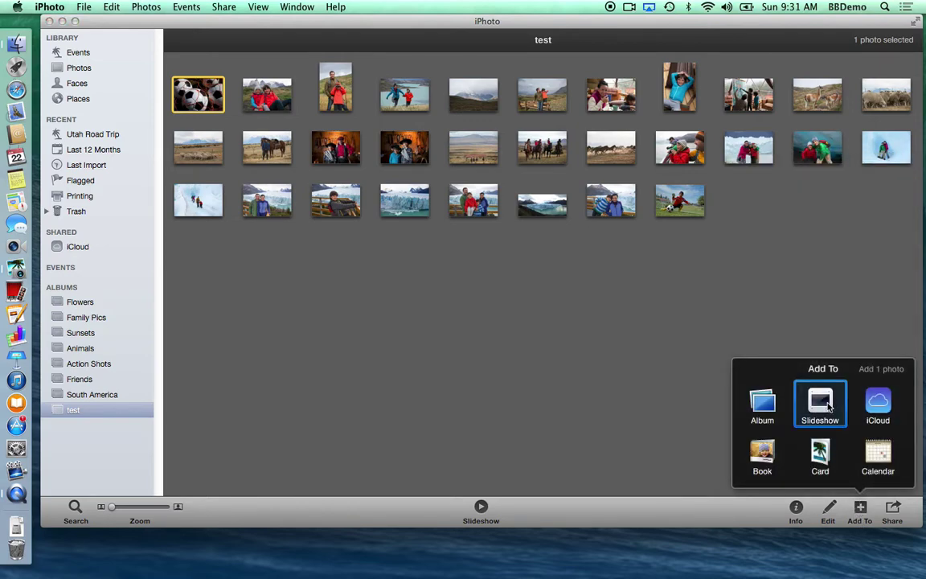
pyautogui.click(591, 348)
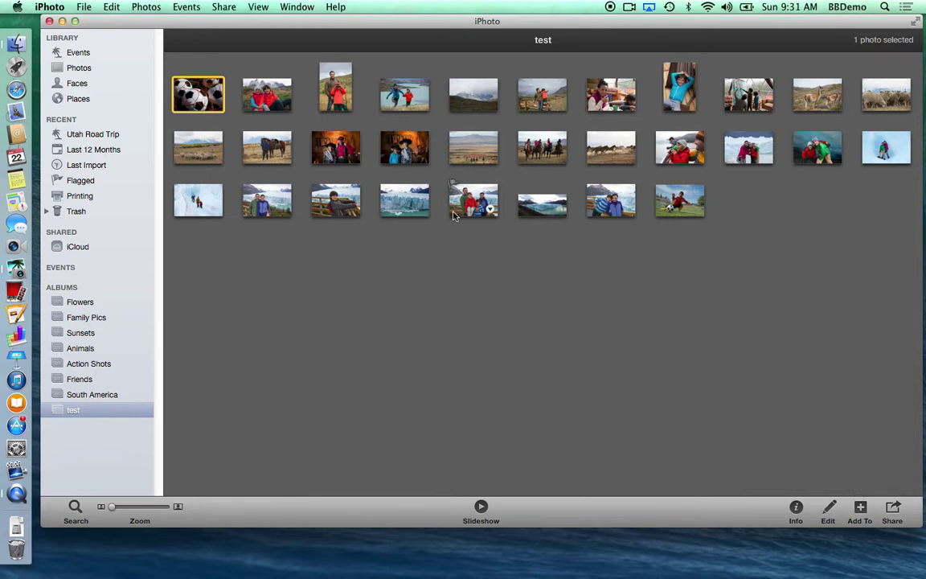
pyautogui.click(85, 410)
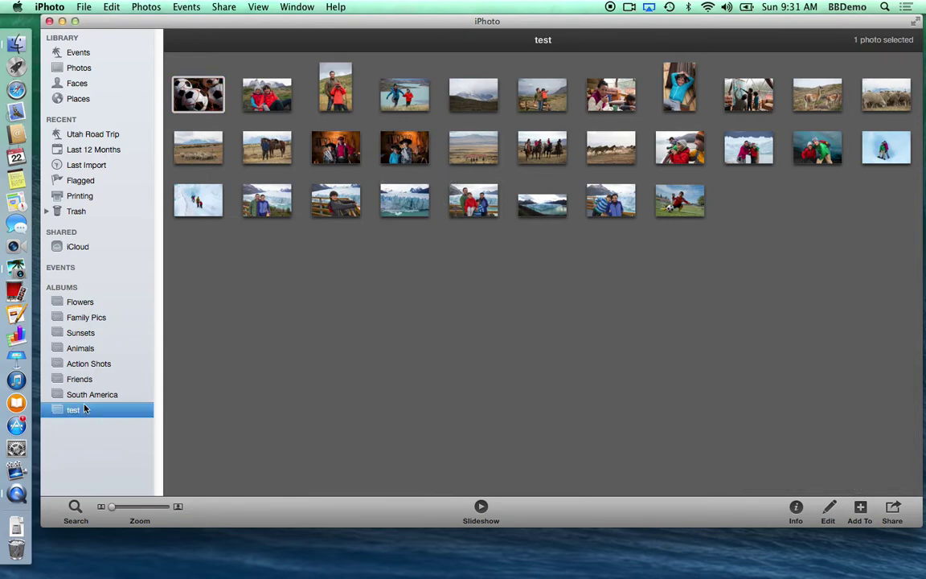
pyautogui.click(90, 394)
pyautogui.click(74, 411)
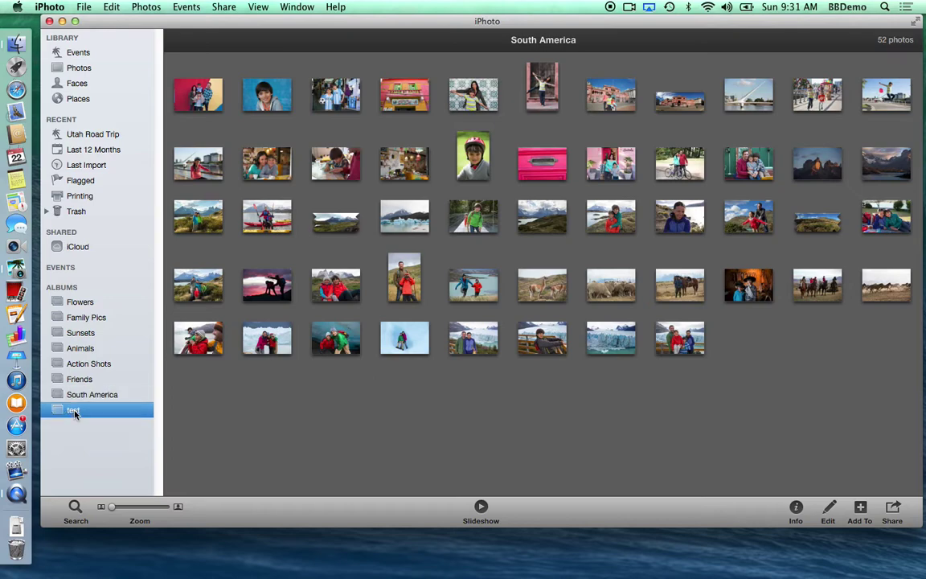
pyautogui.click(859, 507)
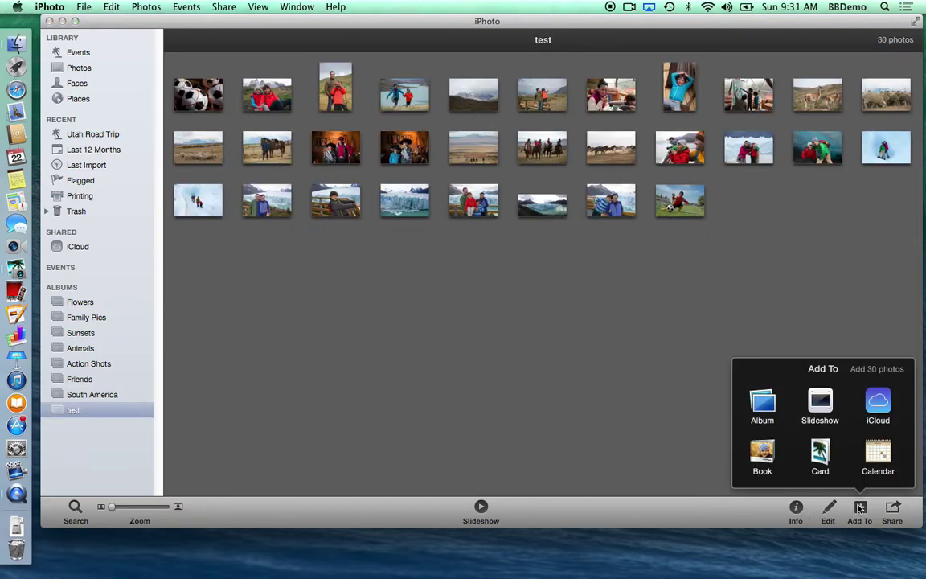
pyautogui.click(812, 411)
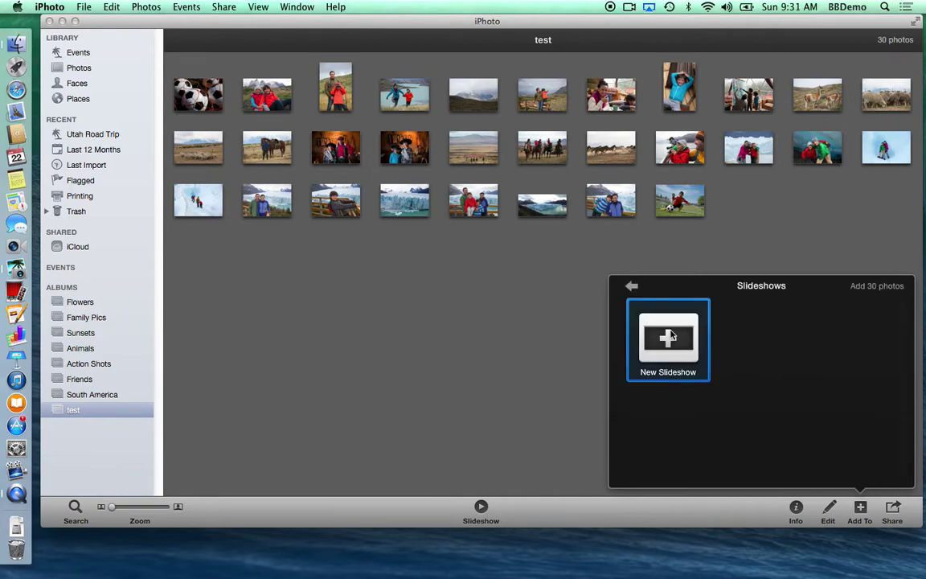
pyautogui.click(668, 338)
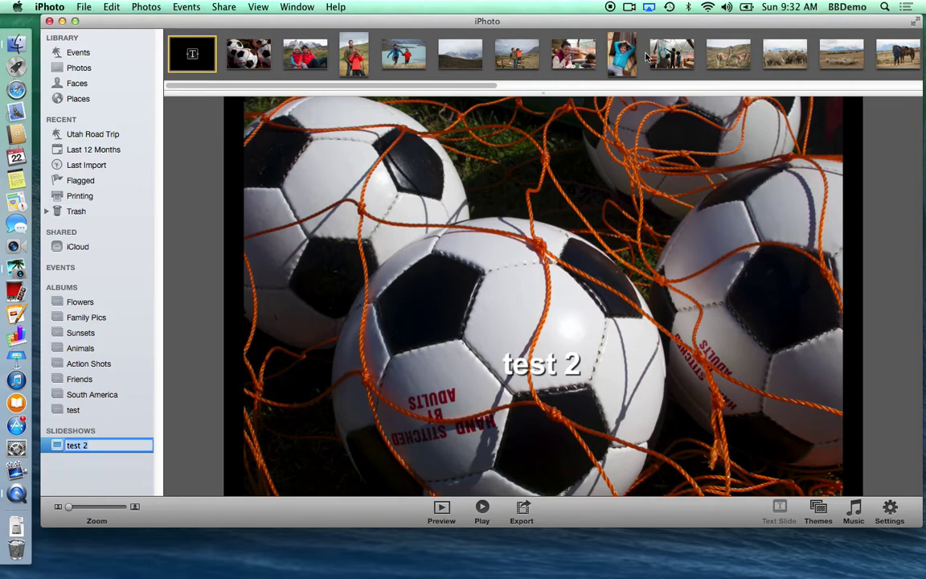
# Move a slide earlier, apply the Vintage Prints theme, and bring up the Music settings
pyautogui.moveTo(664, 56); pyautogui.dragTo(296, 58)
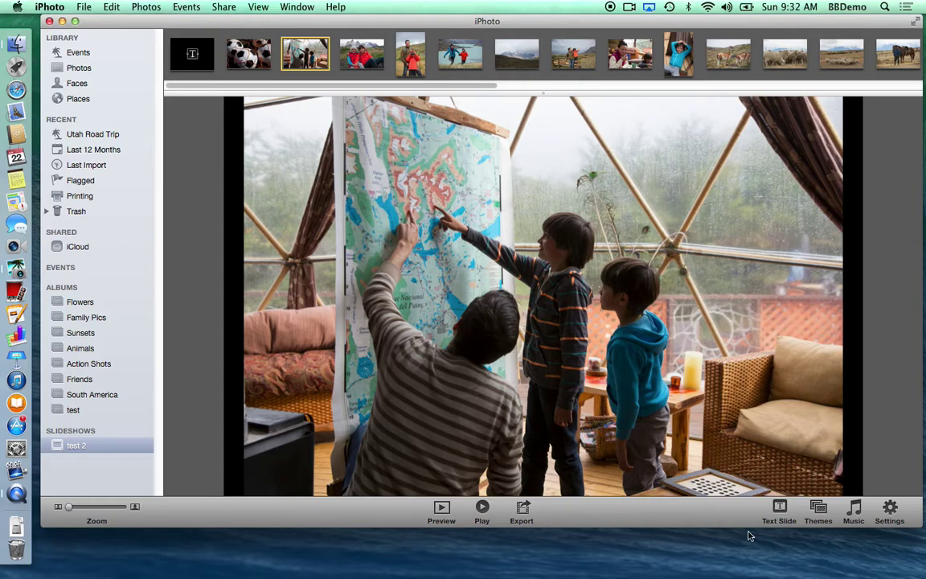
pyautogui.click(818, 507)
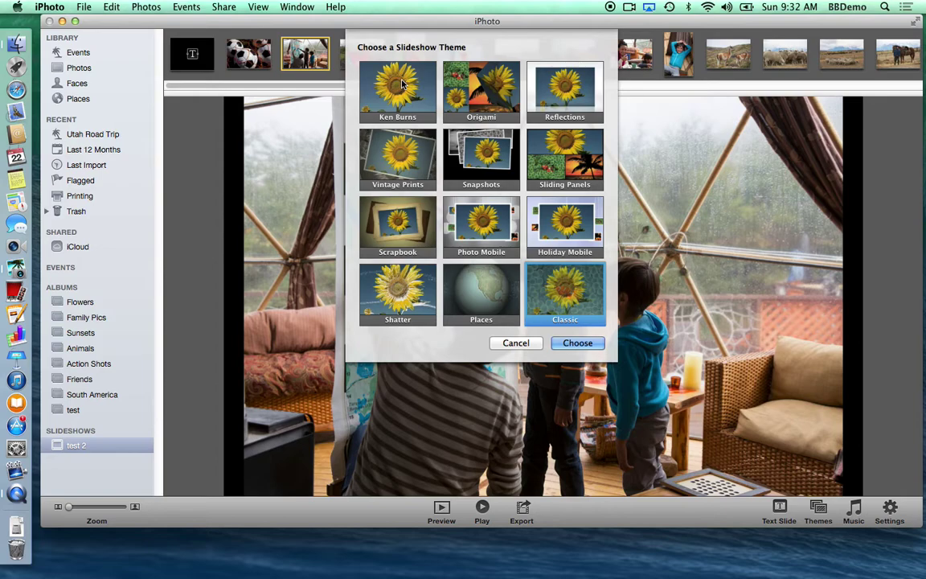
pyautogui.click(393, 164)
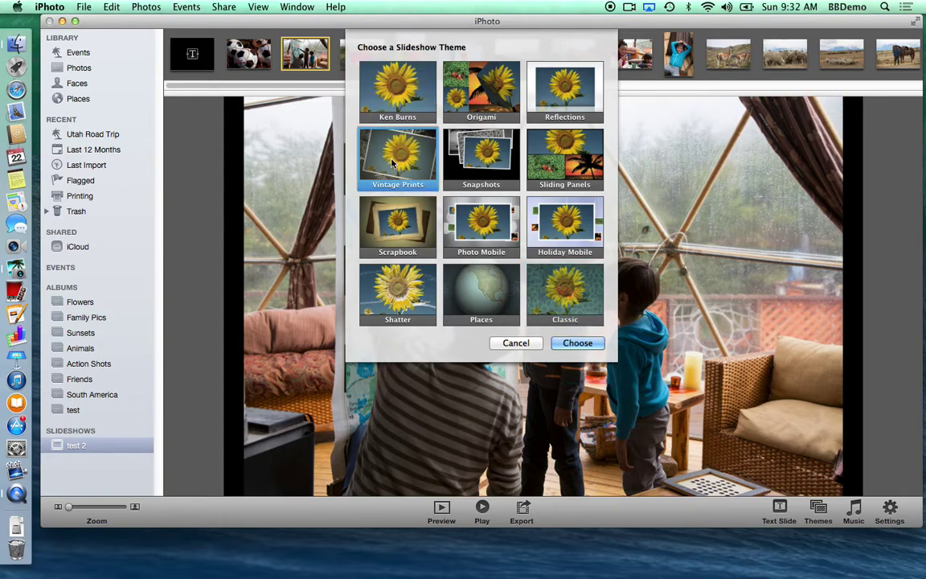
pyautogui.click(580, 344)
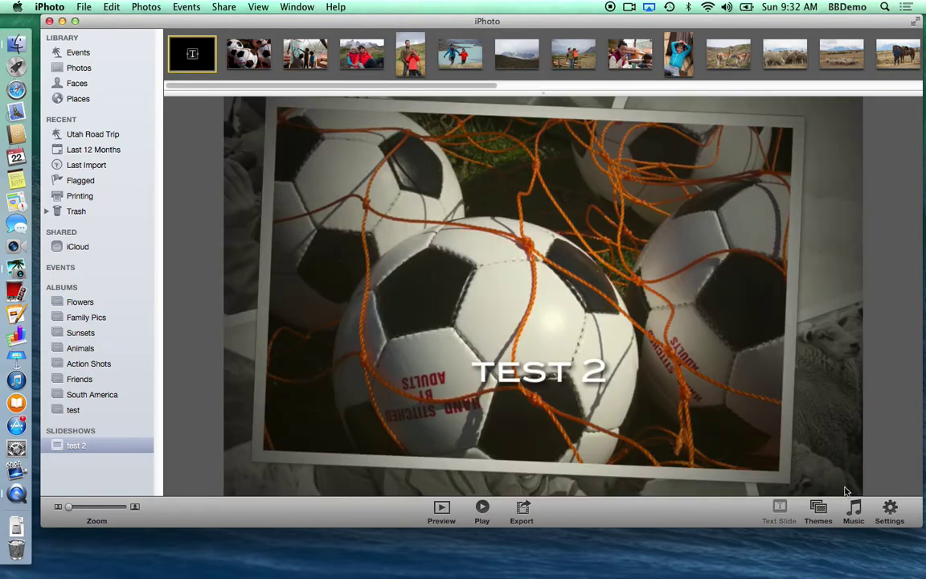
pyautogui.click(855, 512)
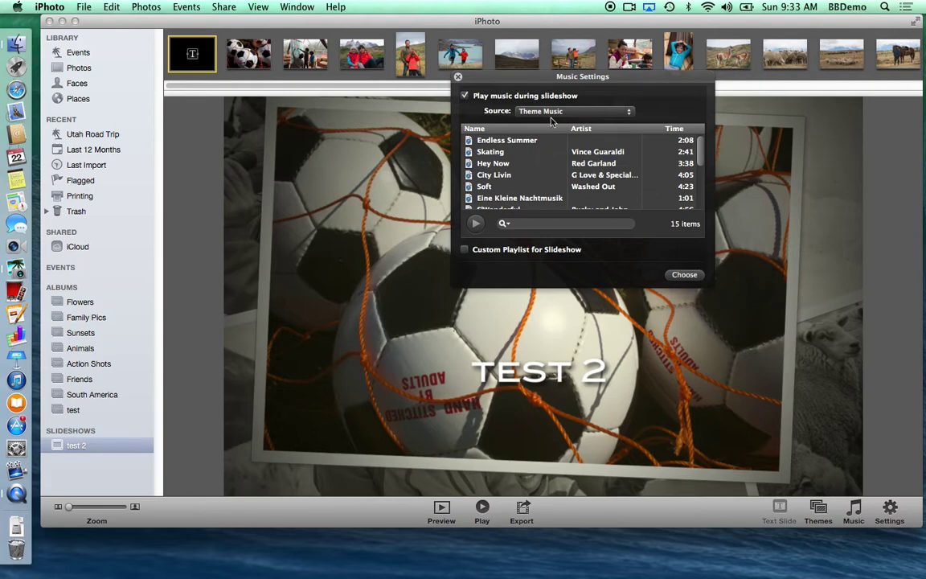
# Keep Theme Music as the source, select Endless Summer, and close the music settings
pyautogui.click(553, 112)
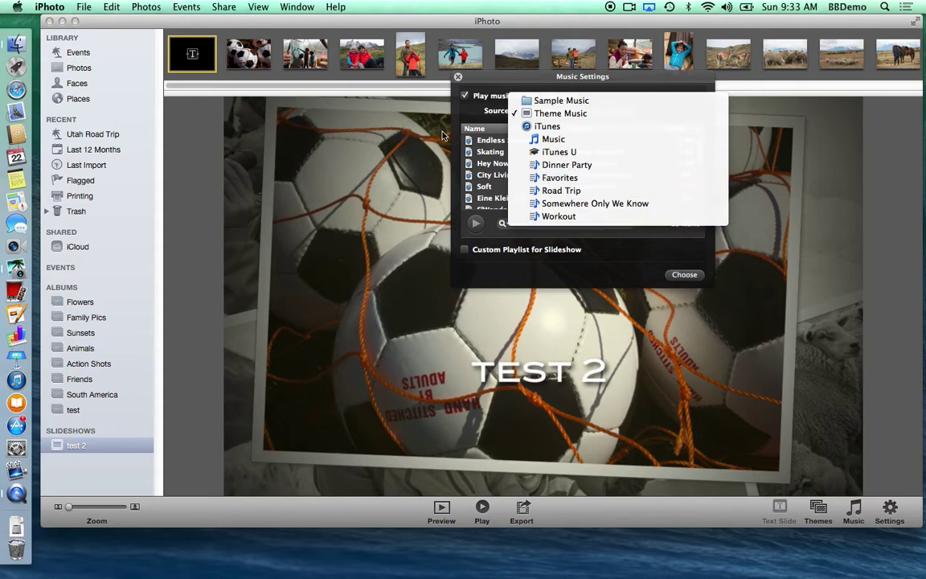
pyautogui.click(508, 270)
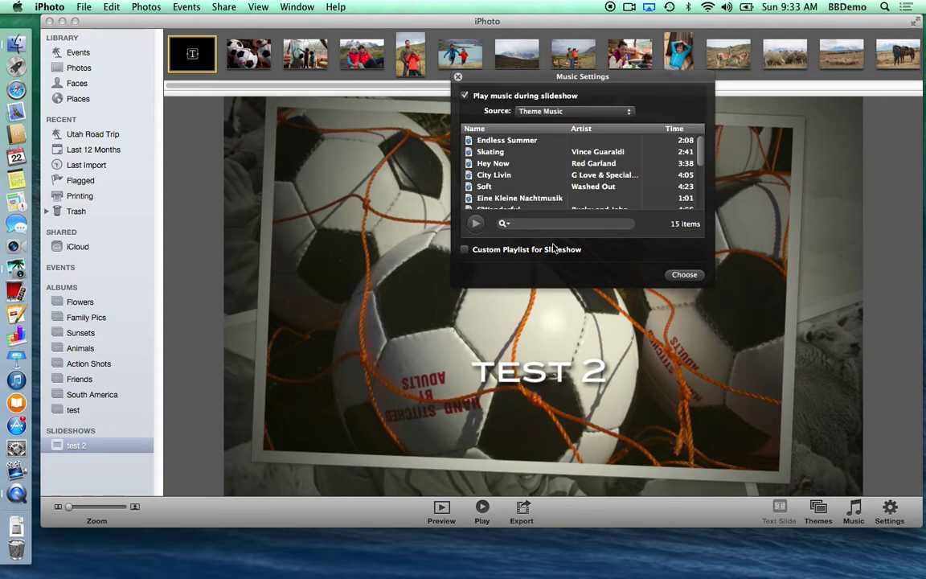
pyautogui.click(497, 143)
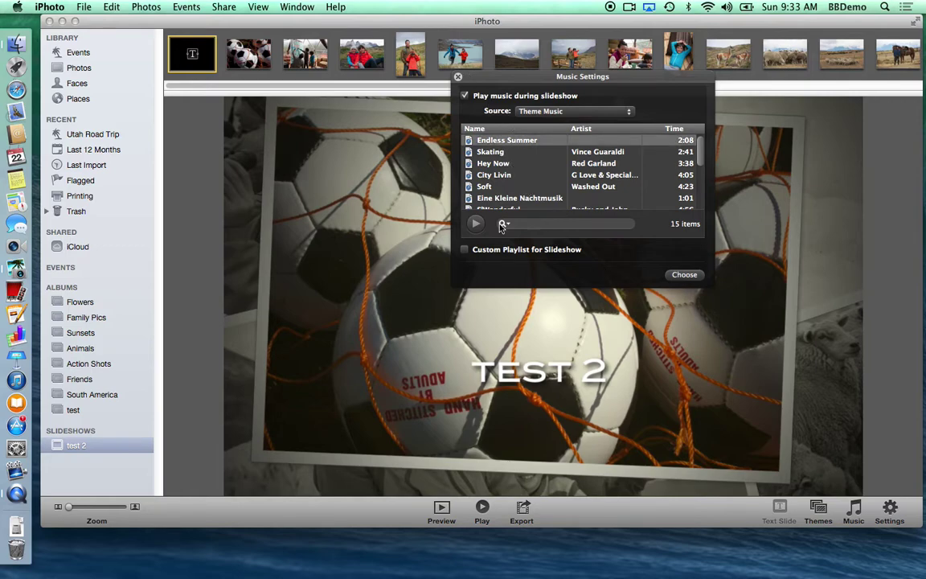
pyautogui.click(458, 77)
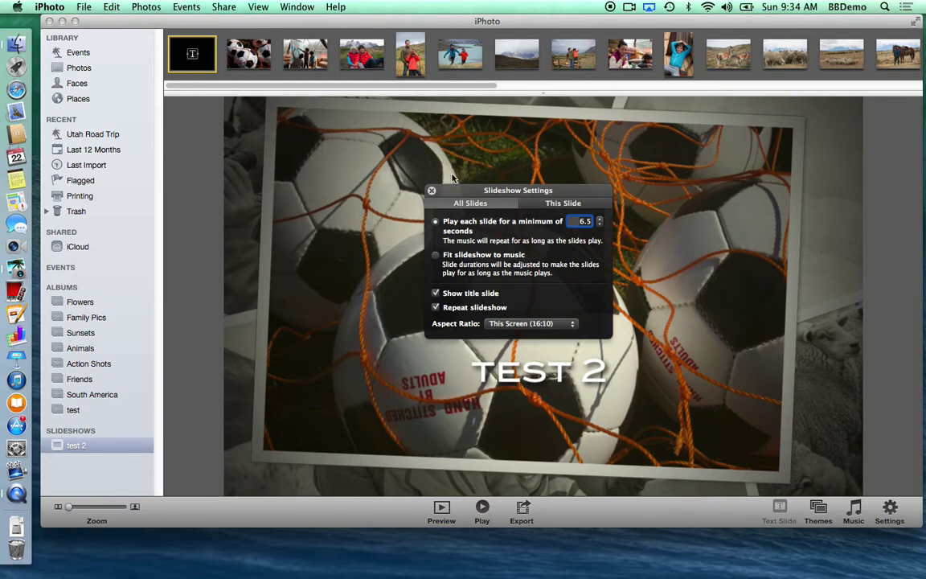
# Close the Slideshow Settings panel, leaving the Vintage Prints 'test 2' title slide in view
pyautogui.click(431, 191)
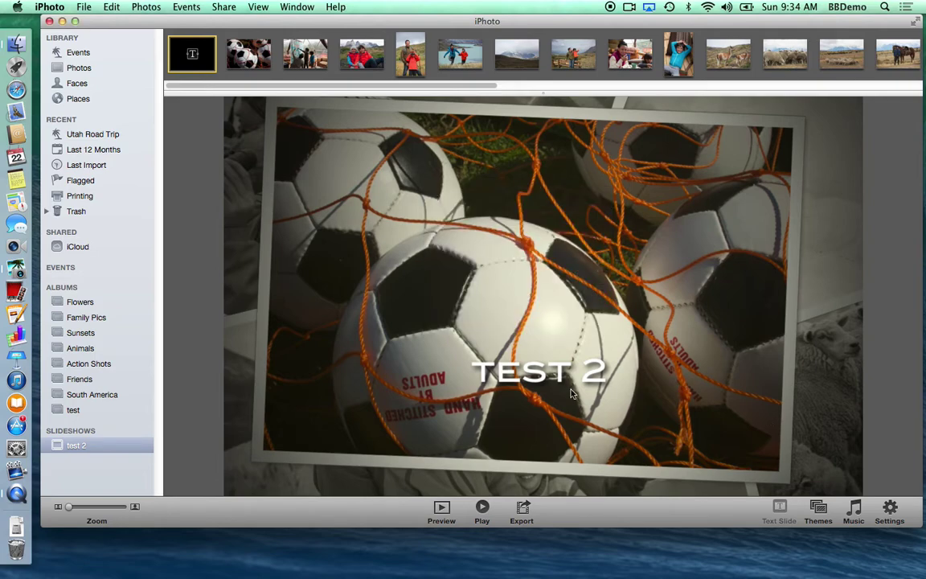
# Preview the 'test 2' slideshow, raise the volume, then stop and restart the preview
pyautogui.click(441, 508)
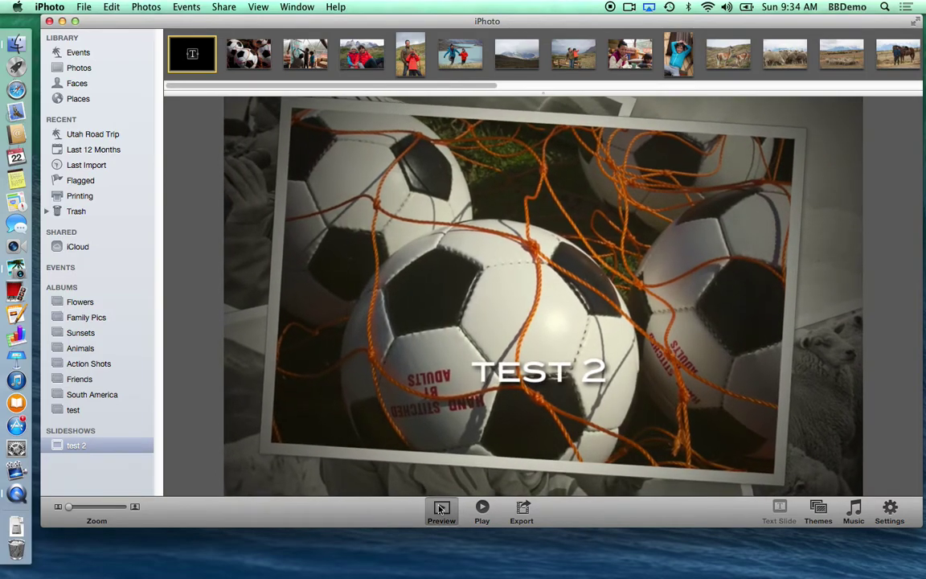
pyautogui.press('Up')
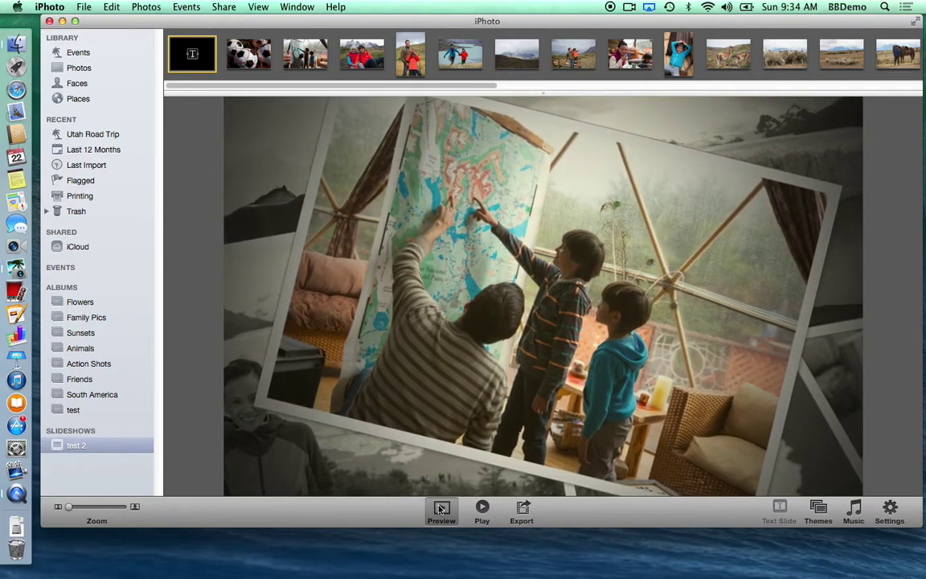
pyautogui.click(440, 508)
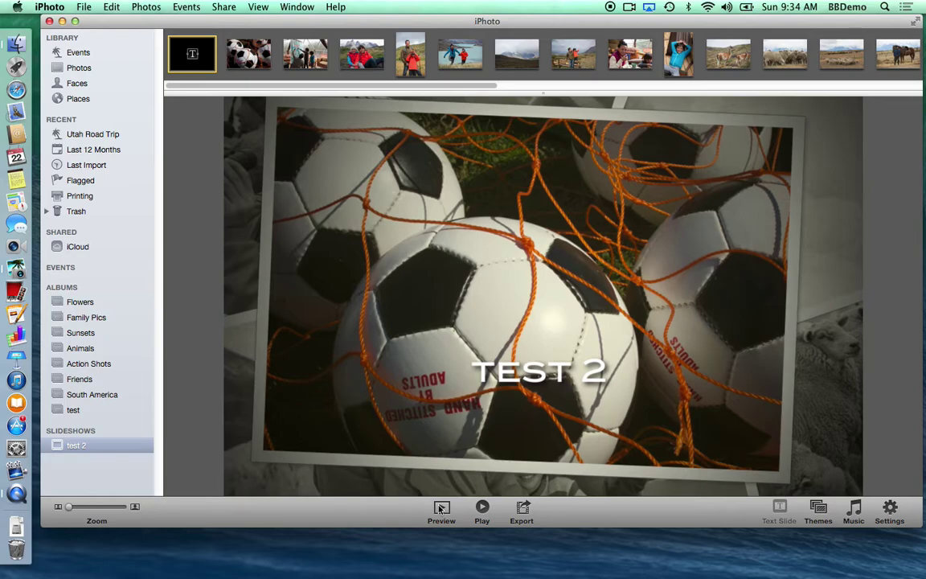
pyautogui.click(440, 508)
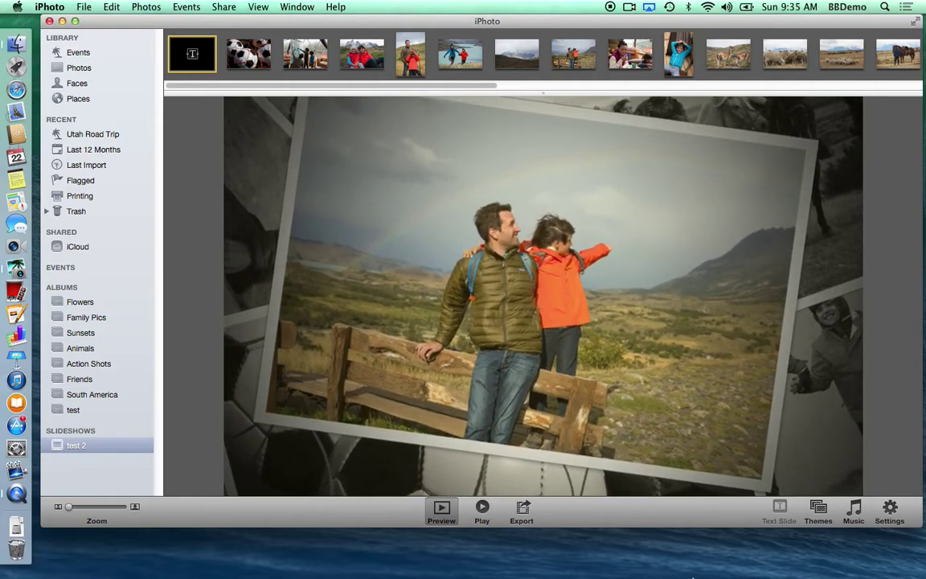
# Stop the preview, bring up the export sheet, and cancel without exporting
pyautogui.click(442, 508)
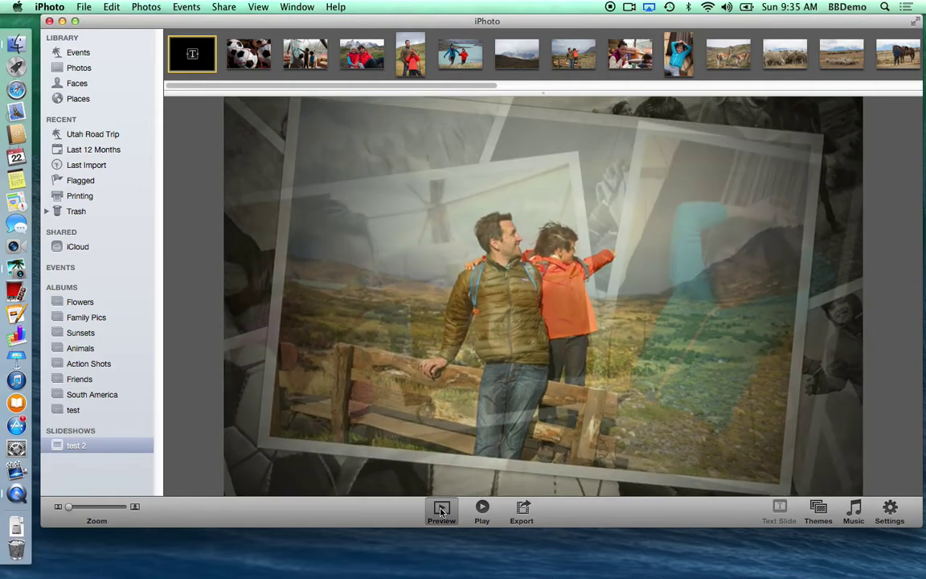
pyautogui.click(523, 508)
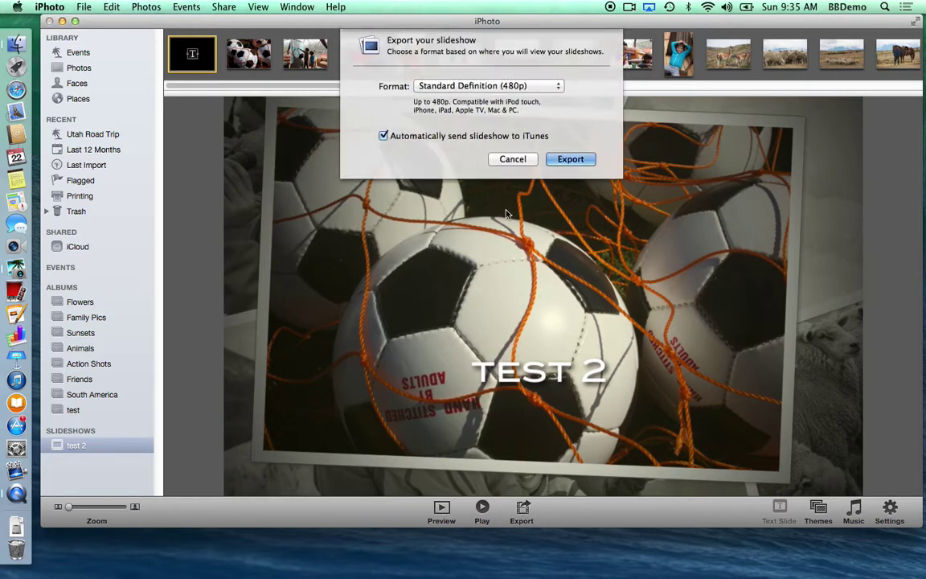
pyautogui.click(514, 160)
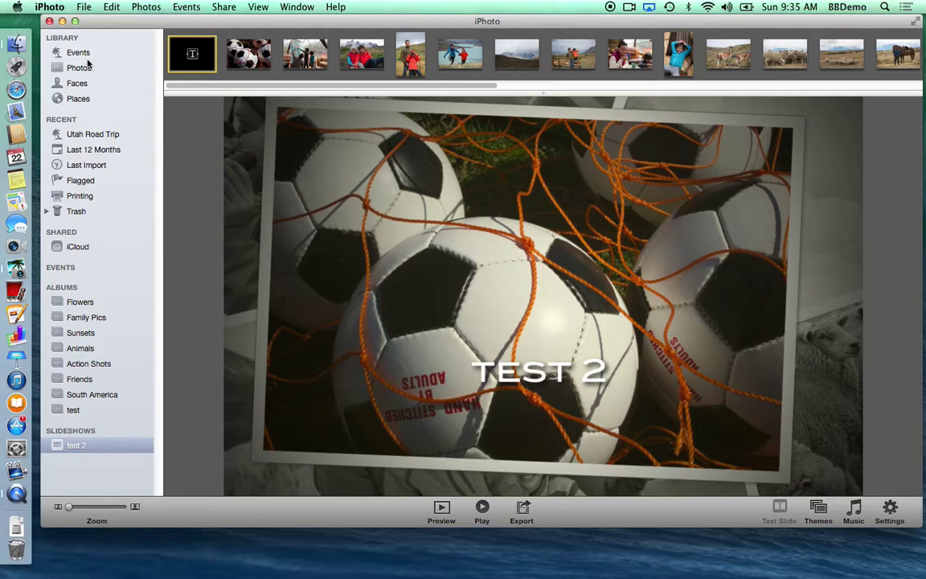
# Delete the test 2 slideshow from iPhoto's Slideshows list
pyautogui.click(74, 446)
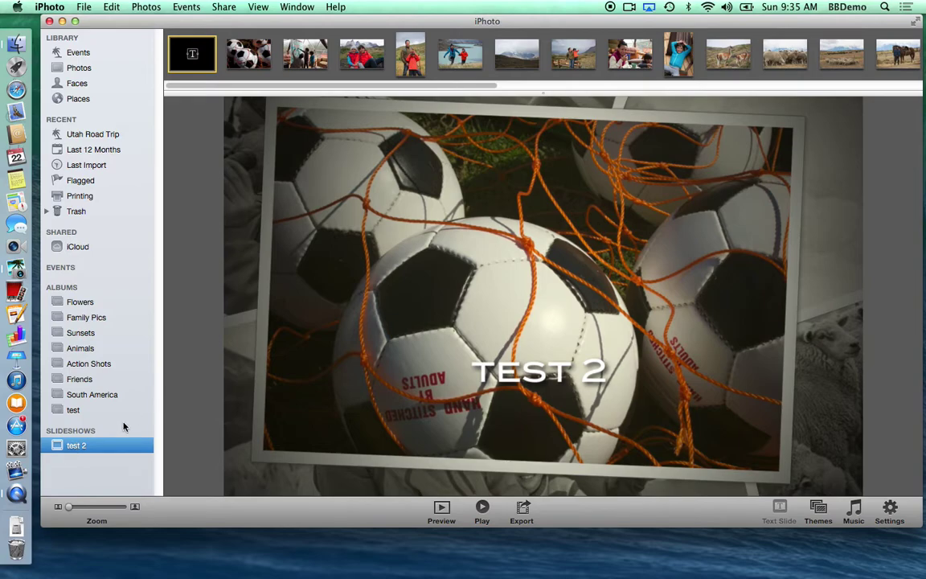
pyautogui.press('Delete')
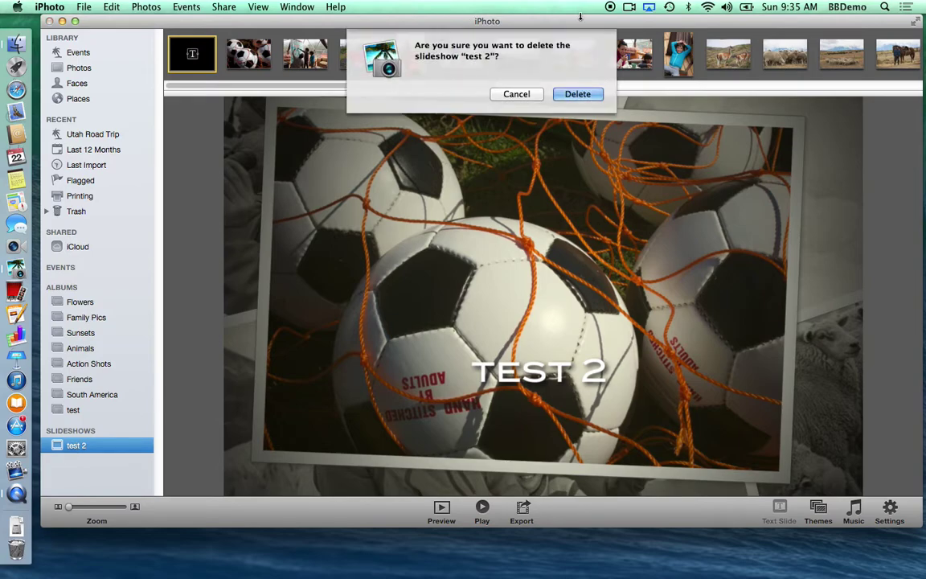
pyautogui.click(577, 95)
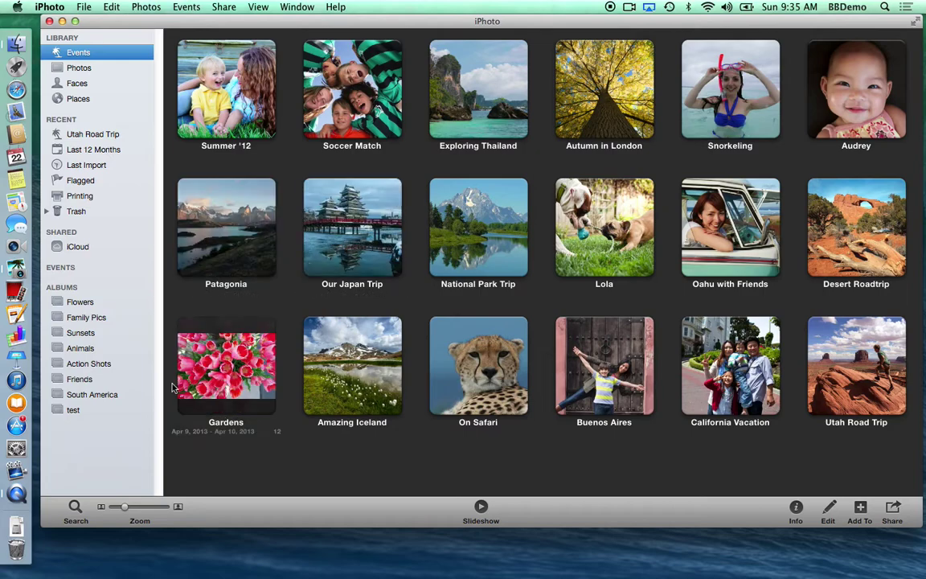
# Open the first photo in the test album, the soccer balls, at full size
pyautogui.click(68, 415)
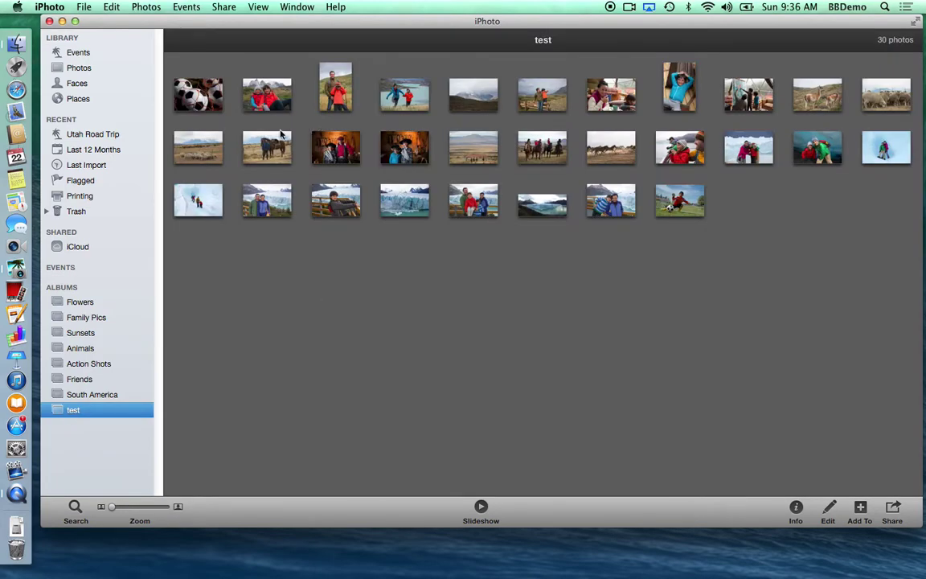
pyautogui.click(203, 91)
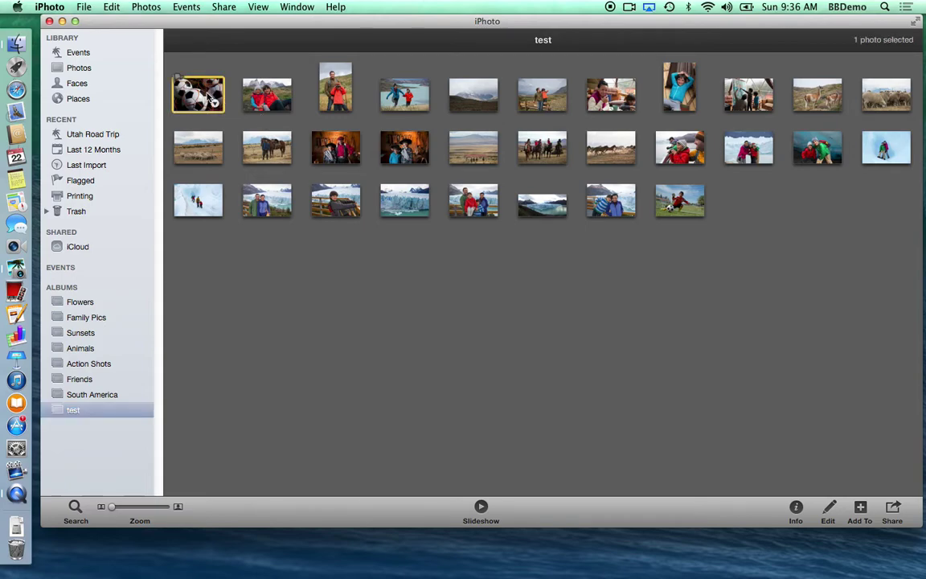
pyautogui.doubleClick(207, 96)
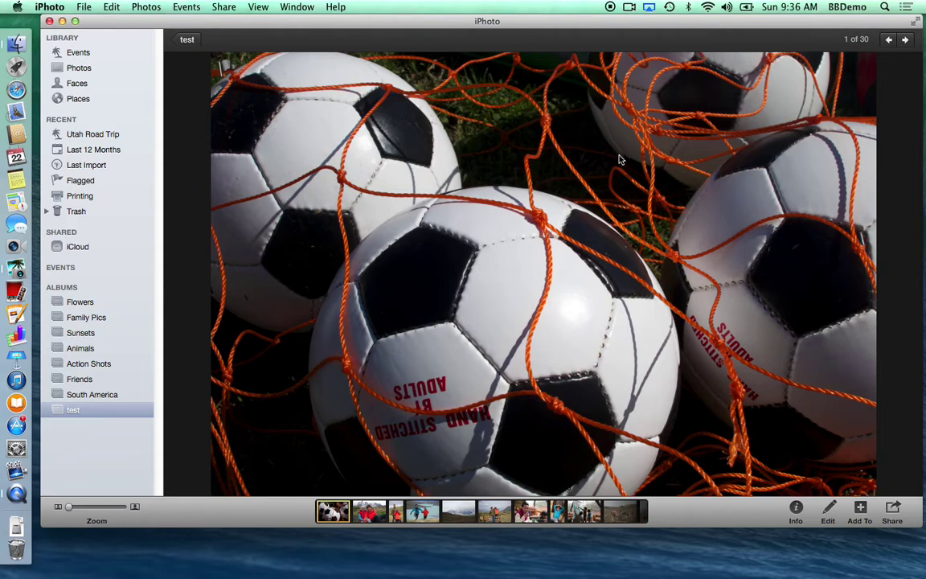
# Auto-enhance the soccer-ball photo and crop it tighter toward the upper right
pyautogui.click(829, 509)
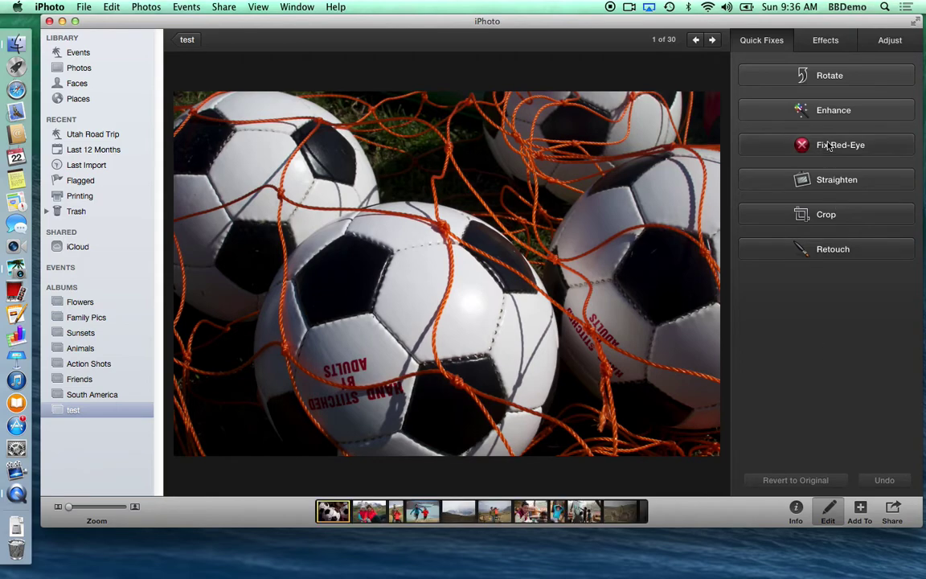
pyautogui.click(821, 118)
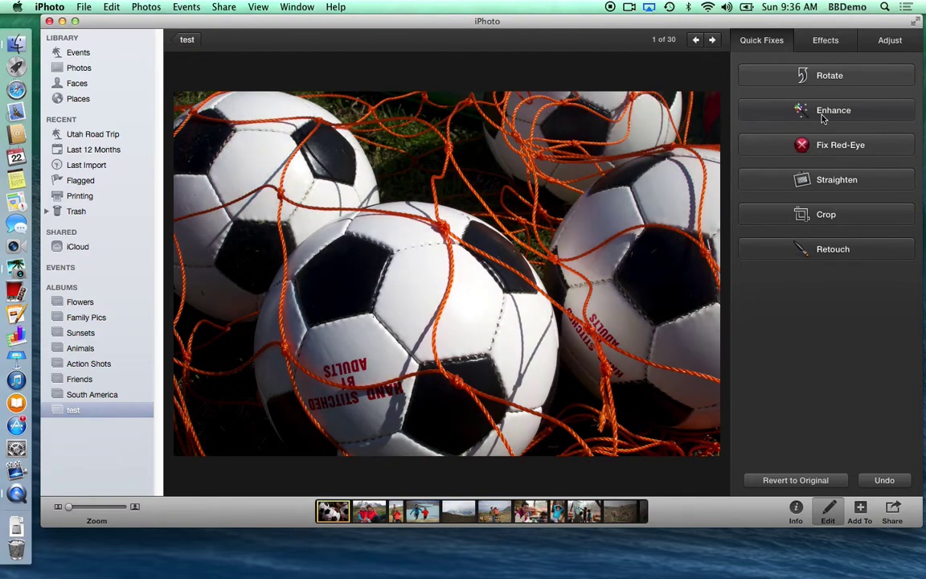
pyautogui.click(826, 215)
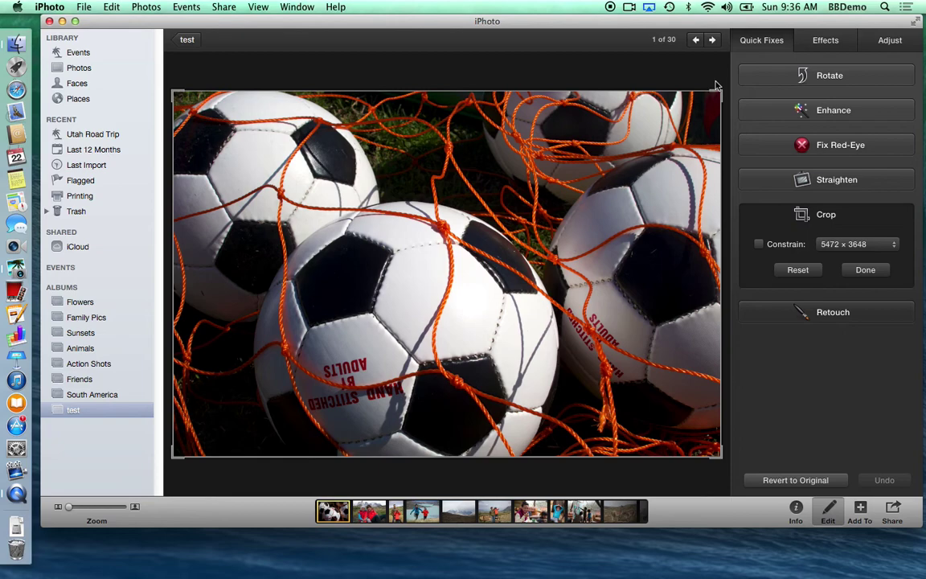
pyautogui.moveTo(719, 90); pyautogui.dragTo(595, 168)
pyautogui.moveTo(471, 263); pyautogui.dragTo(521, 182)
pyautogui.click(868, 276)
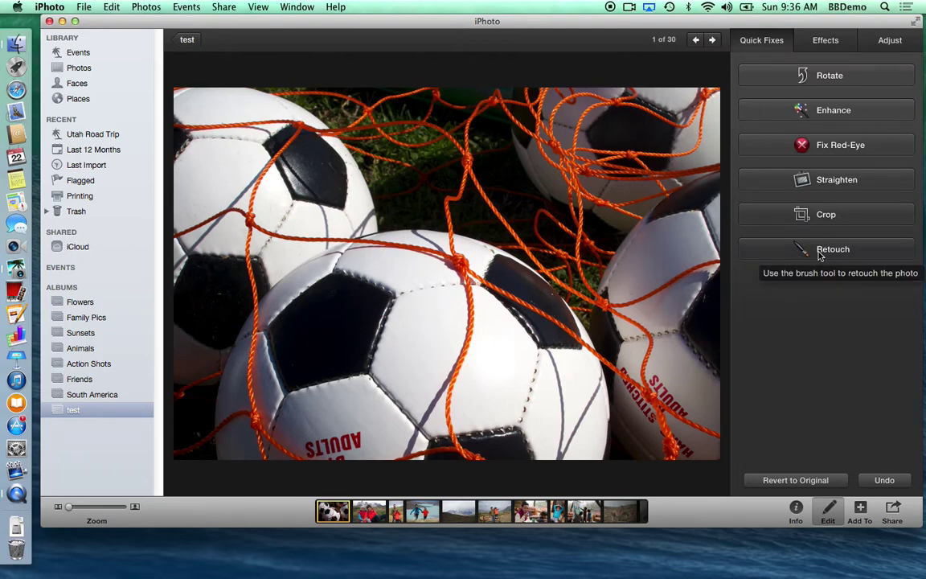
# Retouch out the red ADULTS lettering on the front ball with a slightly smaller brush
pyautogui.click(820, 255)
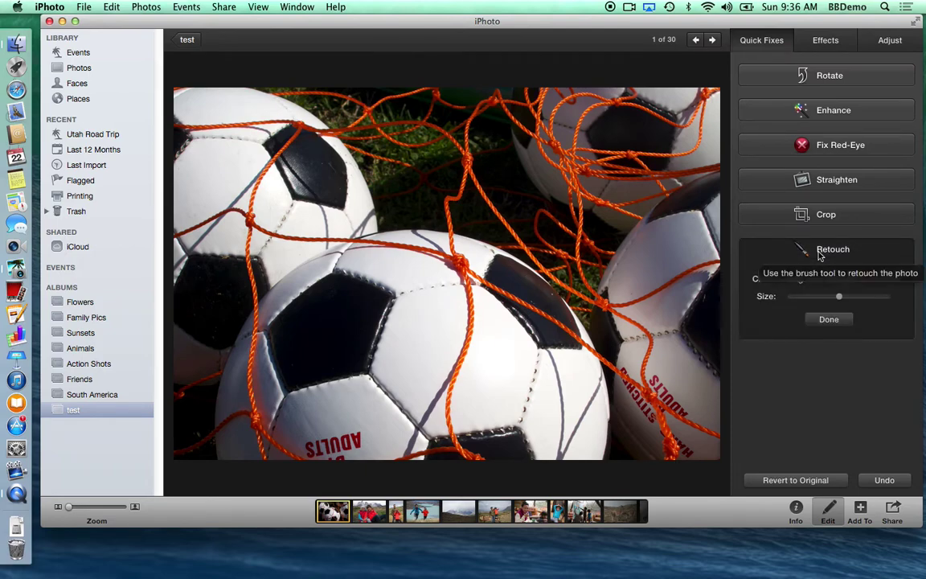
pyautogui.moveTo(843, 299); pyautogui.dragTo(836, 297)
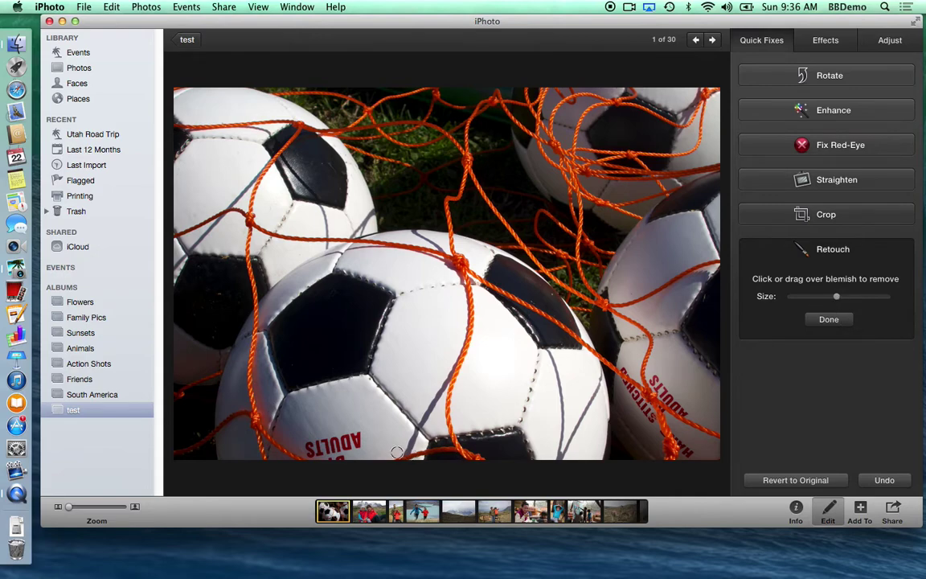
pyautogui.moveTo(371, 443)
pyautogui.mouseDown()
pyautogui.moveTo(334, 446)
pyautogui.moveTo(338, 458)
pyautogui.moveTo(307, 450)
pyautogui.moveTo(331, 450)
pyautogui.moveTo(341, 438)
pyautogui.moveTo(331, 452)
pyautogui.moveTo(307, 448)
pyautogui.moveTo(328, 442)
pyautogui.mouseUp()
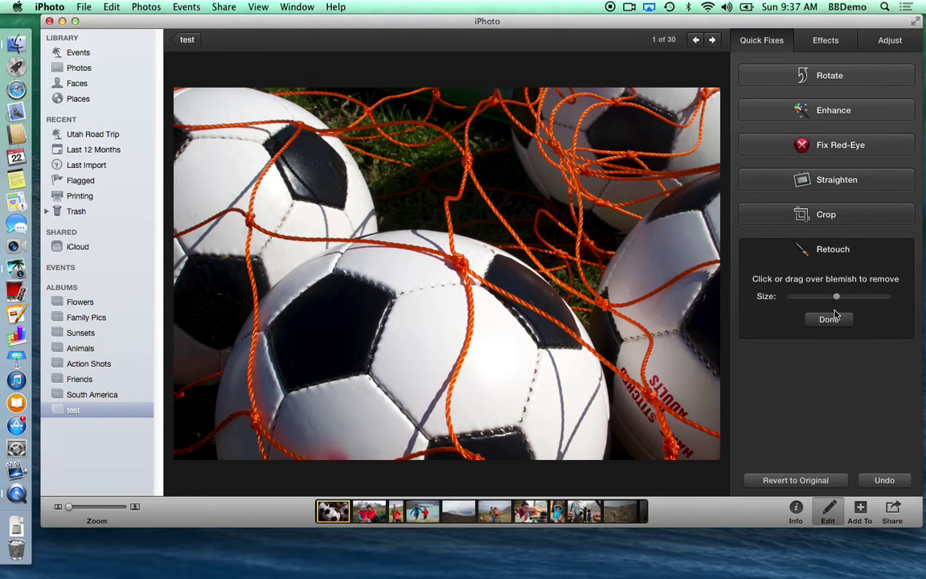
pyautogui.click(831, 318)
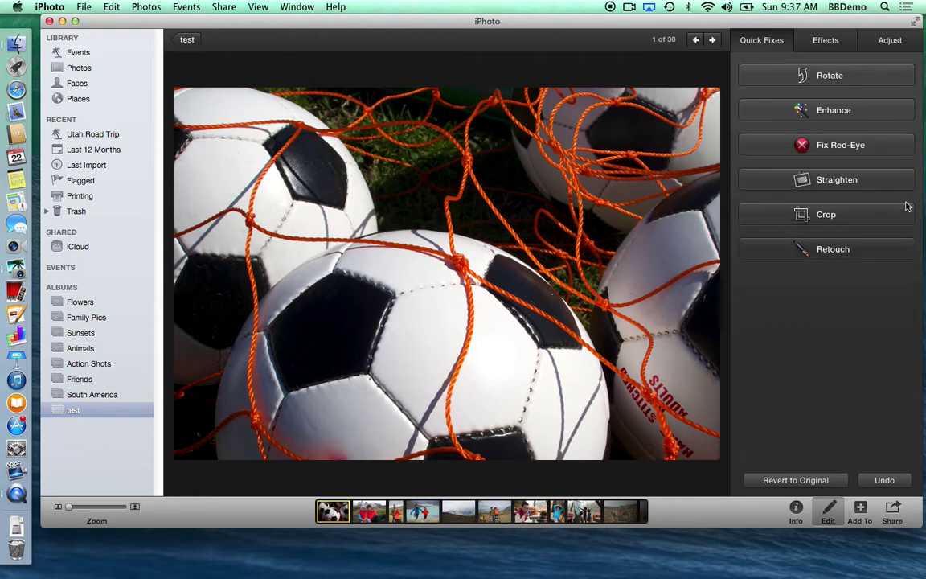
# Lighten the soccer-ball photo's shadows in the adjustments, then leave editing
pyautogui.click(892, 41)
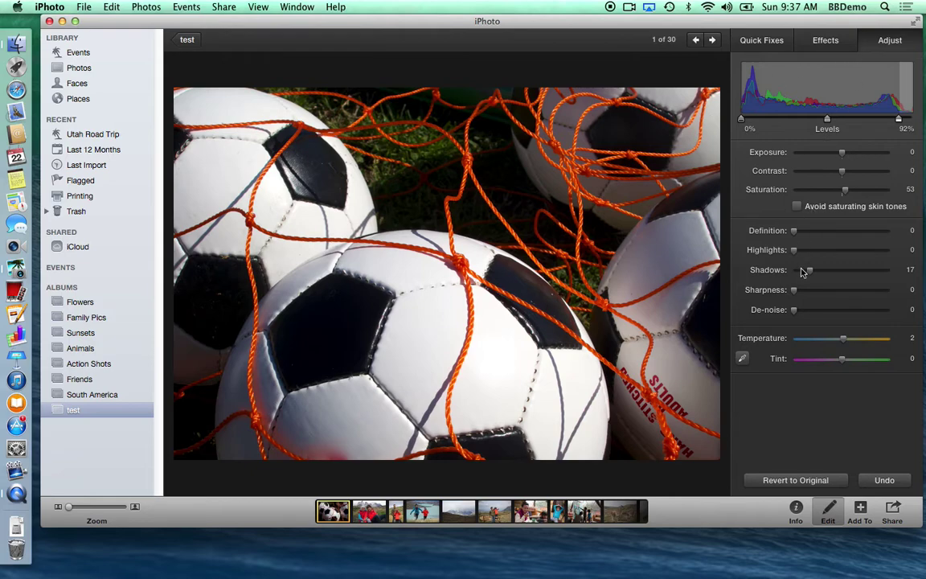
pyautogui.moveTo(811, 275); pyautogui.dragTo(906, 269)
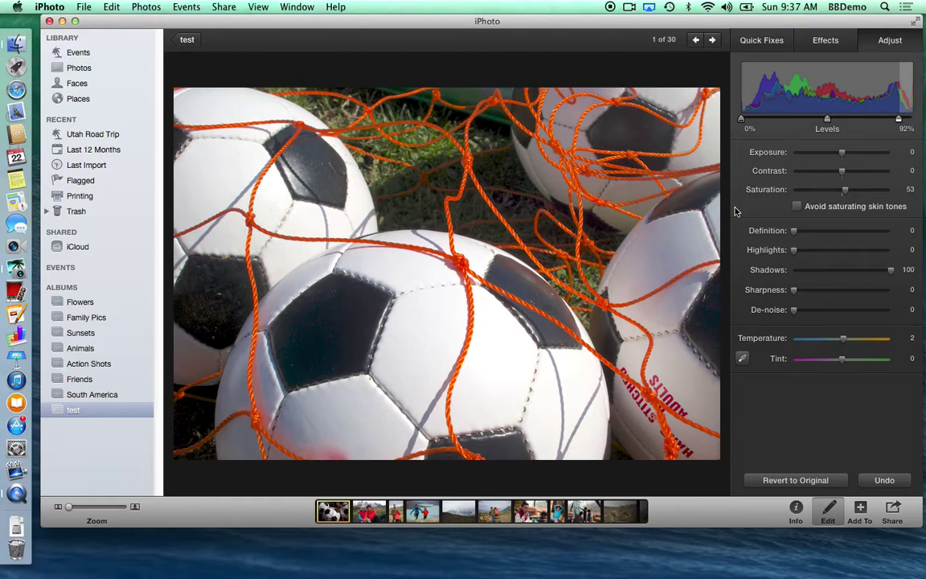
pyautogui.press('e')
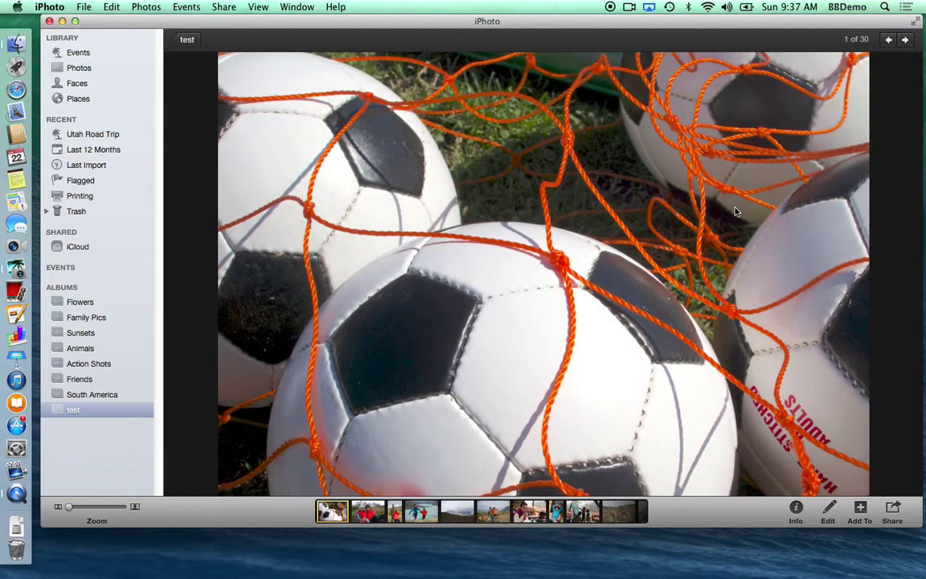
# Revert the soccer-ball photo to its original version with Photos > Revert to Original
pyautogui.moveTo(735, 167)
pyautogui.click(147, 7)
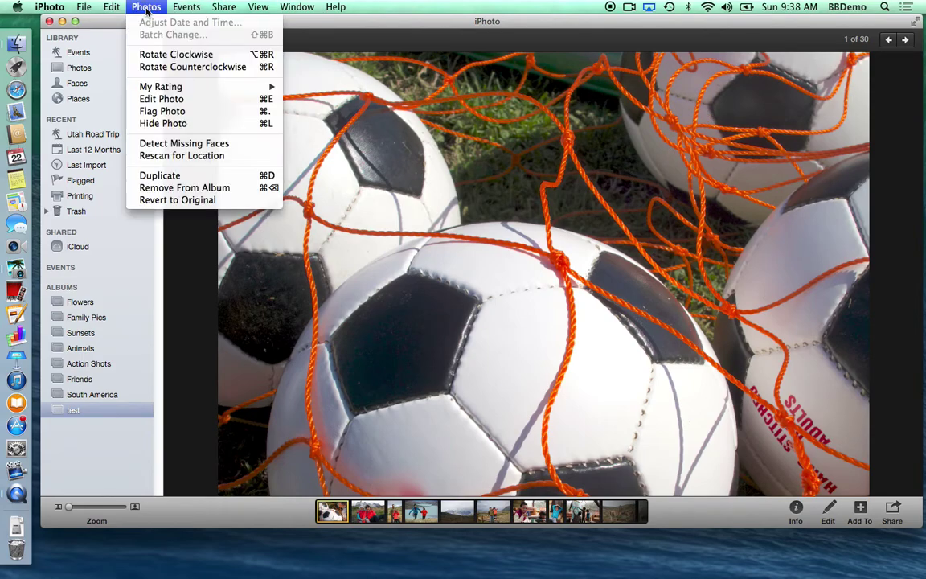
pyautogui.click(183, 200)
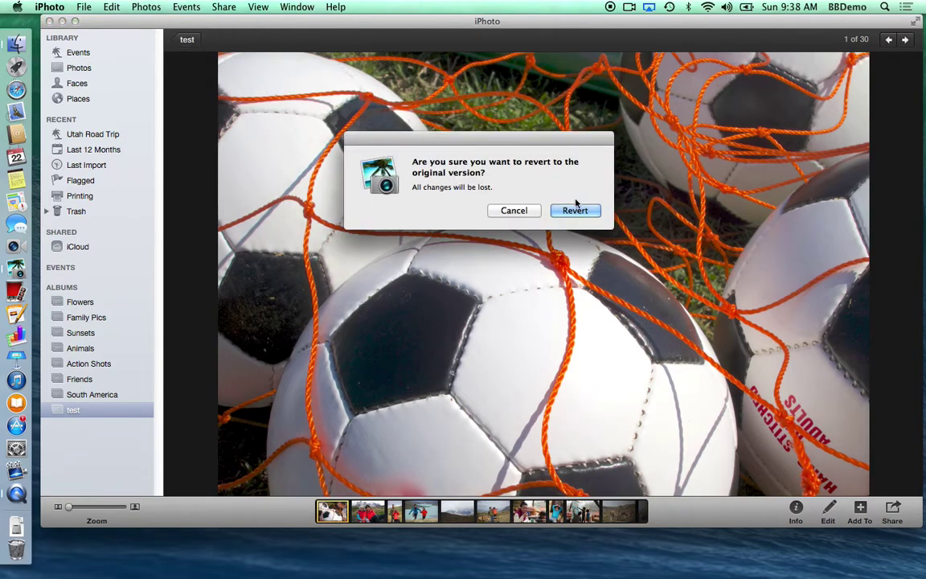
pyautogui.click(575, 210)
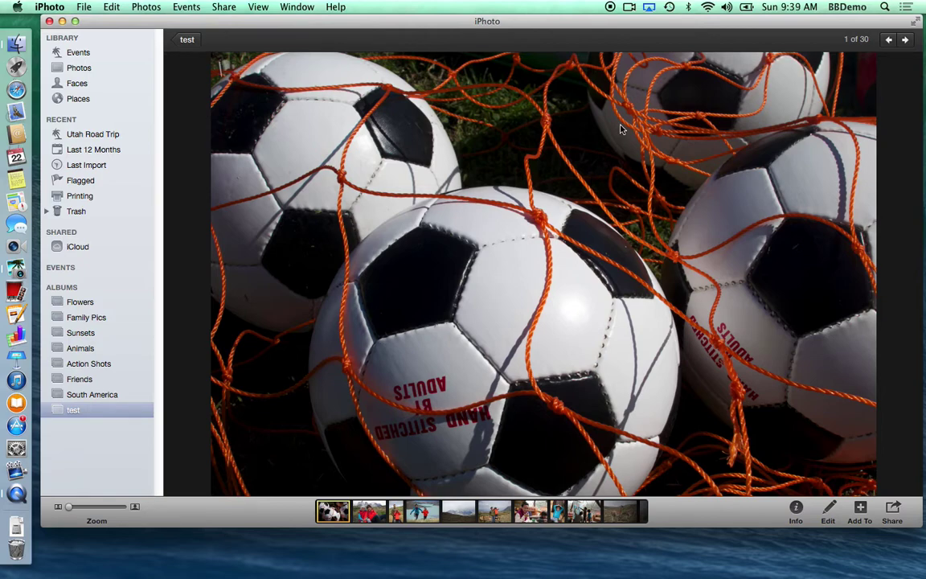
# Back in the test album grid, select the second, fourth, fifth, sixth and seventh photos
pyautogui.click(187, 40)
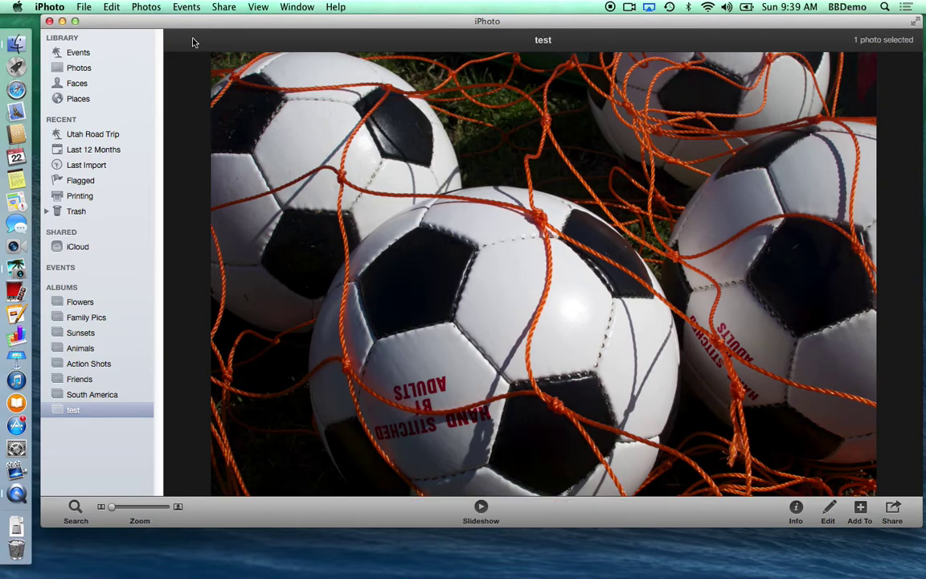
pyautogui.click(291, 276)
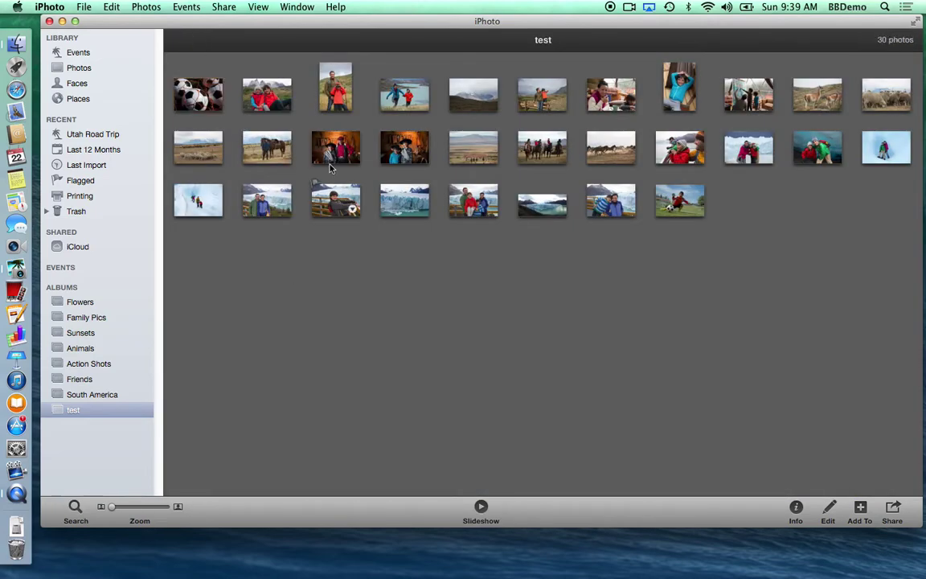
pyautogui.click(271, 96)
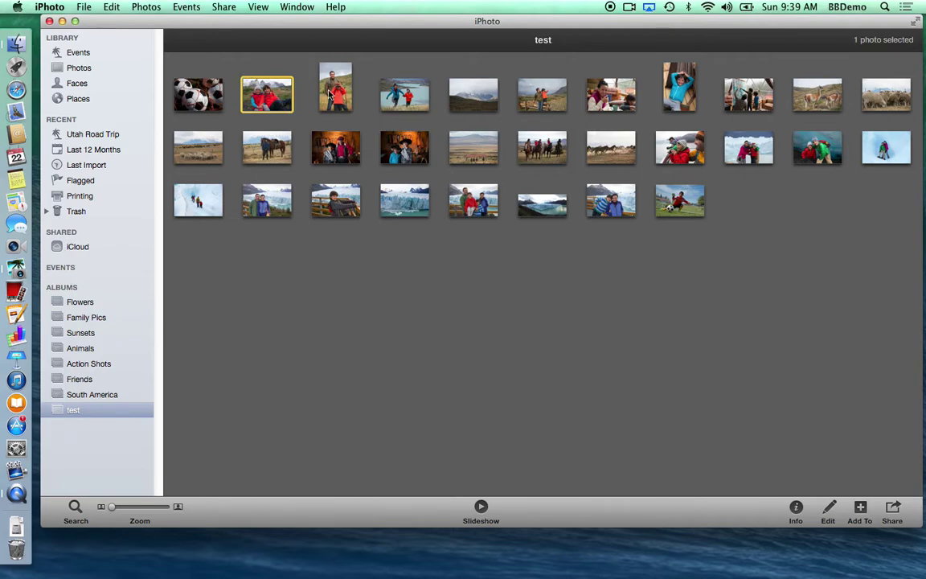
pyautogui.keyDown('super'); pyautogui.click(403, 94); pyautogui.keyUp('super')
pyautogui.keyDown('super'); pyautogui.click(474, 94); pyautogui.keyUp('super')
pyautogui.keyDown('super'); pyautogui.click(540, 94); pyautogui.keyUp('super')
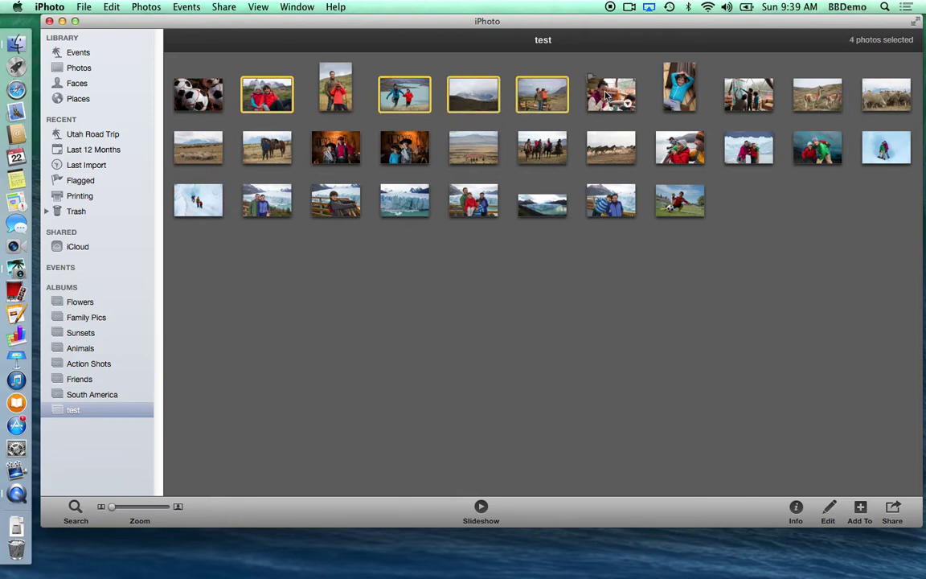
pyautogui.keyDown('super'); pyautogui.click(608, 100); pyautogui.keyUp('super')
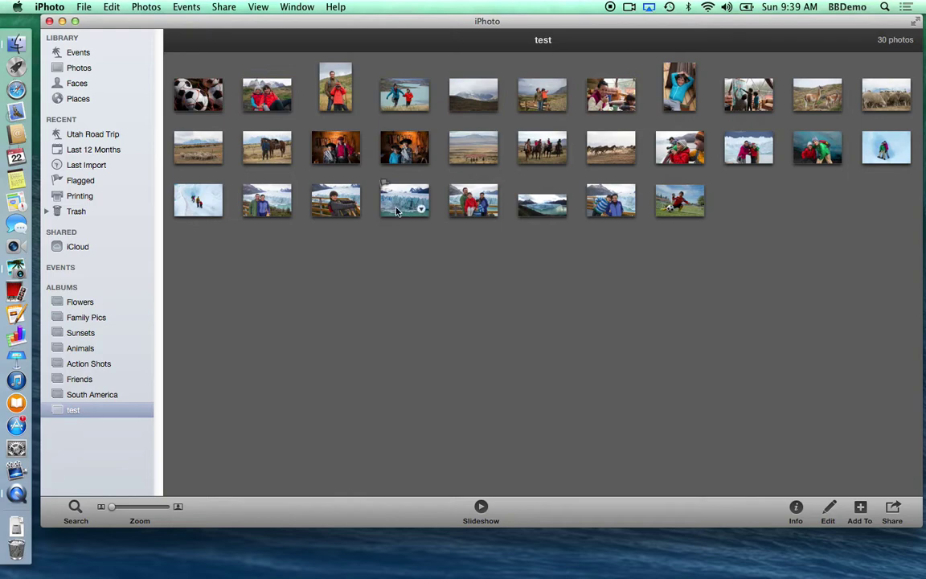
# Reduce the selection to the second photo, extend it, then drop the horse photo
pyautogui.click(272, 95)
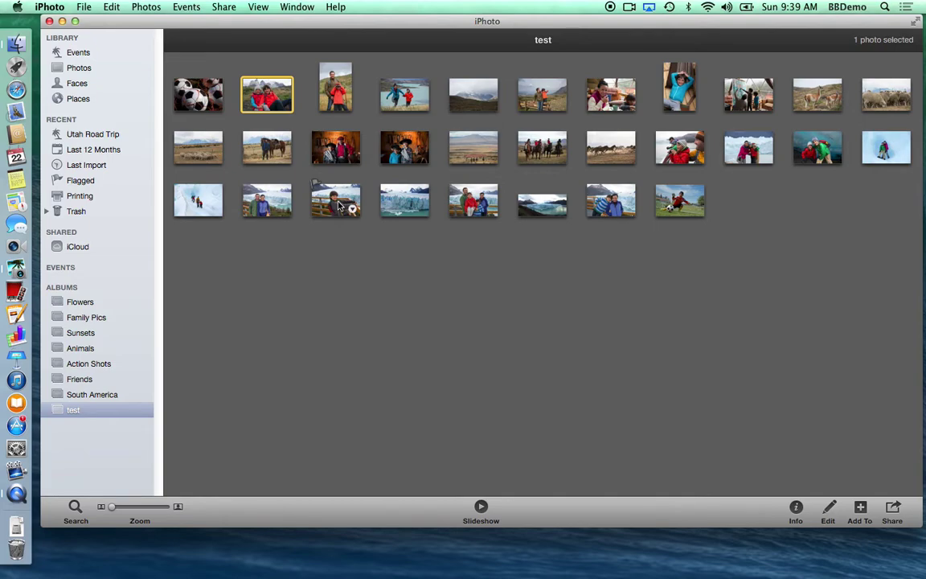
pyautogui.press('super+a')
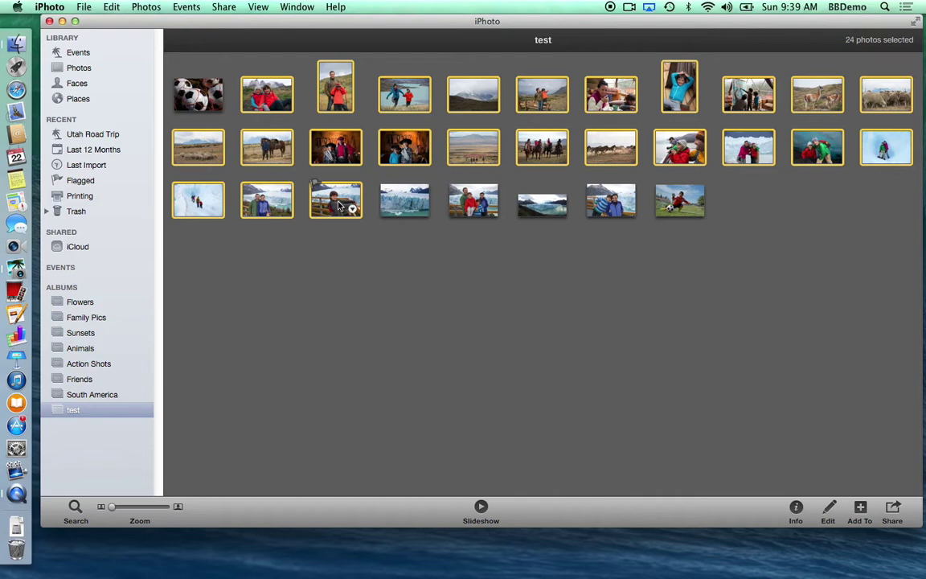
pyautogui.keyDown('super'); pyautogui.click(277, 149); pyautogui.keyUp('super')
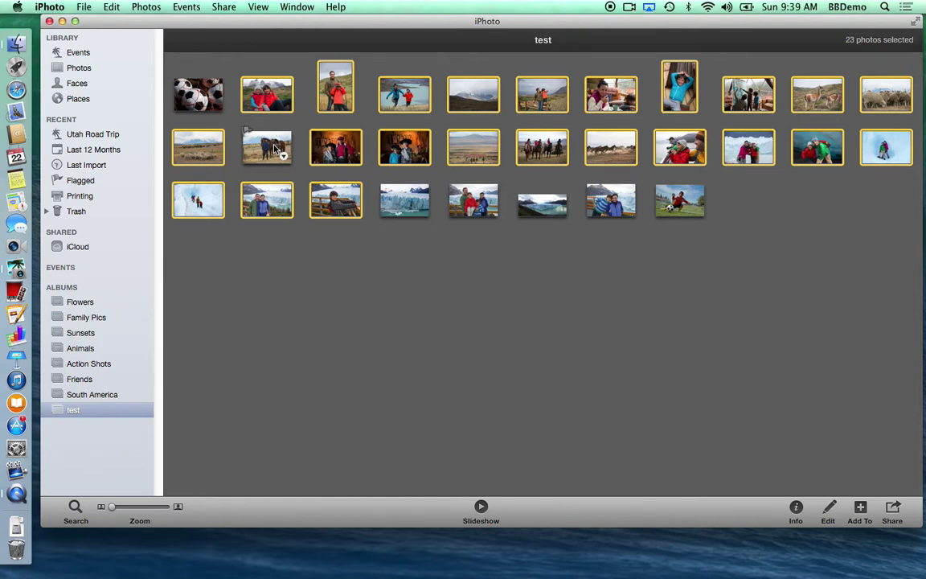
# Deselect everything with Select None, select all 30 photos, then quit iPhoto
pyautogui.click(110, 6)
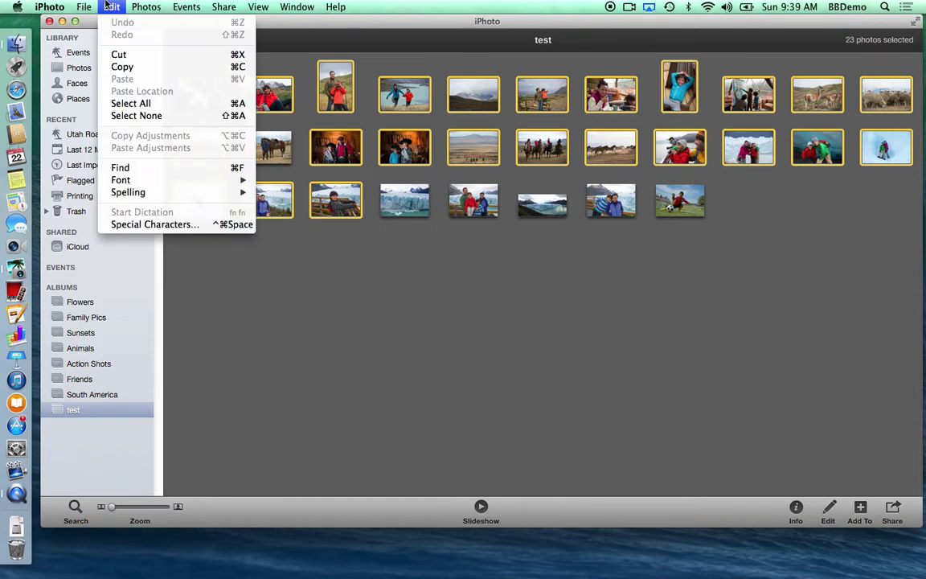
pyautogui.moveTo(258, 6)
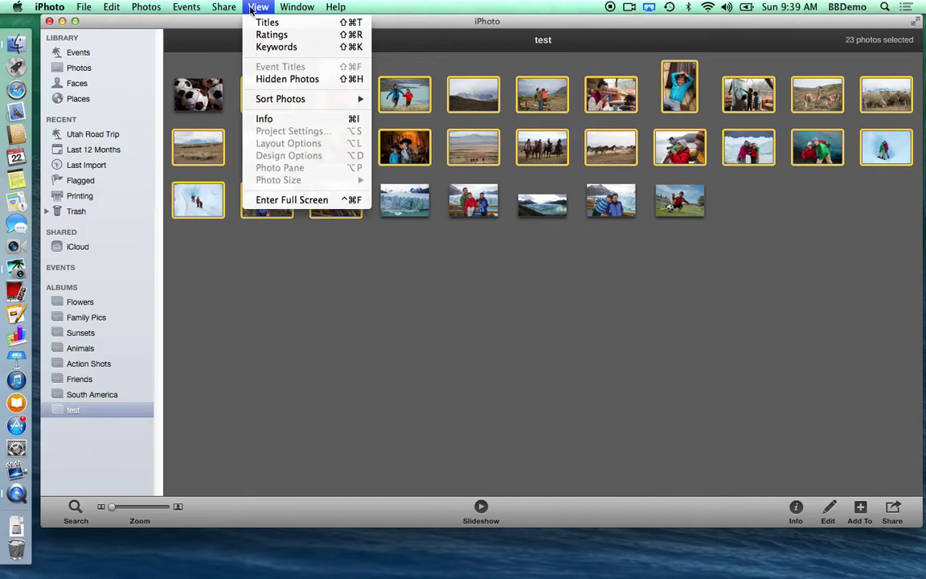
pyautogui.moveTo(110, 6)
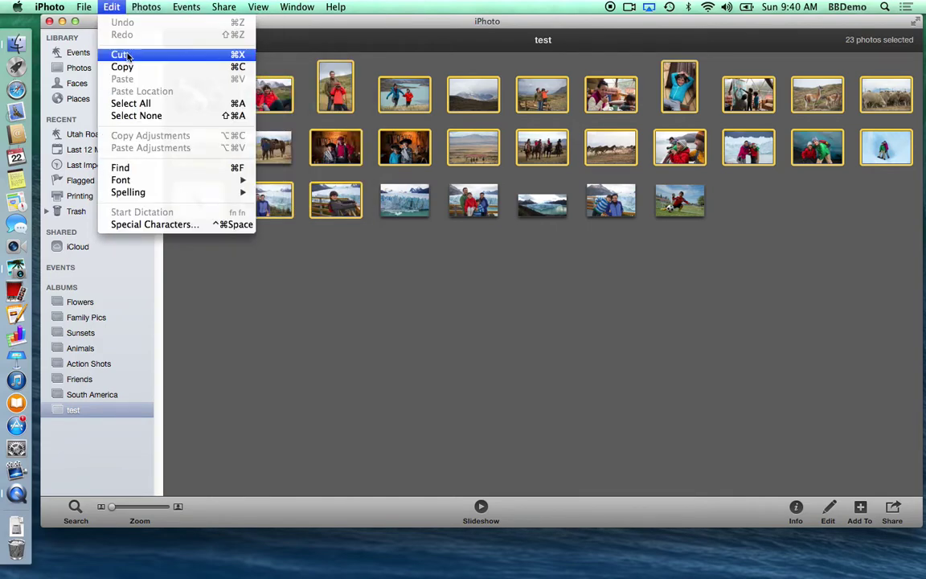
pyautogui.click(306, 281)
pyautogui.click(383, 234)
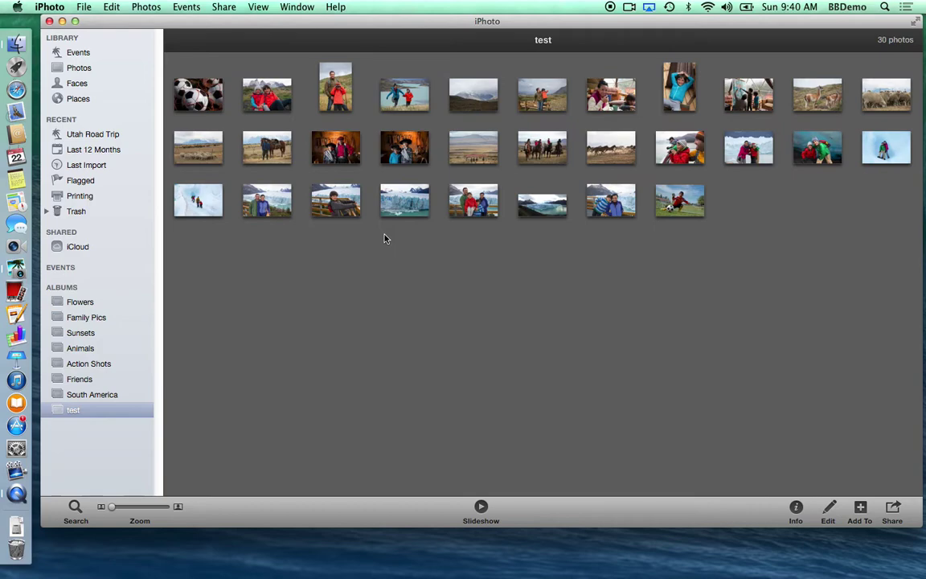
pyautogui.press('super+a')
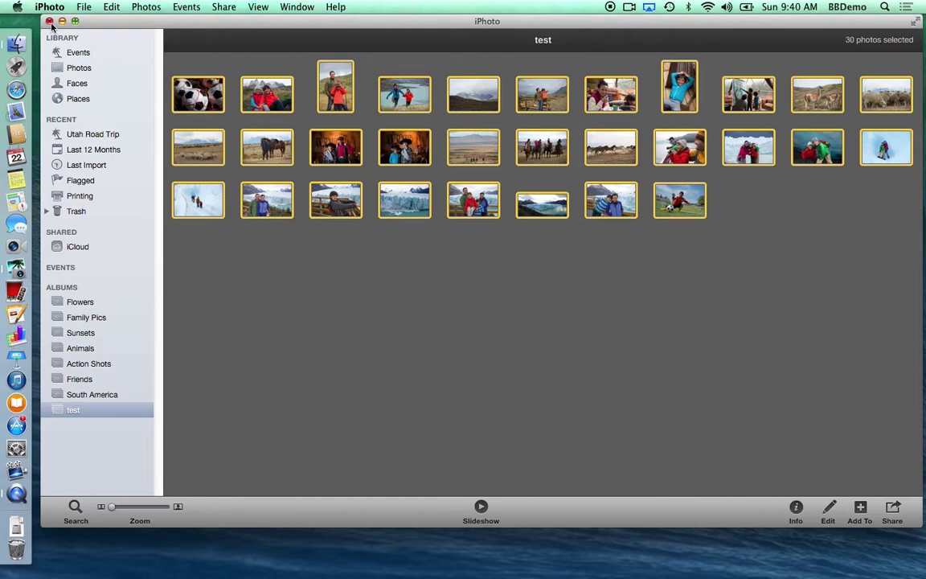
pyautogui.click(61, 8)
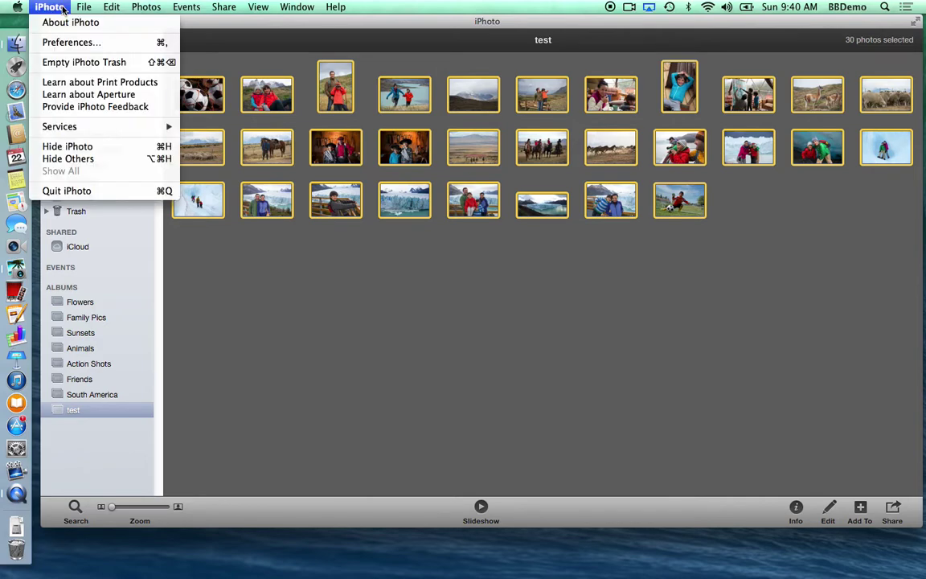
pyautogui.click(81, 192)
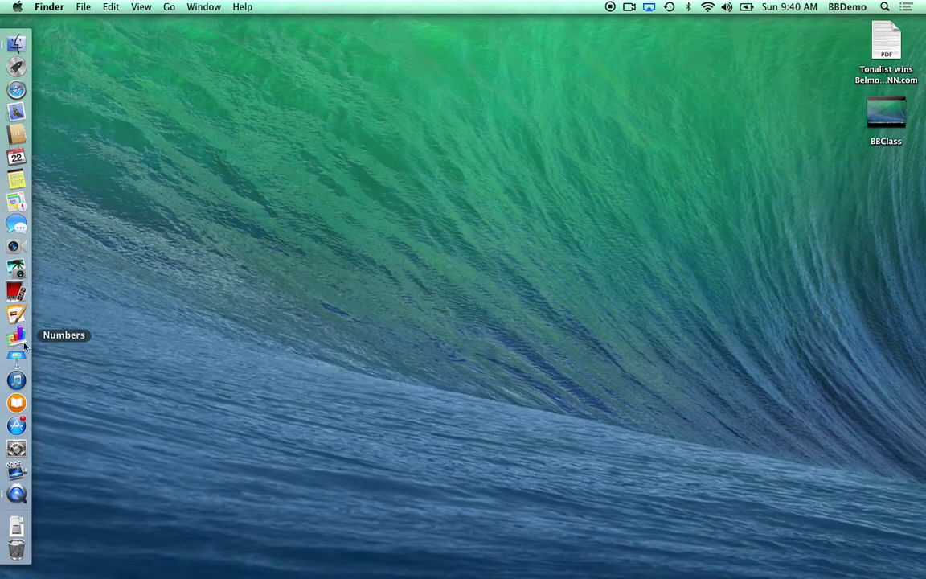
# Launch iTunes and show the sidebar via View > Show Sidebar
pyautogui.click(16, 382)
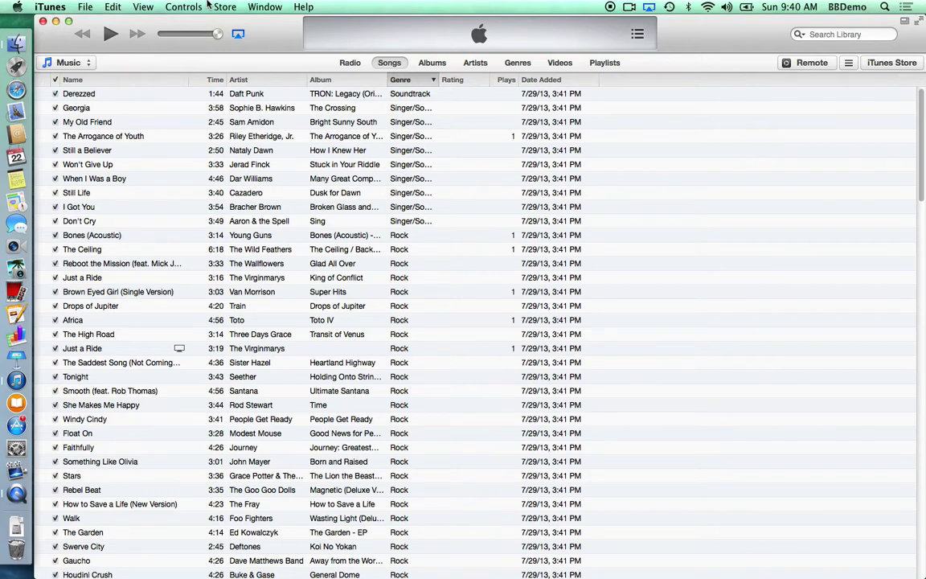
pyautogui.click(142, 7)
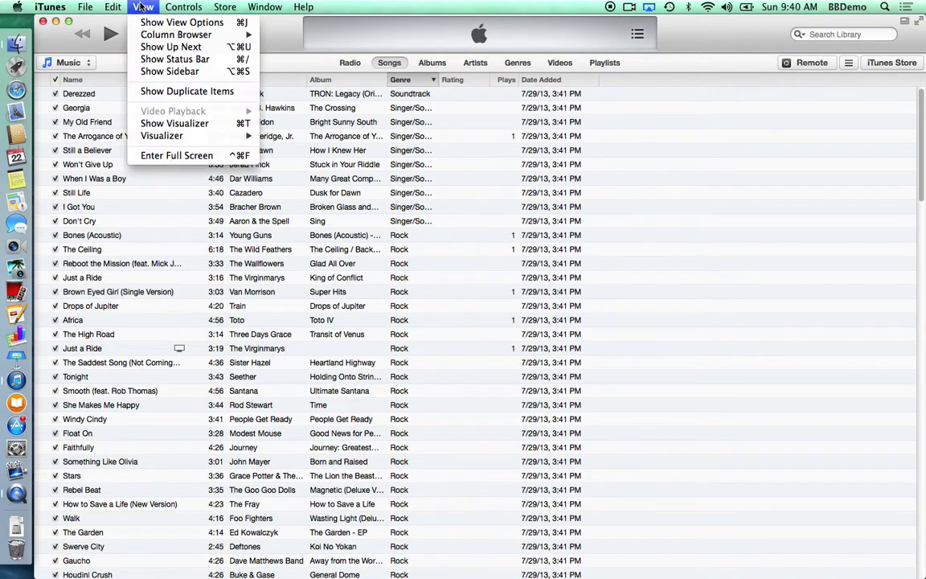
pyautogui.click(142, 70)
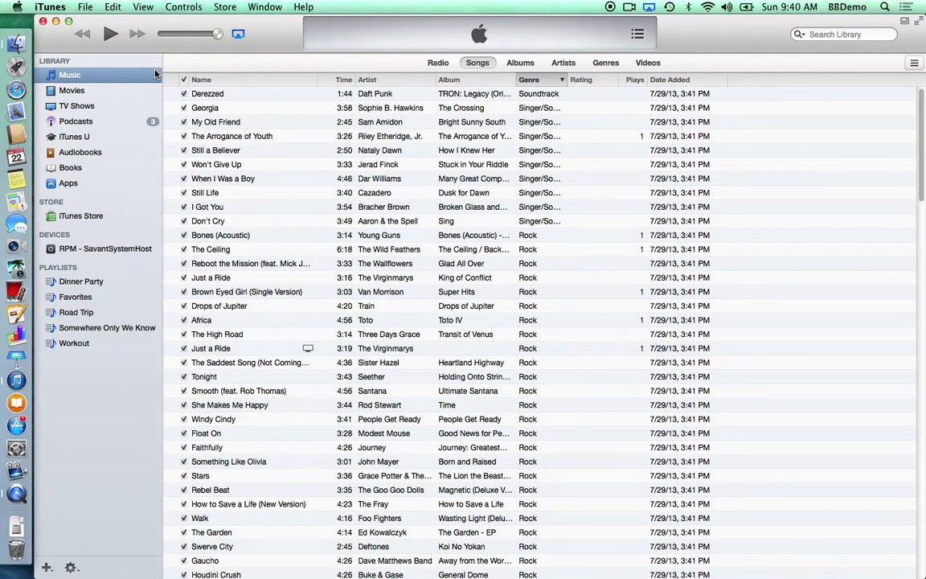
pyautogui.click(146, 7)
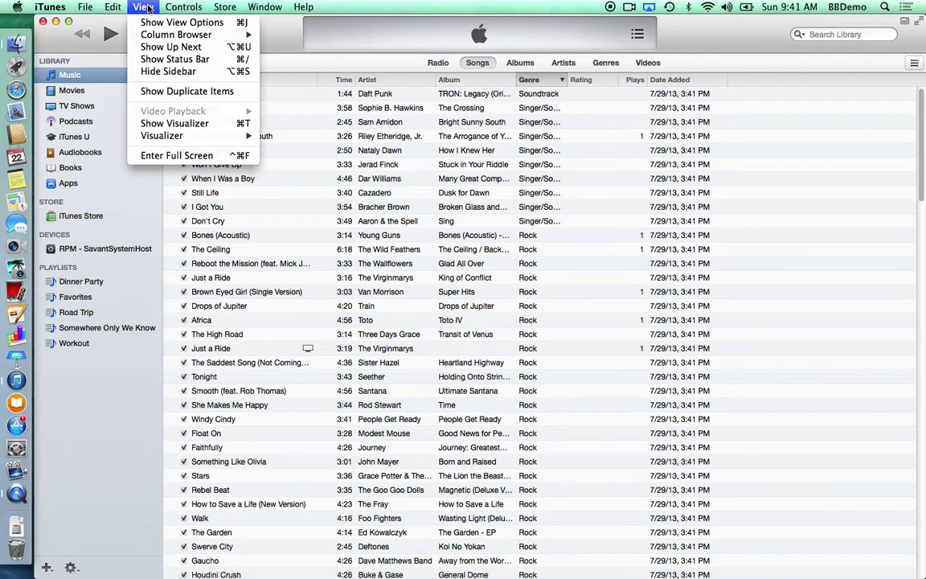
# Dismiss the View menu and open the 13-song Workout playlist
pyautogui.click(271, 30)
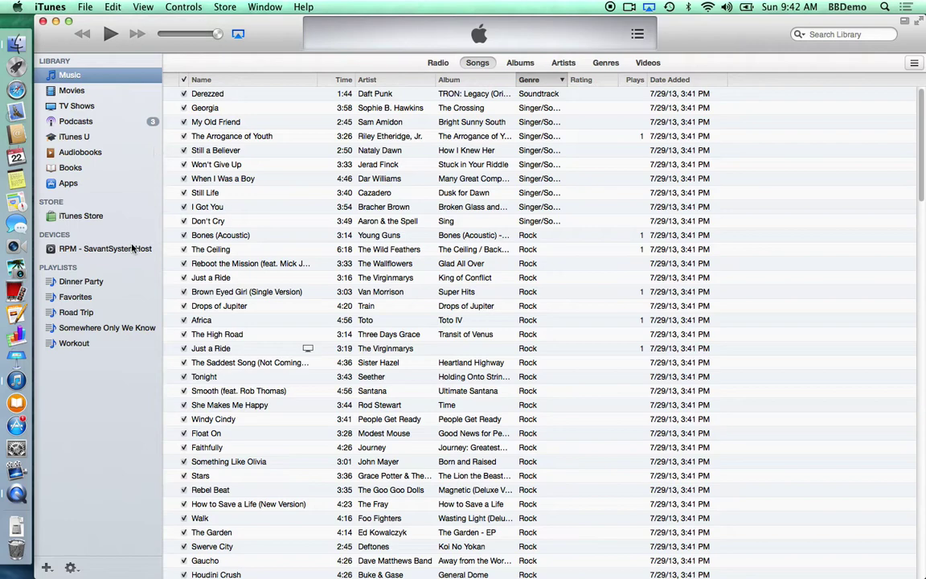
pyautogui.click(65, 344)
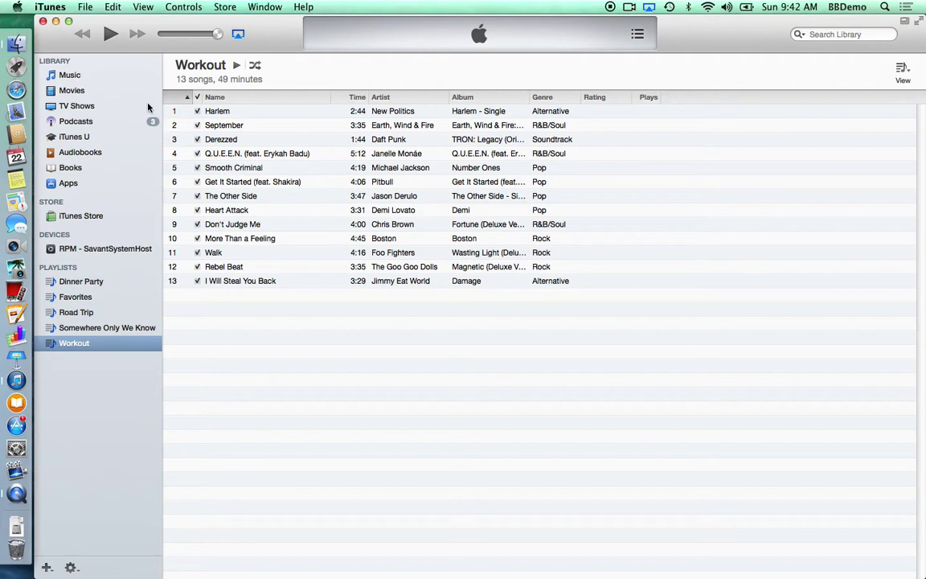
# Browse the Podcasts library's My Podcasts and All Unplayed episodes, then go to iTunes U
pyautogui.click(85, 123)
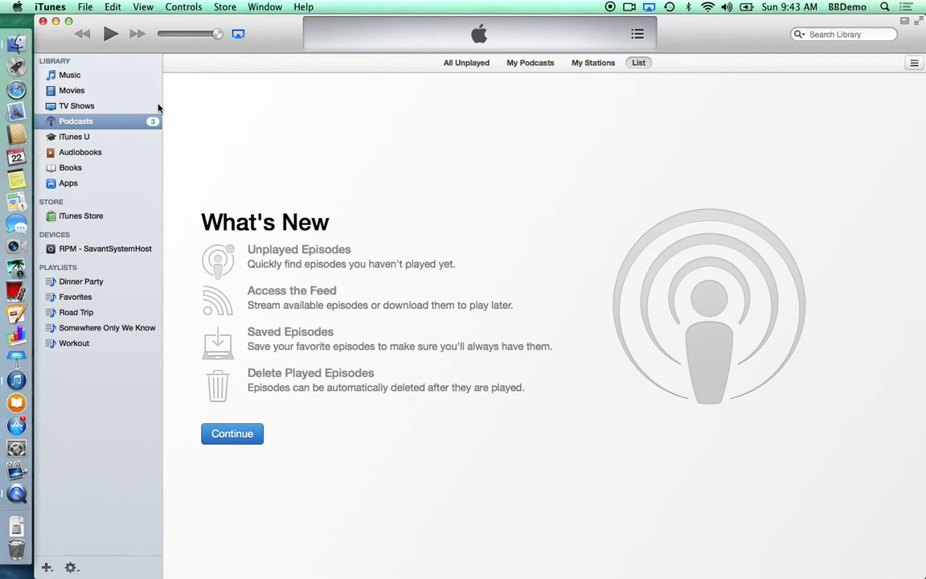
pyautogui.click(513, 65)
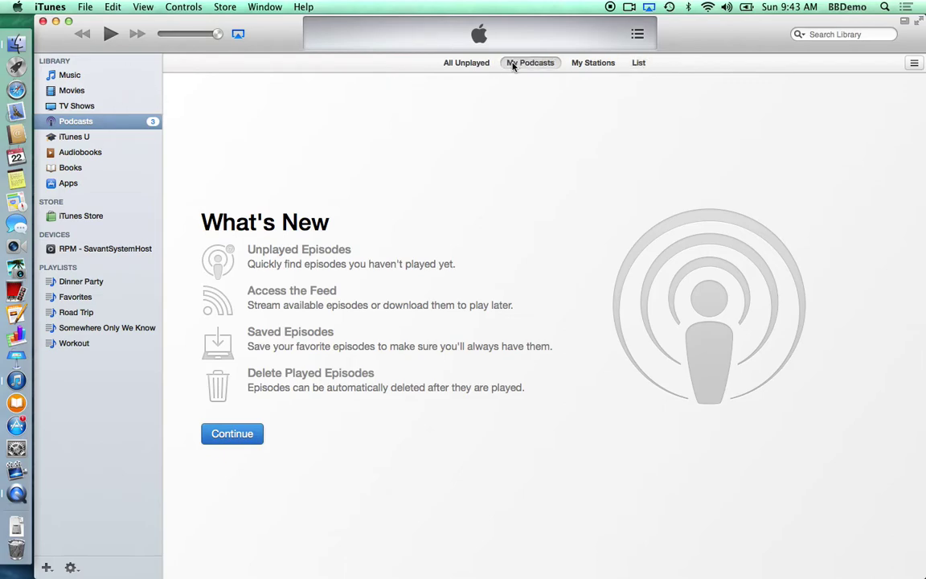
pyautogui.click(469, 65)
pyautogui.click(217, 439)
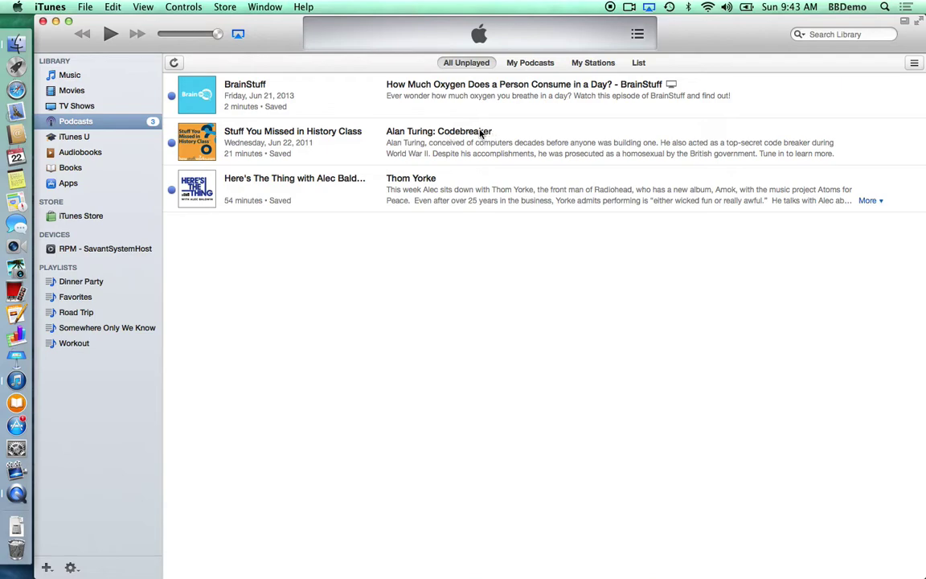
pyautogui.click(77, 137)
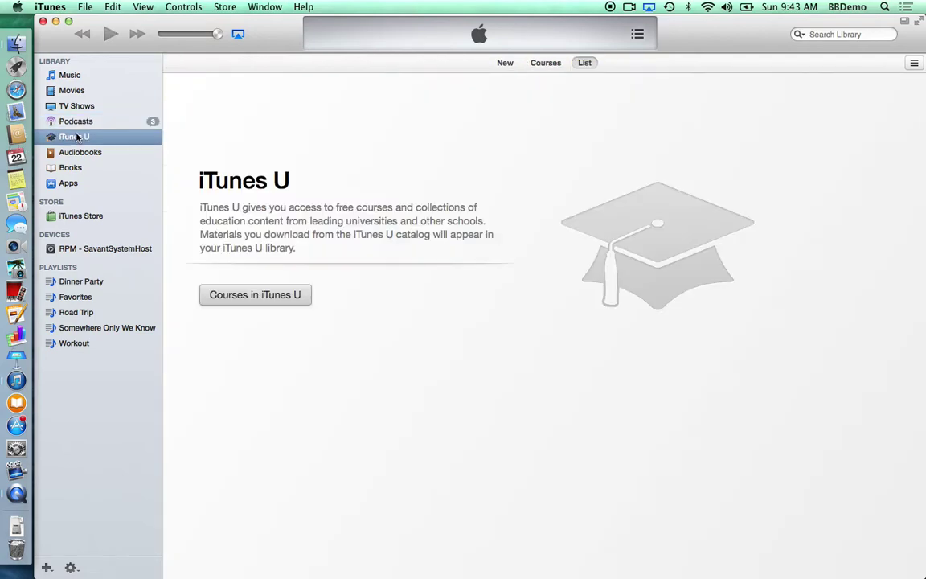
# Browse the iTunes U course catalog, then show the Movies library with its two films
pyautogui.click(237, 292)
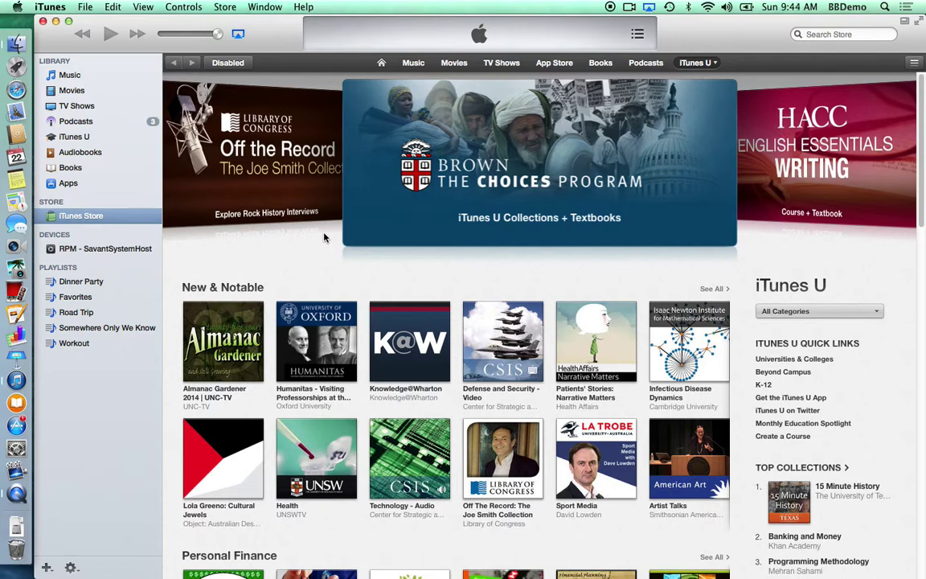
pyautogui.moveTo(434, 235)
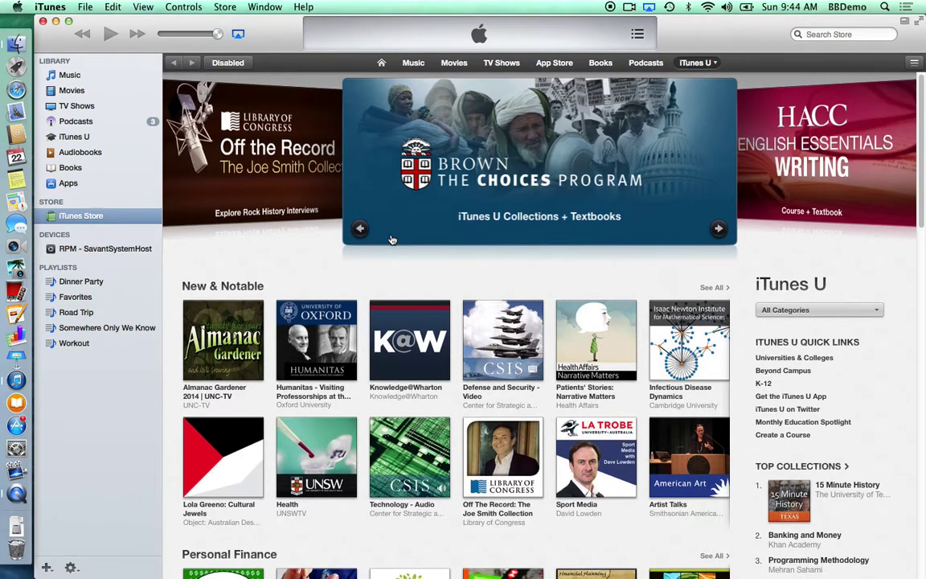
pyautogui.scroll(-5, 391, 240)
pyautogui.scroll(2, 410, 220)
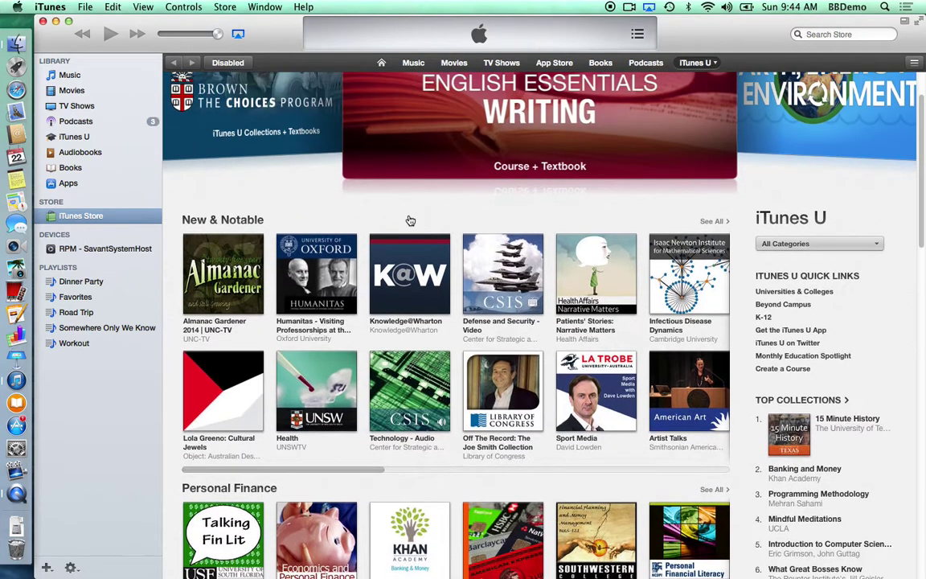
pyautogui.scroll(3, 410, 221)
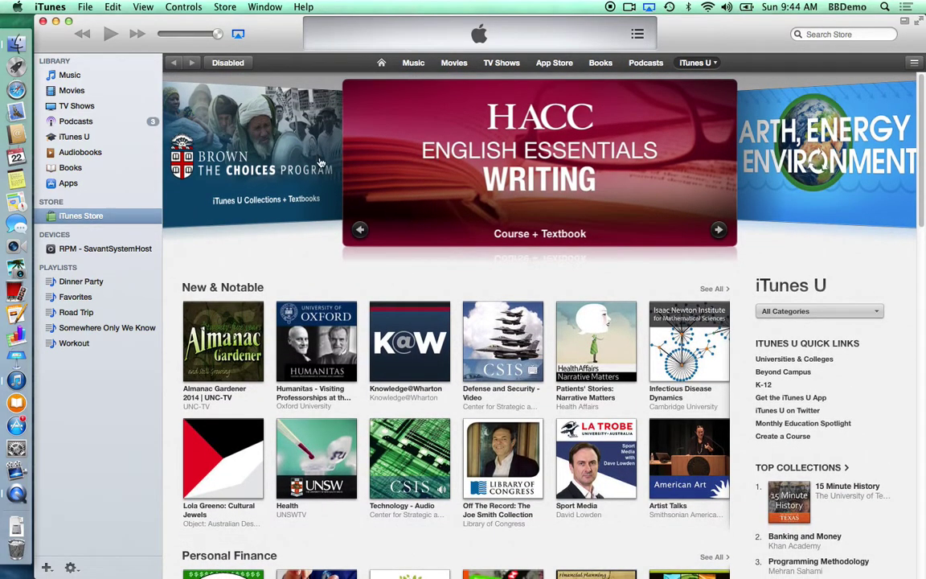
pyautogui.click(85, 91)
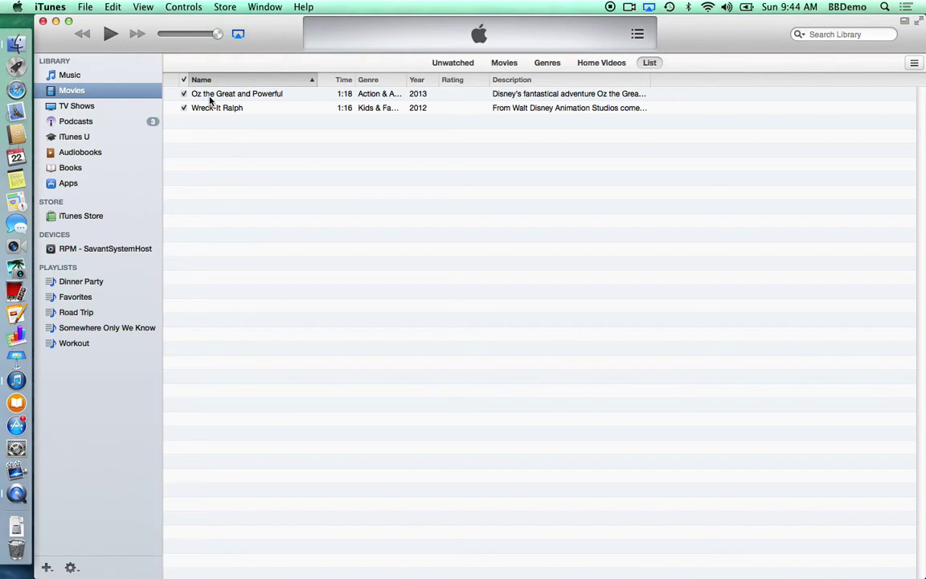
# Quit iTunes from its menu so the Finder desktop shows
pyautogui.click(49, 6)
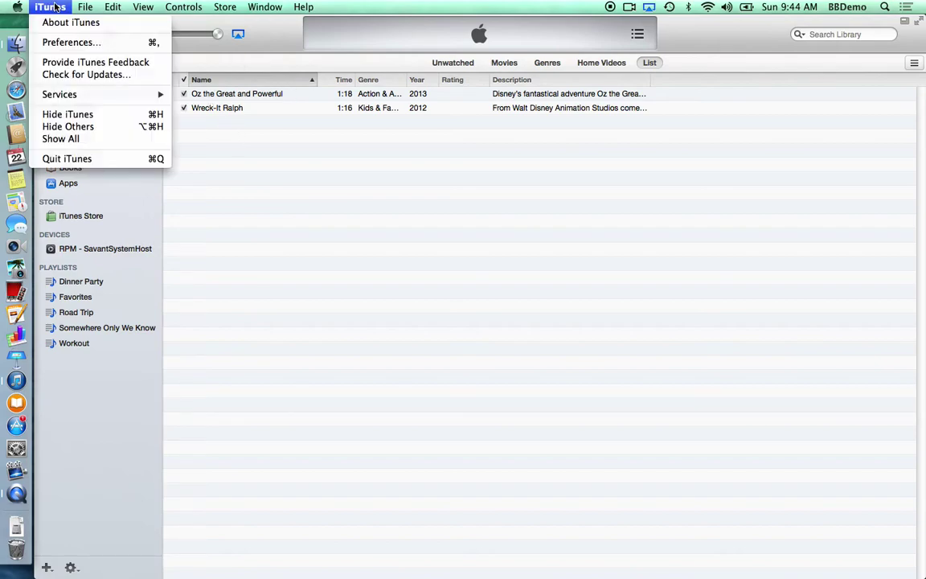
pyautogui.click(79, 159)
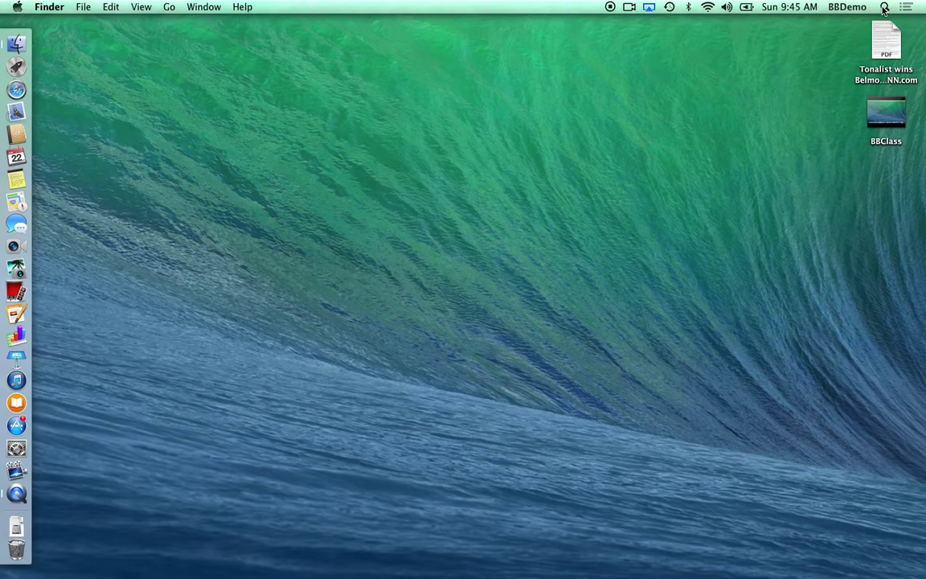
# Launch TextEdit through a Spotlight search for 'text'
pyautogui.click(883, 7)
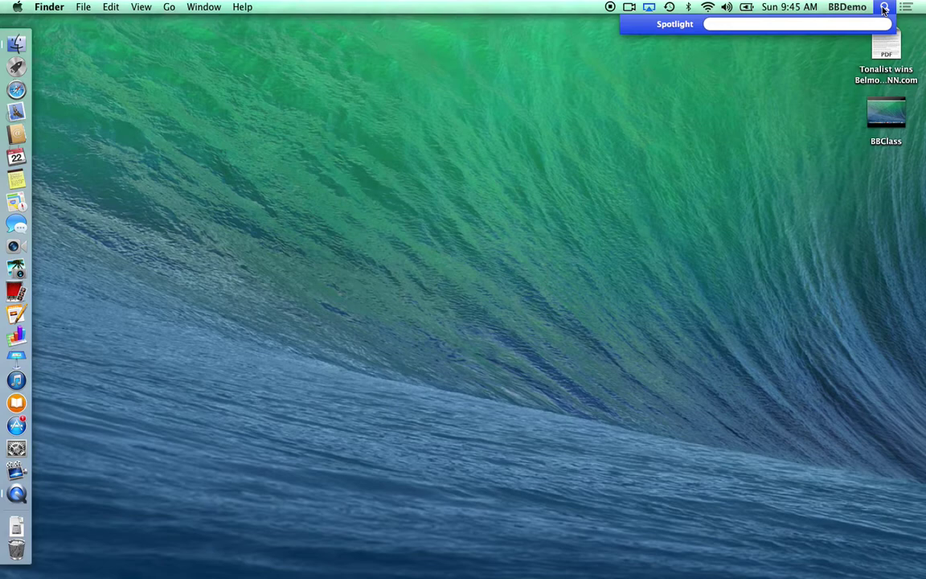
pyautogui.write('text')
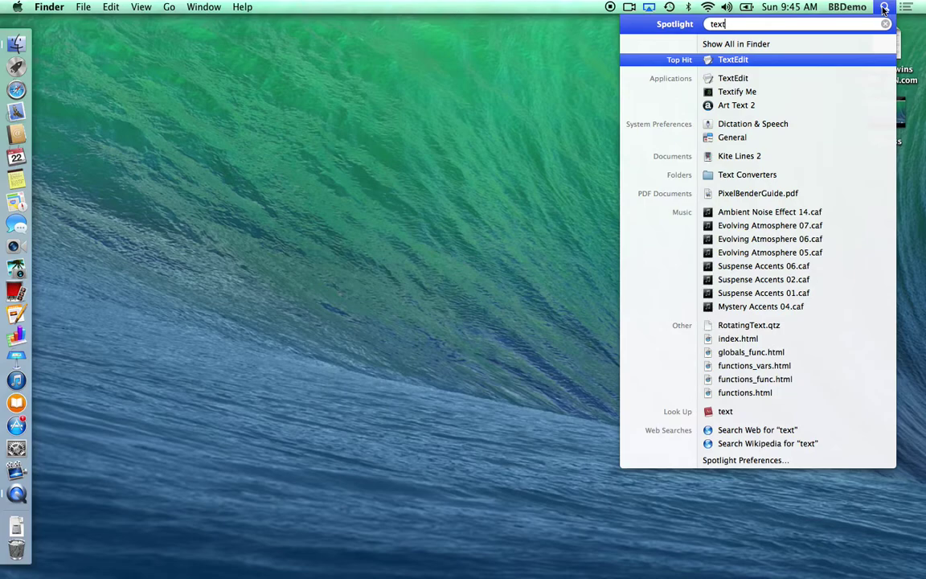
pyautogui.press('Return')
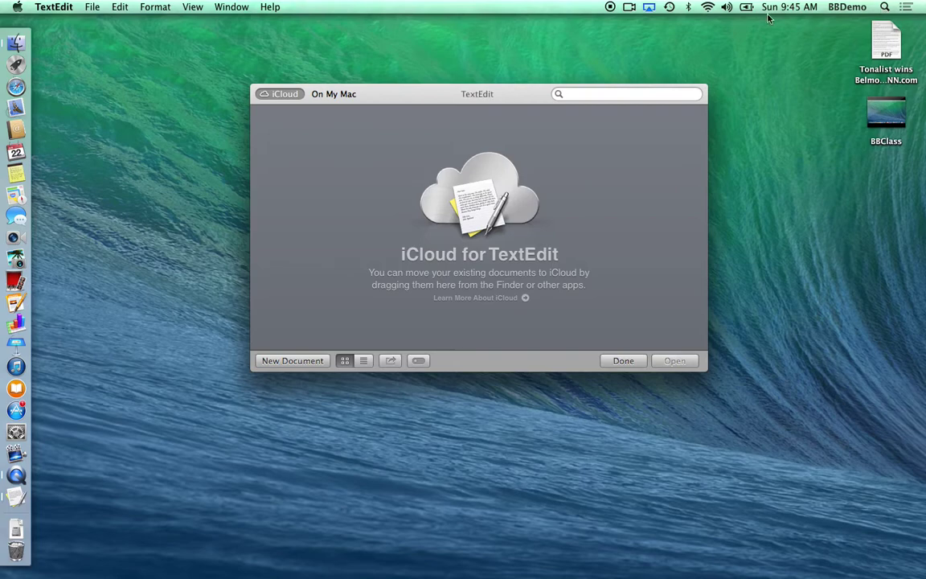
# Create a blank Untitled TextEdit document, then quit TextEdit
pyautogui.click(310, 357)
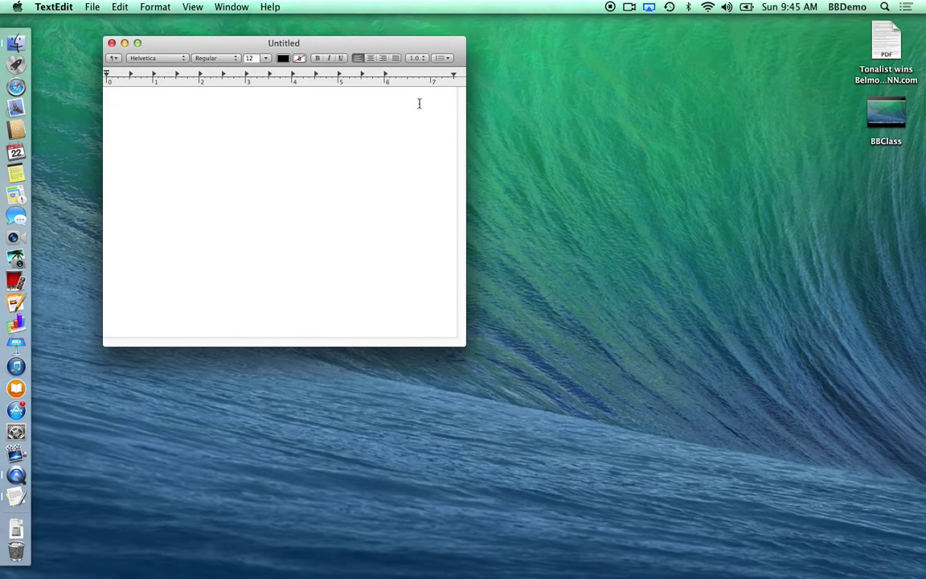
pyautogui.press('super+q')
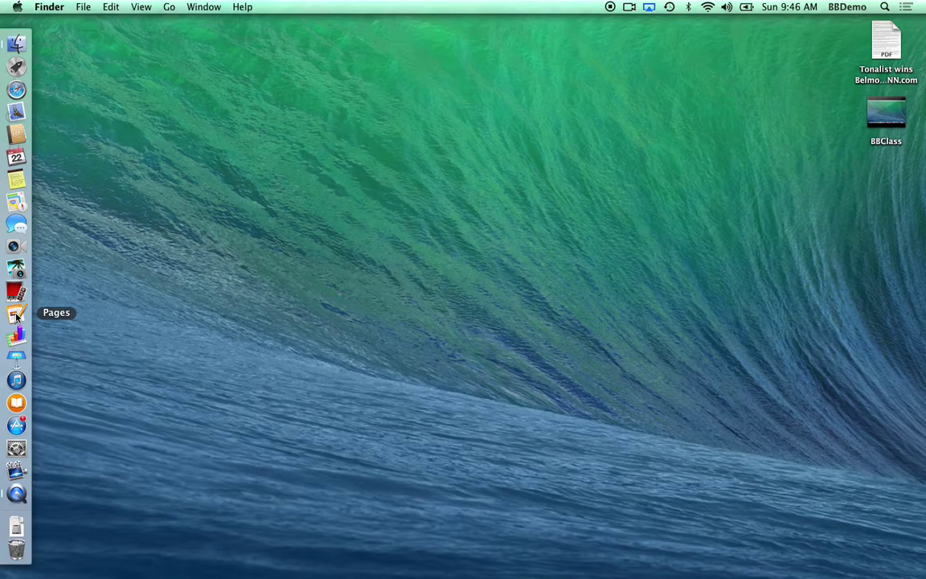
# Launch Pages from the Dock to bring up its document browser
pyautogui.click(16, 316)
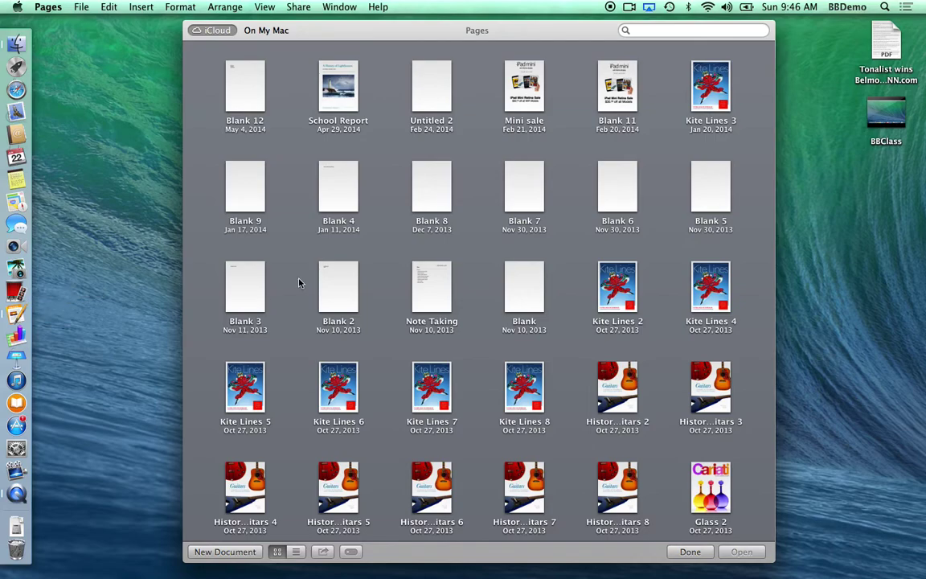
pyautogui.click(79, 6)
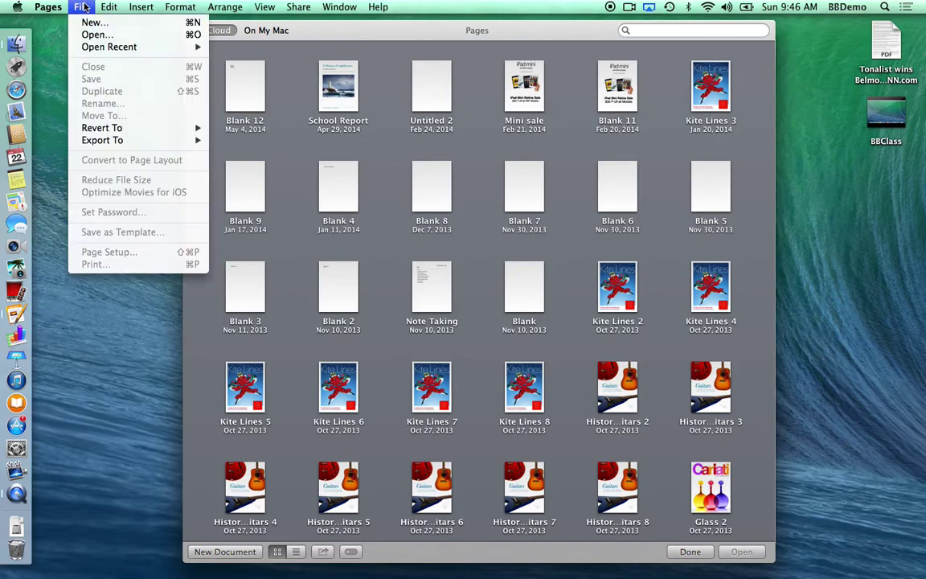
# Create a new document from the Stationery category's Photo Letter template
pyautogui.click(91, 23)
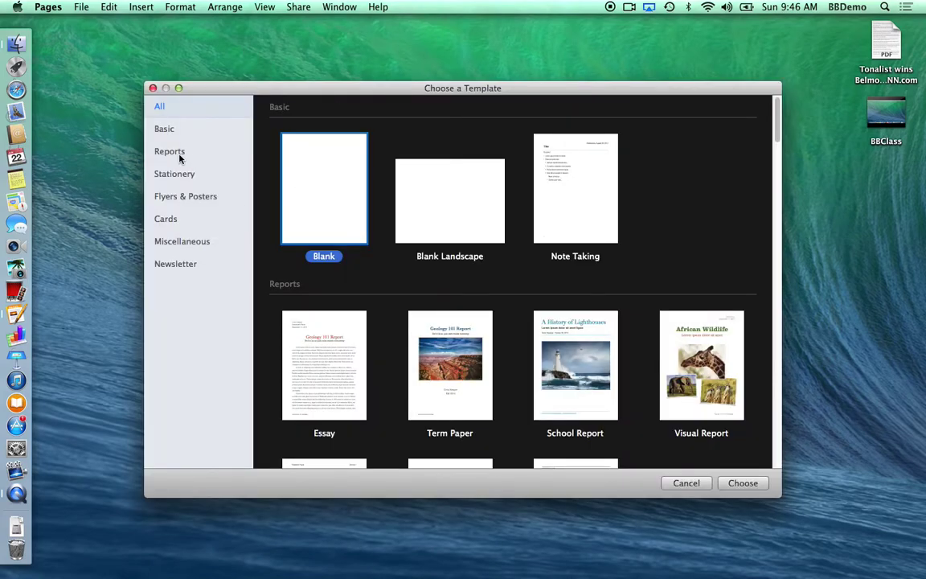
pyautogui.click(176, 176)
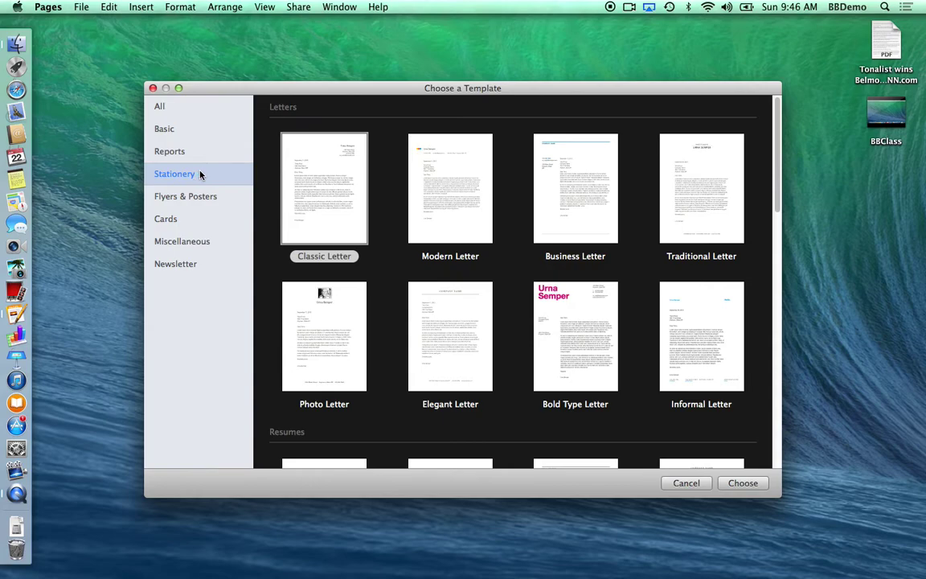
pyautogui.click(180, 263)
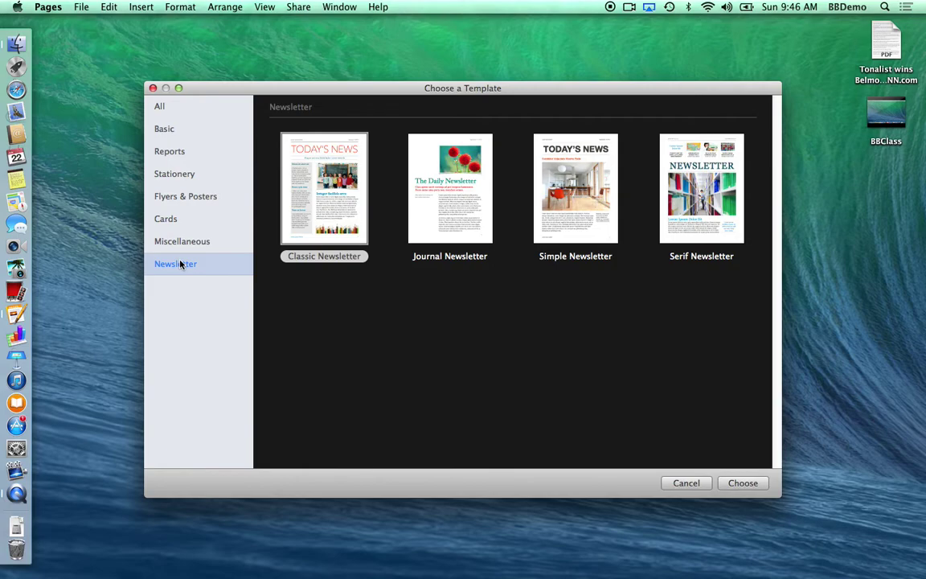
pyautogui.click(177, 173)
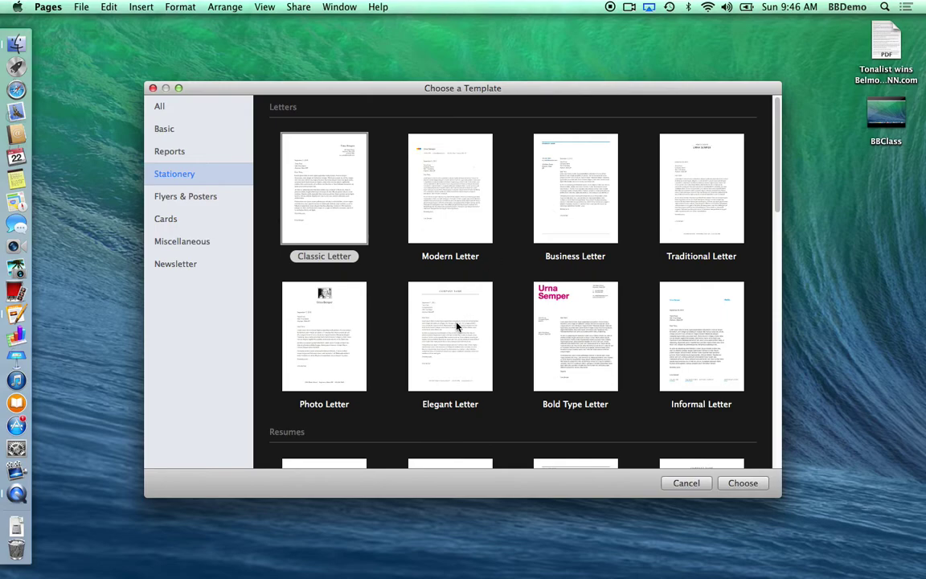
pyautogui.click(341, 331)
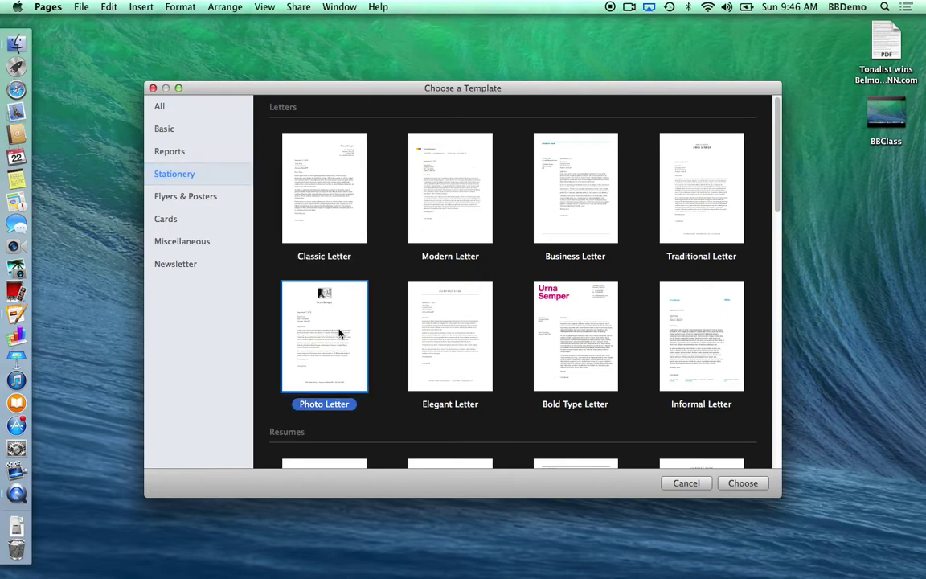
pyautogui.doubleClick(338, 332)
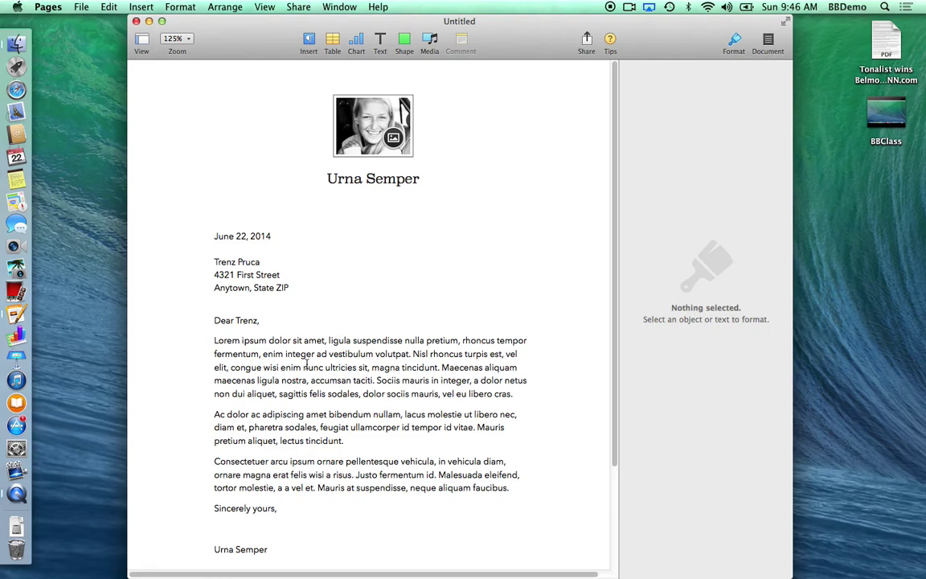
# Overwrite the placeholder paragraphs with a nonsense line, then dictate sentences about using dictation
pyautogui.click(302, 344)
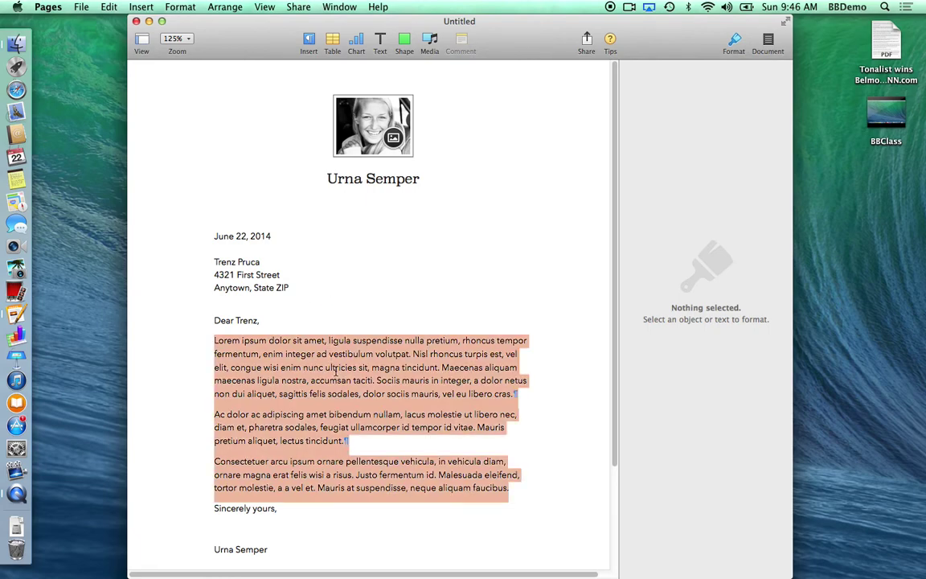
pyautogui.write('lkwdjhkajsdfkjasdhjaskjhdashjkd')
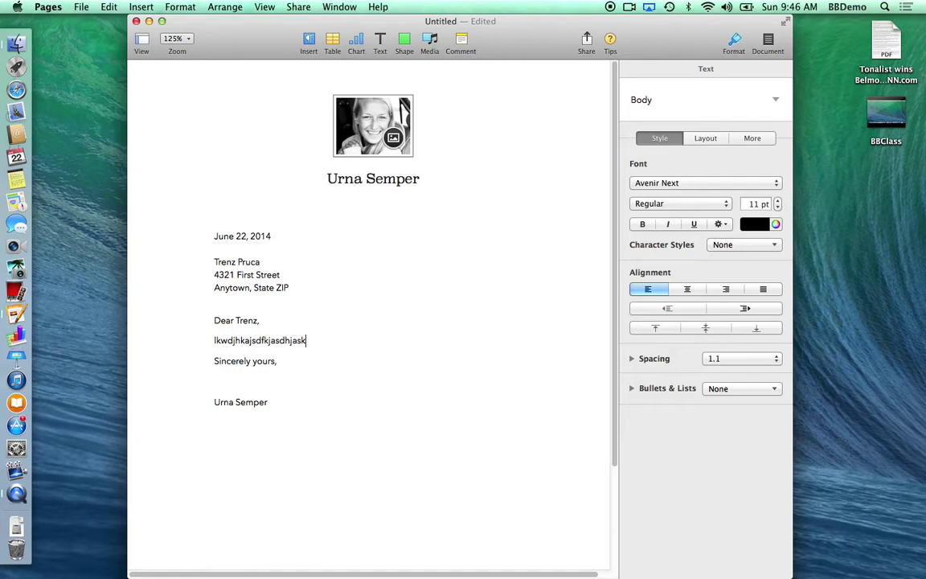
pyautogui.press('fn')
pyautogui.press('fn')
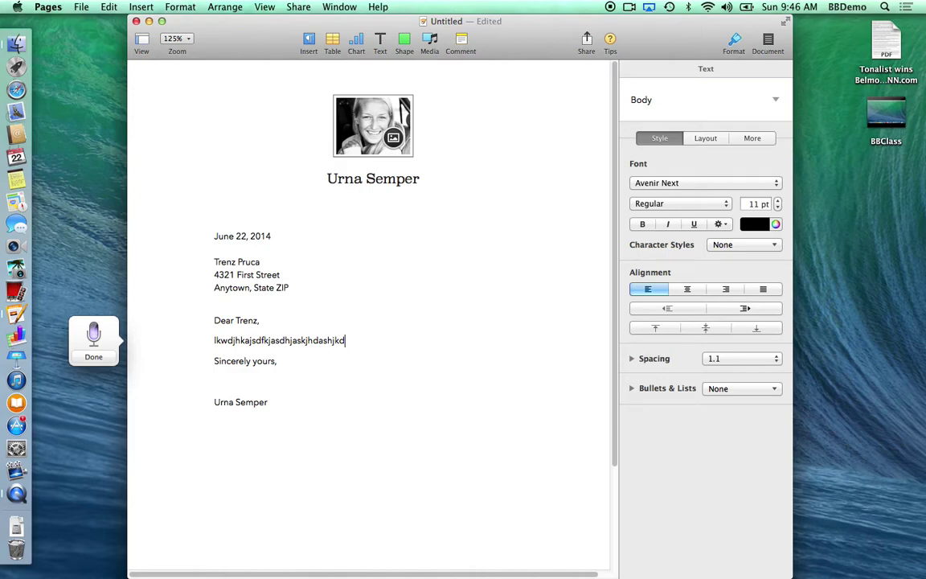
pyautogui.press('fn')
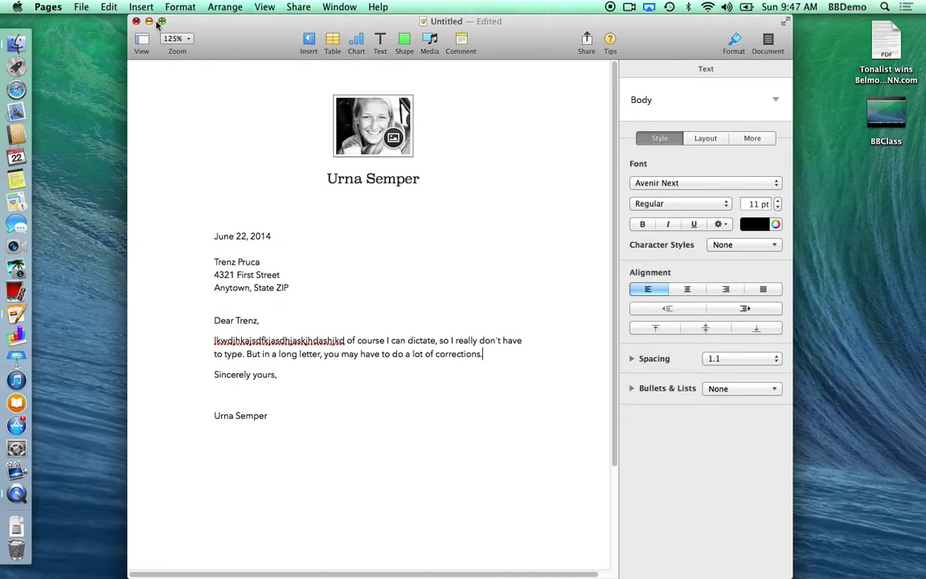
pyautogui.press('fn')
pyautogui.press('fn')
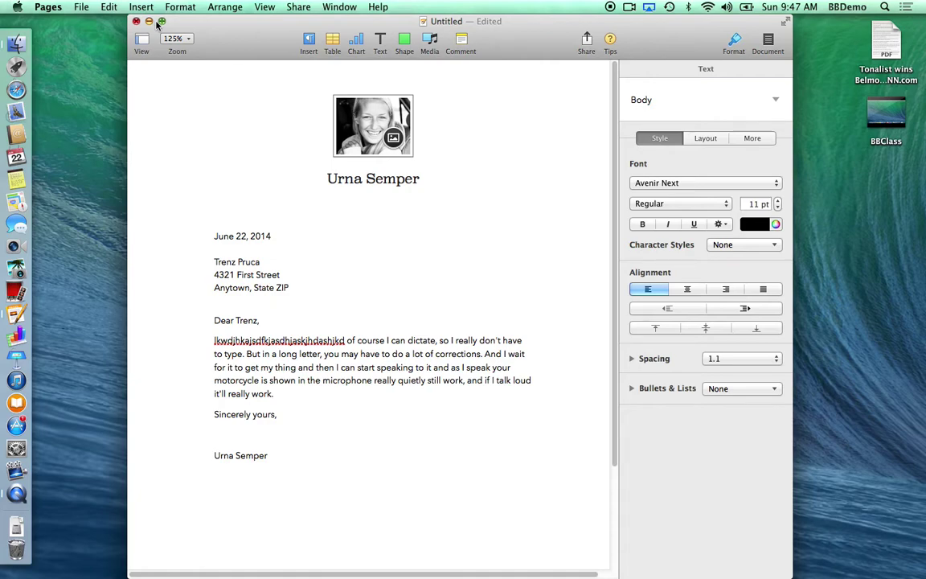
pyautogui.press('fn')
pyautogui.press('fn')
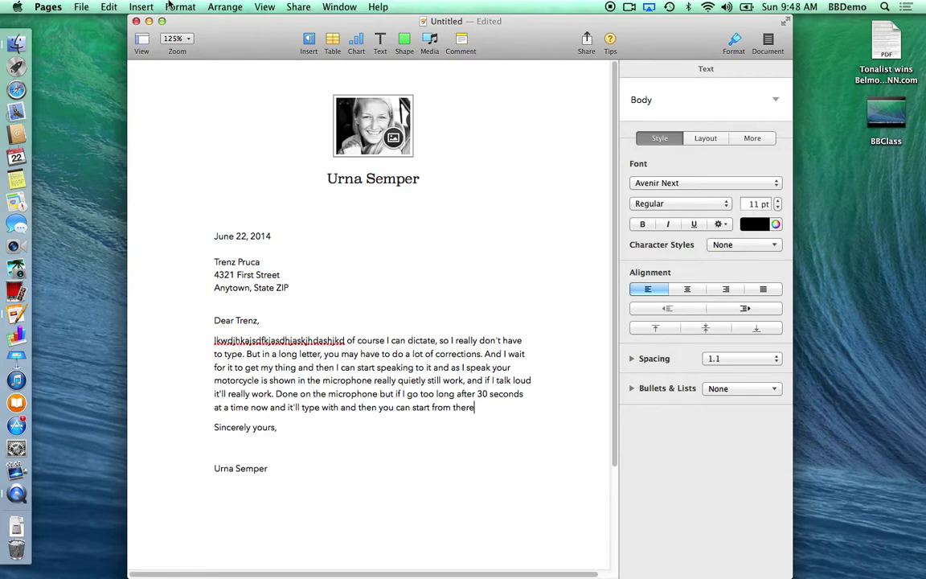
# Discard the Photo Letter and create a new document from the Serif Newsletter template
pyautogui.click(136, 20)
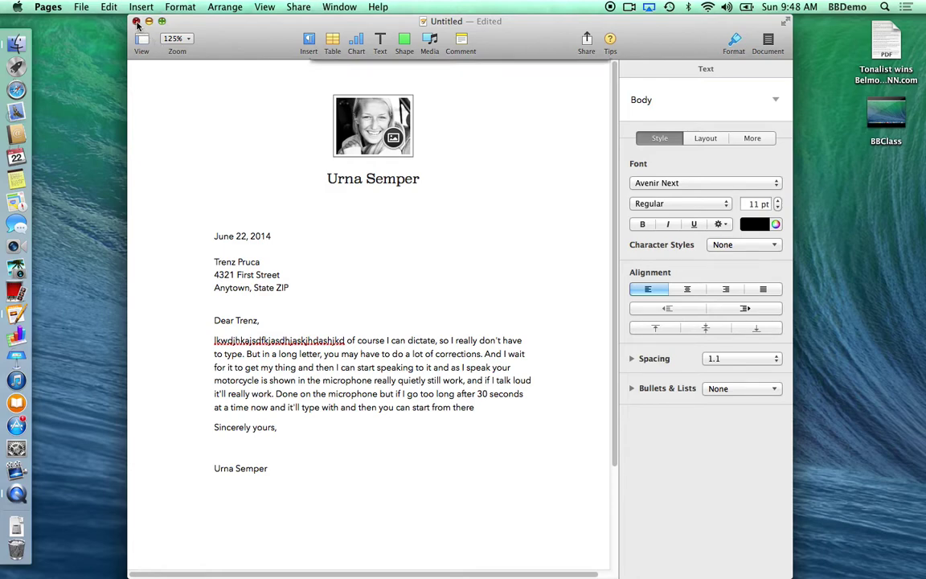
pyautogui.press('Escape')
pyautogui.click(55, 8)
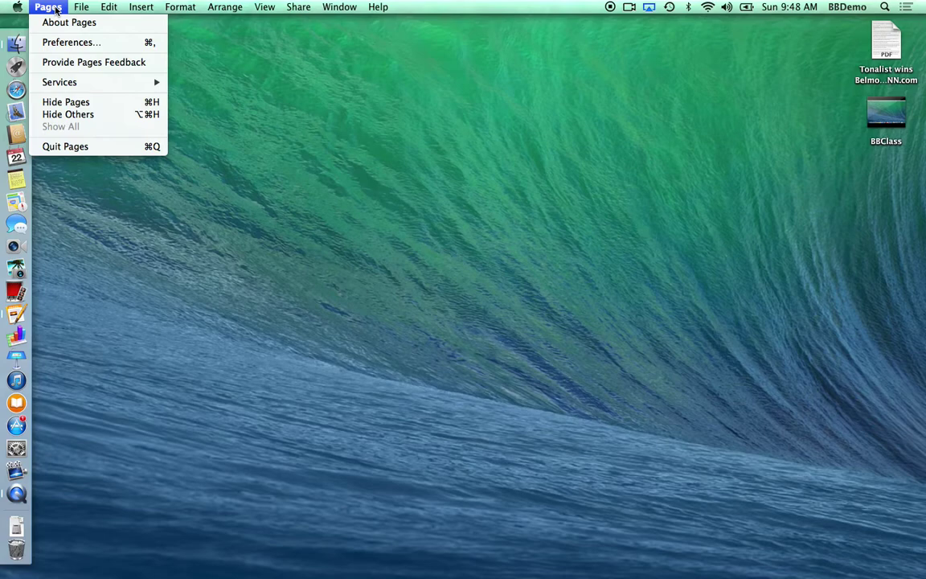
pyautogui.click(93, 22)
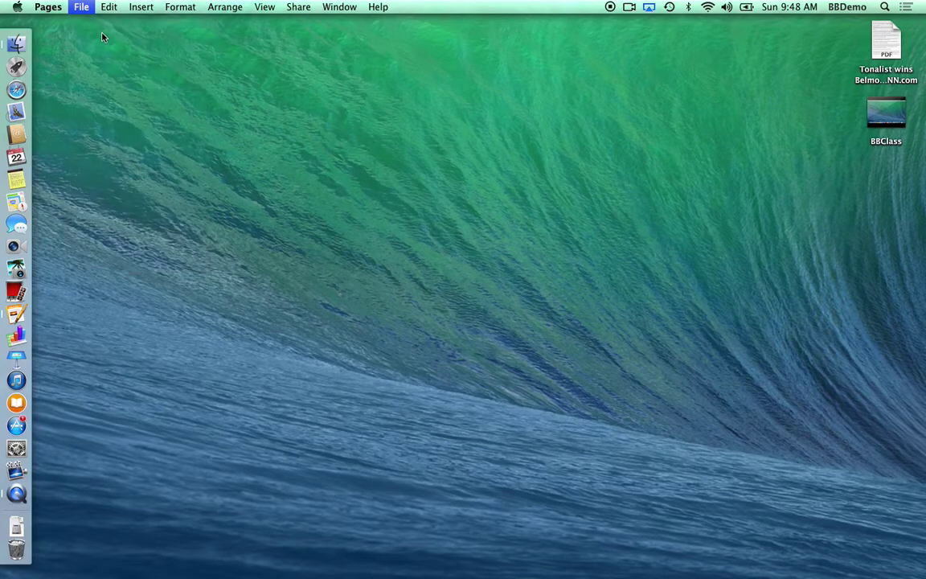
pyautogui.click(187, 266)
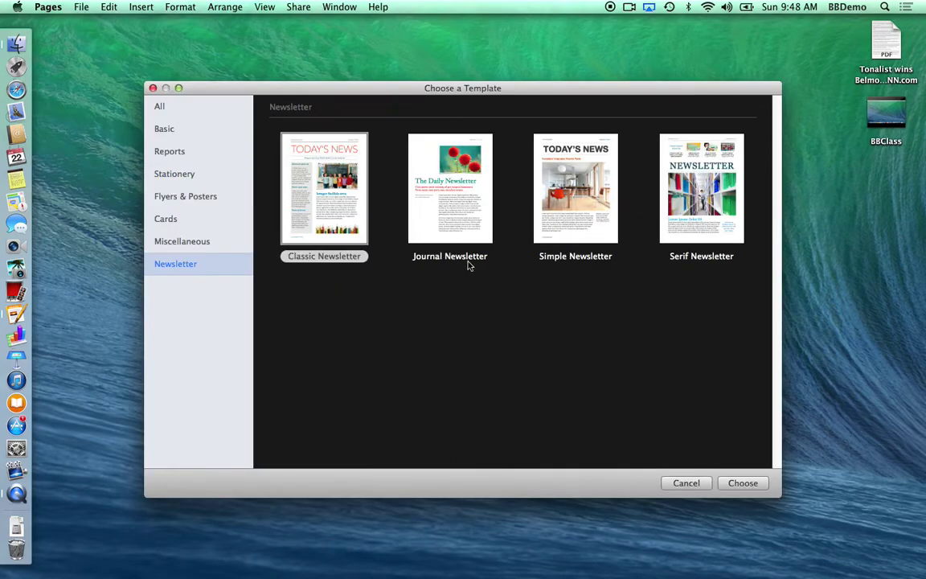
pyautogui.doubleClick(694, 188)
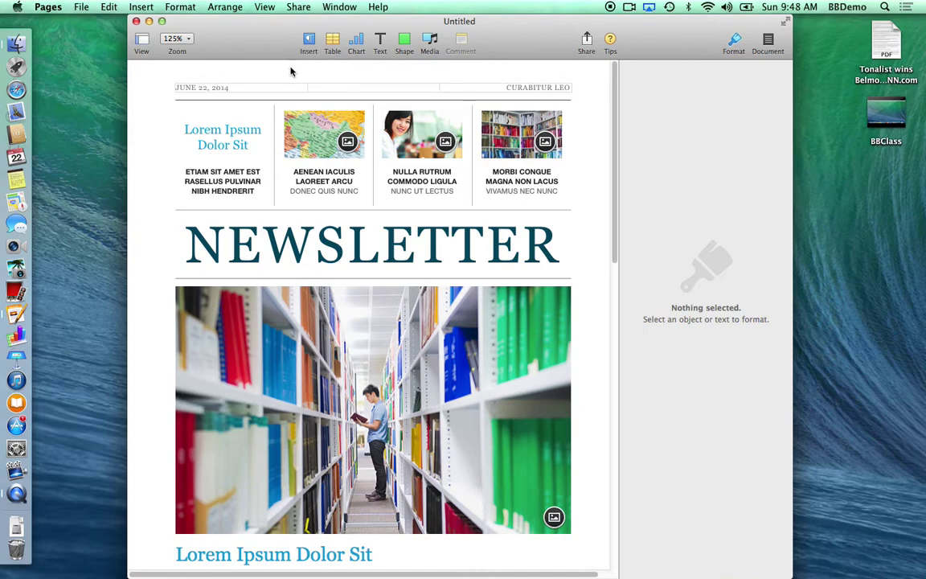
# Retype the NEWSLETTER headline so it reads 'BEST BUY'
pyautogui.click(310, 40)
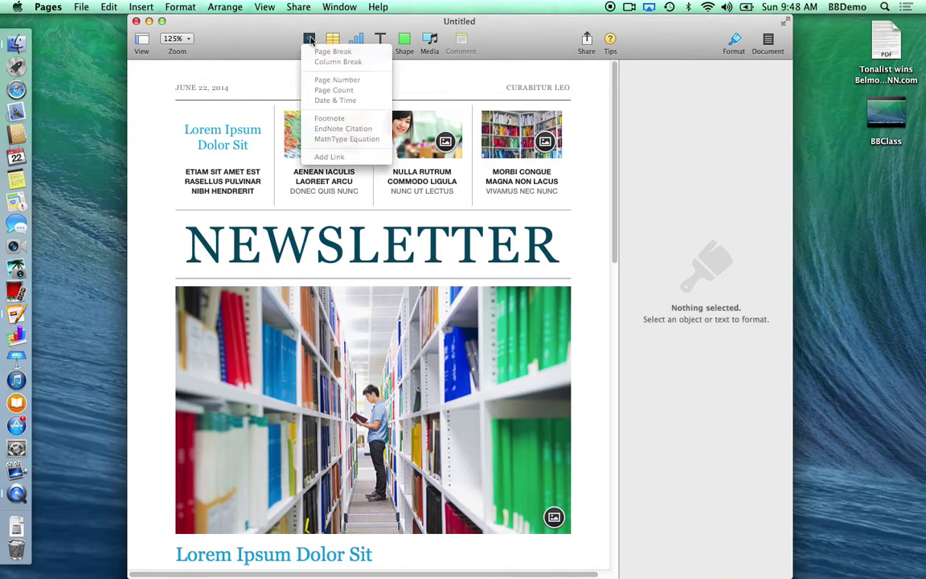
pyautogui.click(237, 38)
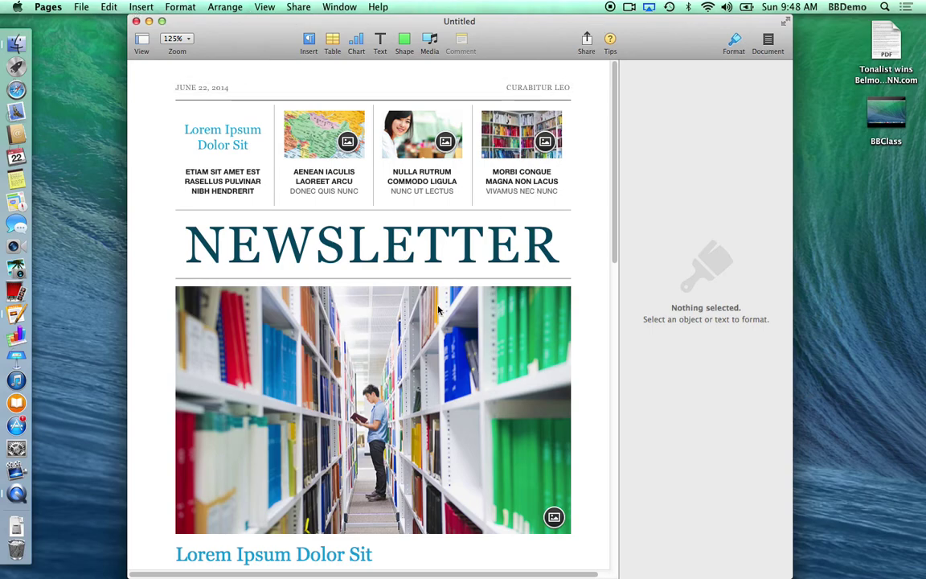
pyautogui.click(412, 267)
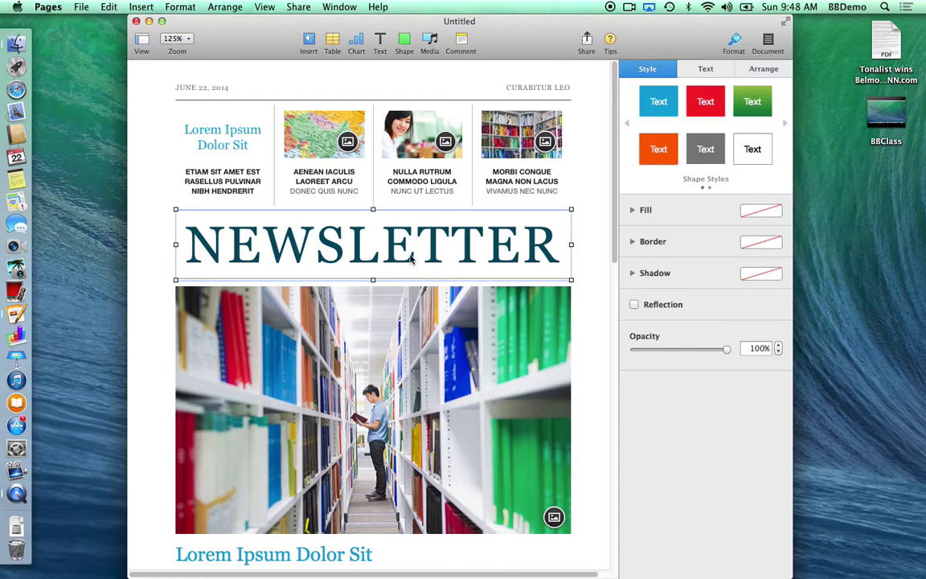
pyautogui.doubleClick(409, 253)
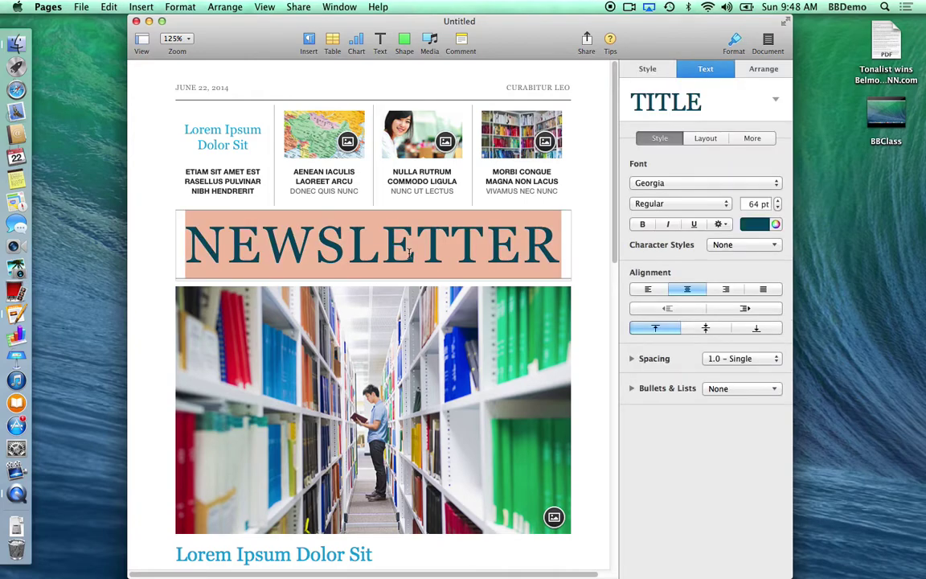
pyautogui.write('BEST B')
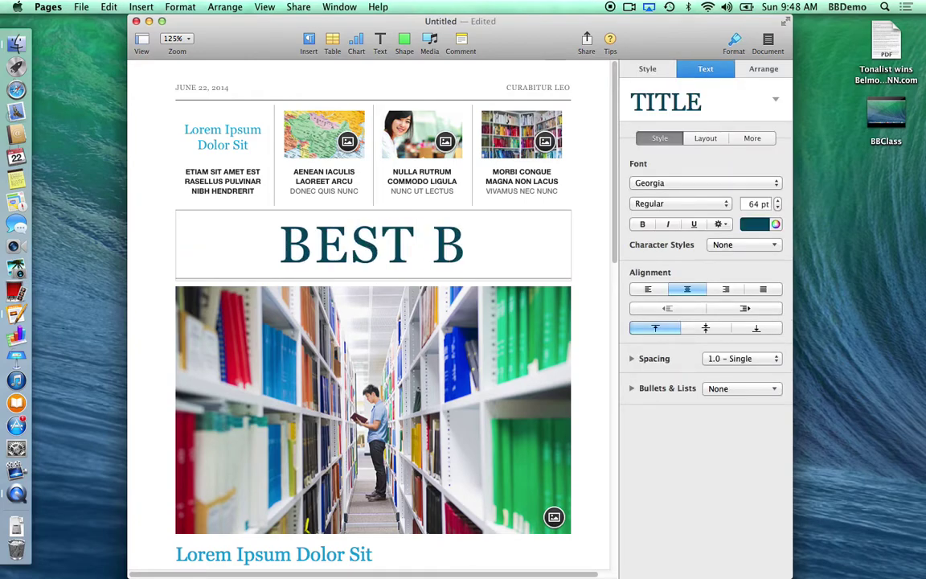
pyautogui.write('UY C')
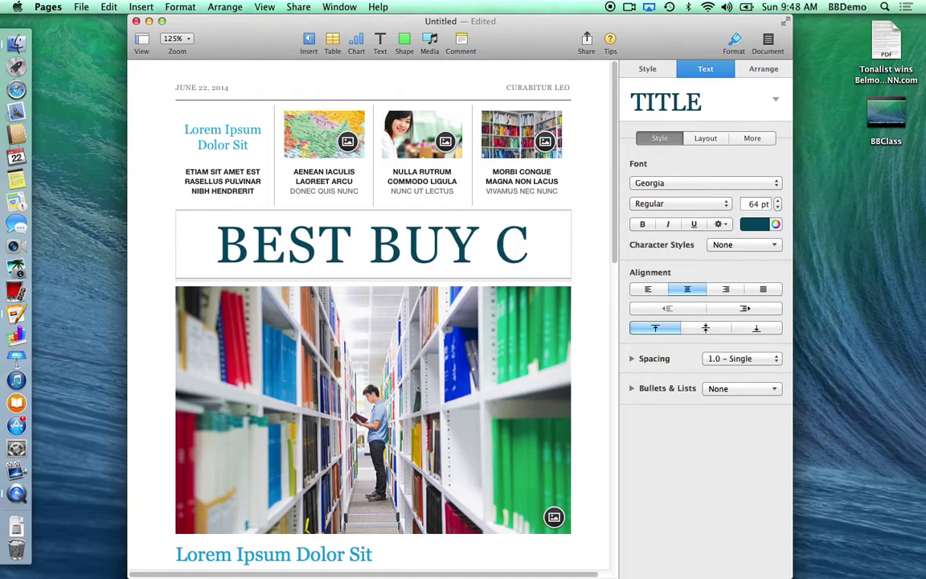
pyautogui.write('LASS')
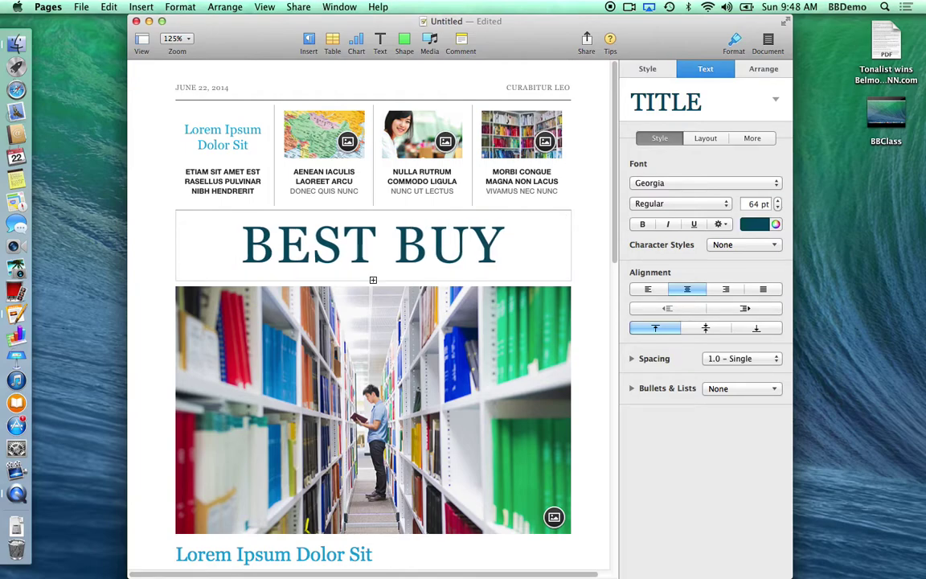
pyautogui.press('BackSpace')
pyautogui.press('BackSpace')
pyautogui.press('BackSpace')
pyautogui.press('BackSpace')
pyautogui.press('BackSpace')
pyautogui.press('BackSpace')
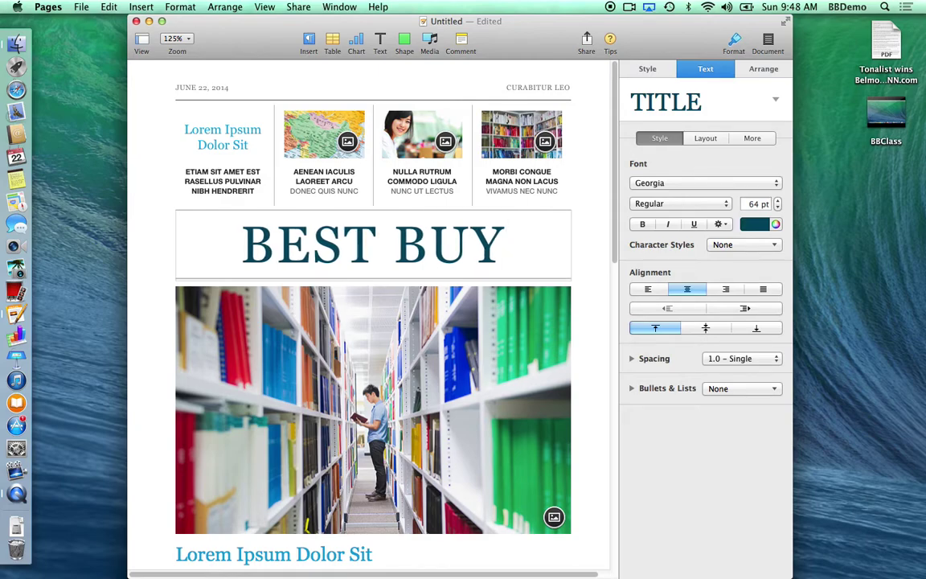
pyautogui.click(321, 334)
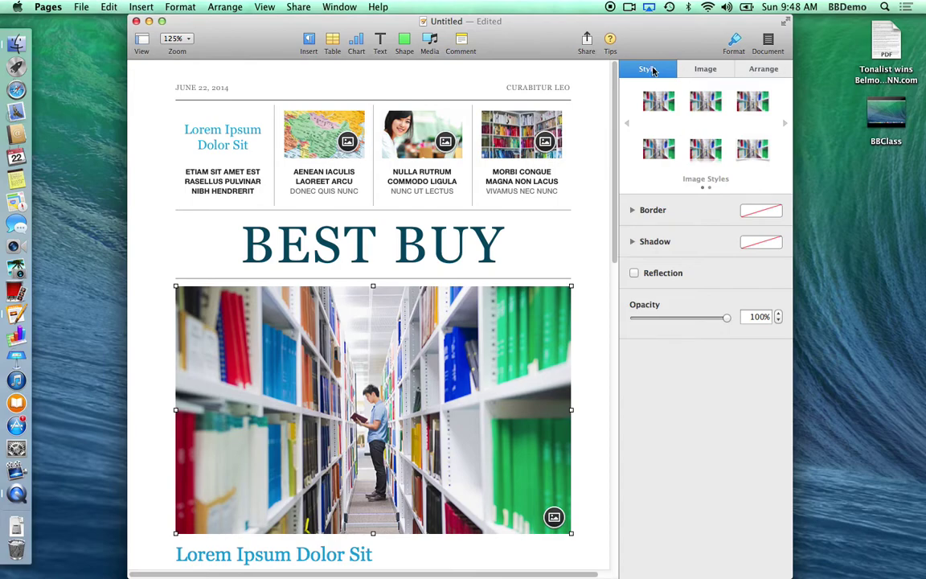
# Drop the Vacation 005 boat photo from the Media browser onto the large library photo
pyautogui.click(430, 42)
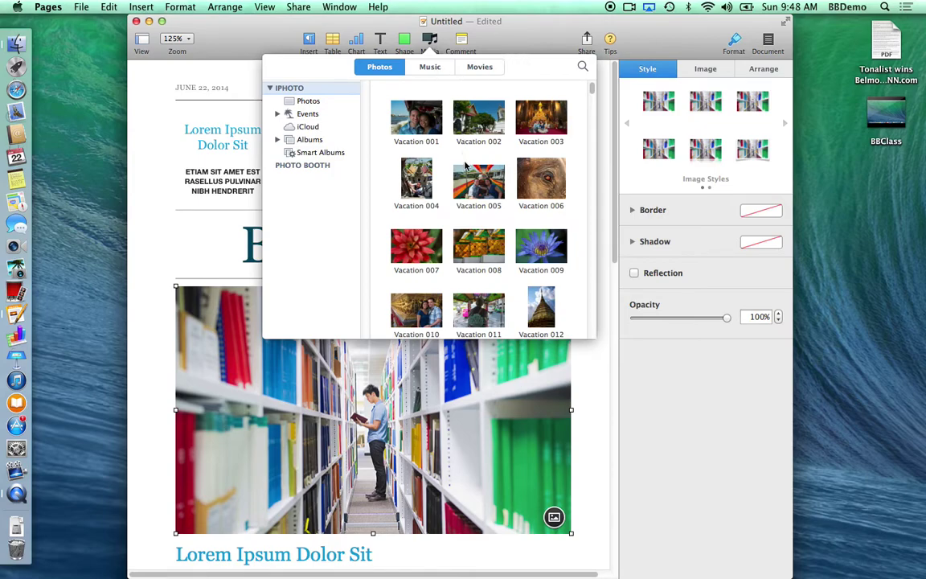
pyautogui.moveTo(471, 176); pyautogui.dragTo(361, 432)
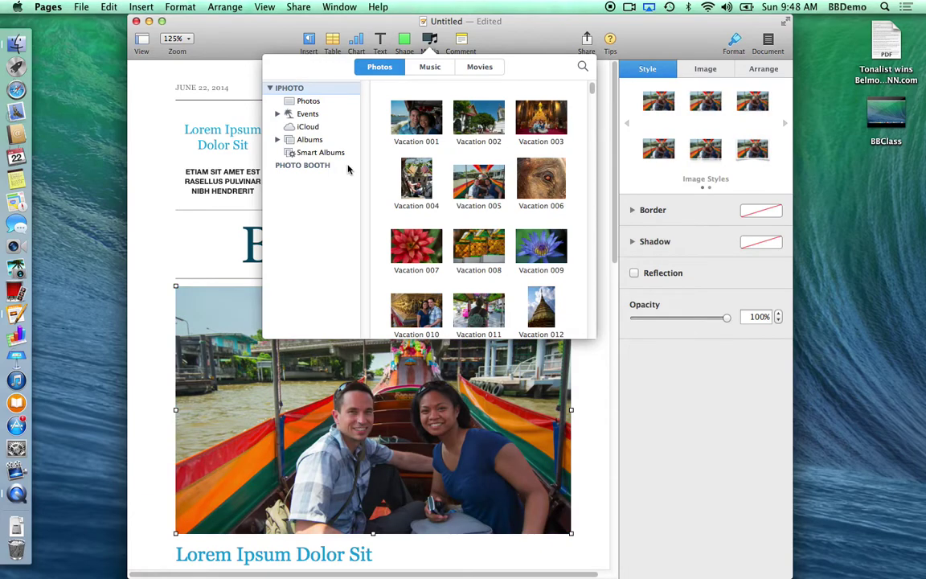
pyautogui.click(432, 39)
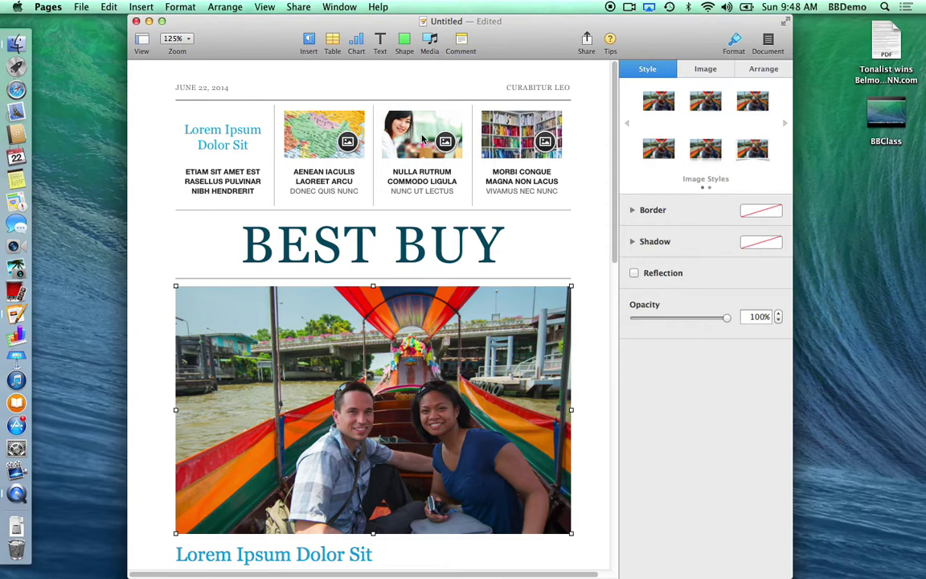
pyautogui.click(424, 142)
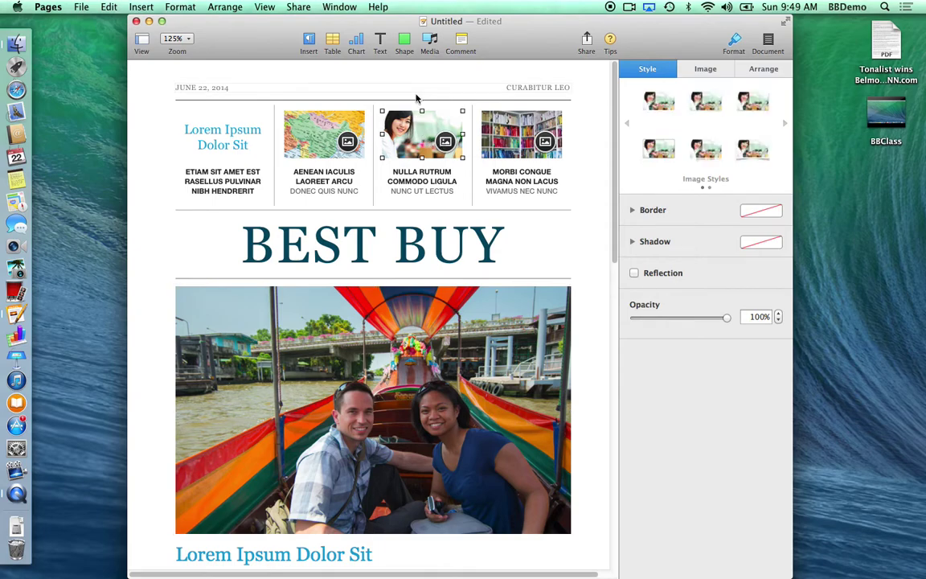
pyautogui.click(427, 41)
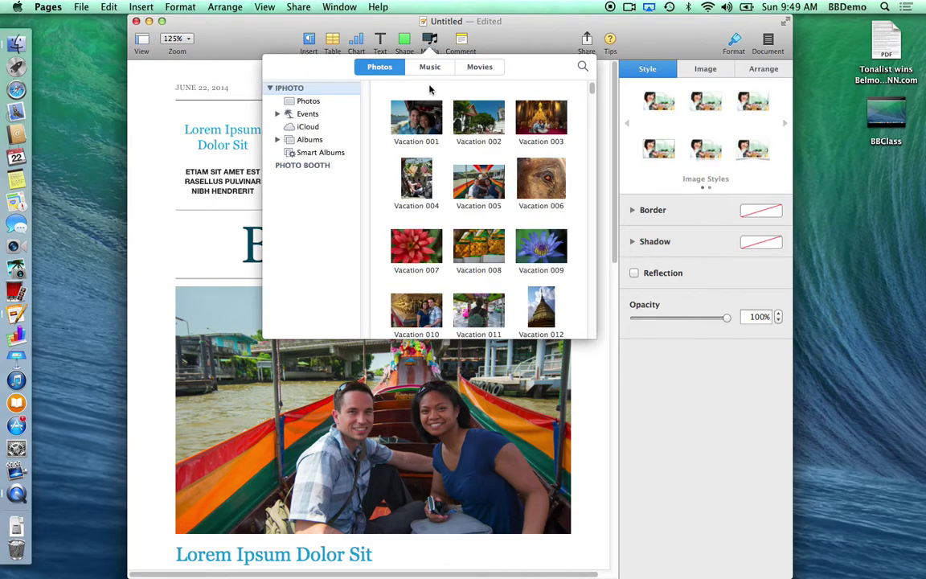
pyautogui.moveTo(474, 123); pyautogui.dragTo(334, 99)
# Search the photo library for 'vacat', then browse Events, Photos and Albums before closing it
pyautogui.click(583, 67)
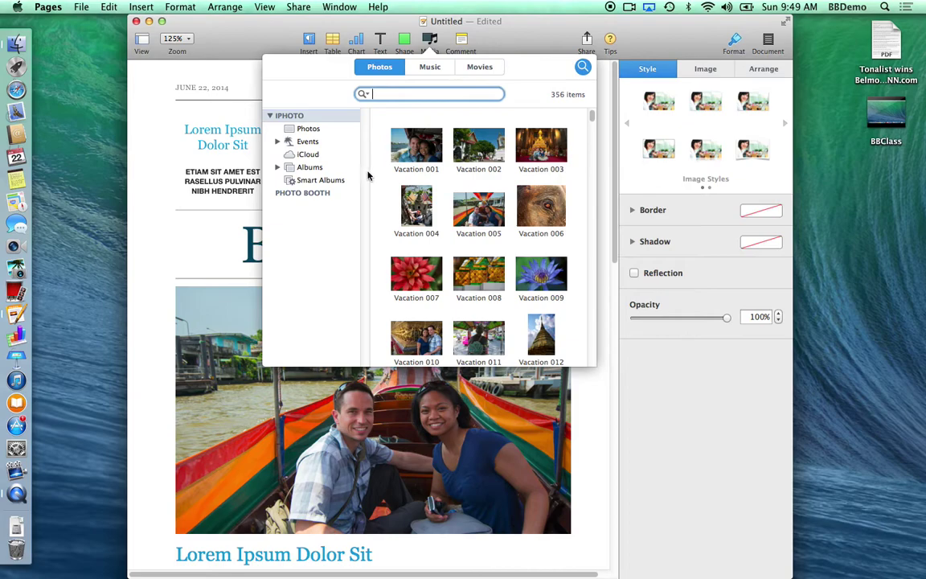
pyautogui.write('vacatio')
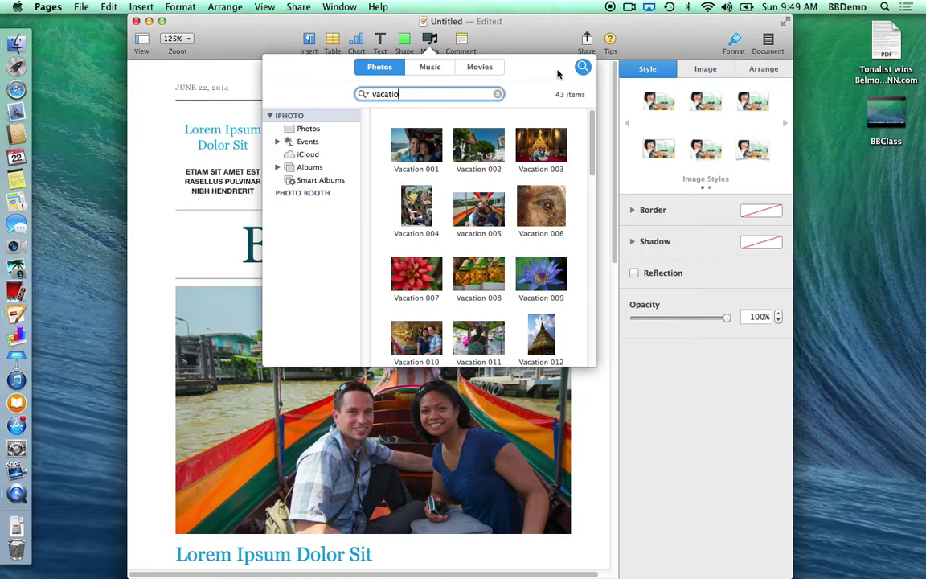
pyautogui.click(583, 68)
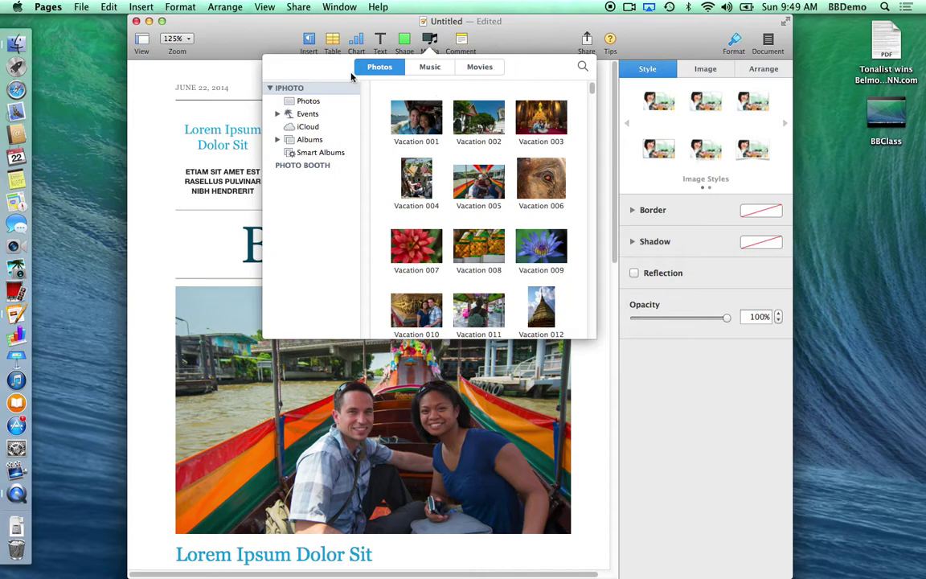
pyautogui.click(311, 114)
pyautogui.click(308, 102)
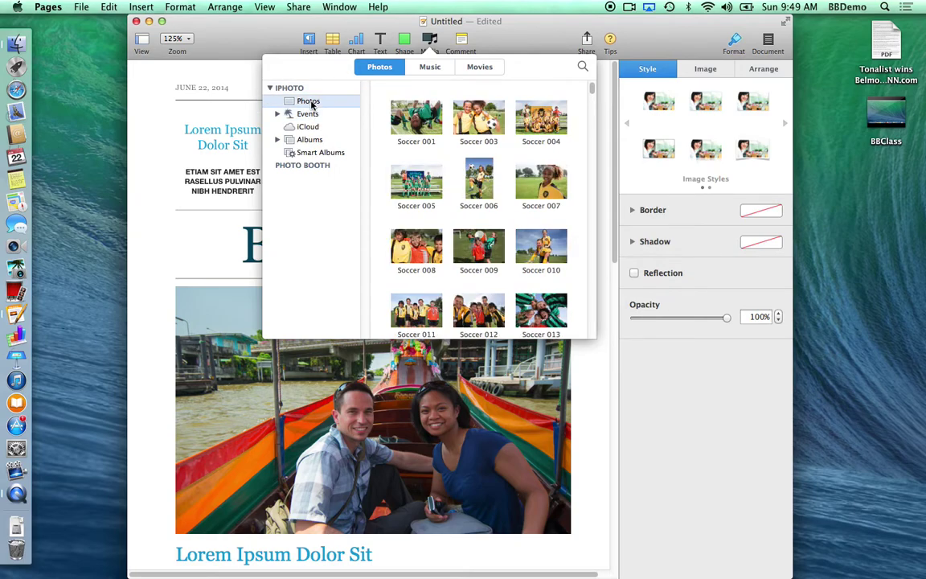
pyautogui.click(277, 140)
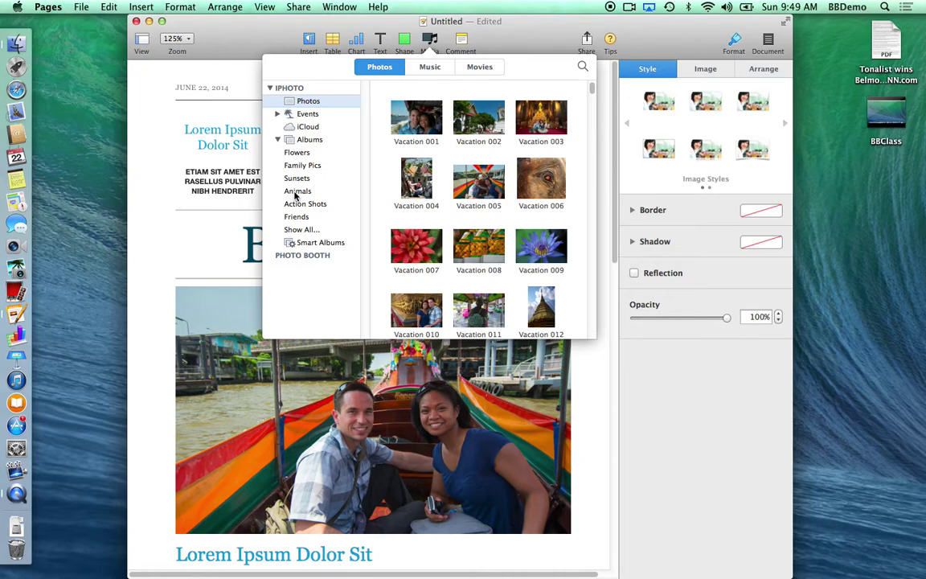
pyautogui.click(216, 87)
# Replace the placeholder body text with a dictated sentence
pyautogui.click(210, 86)
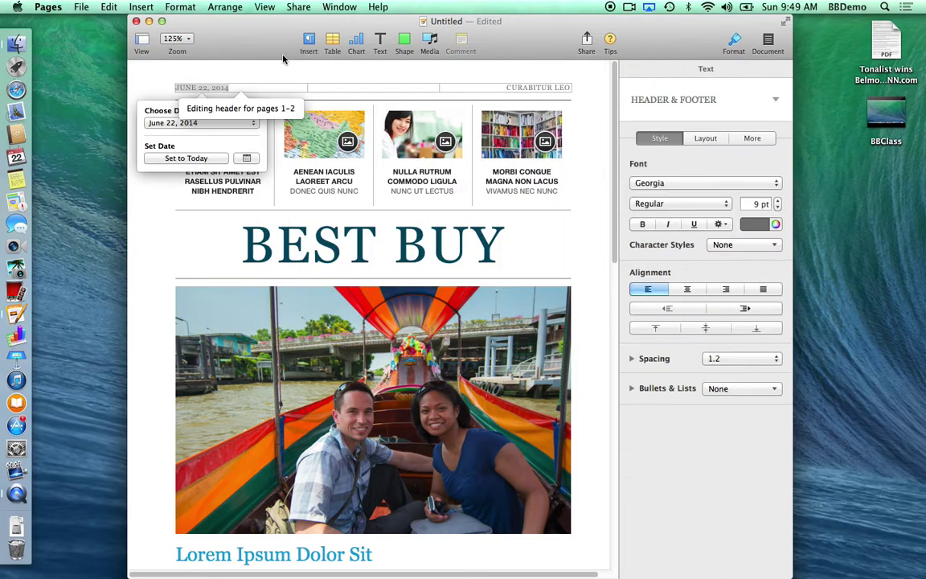
pyautogui.click(403, 309)
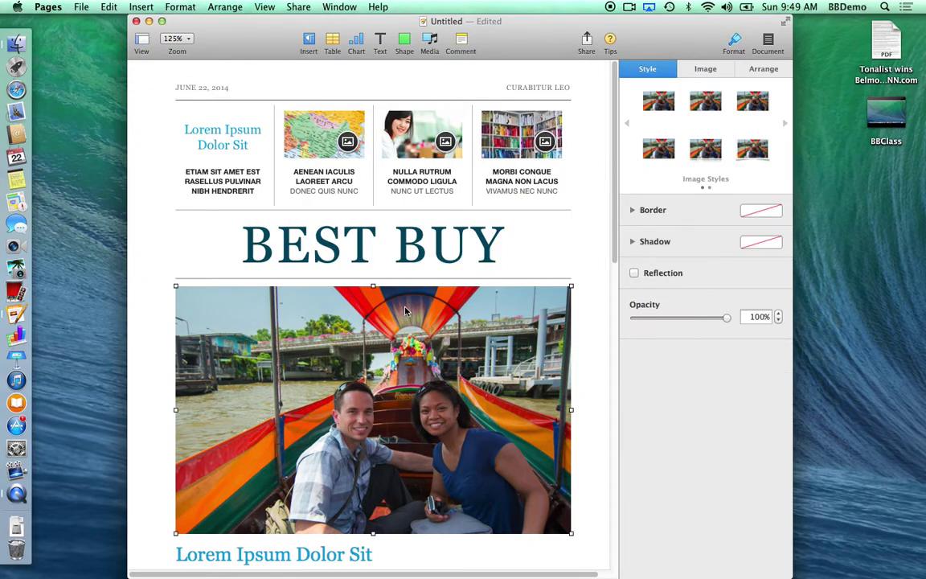
pyautogui.scroll(-6, 426, 313)
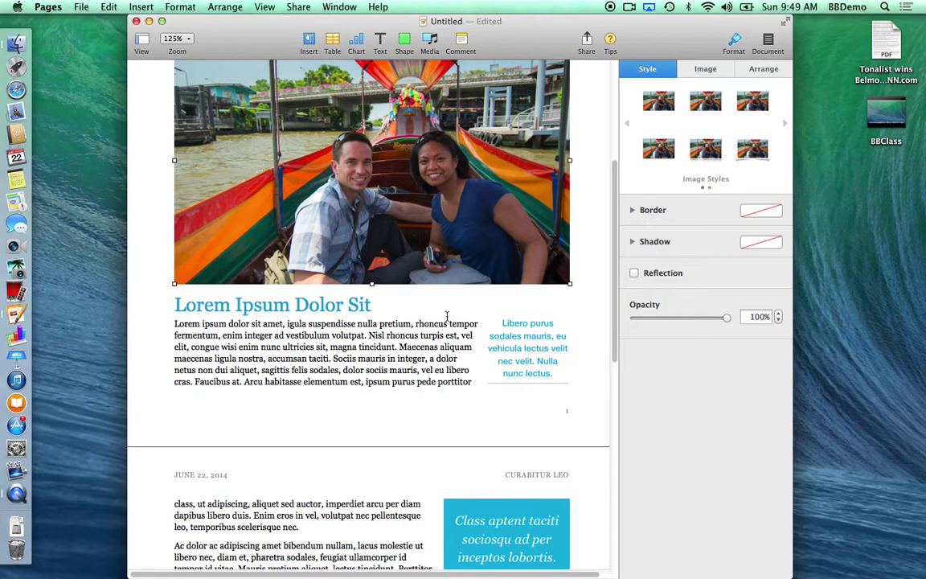
pyautogui.click(418, 346)
pyautogui.press('super+a')
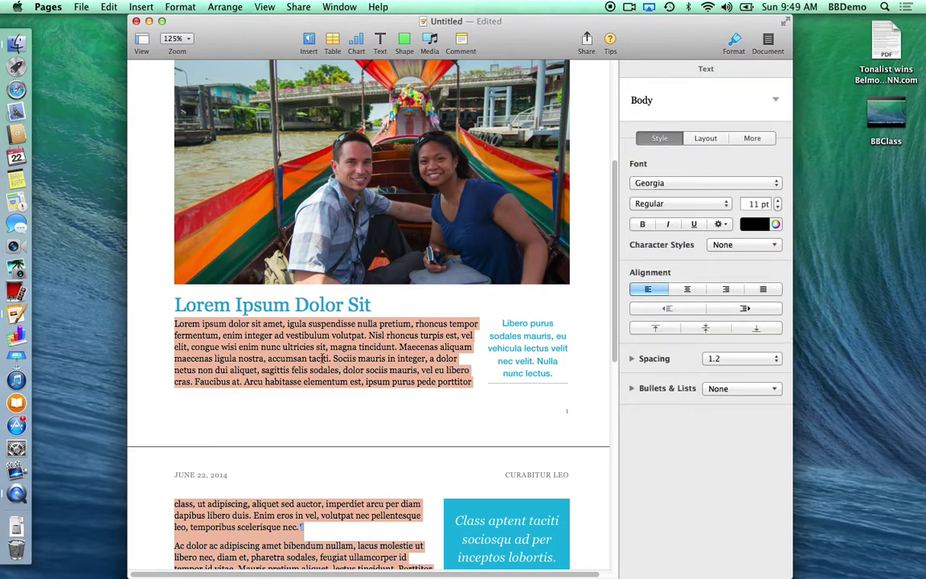
pyautogui.press('fn')
pyautogui.press('fn')
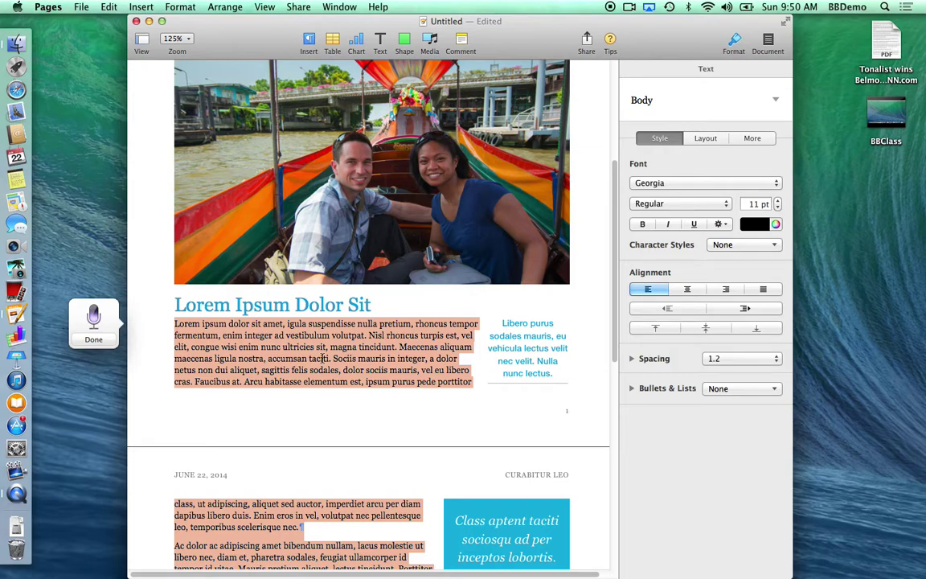
pyautogui.press('fn')
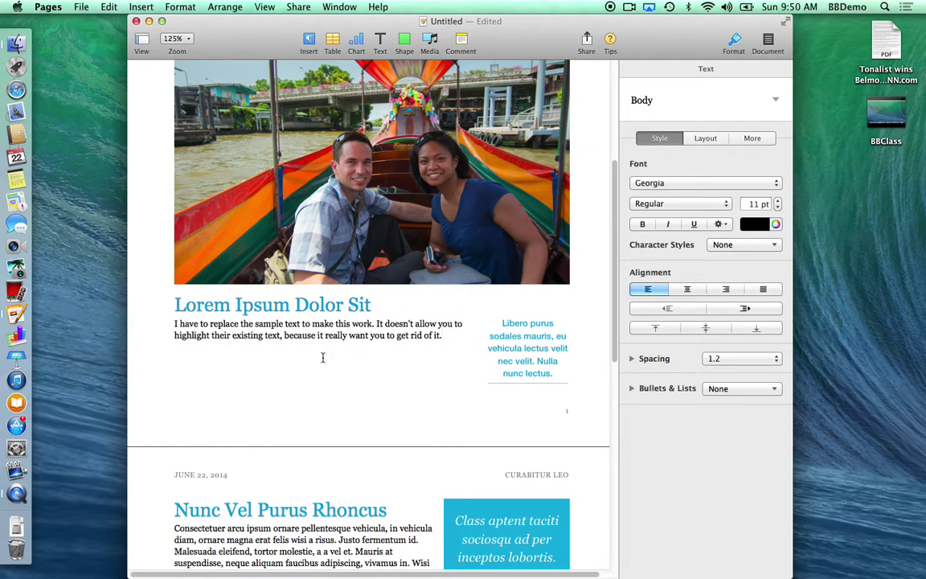
# Copy the dictated paragraph and paste it repeatedly as filler flowing onto page two
pyautogui.doubleClick(335, 338)
pyautogui.press('super+a')
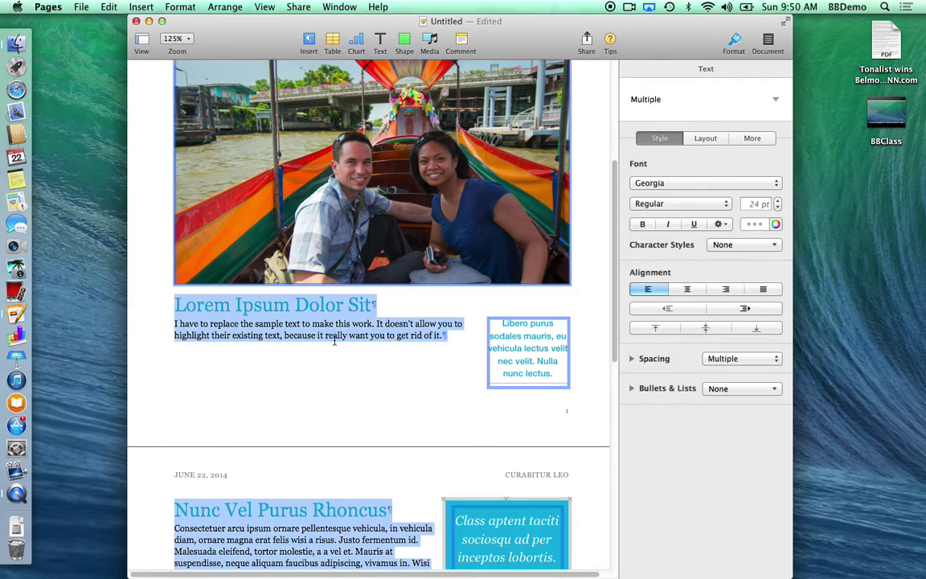
pyautogui.doubleClick(335, 338)
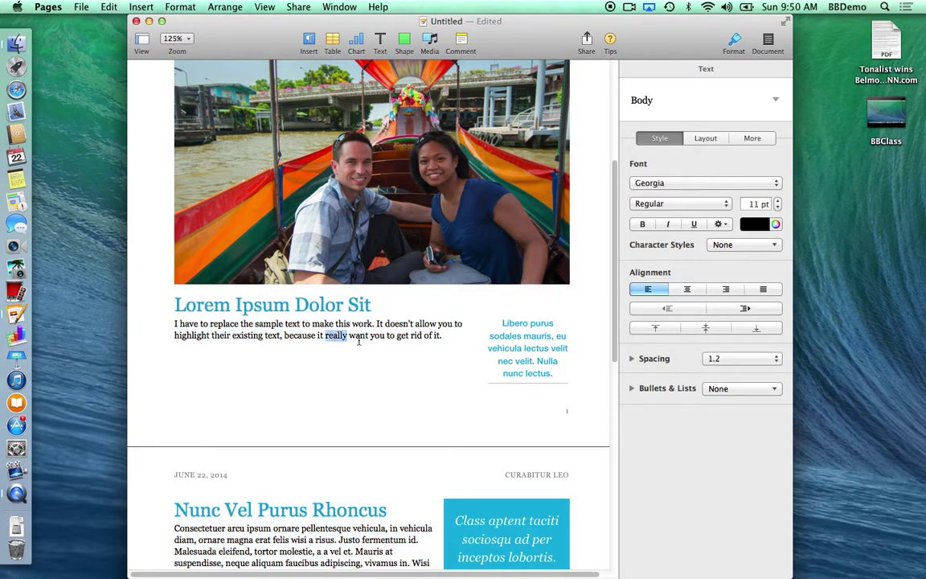
pyautogui.moveTo(444, 334); pyautogui.dragTo(170, 324)
pyautogui.press('super+c')
pyautogui.press('super+v')
pyautogui.press('super+v')
pyautogui.press('super+v')
pyautogui.press('super+v')
pyautogui.press('super+v')
pyautogui.press('super+v')
pyautogui.press('super+v')
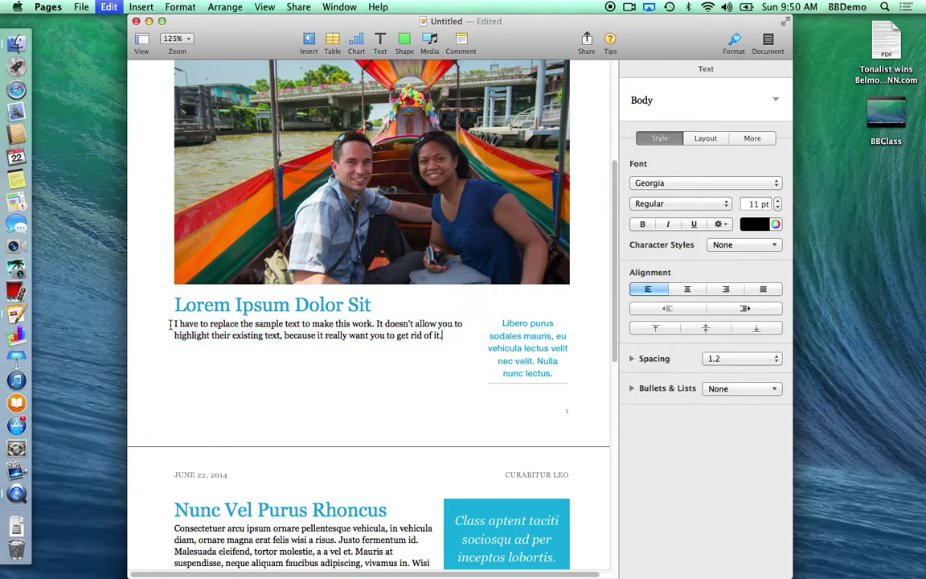
pyautogui.press('super+v')
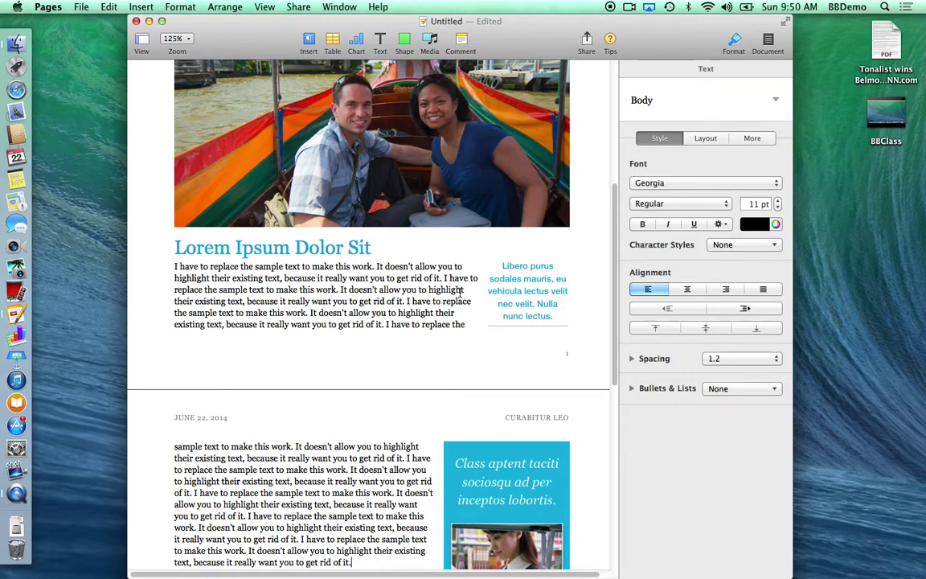
pyautogui.moveTo(465, 291); pyautogui.dragTo(324, 287)
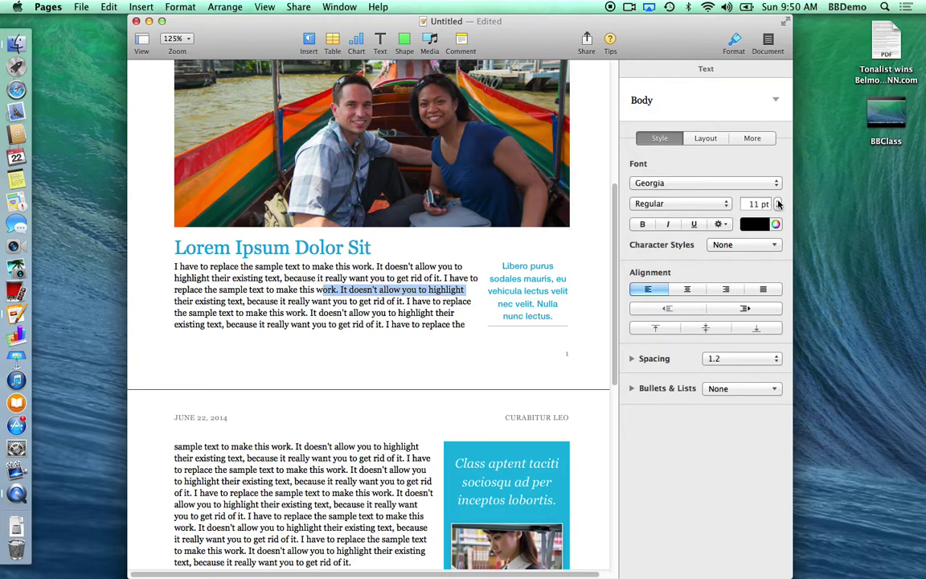
# Make the selected phrase 17 pt, Blueberry blue from the crayon swatches, and bold
pyautogui.click(778, 203)
pyautogui.click(778, 203)
pyautogui.click(778, 202)
pyautogui.click(778, 202)
pyautogui.click(779, 203)
pyautogui.click(778, 203)
pyautogui.click(776, 225)
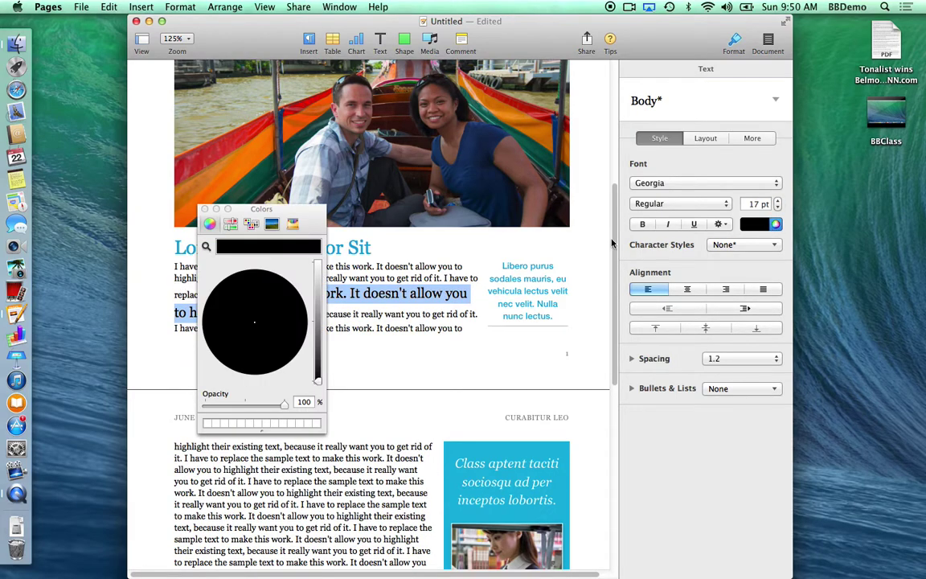
pyautogui.click(293, 223)
pyautogui.click(269, 312)
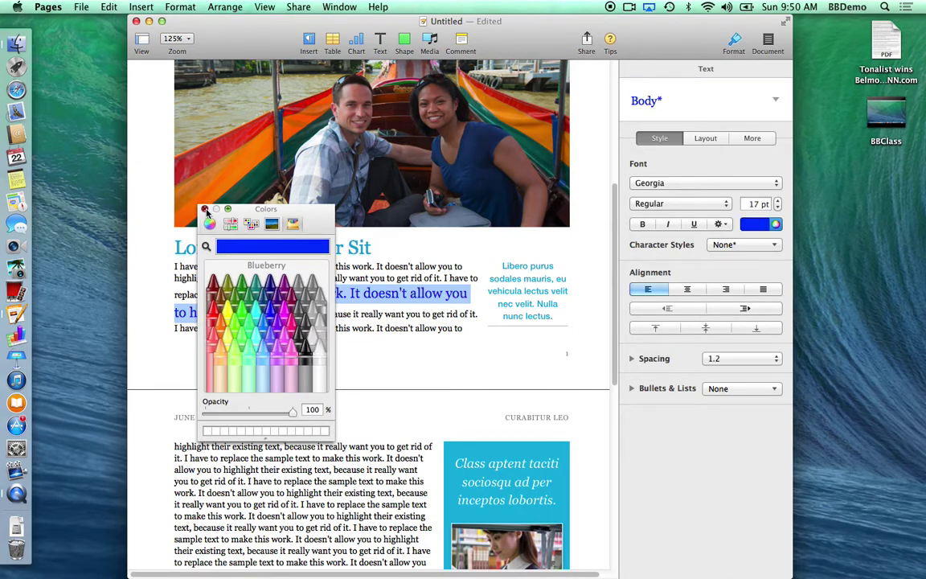
pyautogui.click(204, 209)
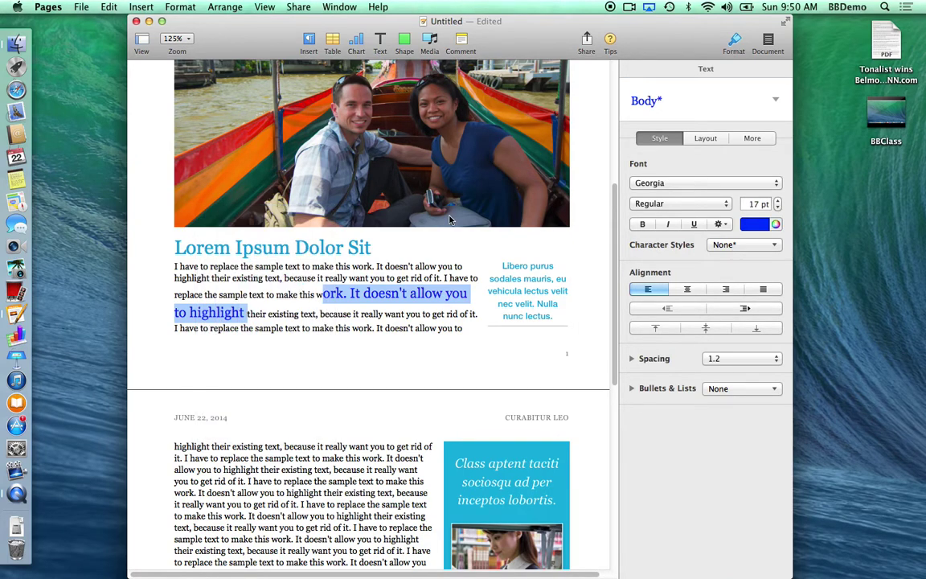
pyautogui.click(645, 225)
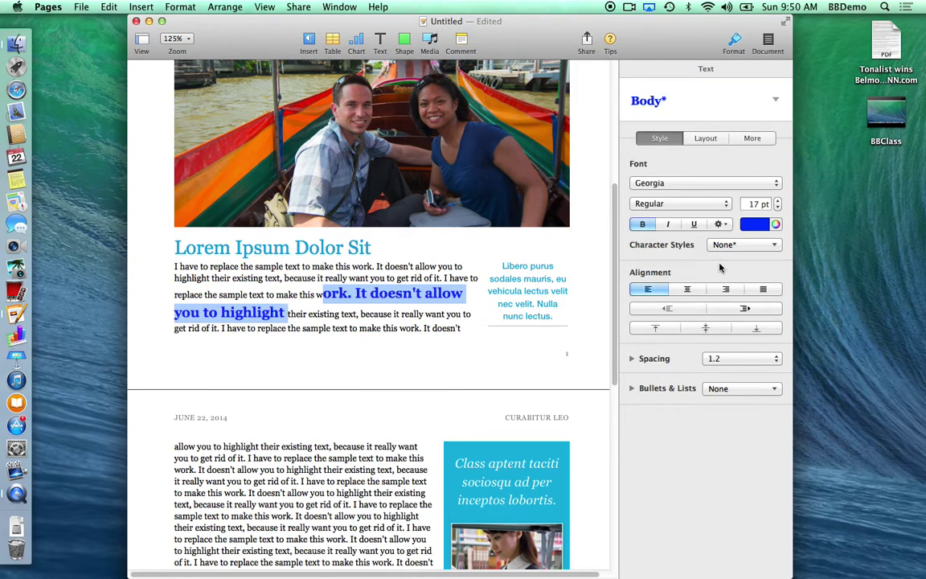
# Raise the paragraph's Before Paragraph spacing from 4 to 11 pt and line spacing to 1.6
pyautogui.click(631, 359)
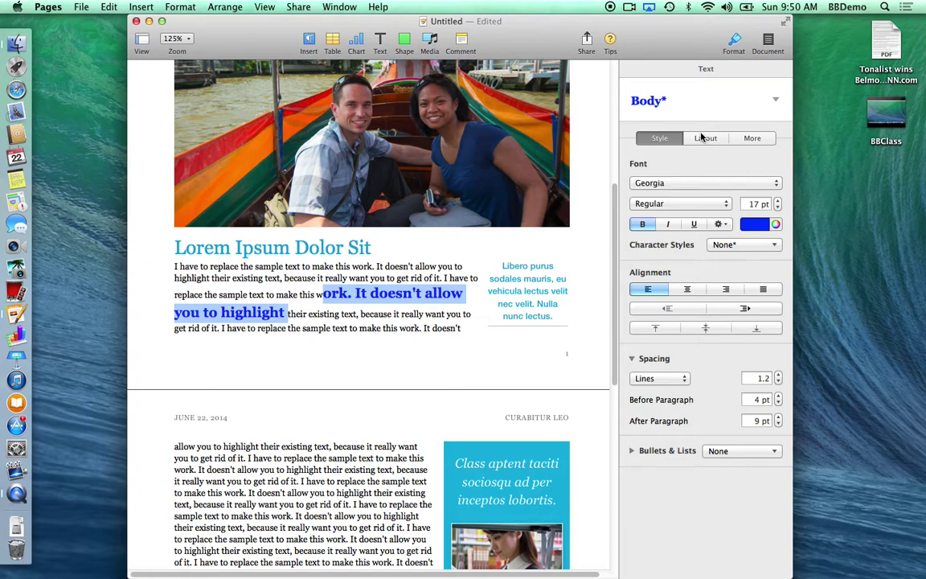
pyautogui.click(701, 138)
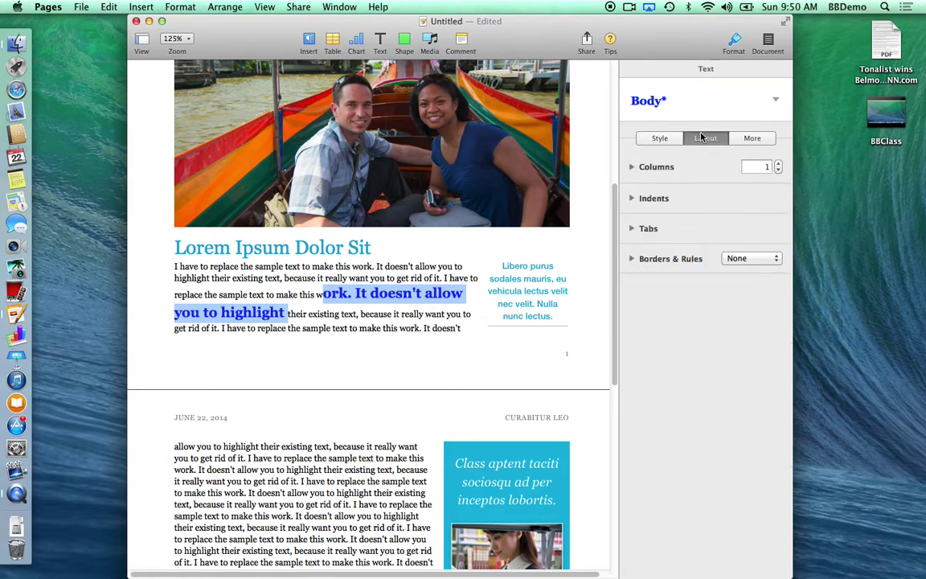
pyautogui.click(658, 139)
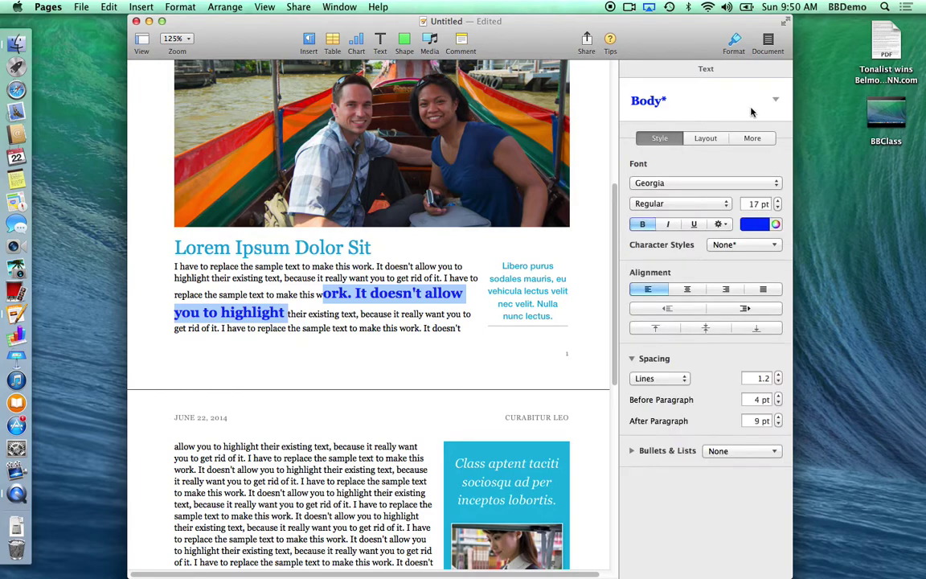
pyautogui.click(778, 396)
pyautogui.click(778, 396)
pyautogui.click(778, 396)
pyautogui.click(778, 396)
pyautogui.click(778, 396)
pyautogui.click(778, 397)
pyautogui.click(778, 397)
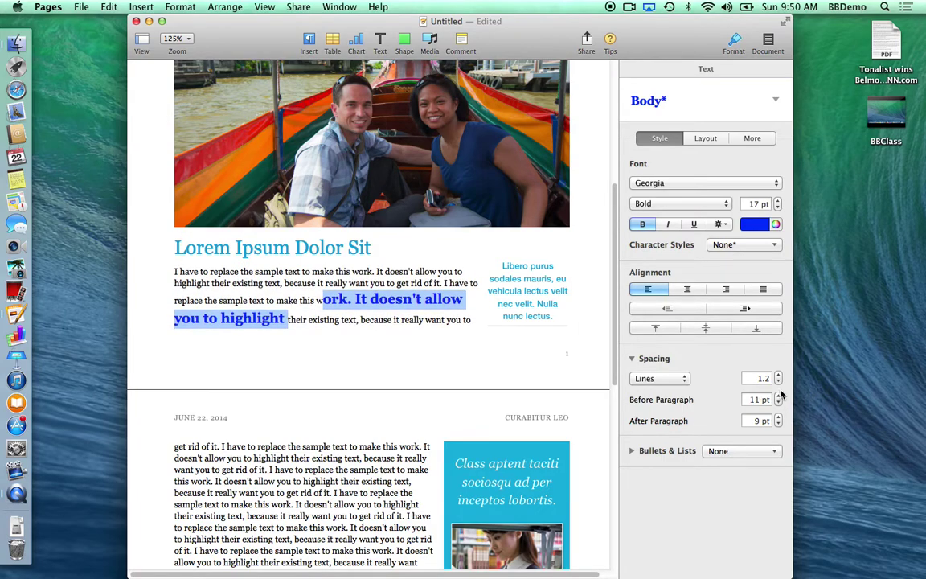
pyautogui.click(778, 374)
pyautogui.click(778, 375)
pyautogui.click(778, 374)
pyautogui.click(779, 374)
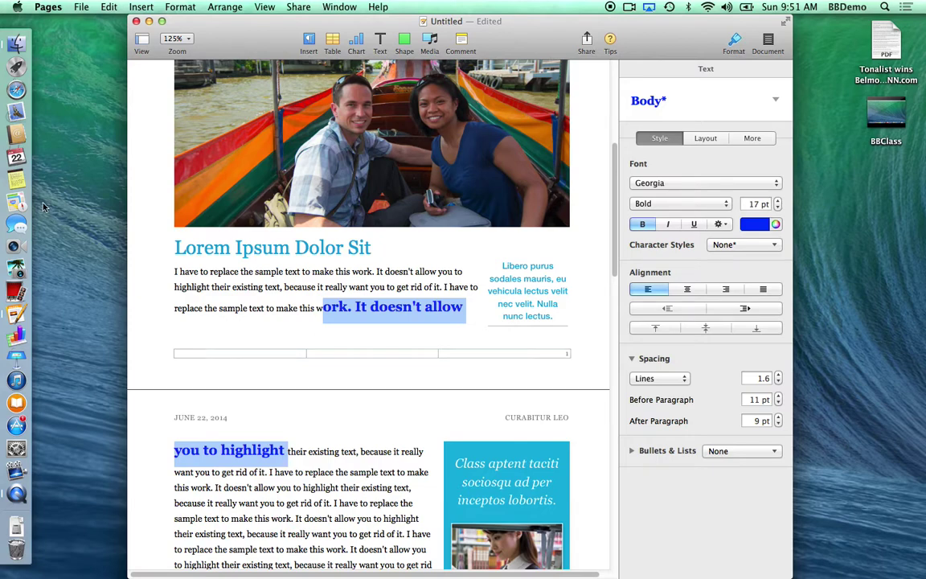
# Send a copy of the newsletter to Mail as a PDF via Share > Send a Copy > Email
pyautogui.click(295, 7)
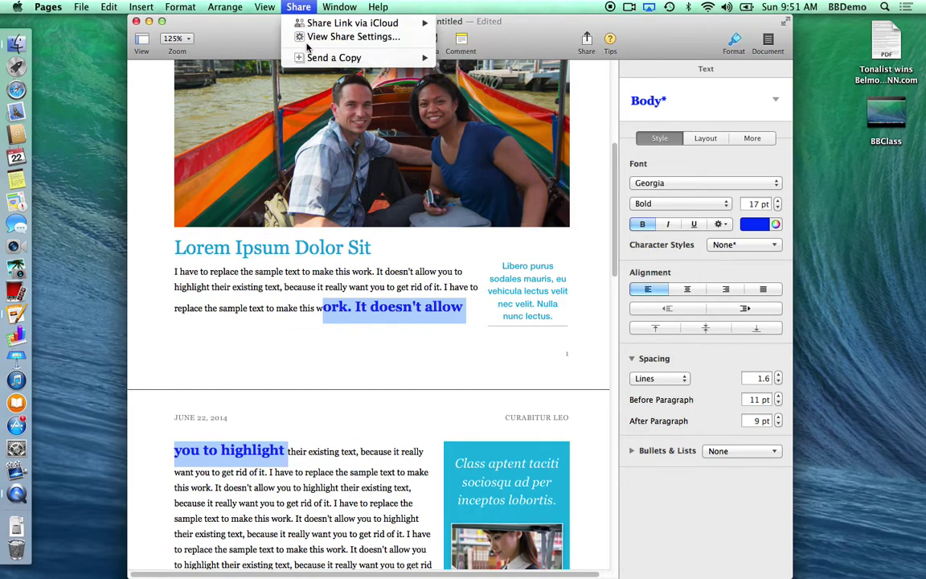
pyautogui.moveTo(309, 57)
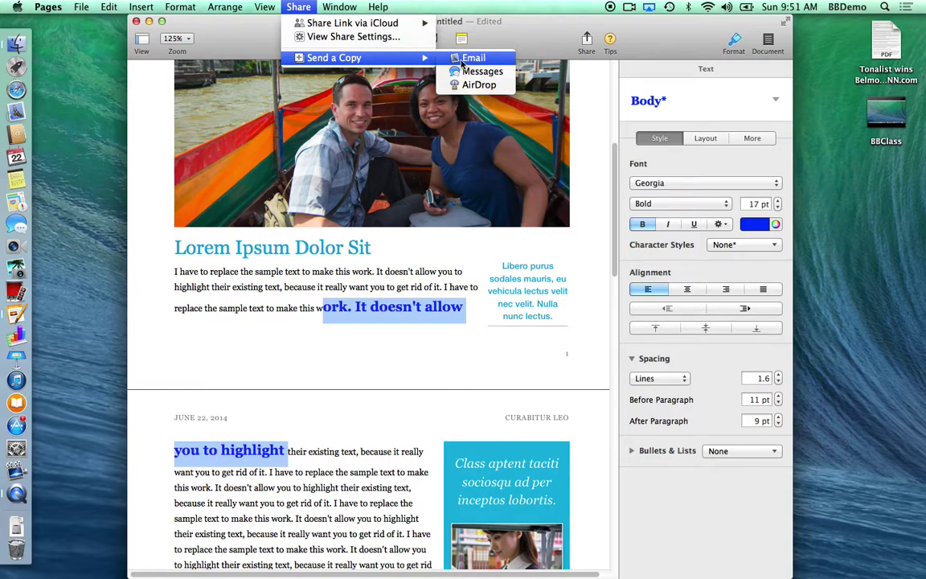
pyautogui.click(463, 60)
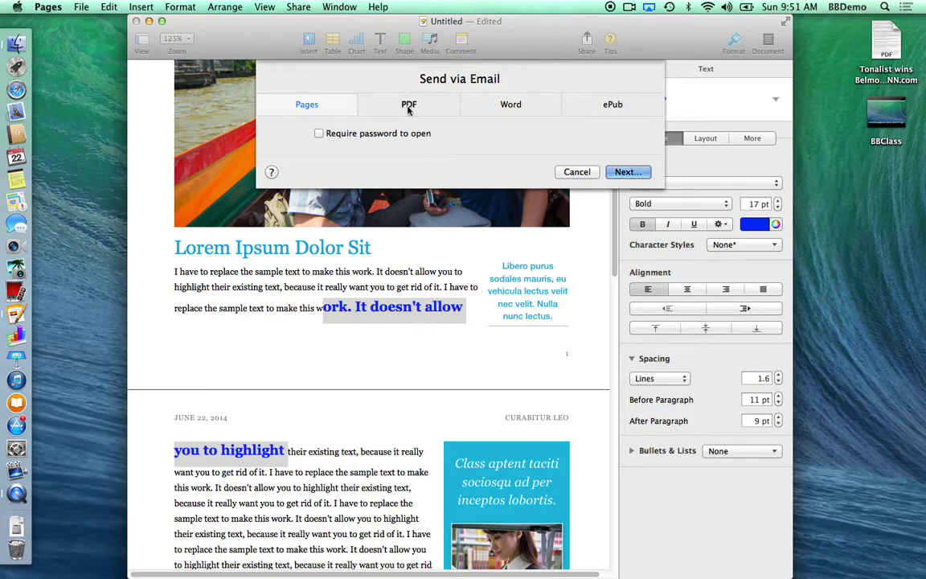
pyautogui.click(408, 105)
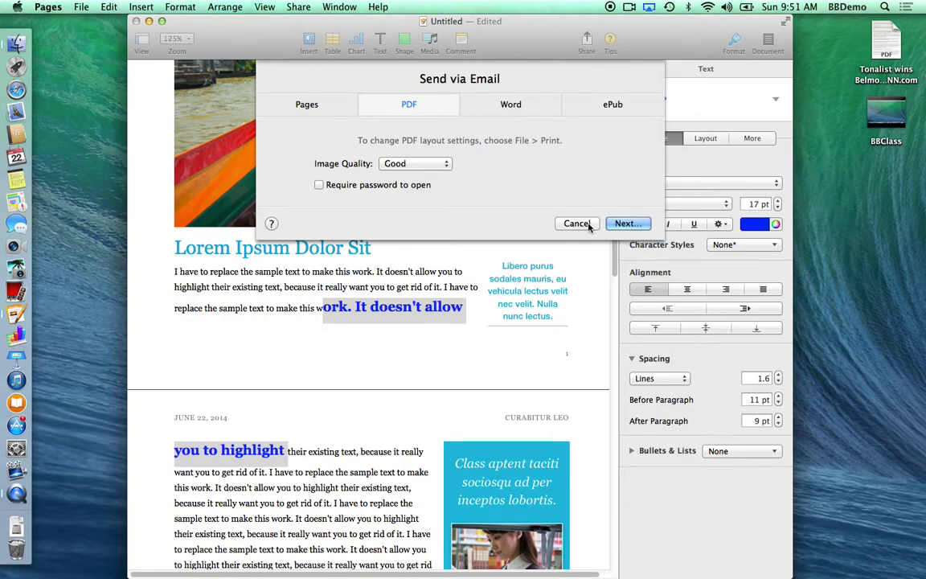
pyautogui.click(626, 224)
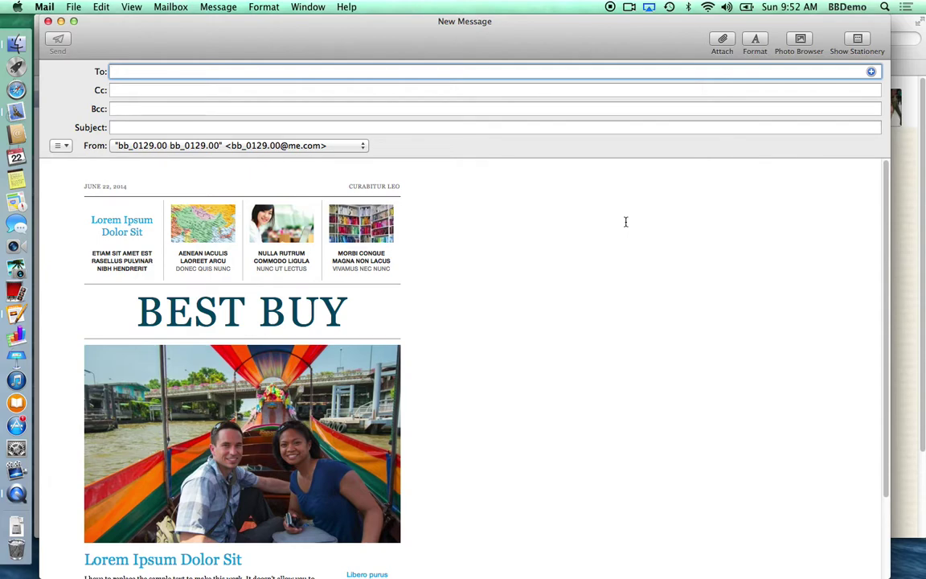
# Start typing a recipient in To, then close the message and choose Don't Save
pyautogui.write('appl')
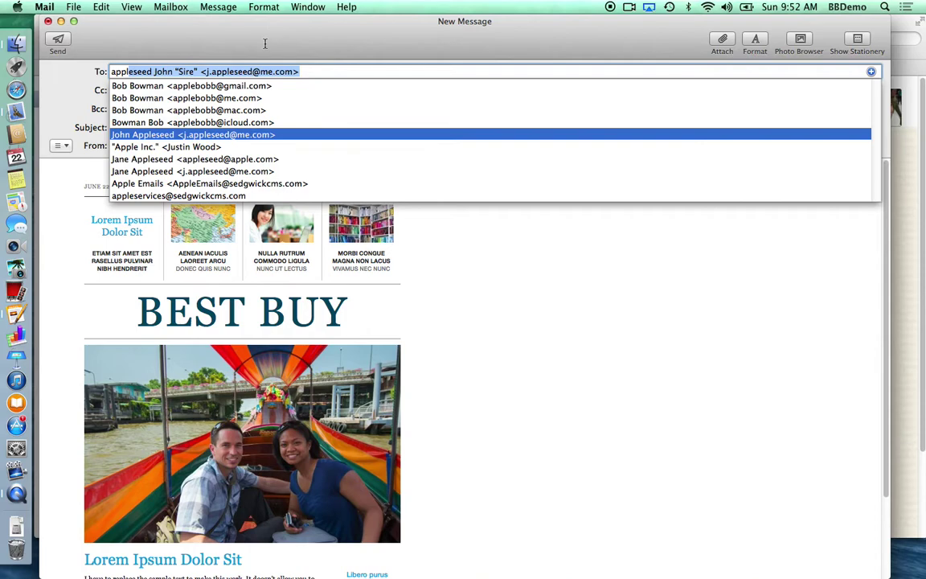
pyautogui.click(47, 21)
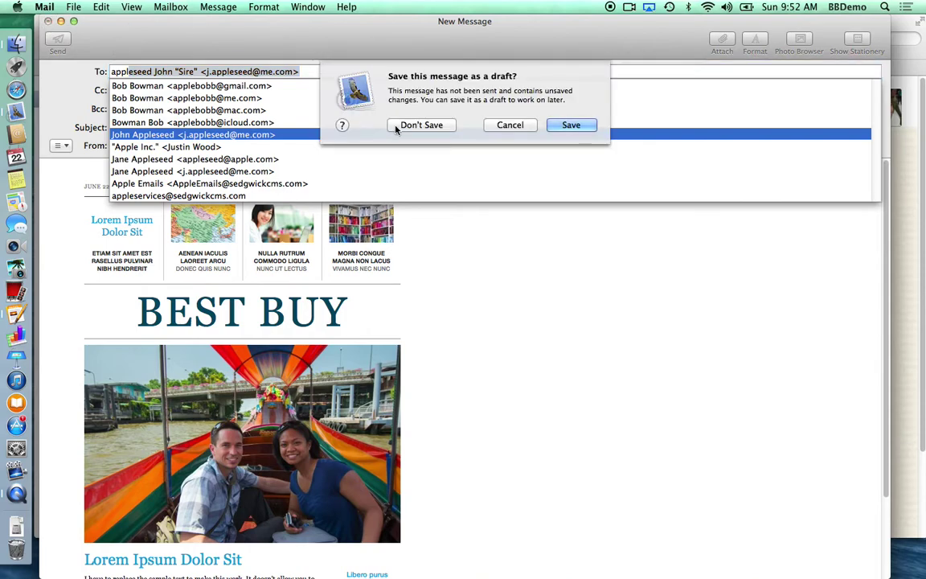
pyautogui.click(395, 127)
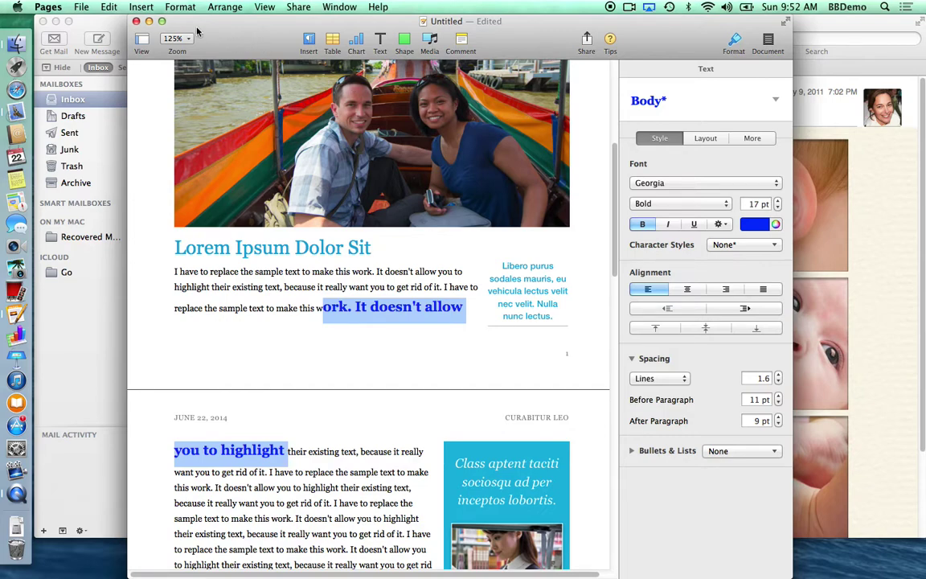
# View the What's New in Pages overview from the Help menu and dismiss it
pyautogui.click(380, 6)
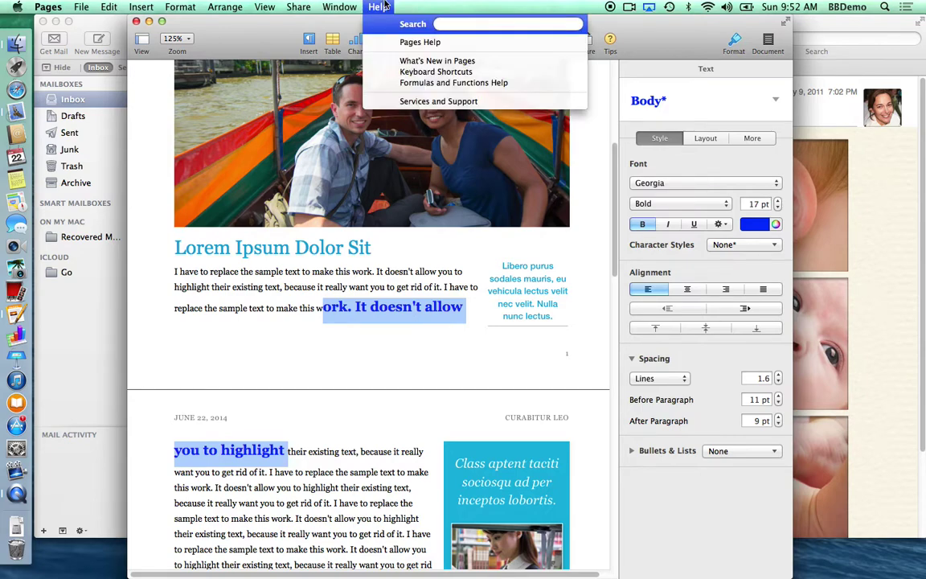
pyautogui.click(427, 62)
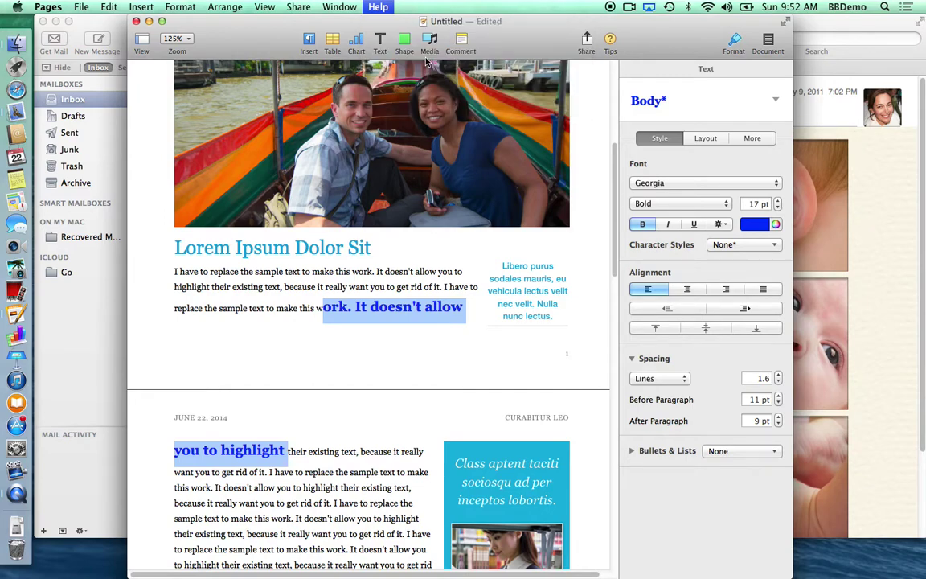
pyautogui.click(454, 480)
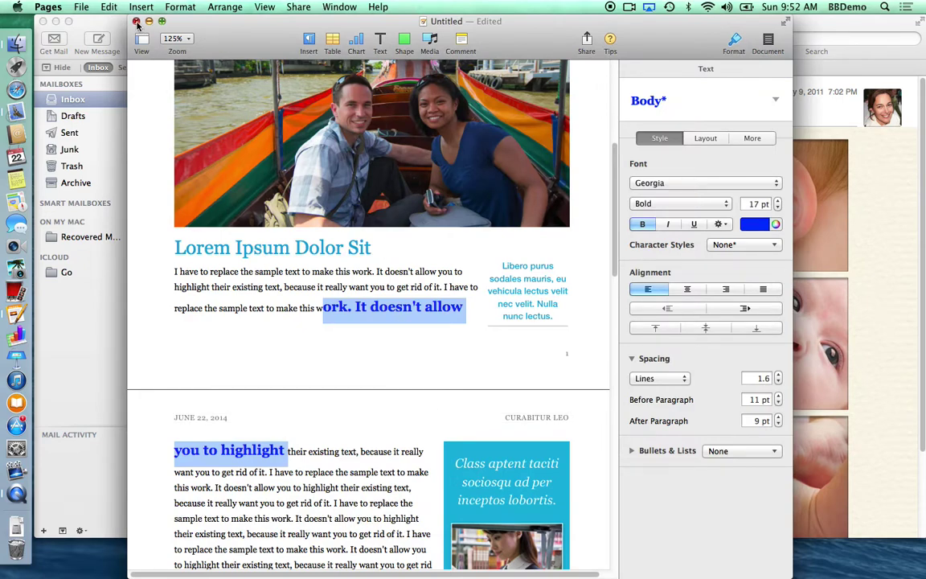
# Quit Pages, deleting the unsaved newsletter
pyautogui.click(48, 7)
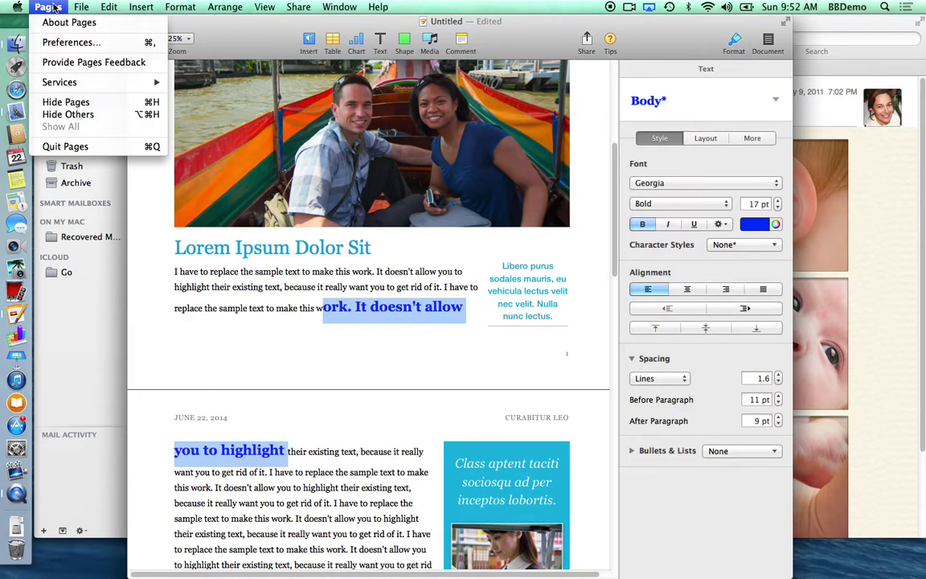
pyautogui.click(84, 148)
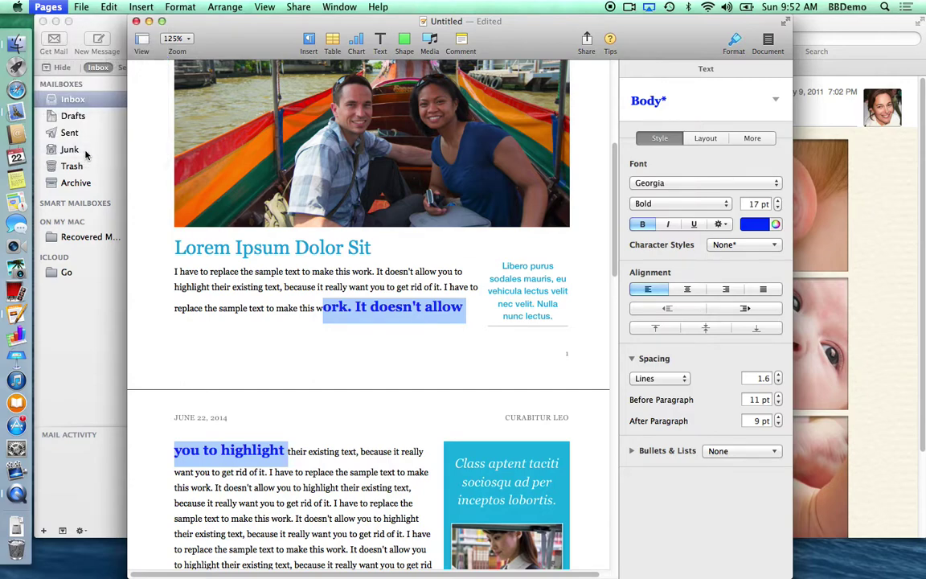
pyautogui.click(403, 209)
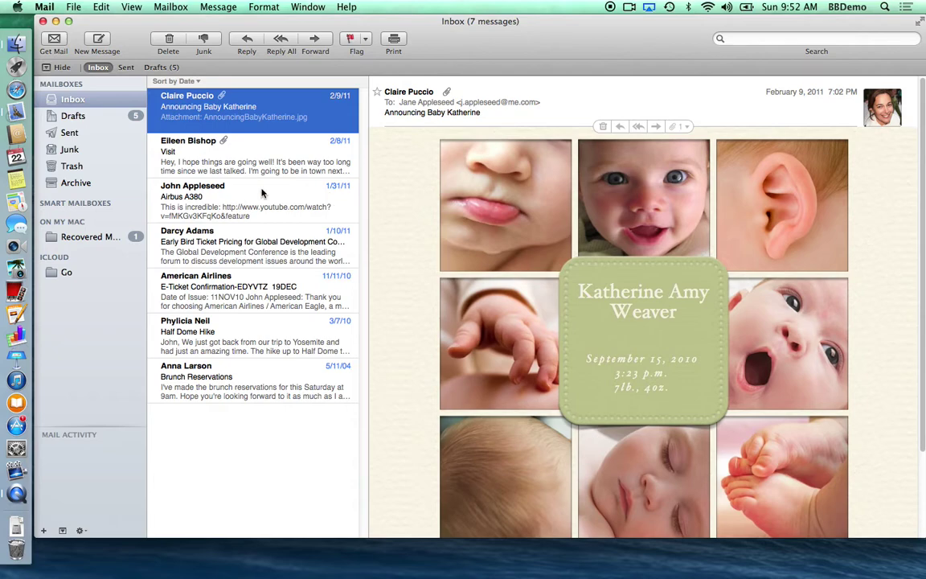
pyautogui.click(47, 7)
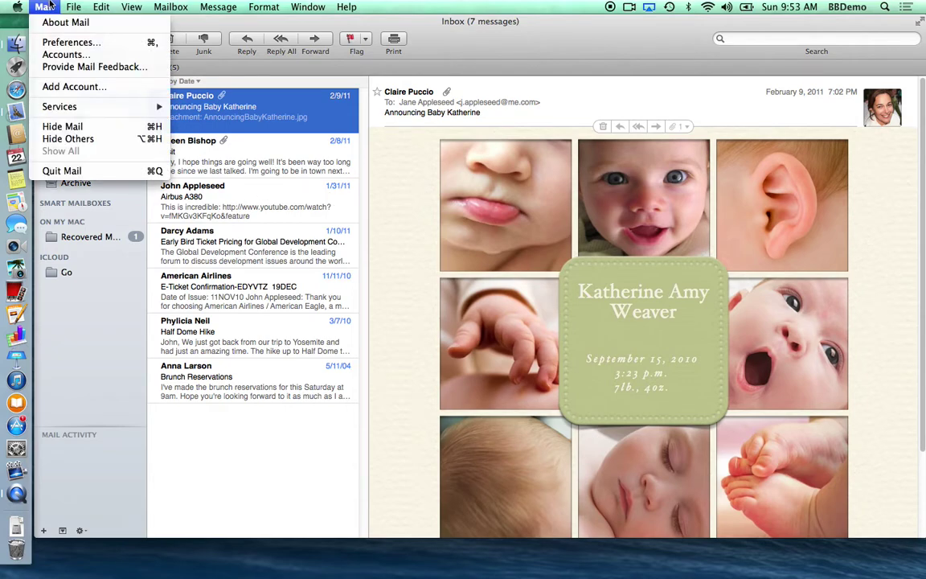
pyautogui.click(62, 170)
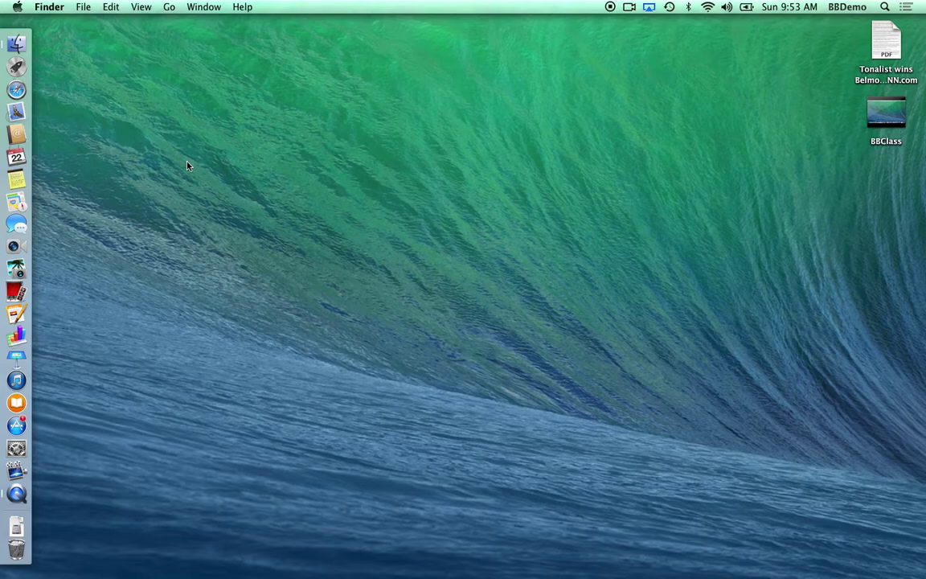
pyautogui.click(18, 112)
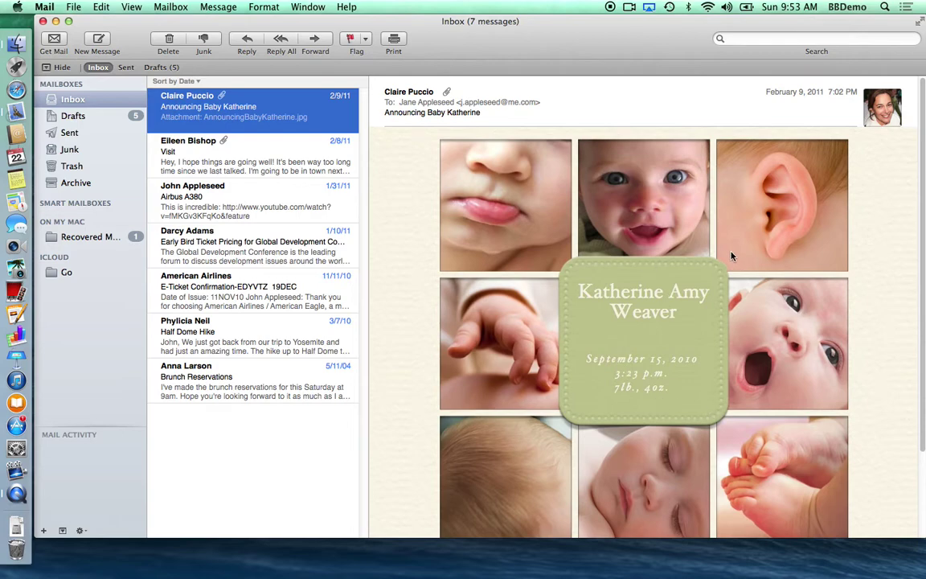
pyautogui.click(708, 8)
pyautogui.click(725, 8)
pyautogui.moveTo(708, 7)
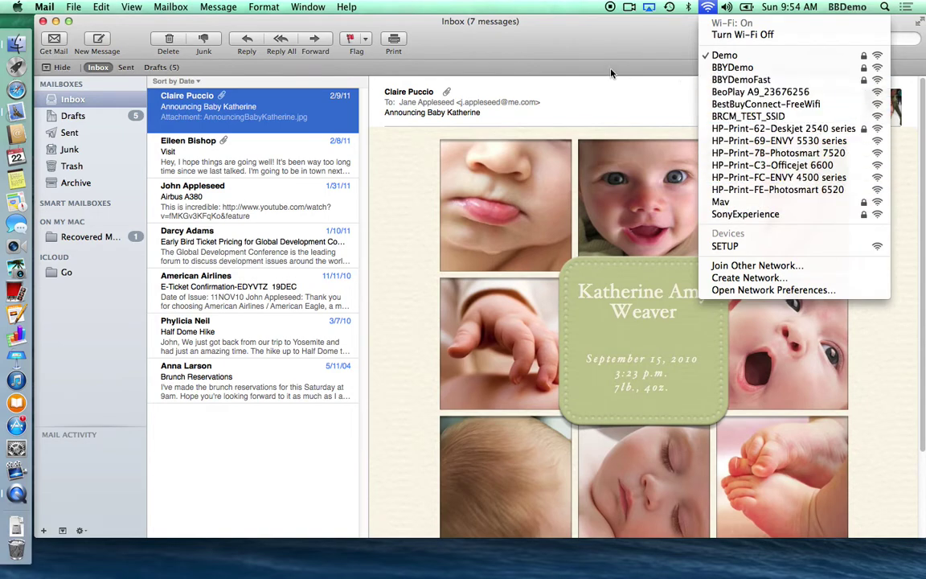
pyautogui.click(601, 43)
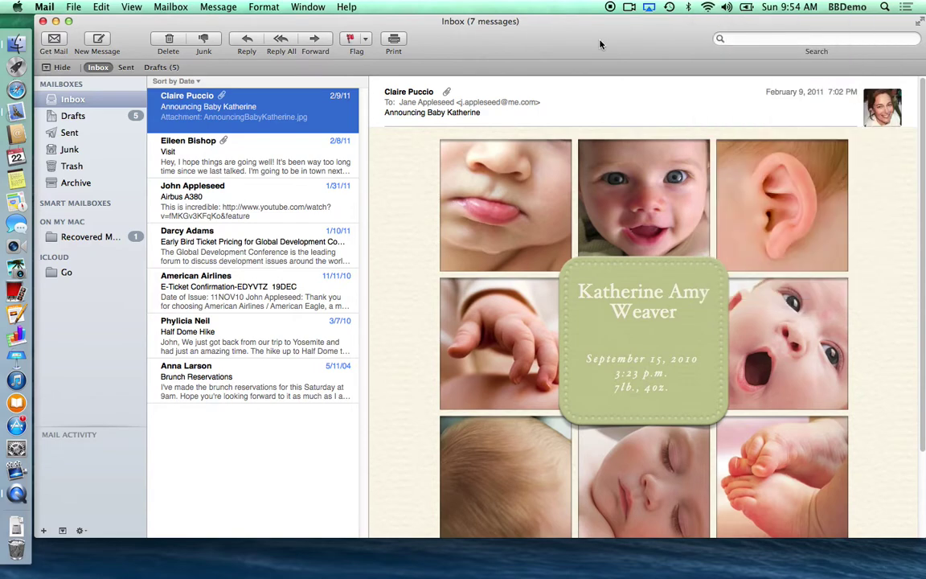
pyautogui.click(745, 7)
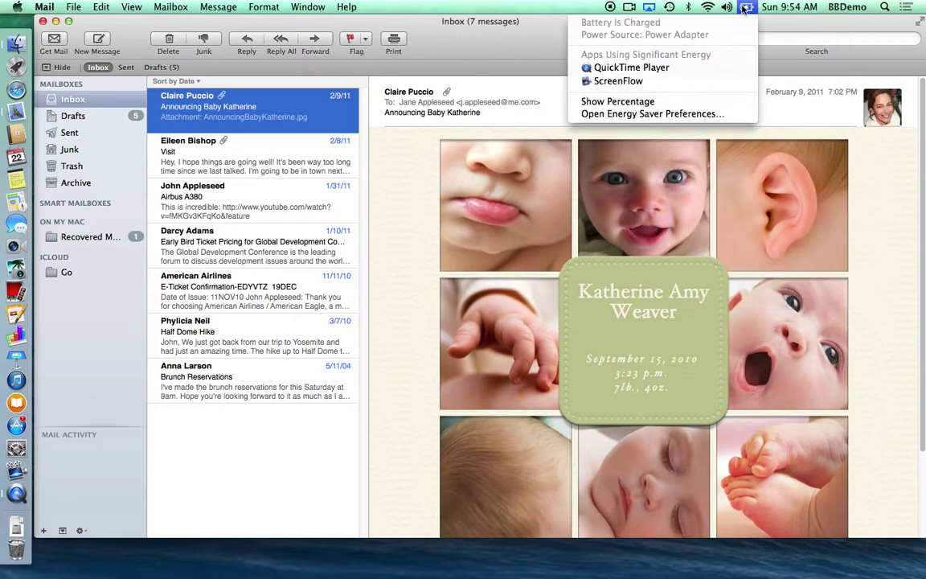
# Open Time Machine Preferences from the Time Machine menu-bar icon
pyautogui.click(669, 8)
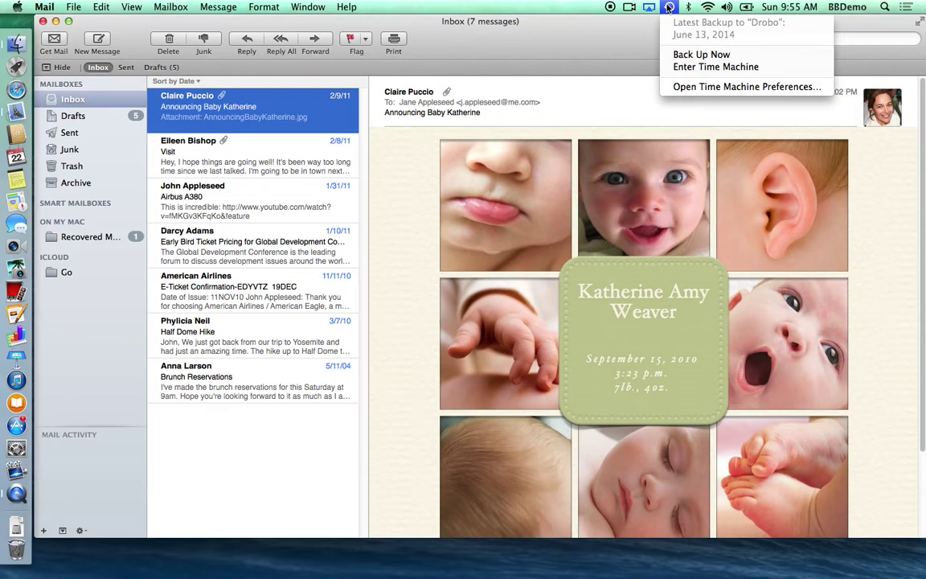
pyautogui.moveTo(750, 7)
pyautogui.moveTo(668, 6)
pyautogui.click(688, 86)
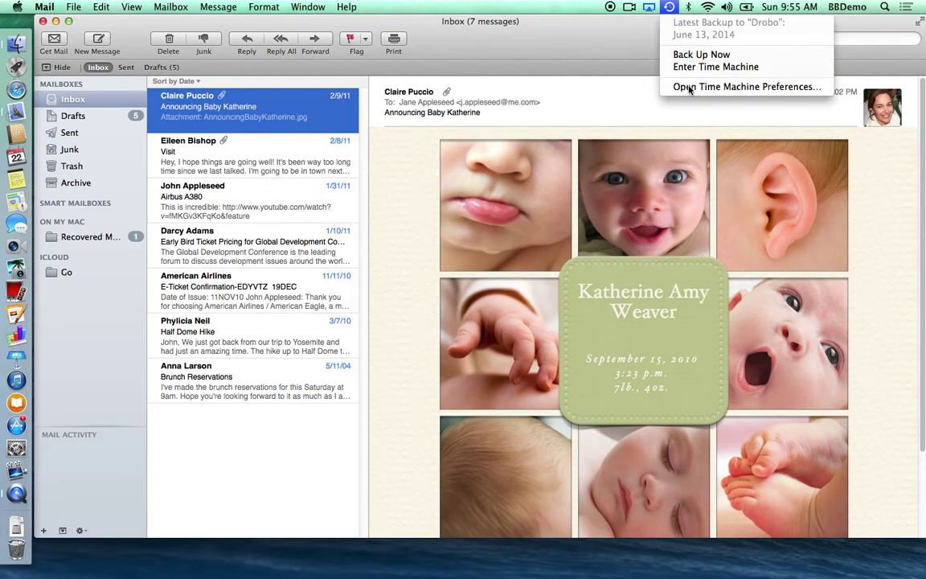
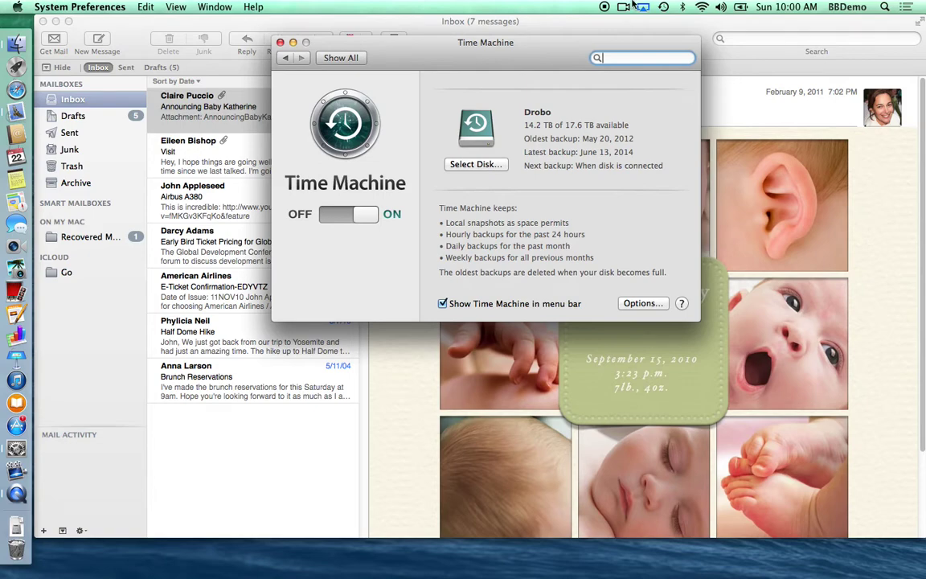
# Open a new Finder window and show the Documents folder's Part 1, Test and Test Pdf files
pyautogui.click(18, 44)
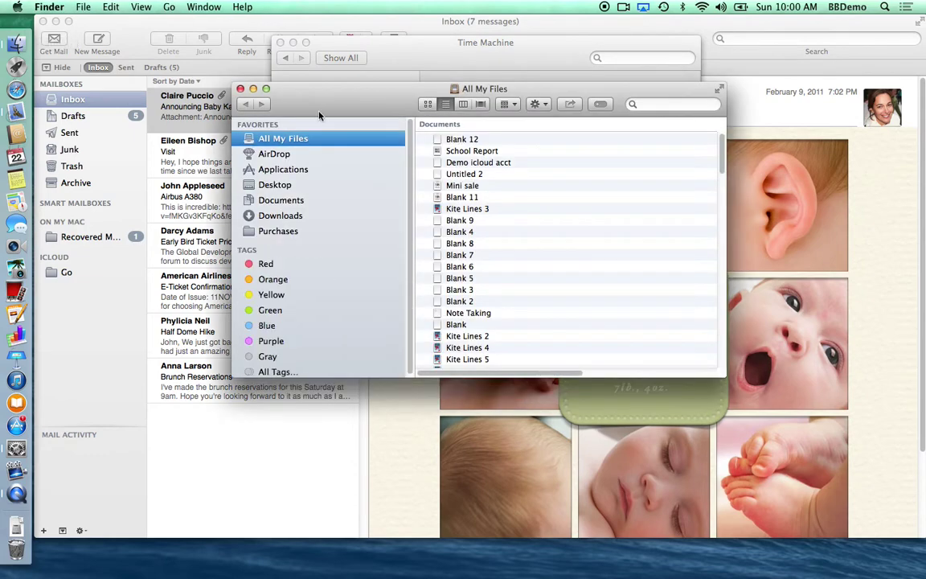
pyautogui.click(276, 203)
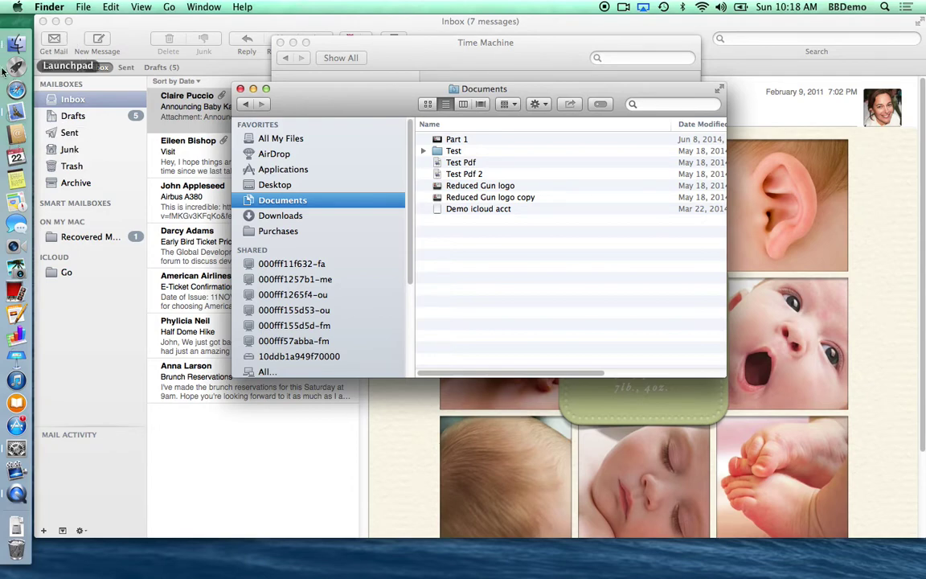
pyautogui.click(27, 95)
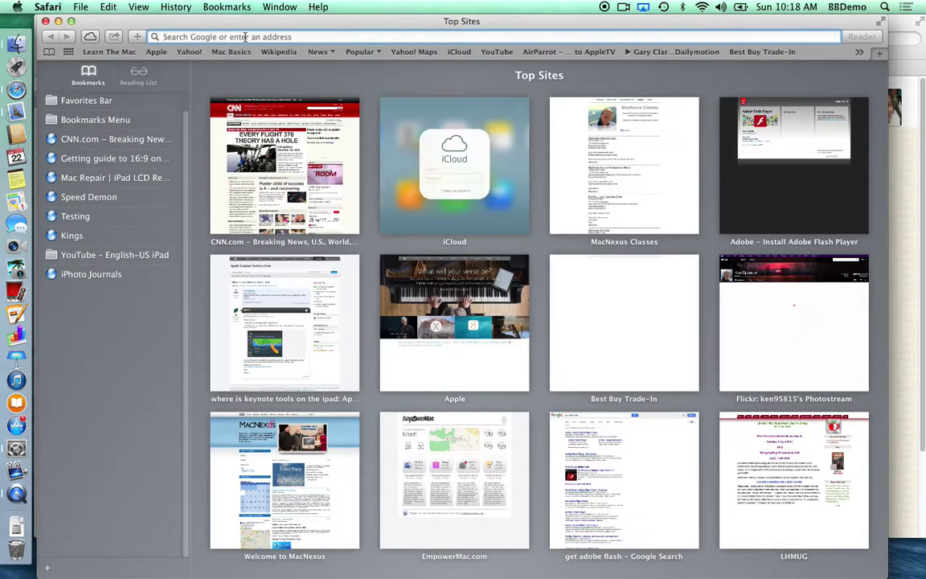
pyautogui.write('c')
pyautogui.write('nn.com — CNN')
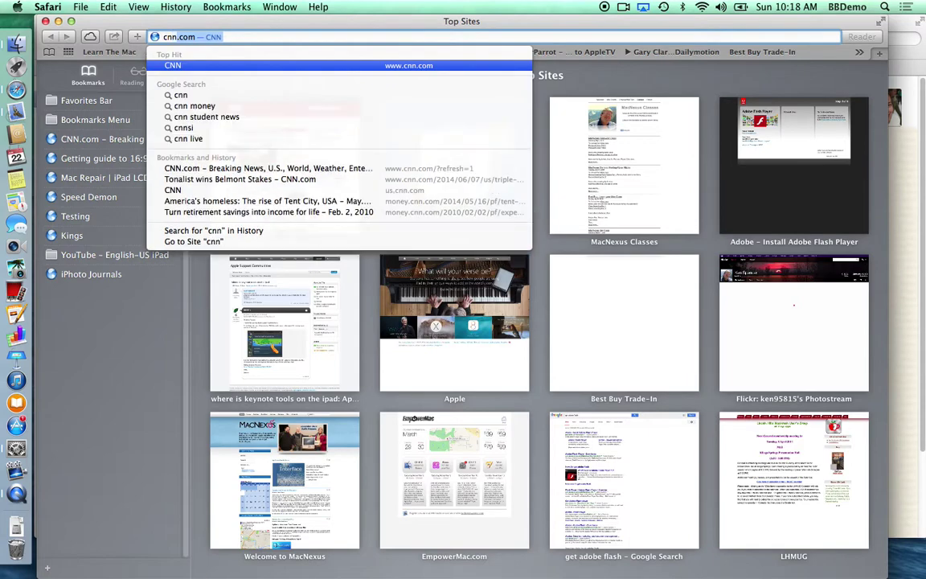
pyautogui.press('Return')
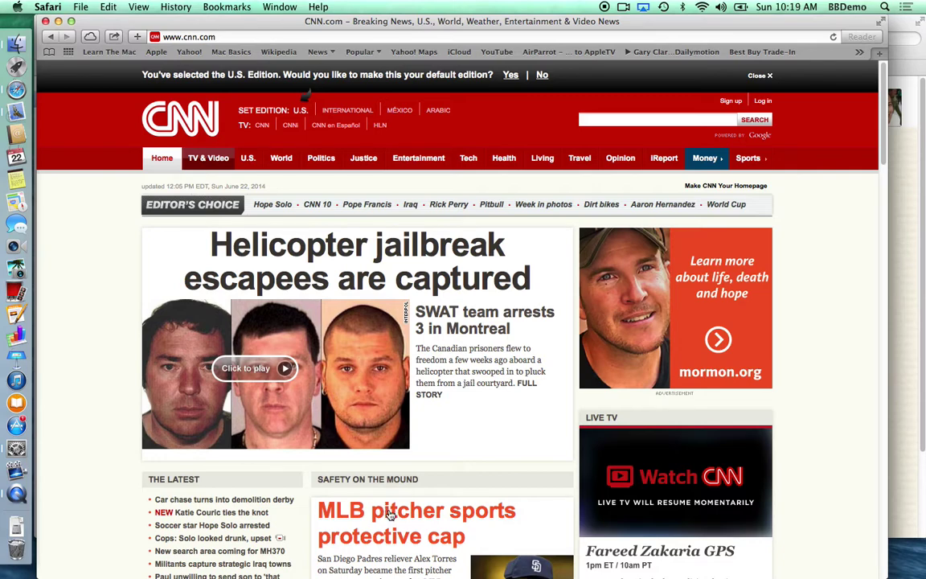
pyautogui.click(390, 514)
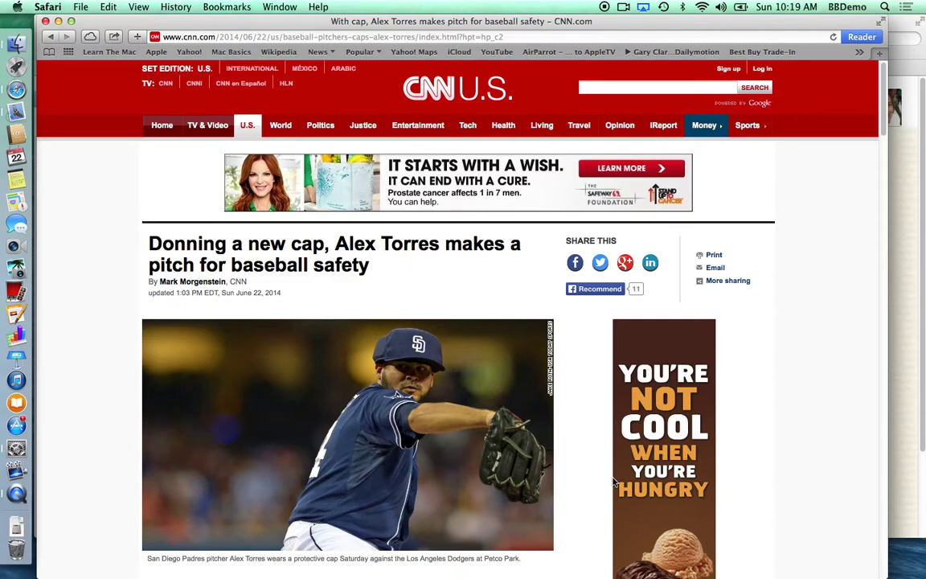
pyautogui.scroll(-5, 724, 500)
pyautogui.scroll(-6, 723, 500)
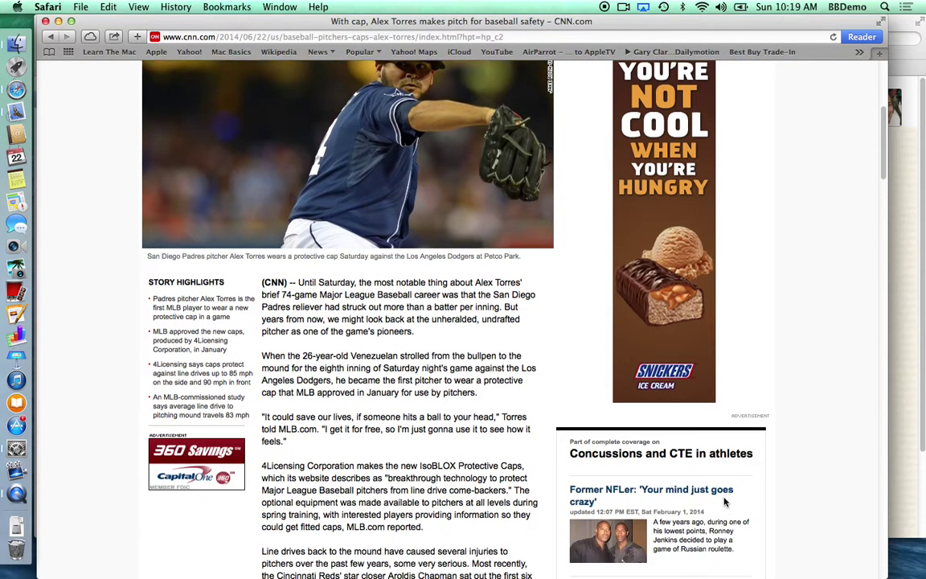
pyautogui.scroll(10, 723, 501)
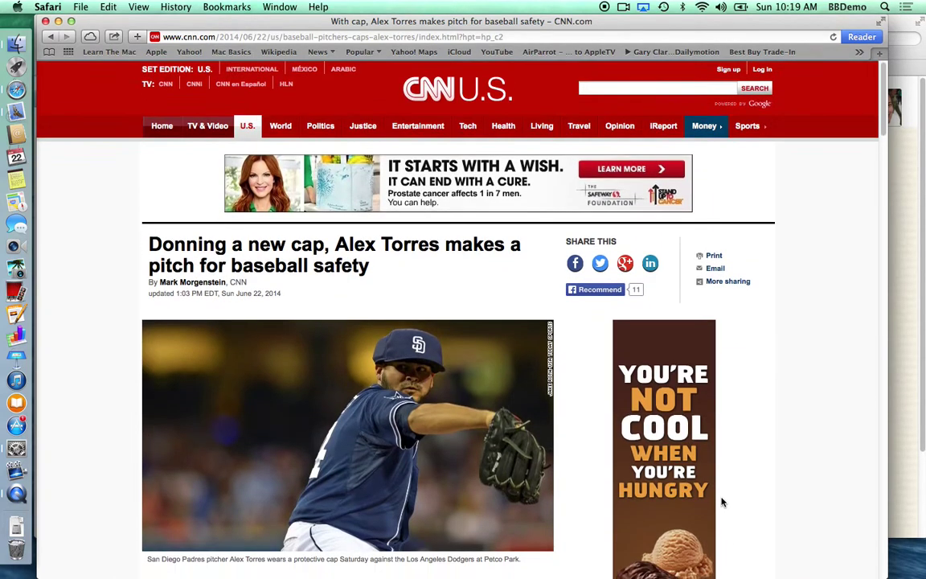
pyautogui.click(857, 38)
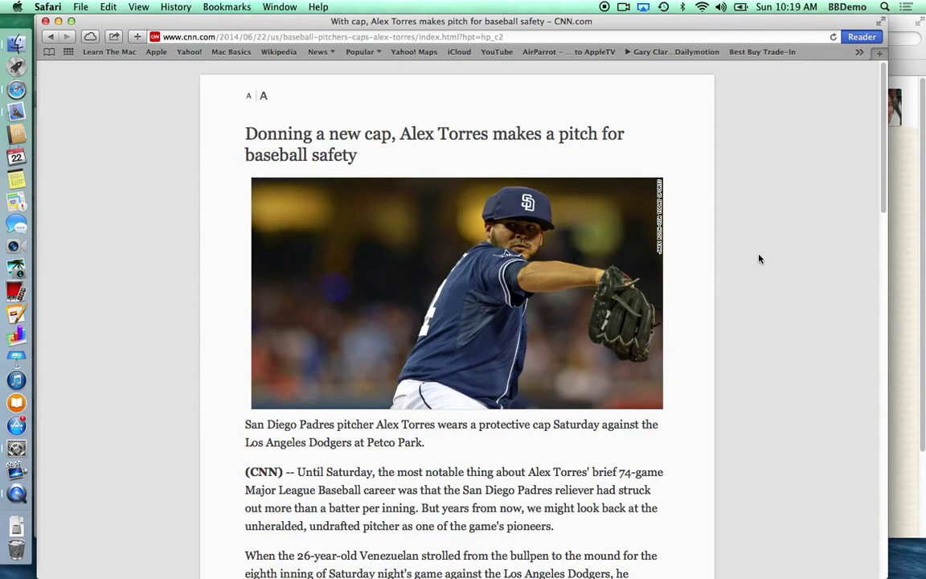
pyautogui.scroll(-8, 760, 259)
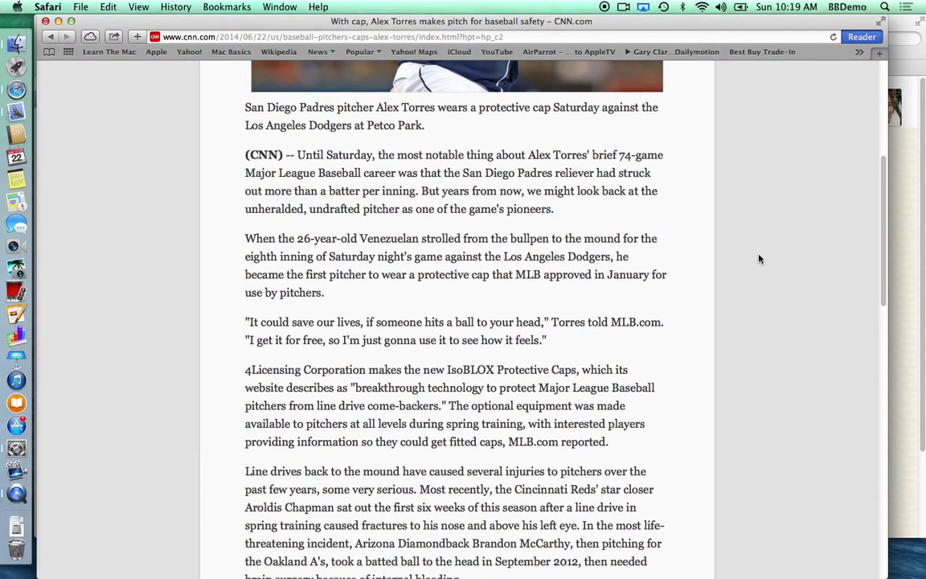
pyautogui.scroll(-12, 759, 258)
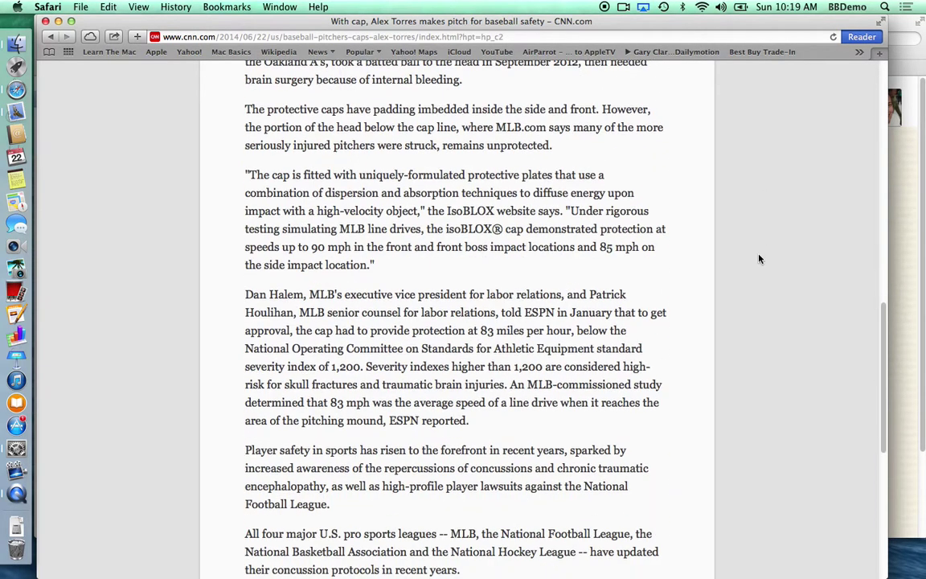
pyautogui.scroll(-5, 759, 258)
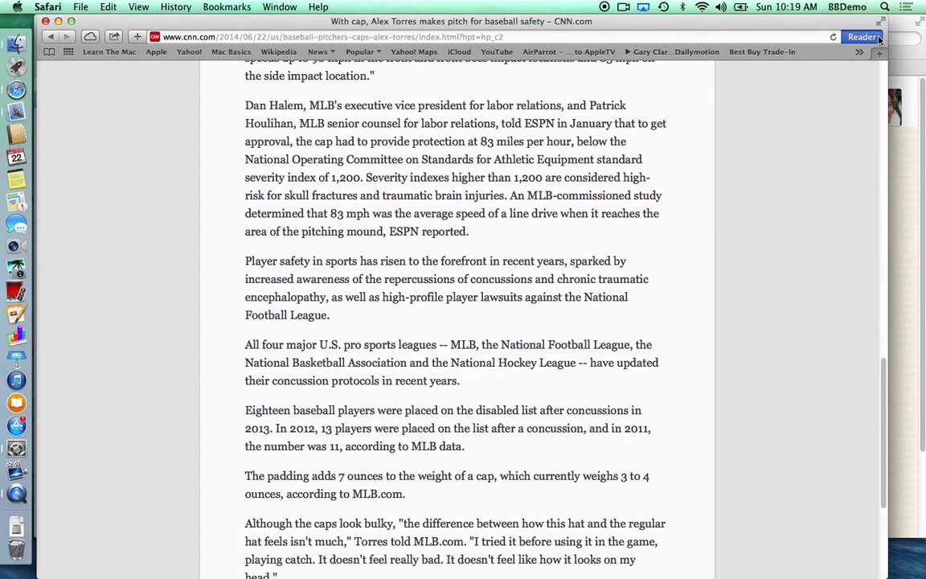
pyautogui.scroll(5, 769, 95)
pyautogui.scroll(2, 769, 95)
pyautogui.scroll(10, 271, 311)
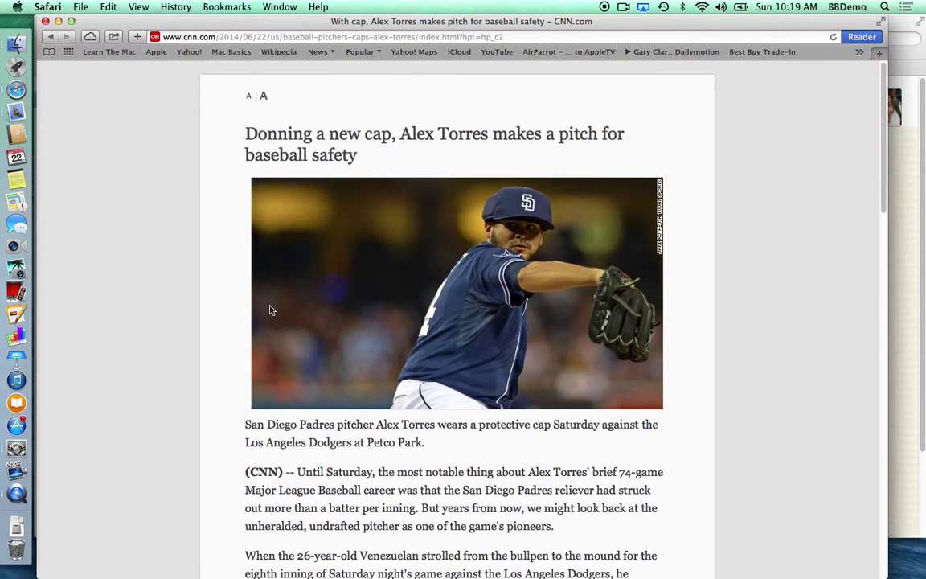
pyautogui.press('super+p')
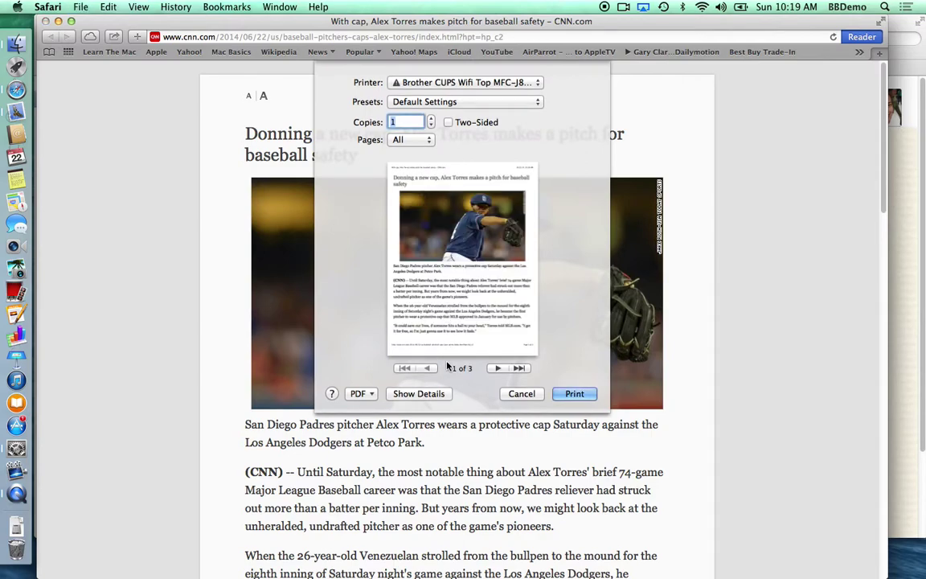
pyautogui.click(521, 393)
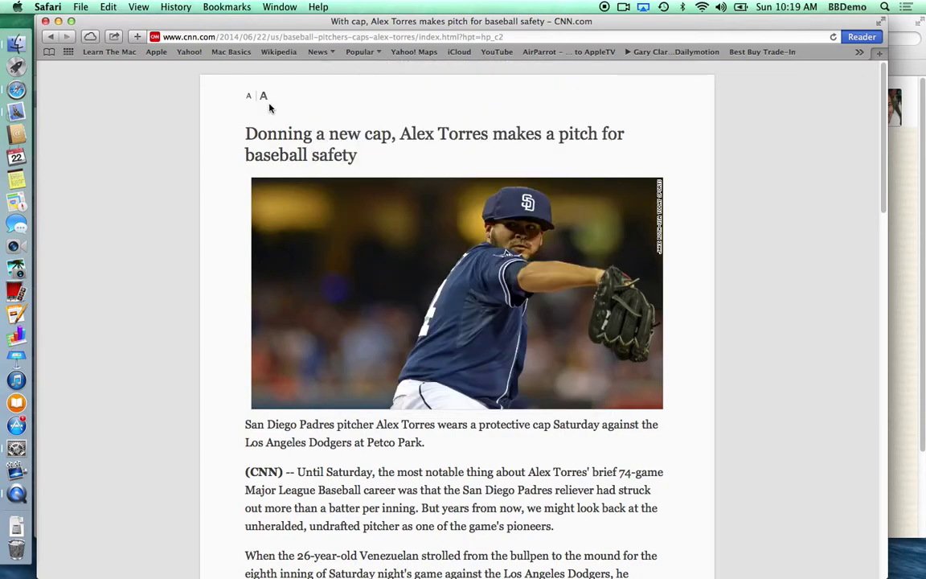
# Adjust the Alex Torres article's Reader text size to end one step above the original
pyautogui.click(264, 95)
pyautogui.click(264, 95)
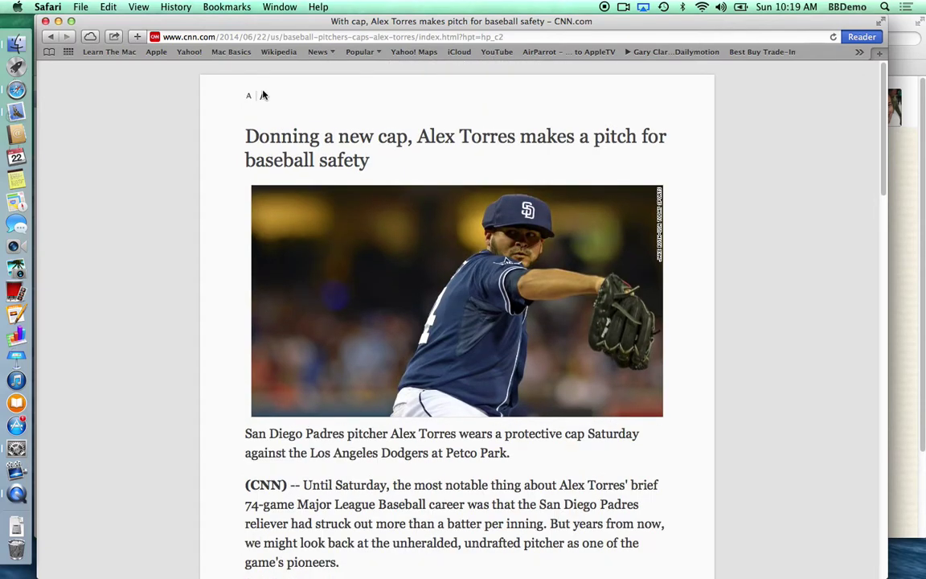
pyautogui.click(263, 95)
pyautogui.click(249, 96)
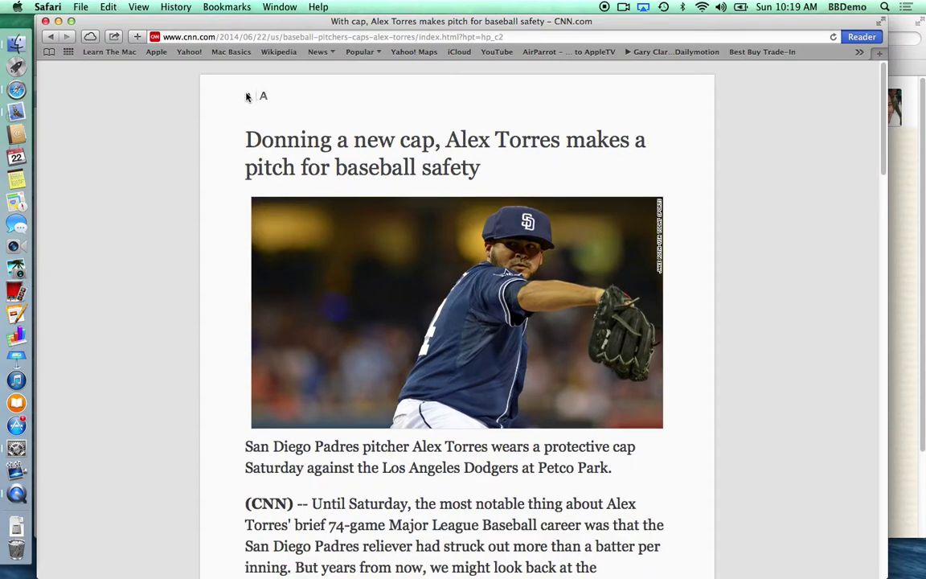
pyautogui.click(248, 95)
pyautogui.click(248, 95)
pyautogui.click(248, 95)
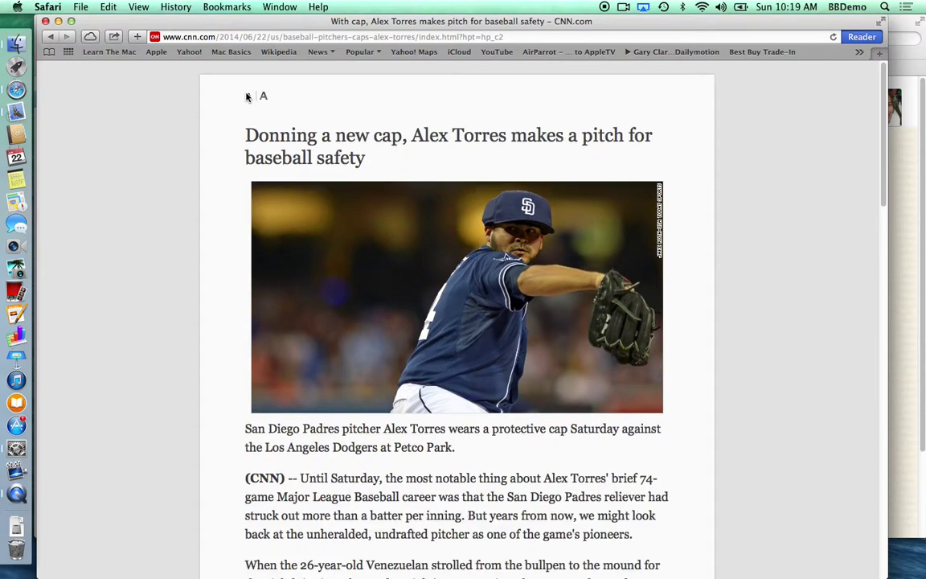
# Return to the CNN.com homepage and scroll down toward the FIFA World Cup: Brazil 2014 section
pyautogui.click(51, 38)
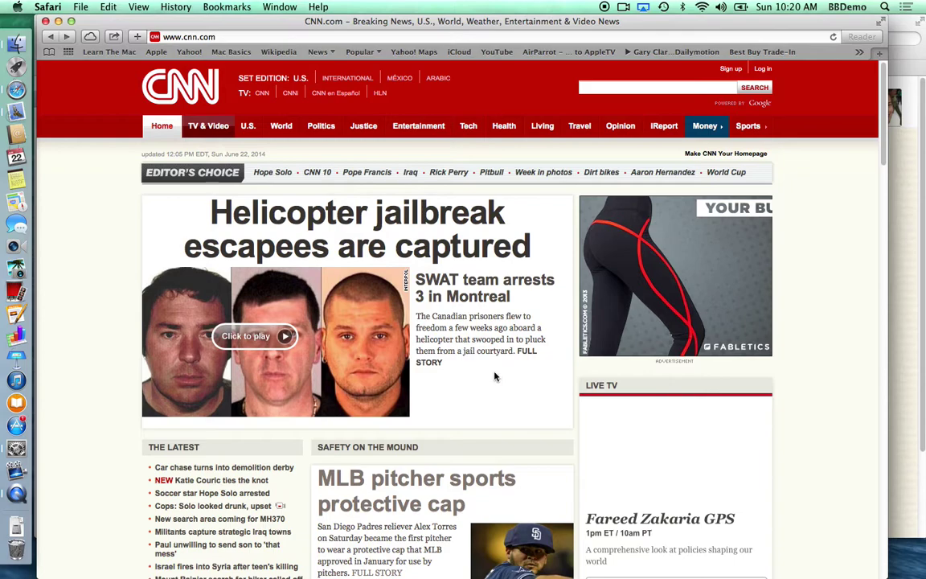
pyautogui.scroll(-1, 419, 389)
pyautogui.scroll(-2, 419, 389)
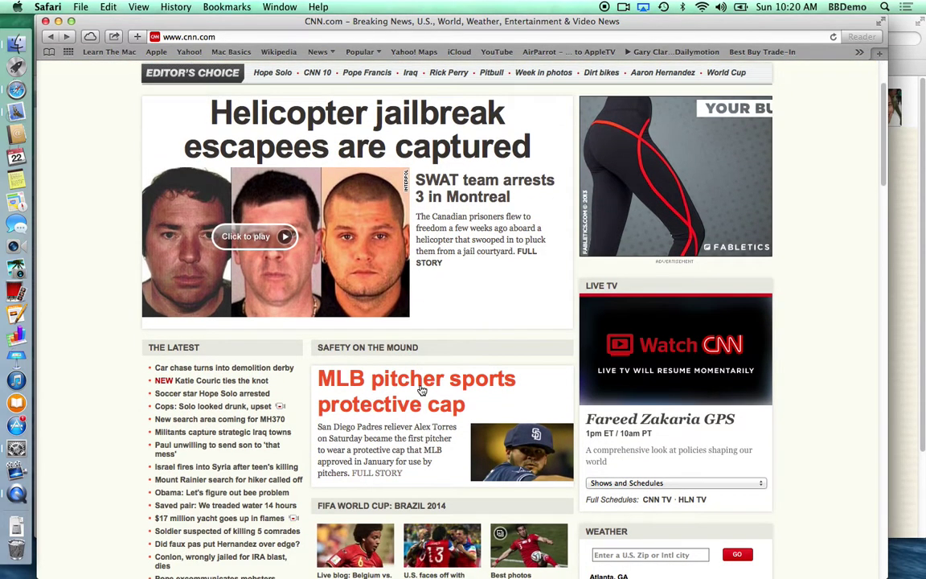
pyautogui.scroll(-6, 419, 389)
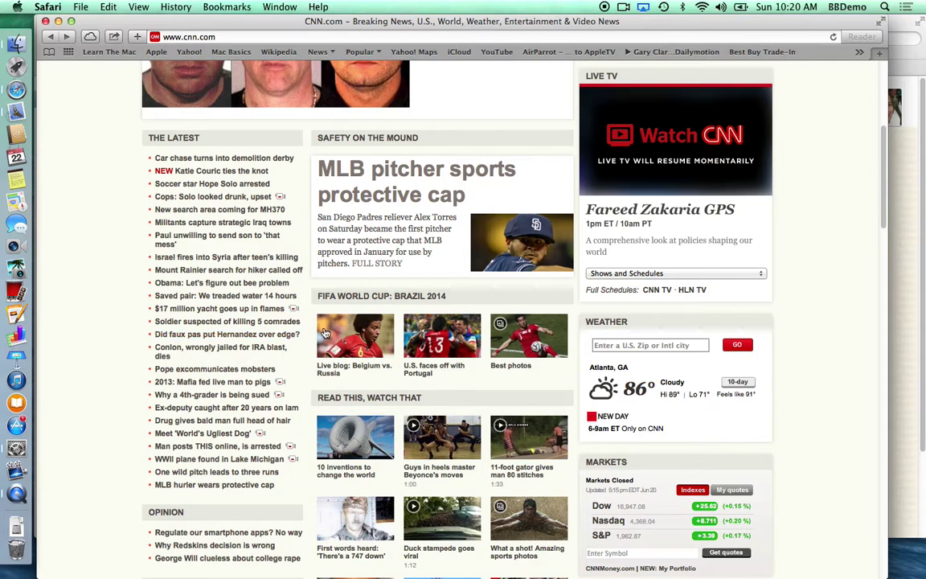
# Open the Bleacher Report Belgium vs. Russia story and switch it to Reader view
pyautogui.click(351, 334)
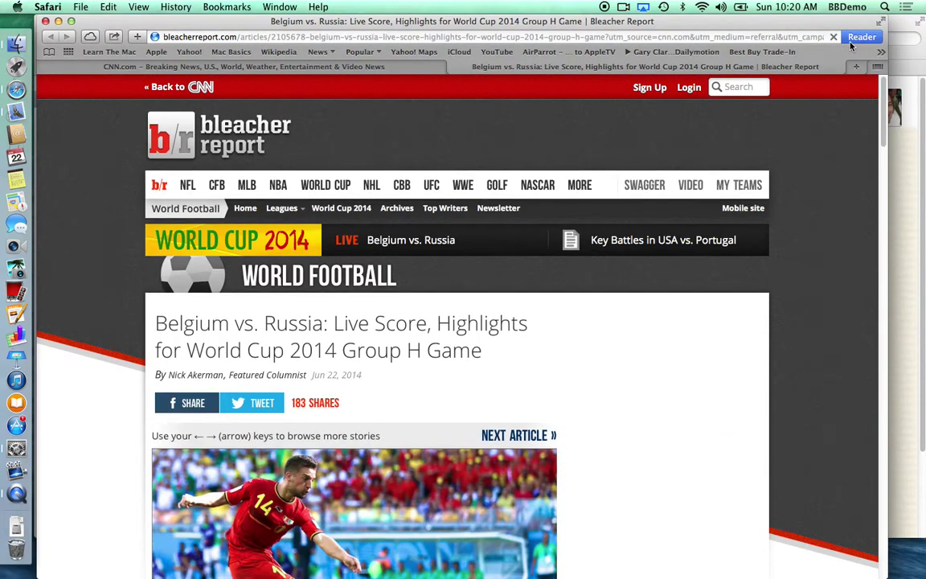
pyautogui.click(861, 37)
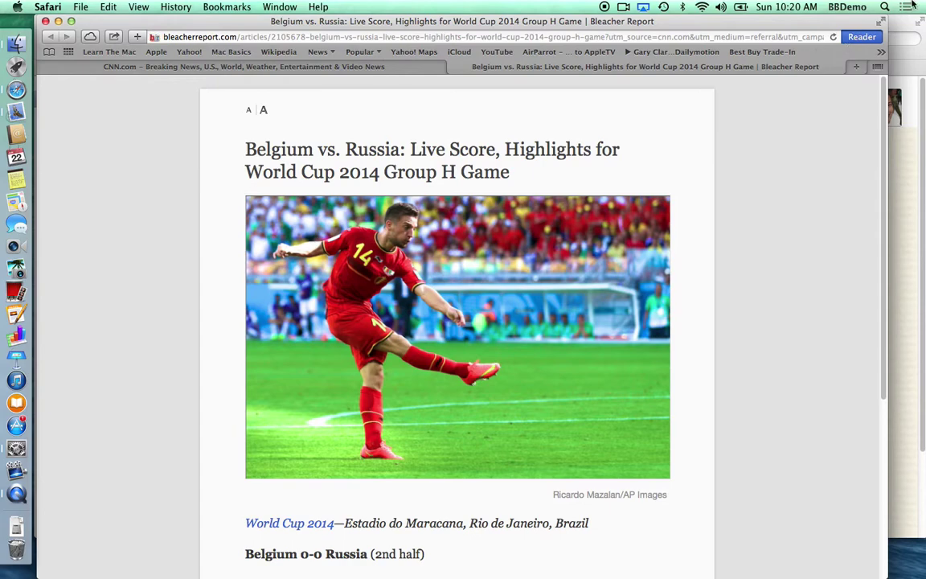
# Launch Reflector through a Spotlight search for 'ref', then bring QuickTime Player to the front
pyautogui.click(884, 7)
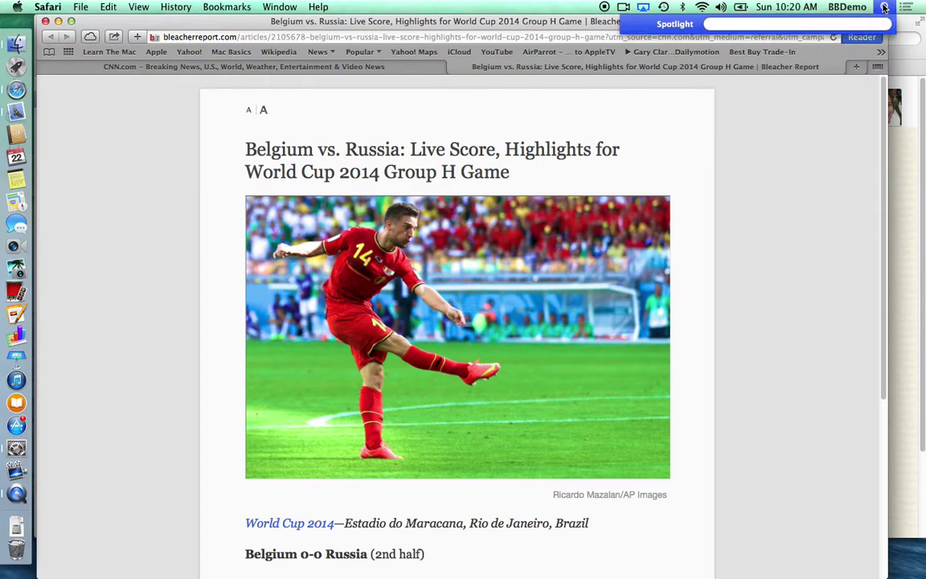
pyautogui.write('ref')
pyautogui.press('Return')
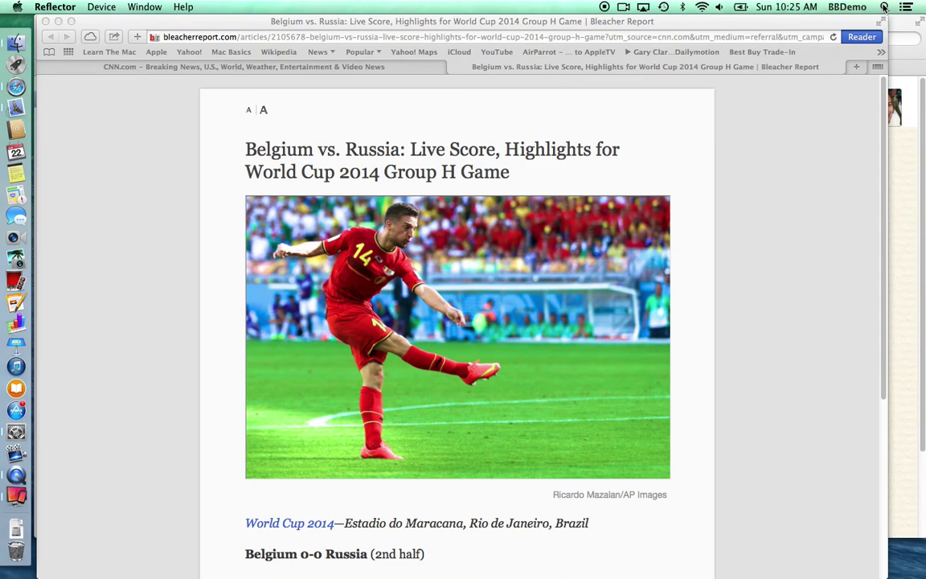
pyautogui.click(16, 476)
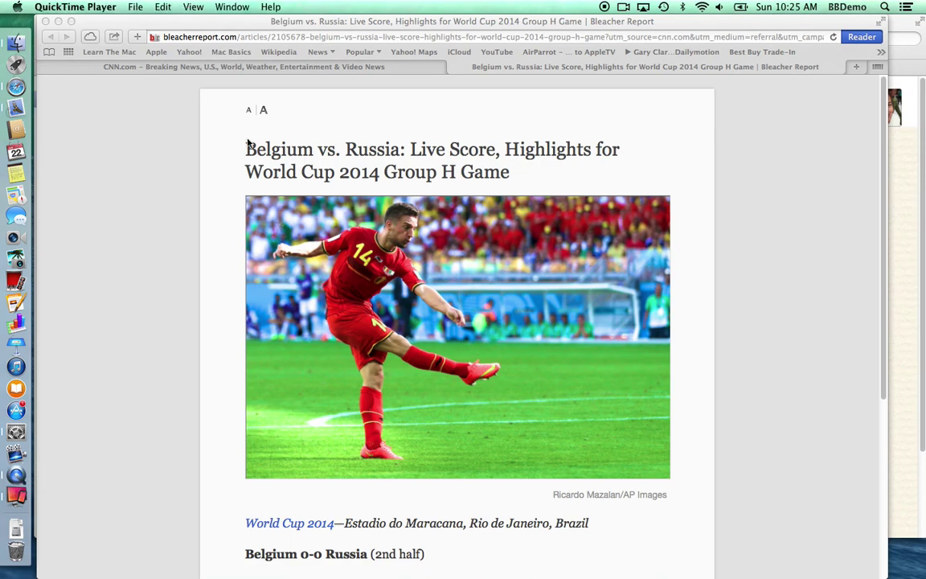